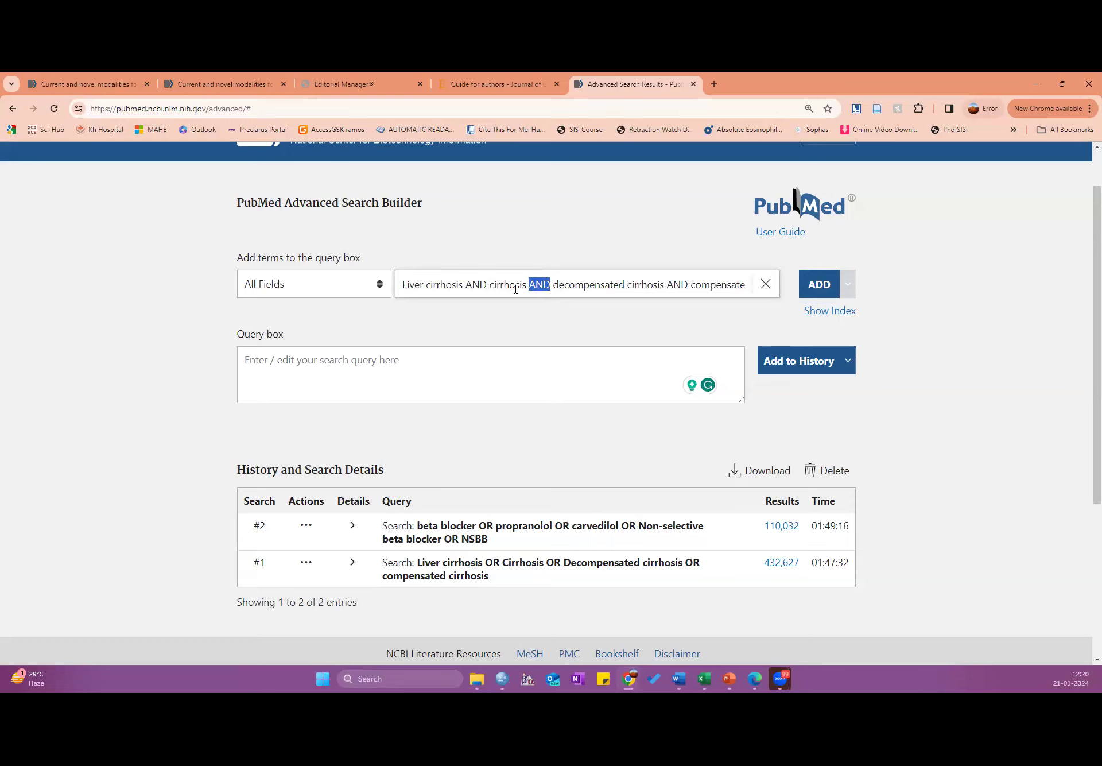
- Add the query "Liver cirrhosis AND cirrhosis AND decompensated cirrhosis AND compensated cirrhosis" to the search history
{"action": "left_click", "coordinate": [821, 290]}
{"action": "left_click", "coordinate": [804, 362]}
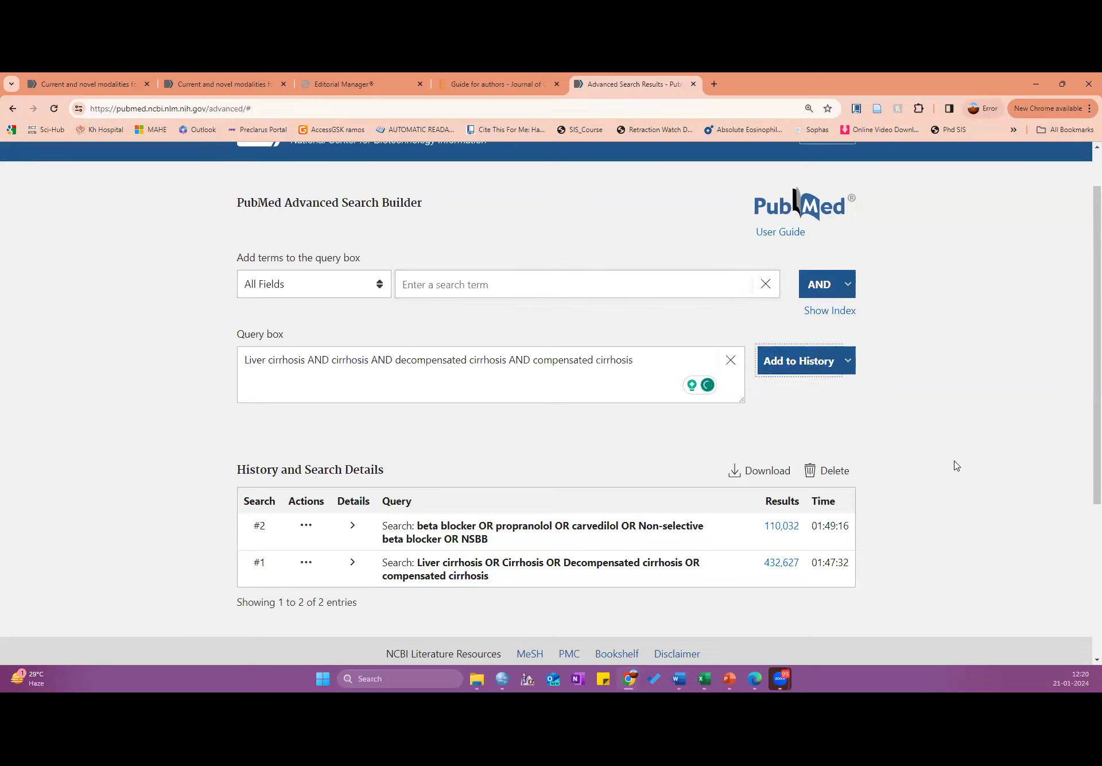
{"action": "scroll", "coordinate": [935, 481], "scroll_direction": "down", "scroll_amount": 1}
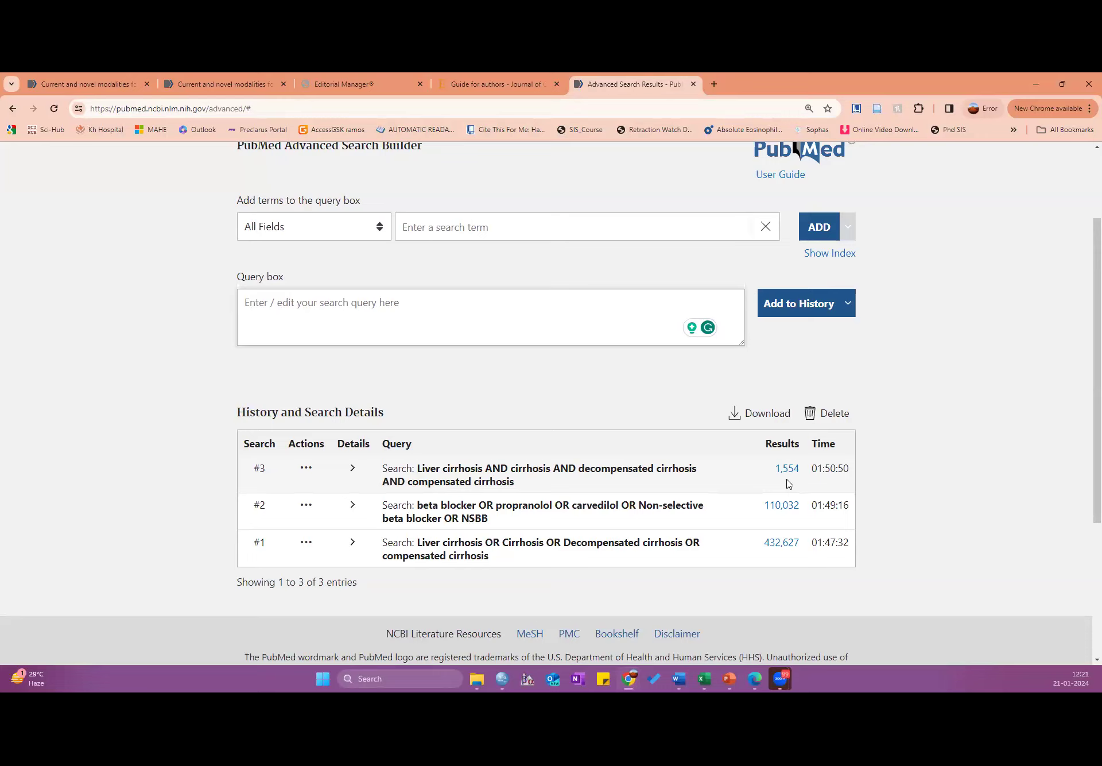
- Expand the details of search #3 and examine its full translated search string
{"action": "left_click_drag", "start_coordinate": [516, 483], "coordinate": [421, 474]}
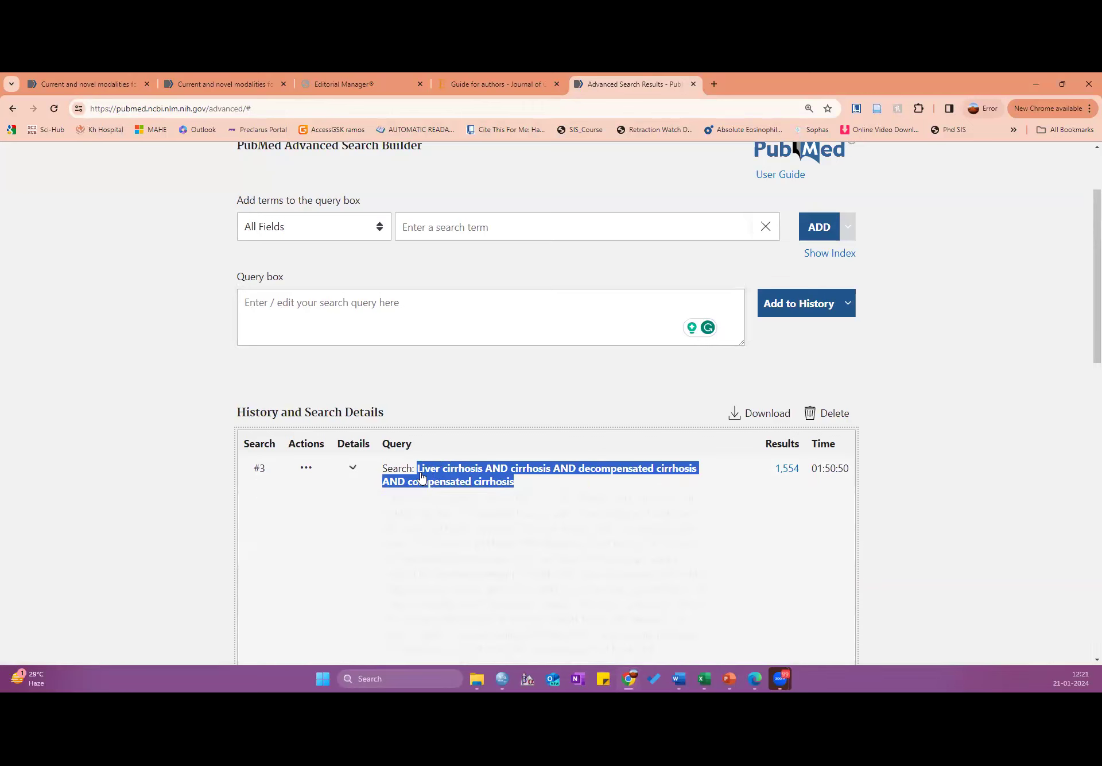
{"action": "left_click", "coordinate": [173, 461]}
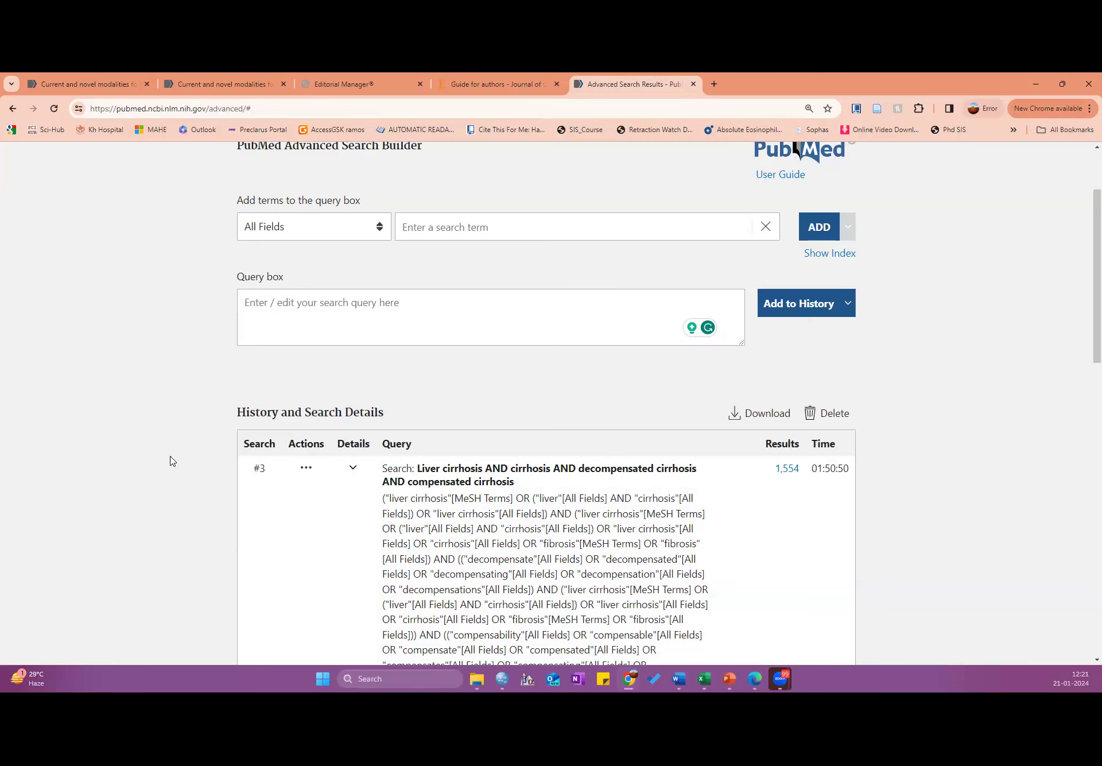
{"action": "scroll", "coordinate": [173, 461], "scroll_direction": "down", "scroll_amount": 2}
{"action": "scroll", "coordinate": [605, 427], "scroll_direction": "up", "scroll_amount": 1}
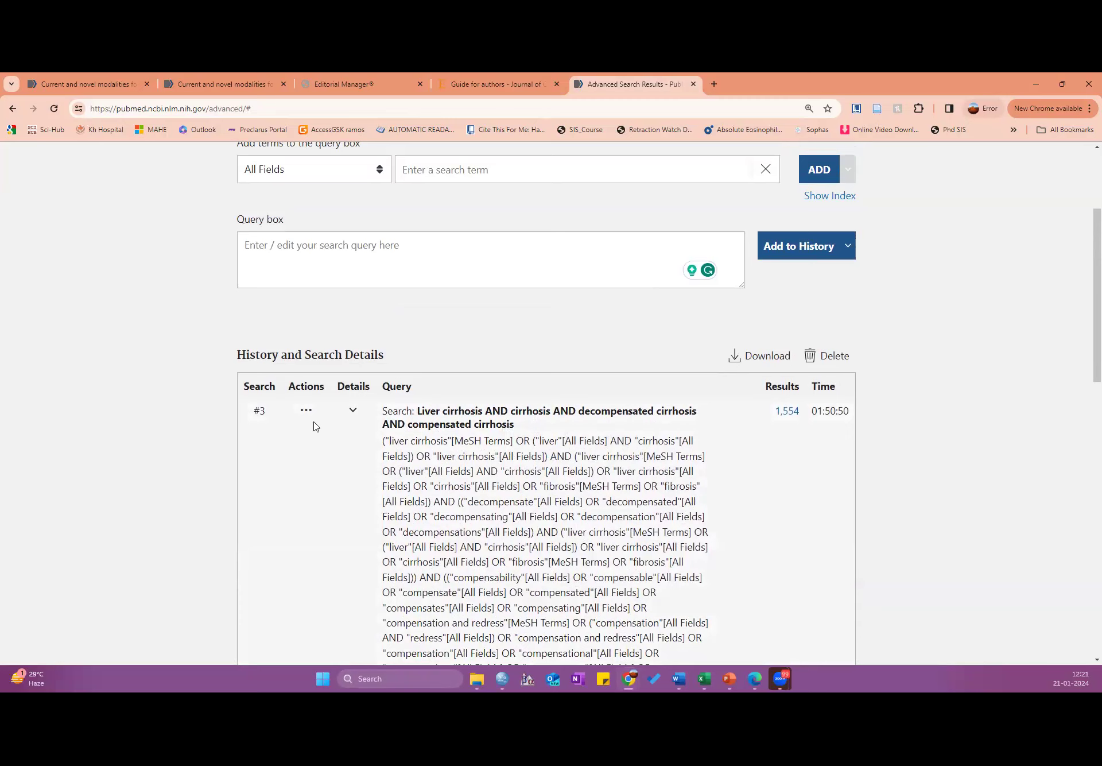
{"action": "scroll", "coordinate": [608, 467], "scroll_direction": "down", "scroll_amount": 3}
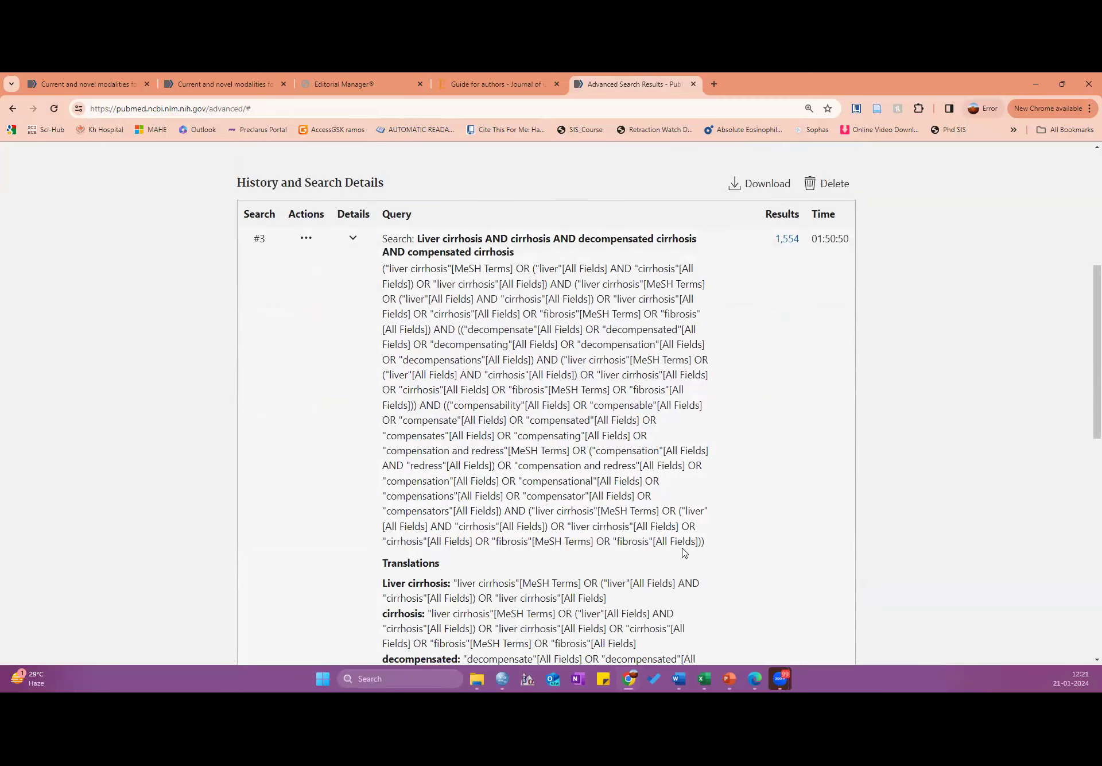
{"action": "left_click_drag", "start_coordinate": [708, 548], "coordinate": [383, 268]}
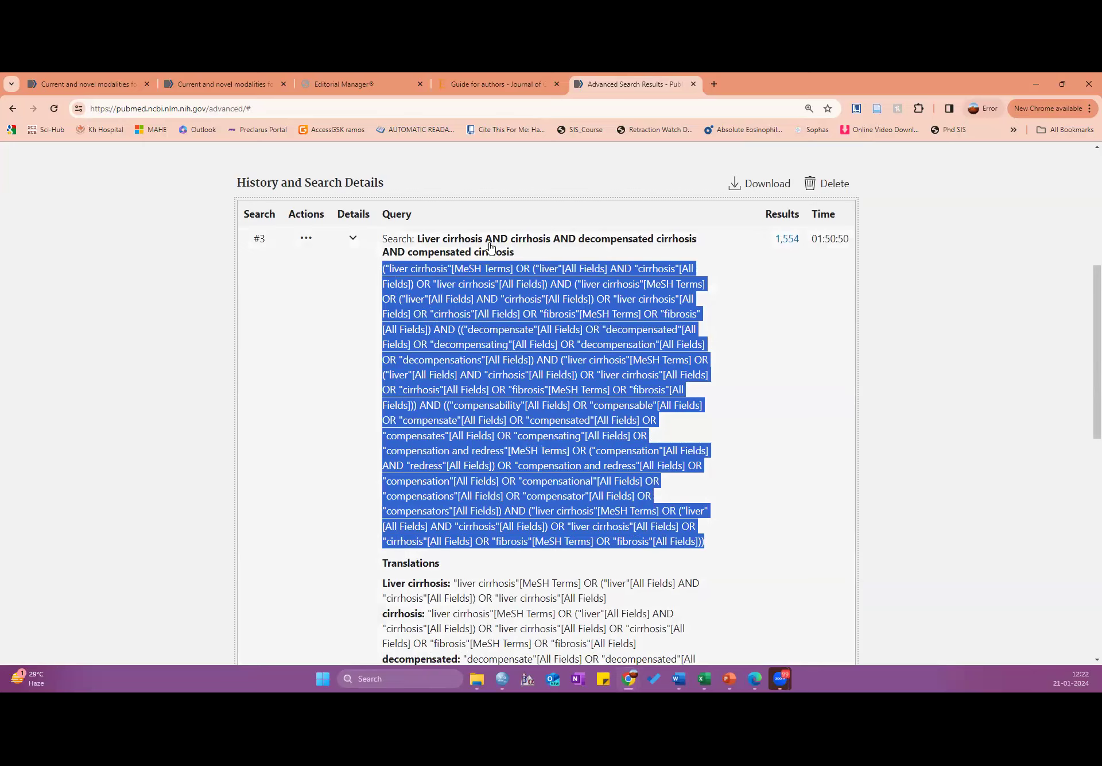
{"action": "left_click", "coordinate": [897, 380]}
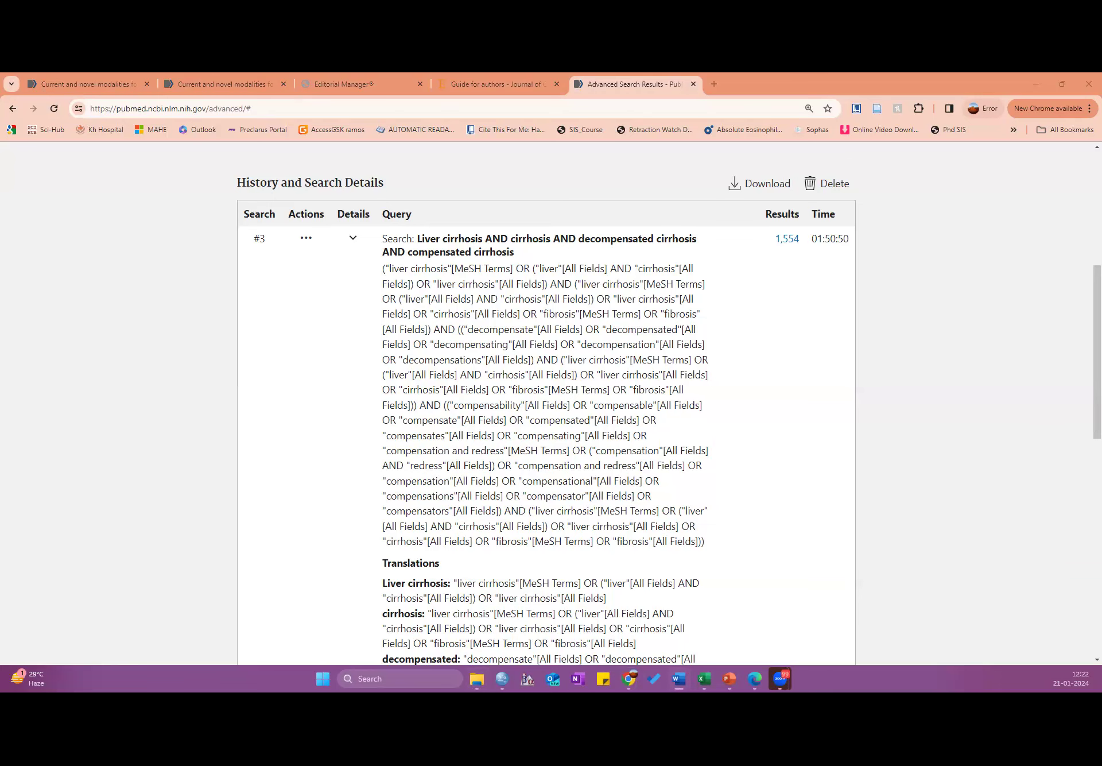
- Switch to the Word document DATA BASE SEARCH_NSBB_STUDY and review its PubMed Search table of search strings and study counts
{"action": "key", "text": "alt+Tab"}
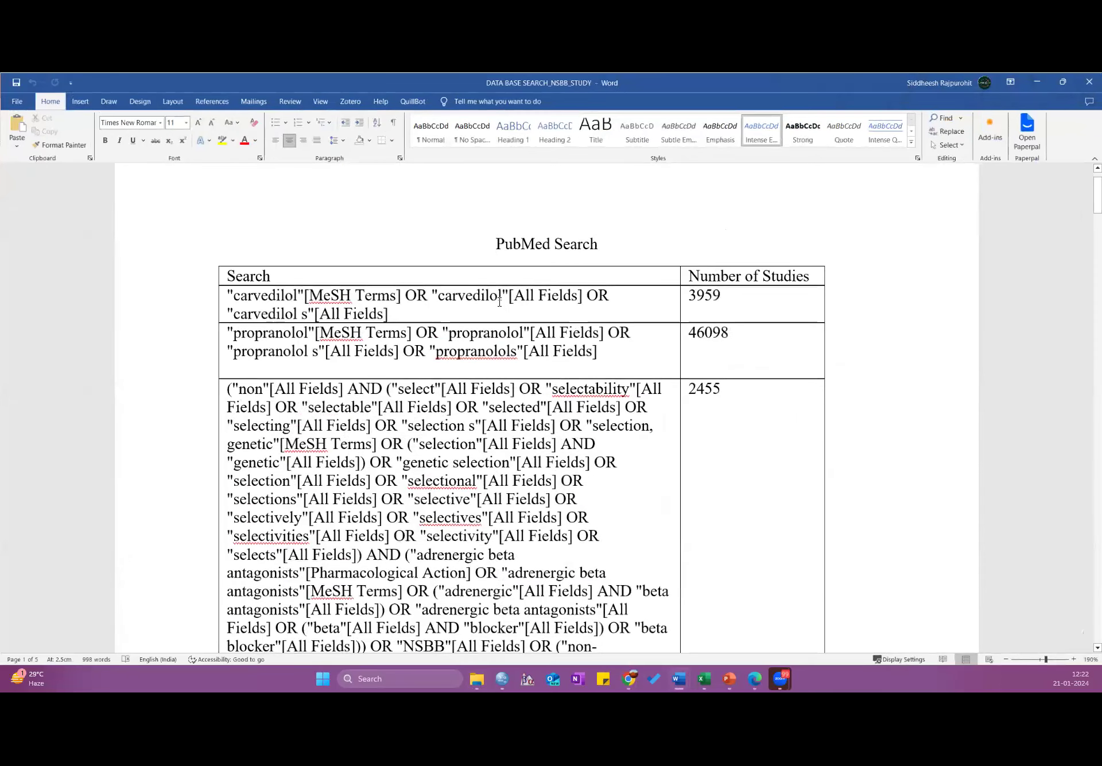
{"action": "scroll", "coordinate": [499, 301], "scroll_direction": "down", "scroll_amount": 3}
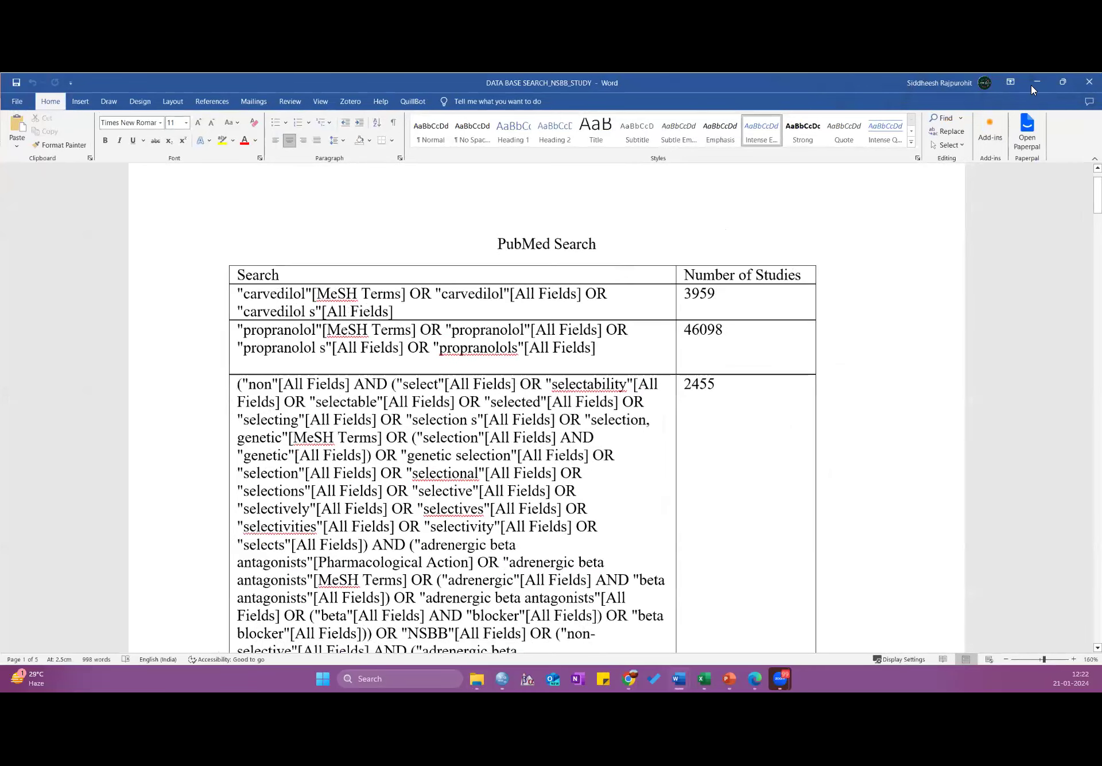
{"action": "scroll", "coordinate": [923, 175], "scroll_direction": "down", "scroll_amount": 7}
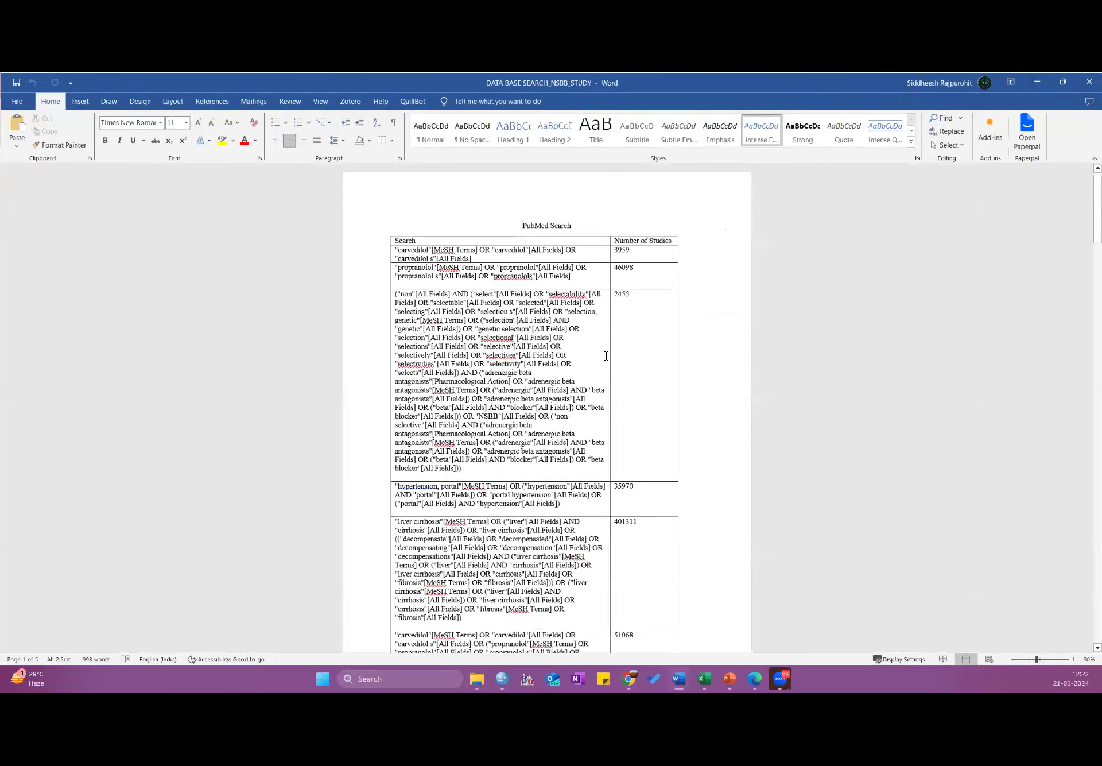
- Return to PubMed in the browser and review the term translations in the details of search #3
{"action": "key", "text": "alt+Tab"}
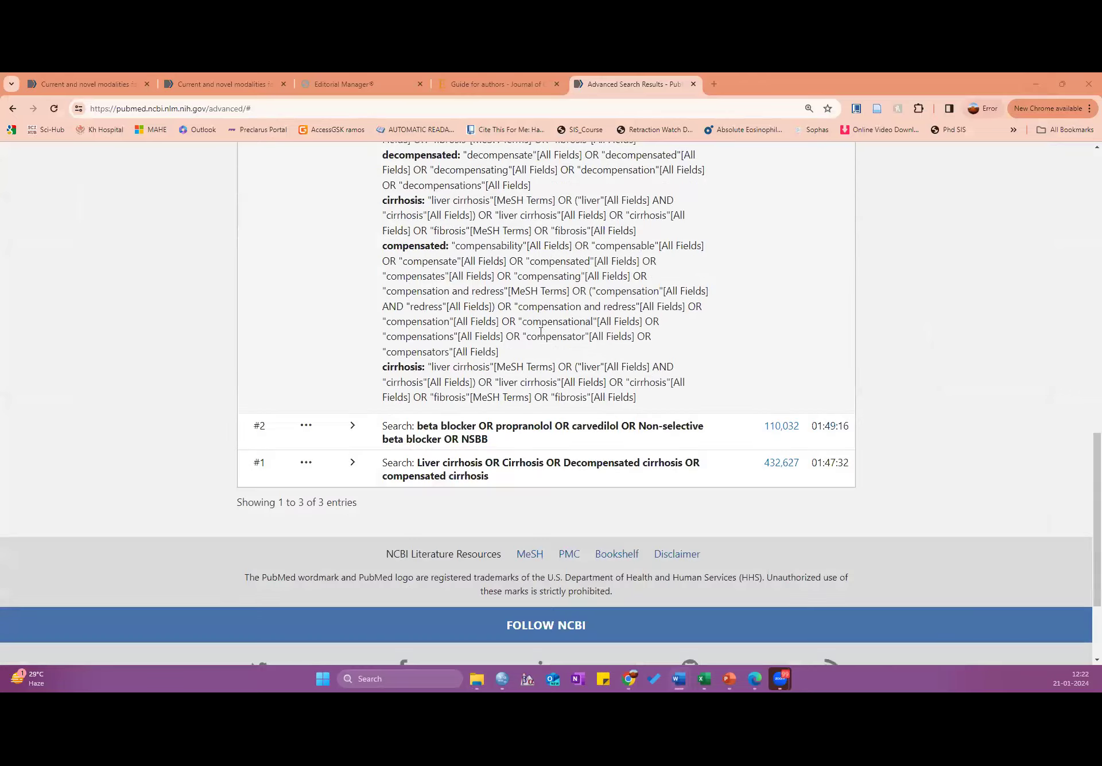
{"action": "scroll", "coordinate": [541, 332], "scroll_direction": "up", "scroll_amount": 9}
{"action": "scroll", "coordinate": [422, 334], "scroll_direction": "down", "scroll_amount": 4}
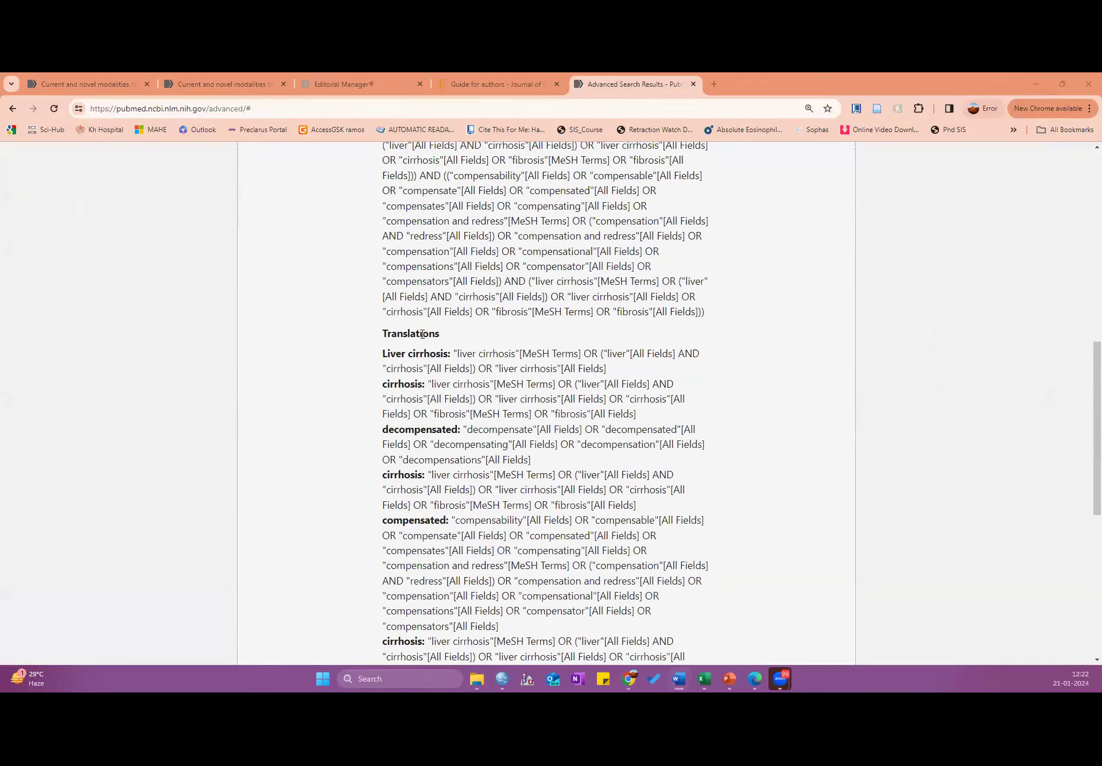
{"action": "scroll", "coordinate": [367, 322], "scroll_direction": "up", "scroll_amount": 5}
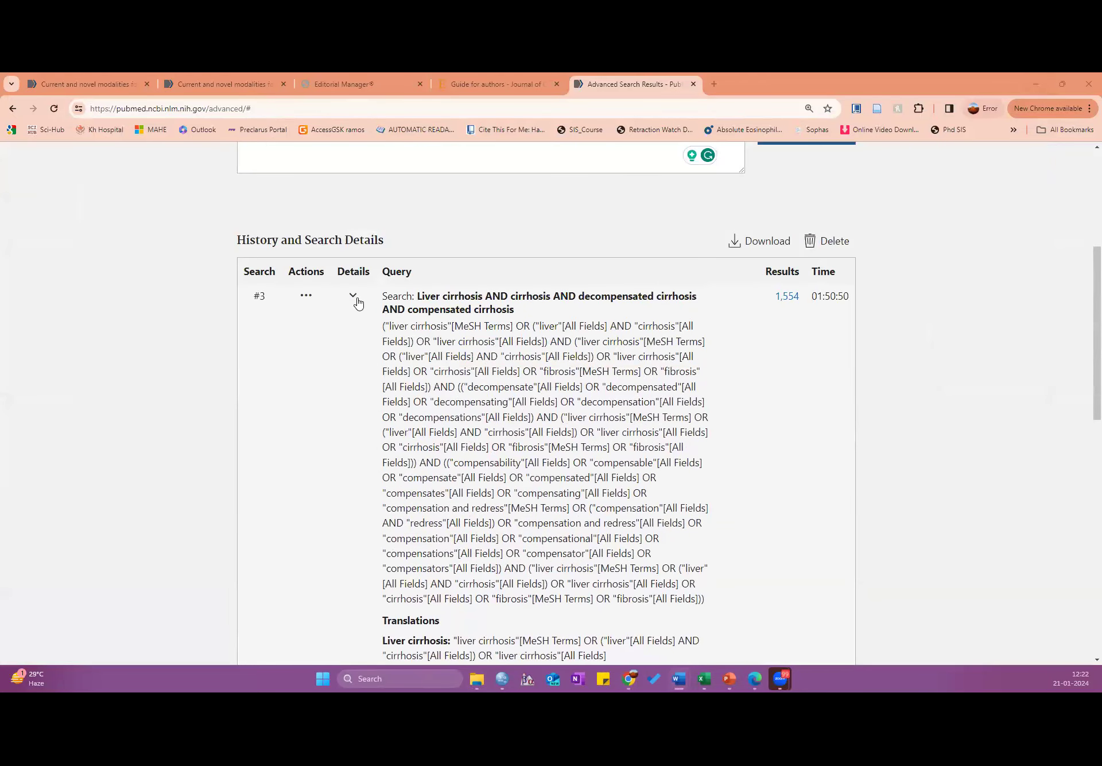
- Collapse the details of search #3 and delete that entry from the search history
{"action": "left_click", "coordinate": [635, 386]}
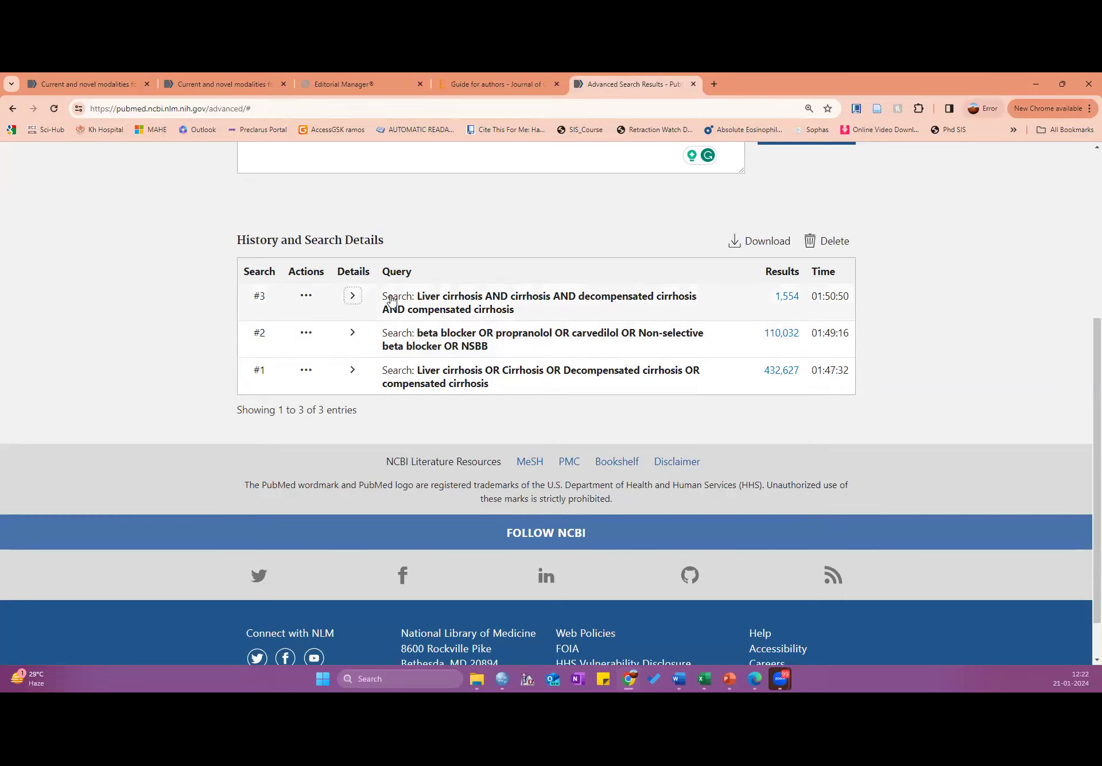
{"action": "left_click", "coordinate": [306, 297]}
{"action": "left_click", "coordinate": [348, 318]}
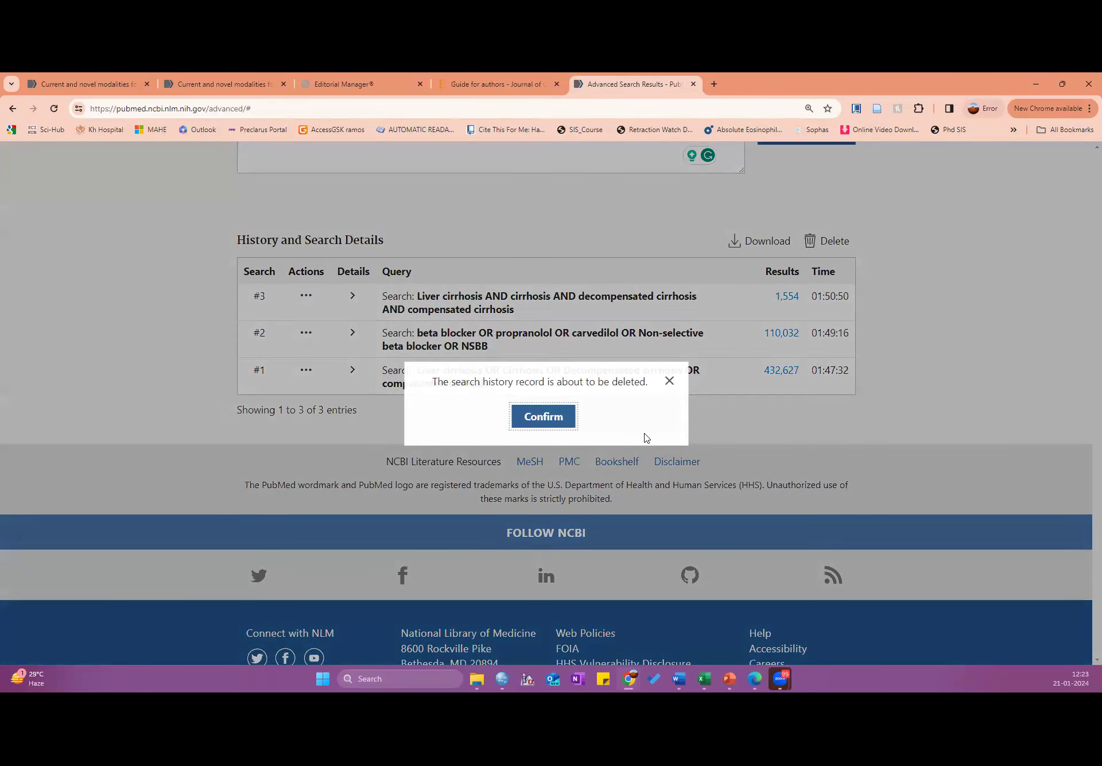
{"action": "key", "text": "Return"}
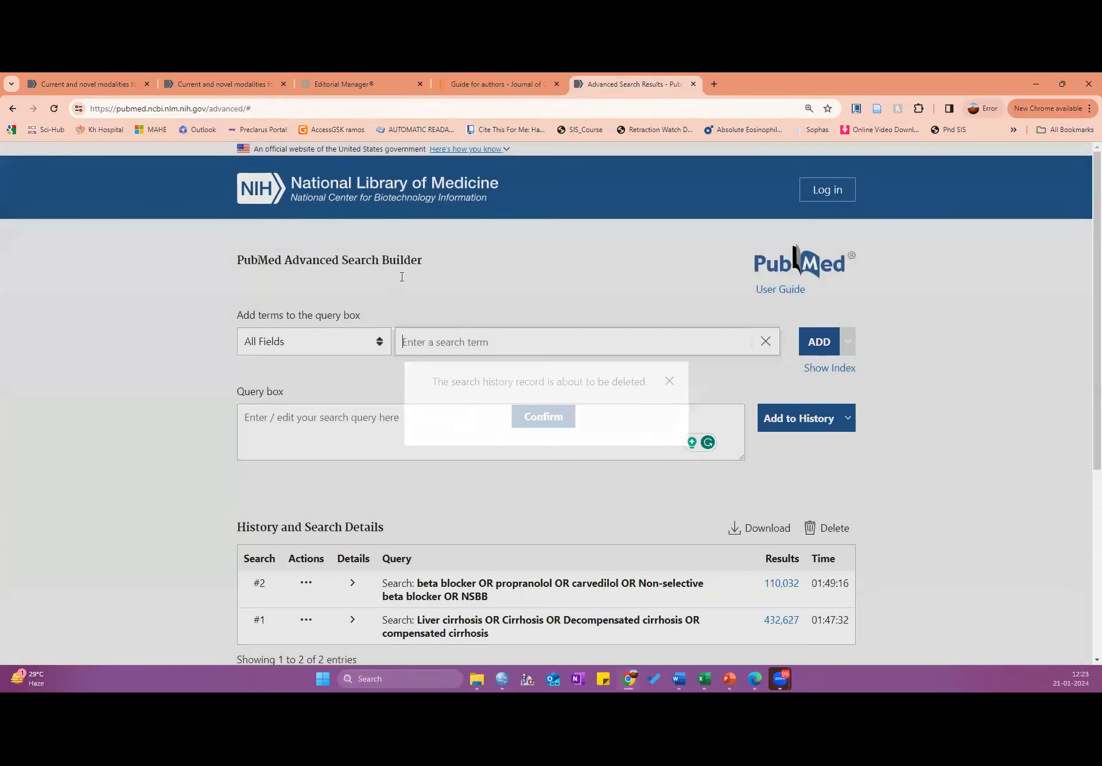
- Combine the two saved searches as "#1 AND #2" and add the combined query to the search history
{"action": "scroll", "coordinate": [429, 286], "scroll_direction": "down", "scroll_amount": 3}
{"action": "scroll", "coordinate": [429, 285], "scroll_direction": "up", "scroll_amount": 2}
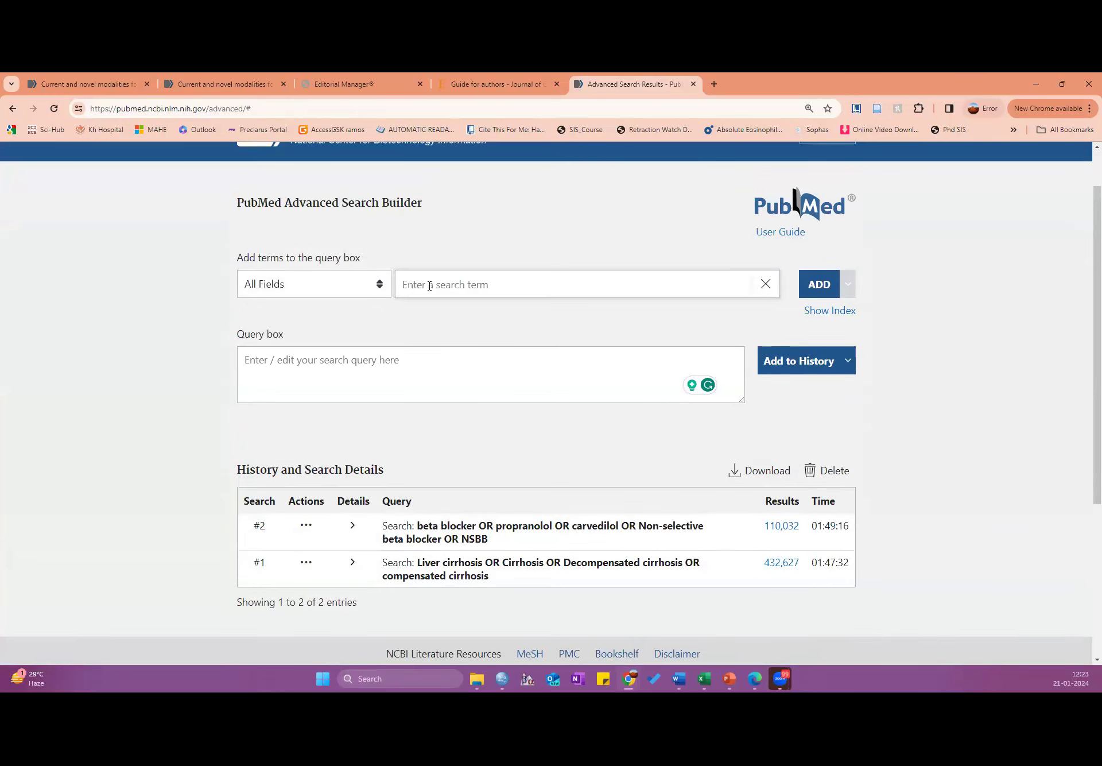
{"action": "left_click", "coordinate": [429, 285]}
{"action": "type", "text": "#1 AND"}
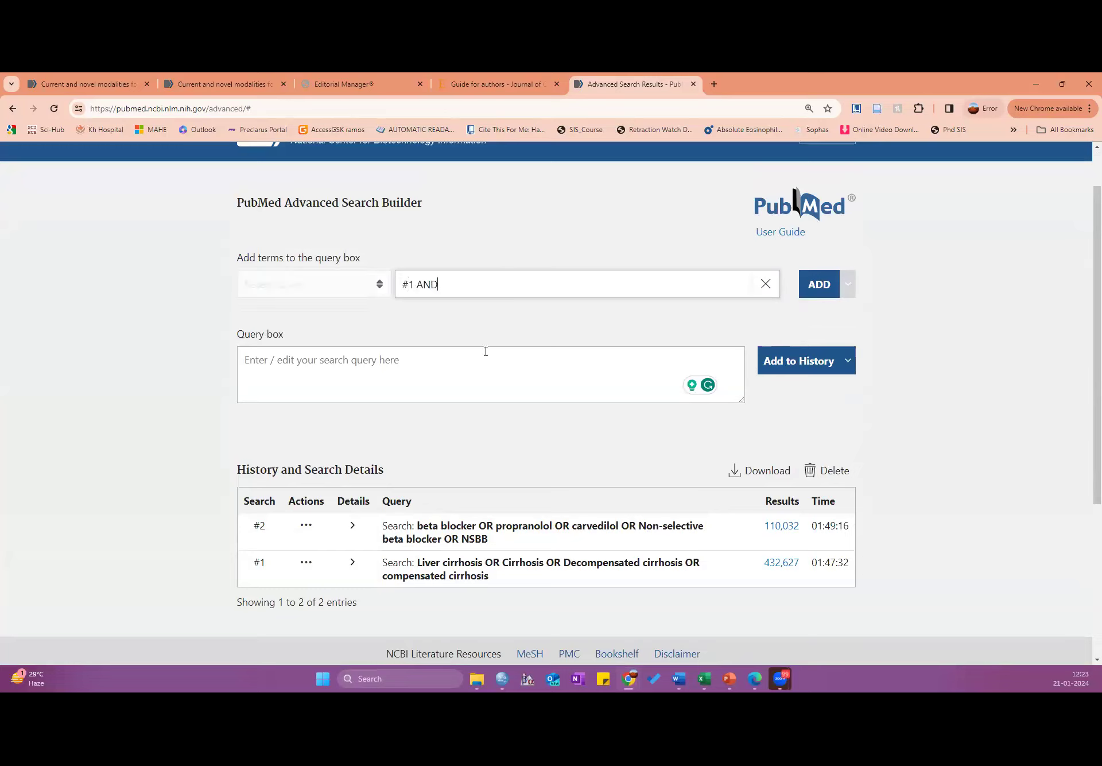
{"action": "type", "text": "#2"}
{"action": "key", "text": "Left"}
{"action": "left_click", "coordinate": [819, 284]}
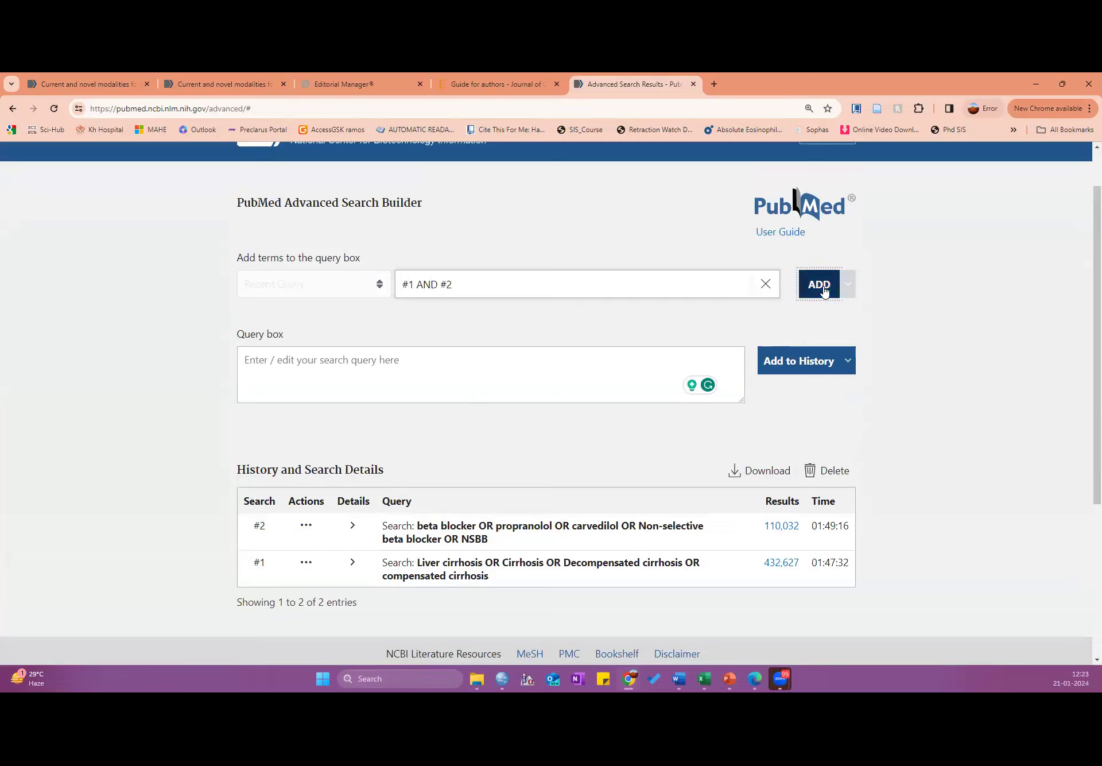
{"action": "left_click", "coordinate": [797, 360]}
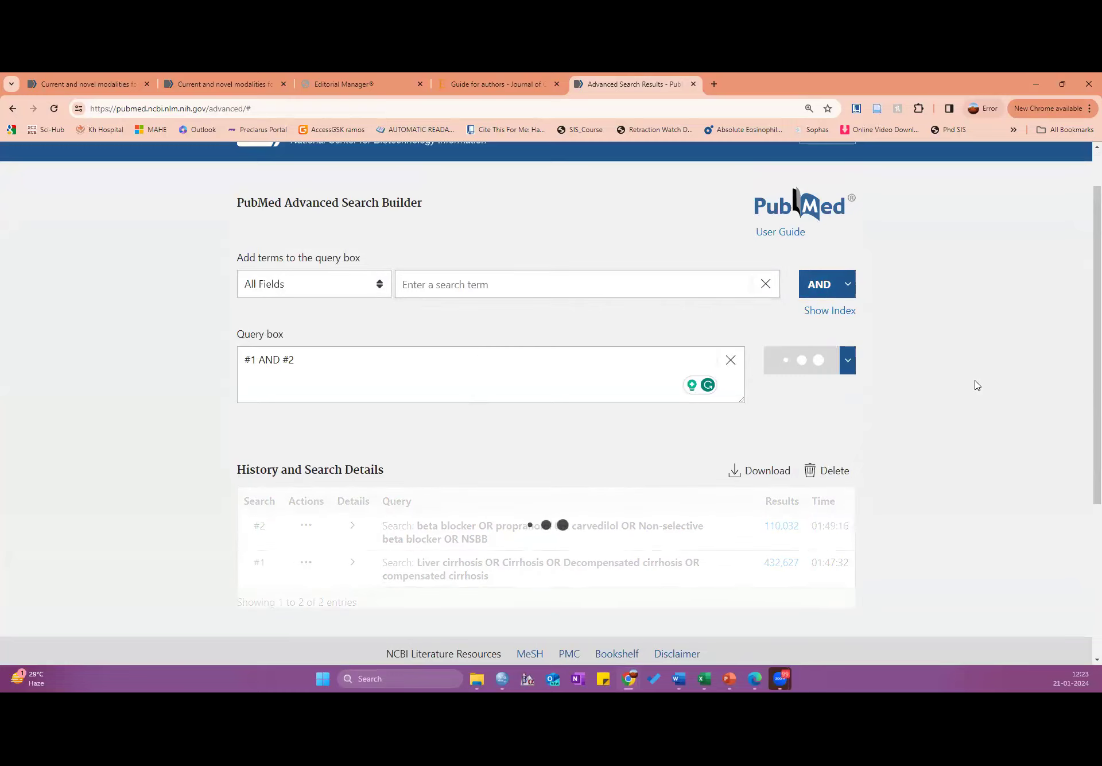
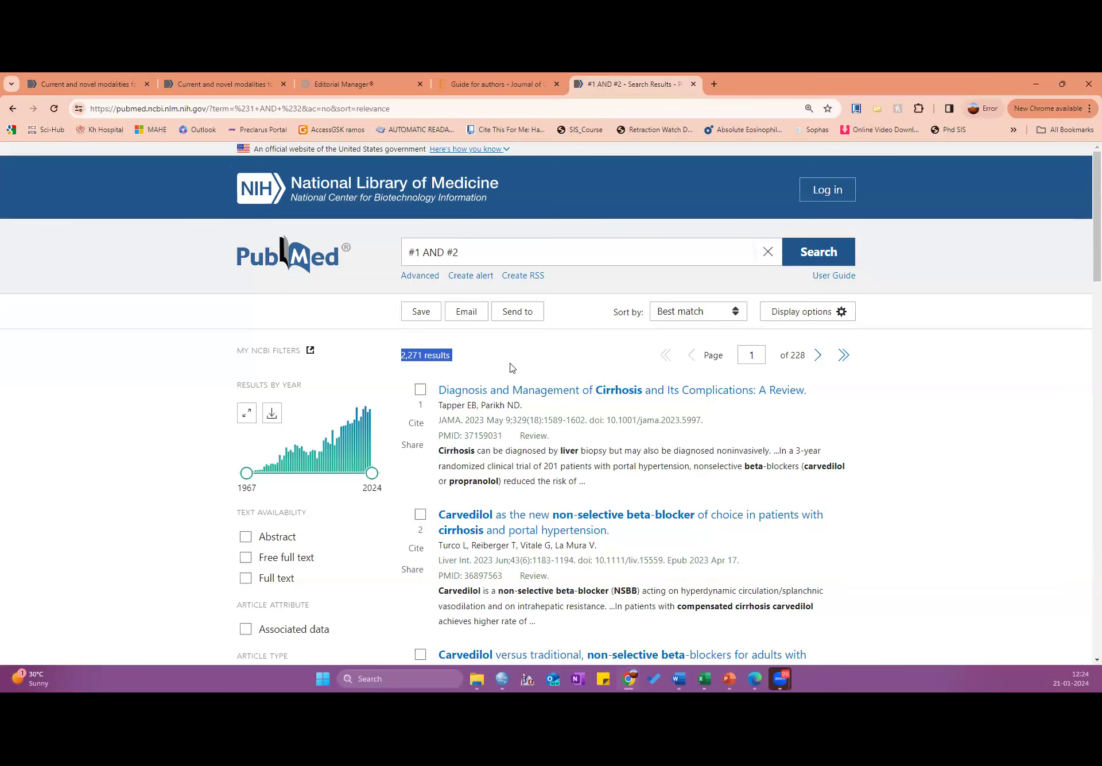
- Filter the "#1 AND #2" results by the article type Randomized Controlled Trial
{"action": "scroll", "coordinate": [544, 457], "scroll_direction": "down", "scroll_amount": 3}
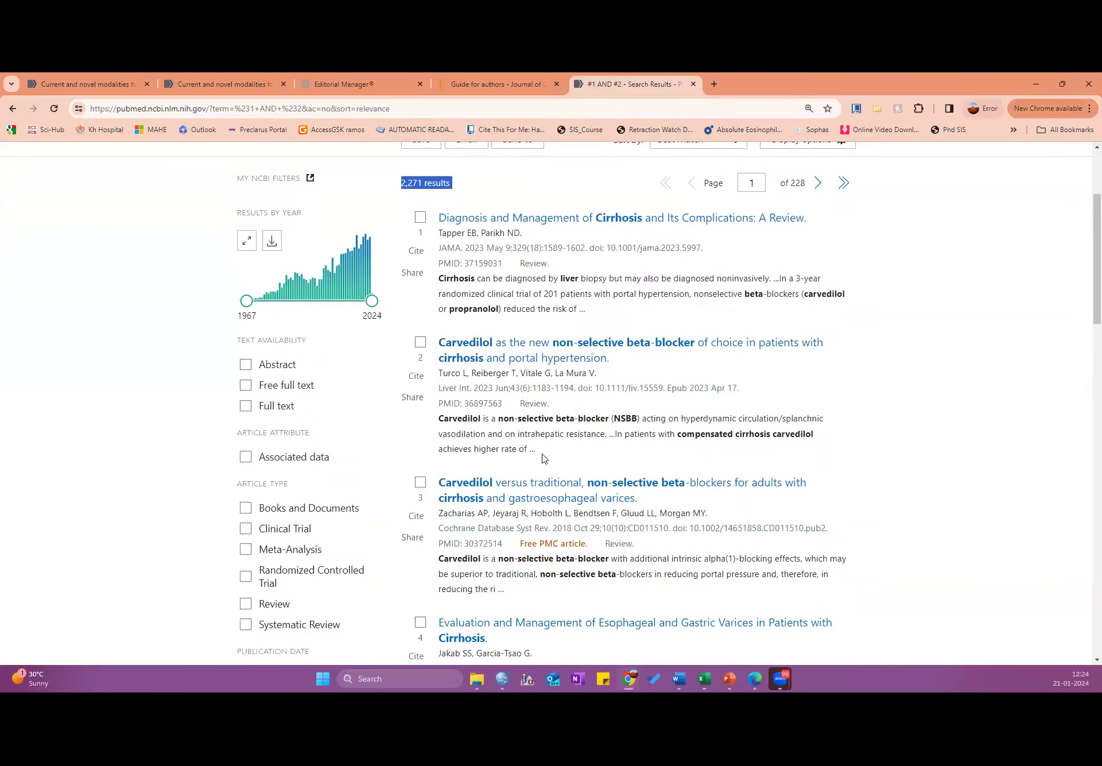
{"action": "scroll", "coordinate": [544, 457], "scroll_direction": "down", "scroll_amount": 1}
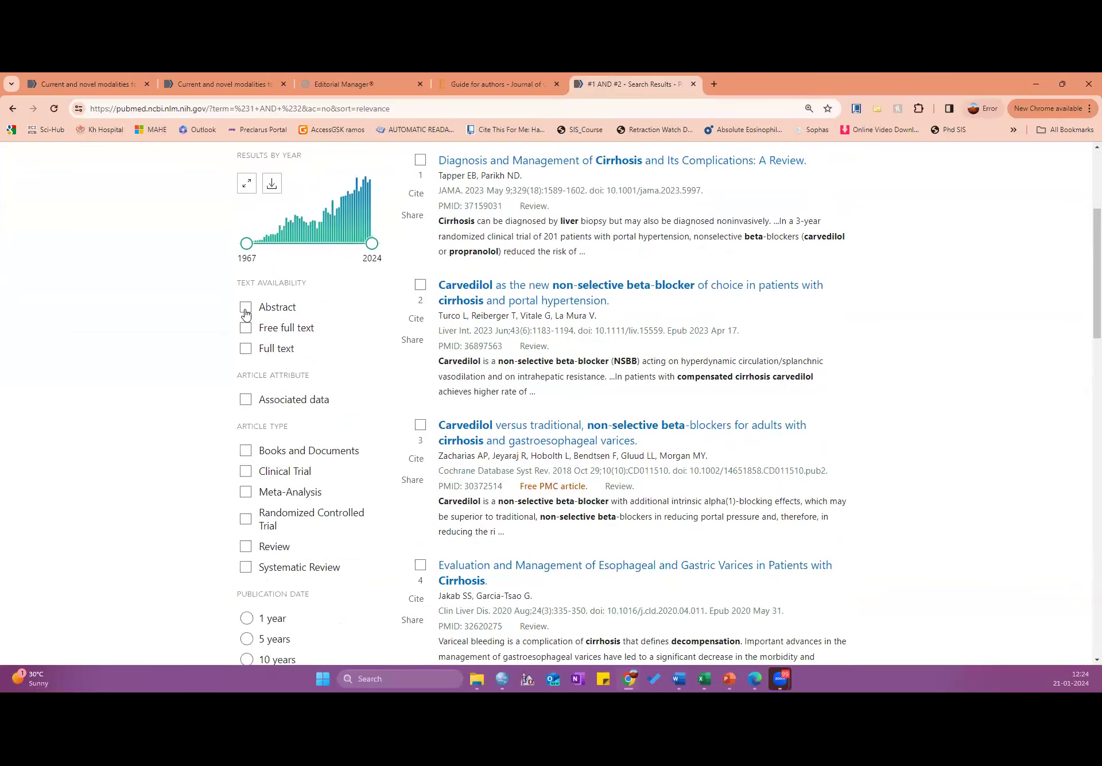
{"action": "scroll", "coordinate": [571, 413], "scroll_direction": "down", "scroll_amount": 1}
{"action": "scroll", "coordinate": [571, 414], "scroll_direction": "down", "scroll_amount": 2}
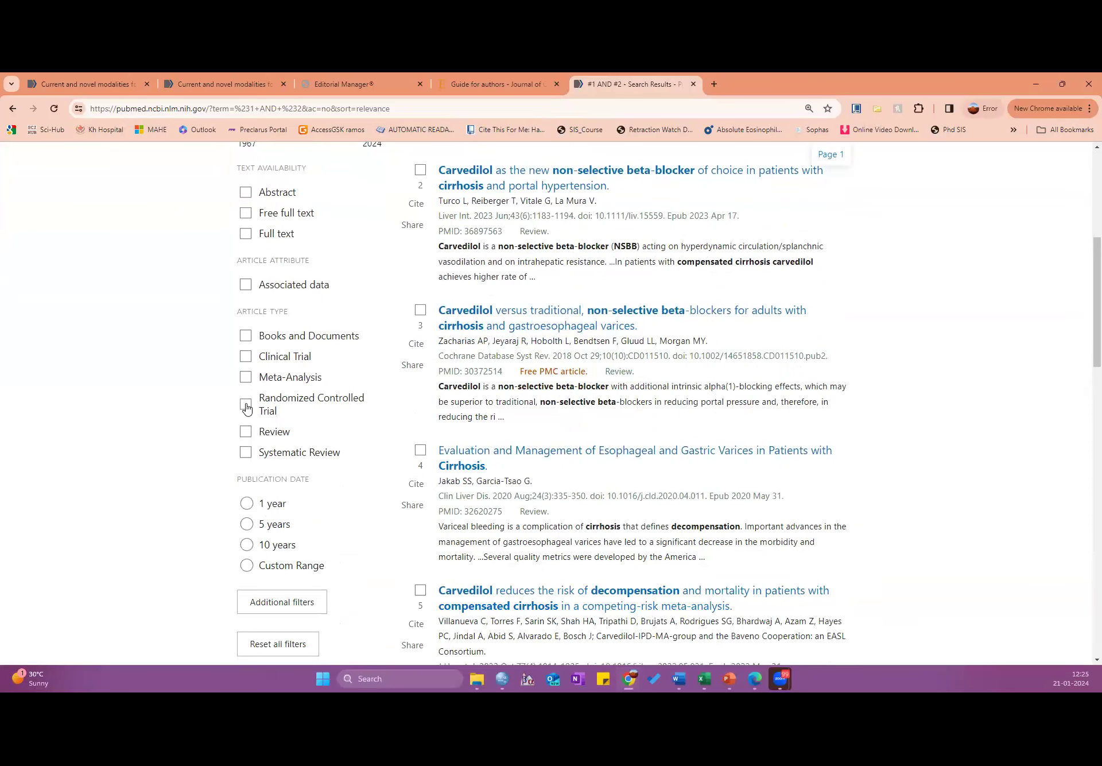
{"action": "left_click", "coordinate": [245, 405]}
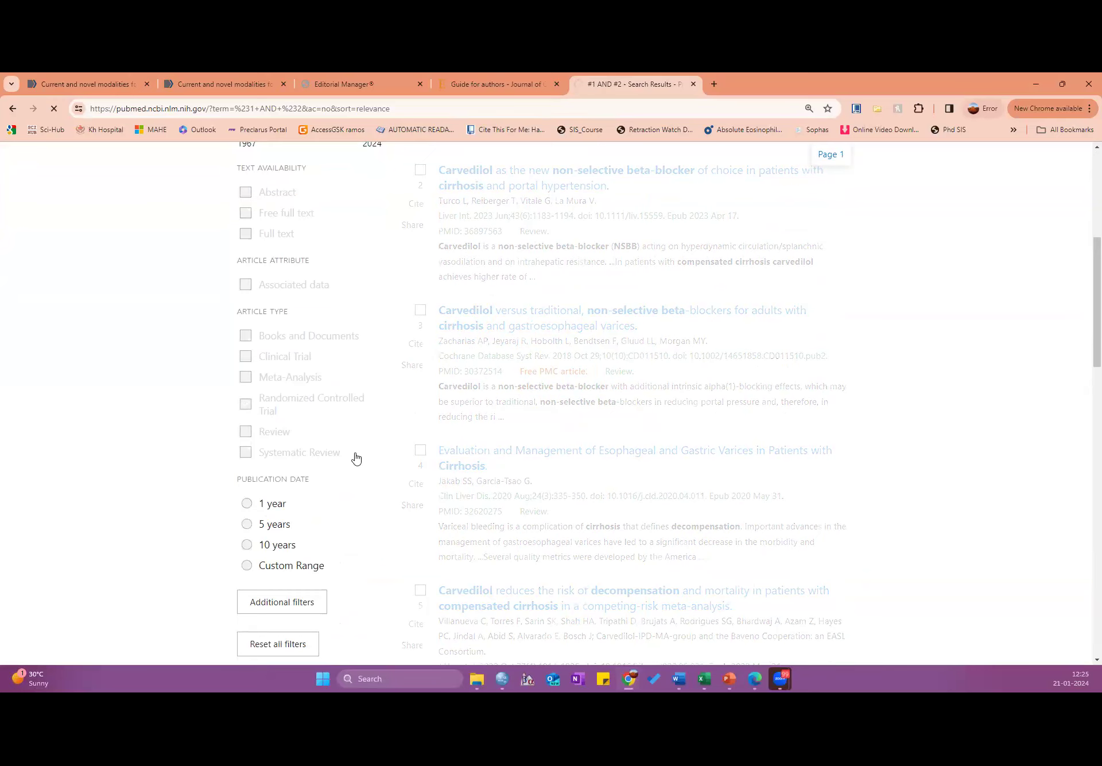
- Limit the publication date of the filtered results to the last 10 years
{"action": "scroll", "coordinate": [354, 457], "scroll_direction": "down", "scroll_amount": 5}
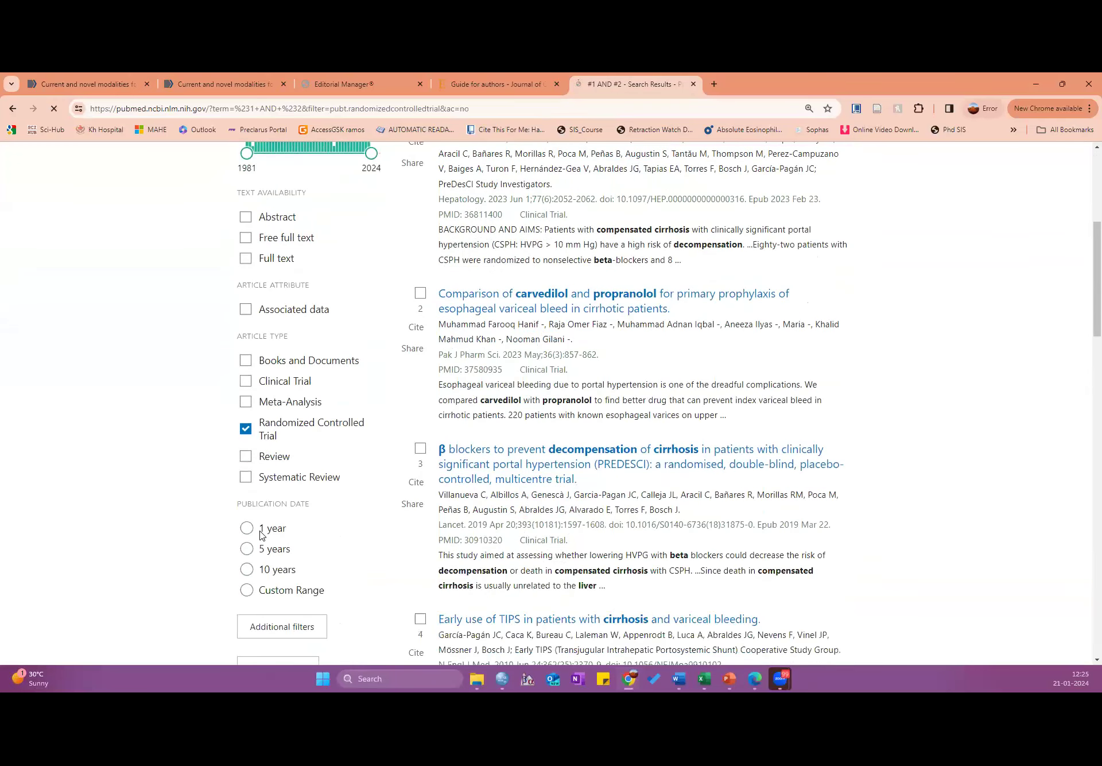
{"action": "scroll", "coordinate": [261, 534], "scroll_direction": "down", "scroll_amount": 5}
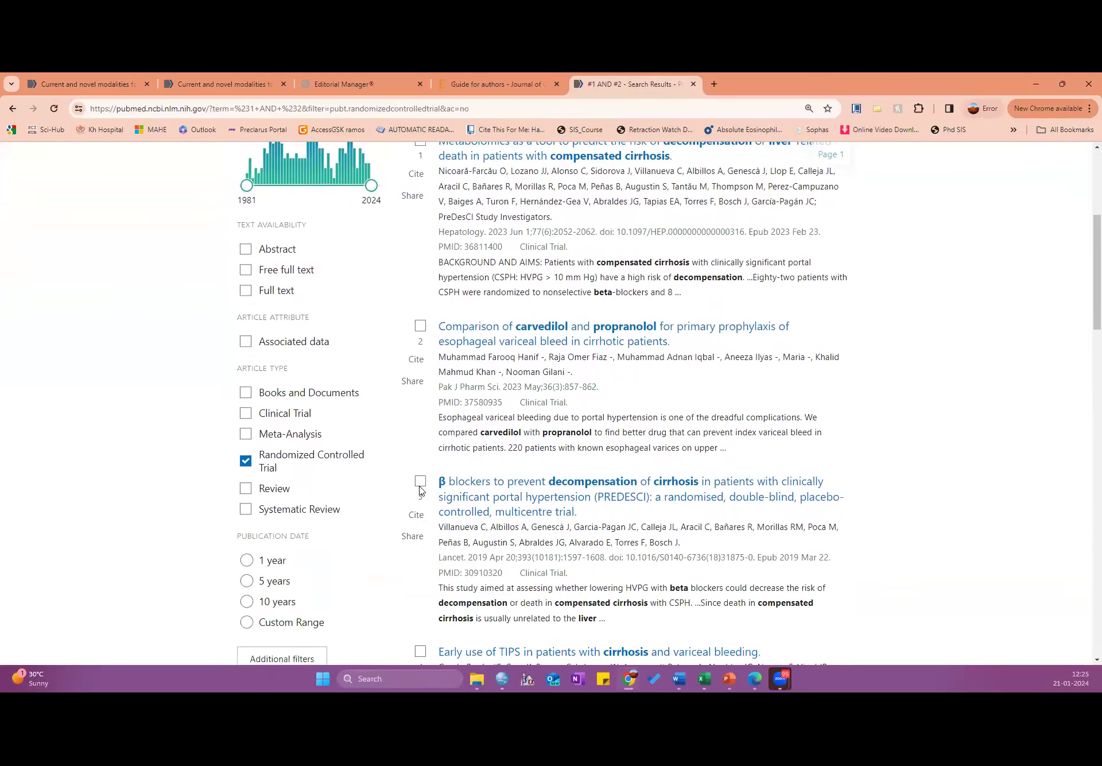
{"action": "scroll", "coordinate": [421, 489], "scroll_direction": "down", "scroll_amount": 2}
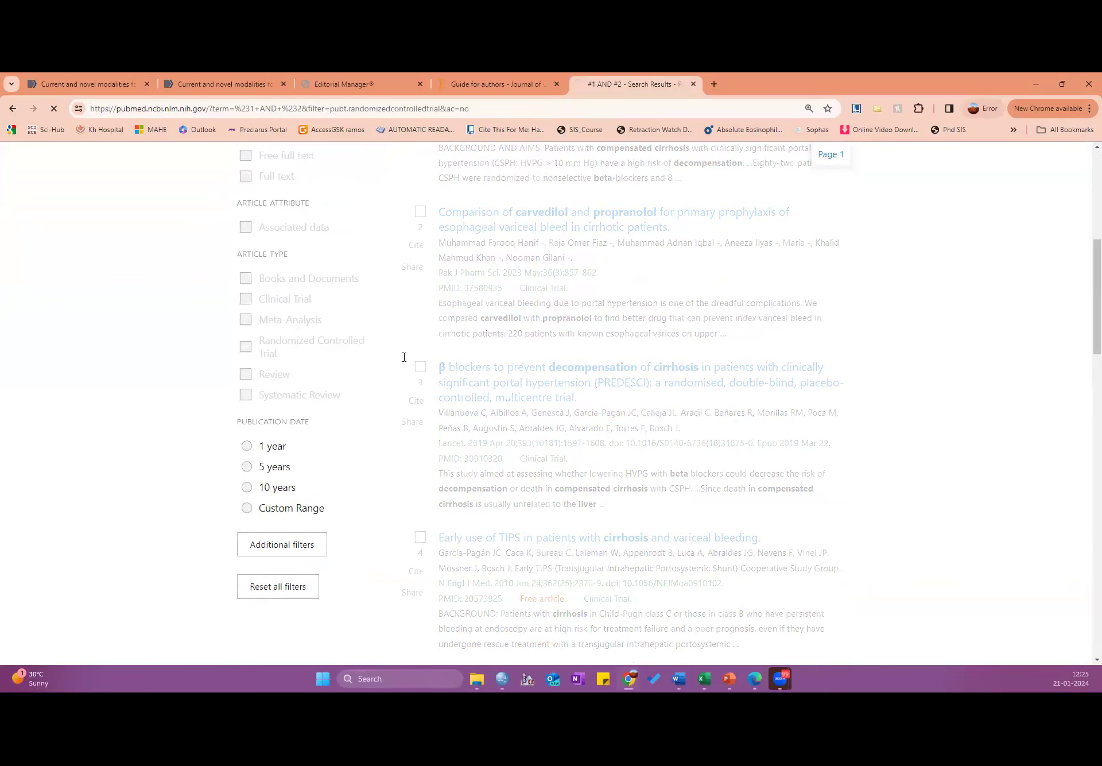
- Highlight the number of results and look over the filtered list of articles
{"action": "triple_click", "coordinate": [449, 362]}
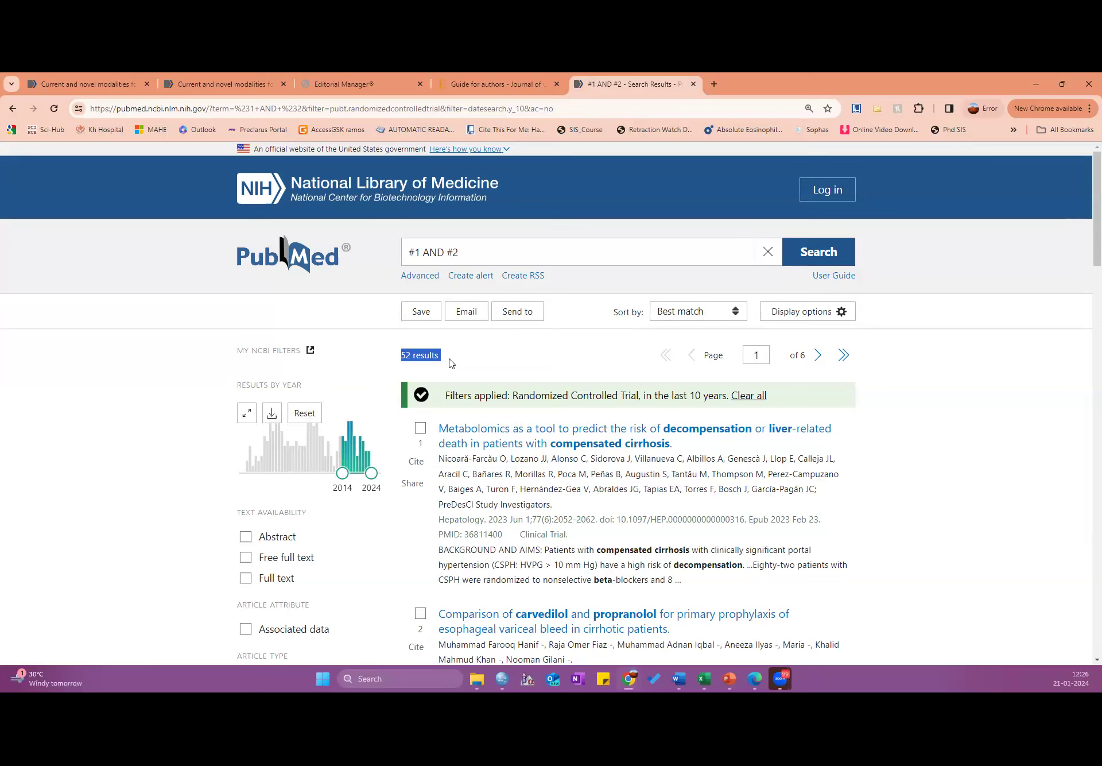
{"action": "left_click", "coordinate": [476, 363]}
{"action": "left_click_drag", "start_coordinate": [401, 354], "coordinate": [439, 357]}
{"action": "scroll", "coordinate": [560, 388], "scroll_direction": "down", "scroll_amount": 1}
{"action": "scroll", "coordinate": [561, 389], "scroll_direction": "down", "scroll_amount": 3}
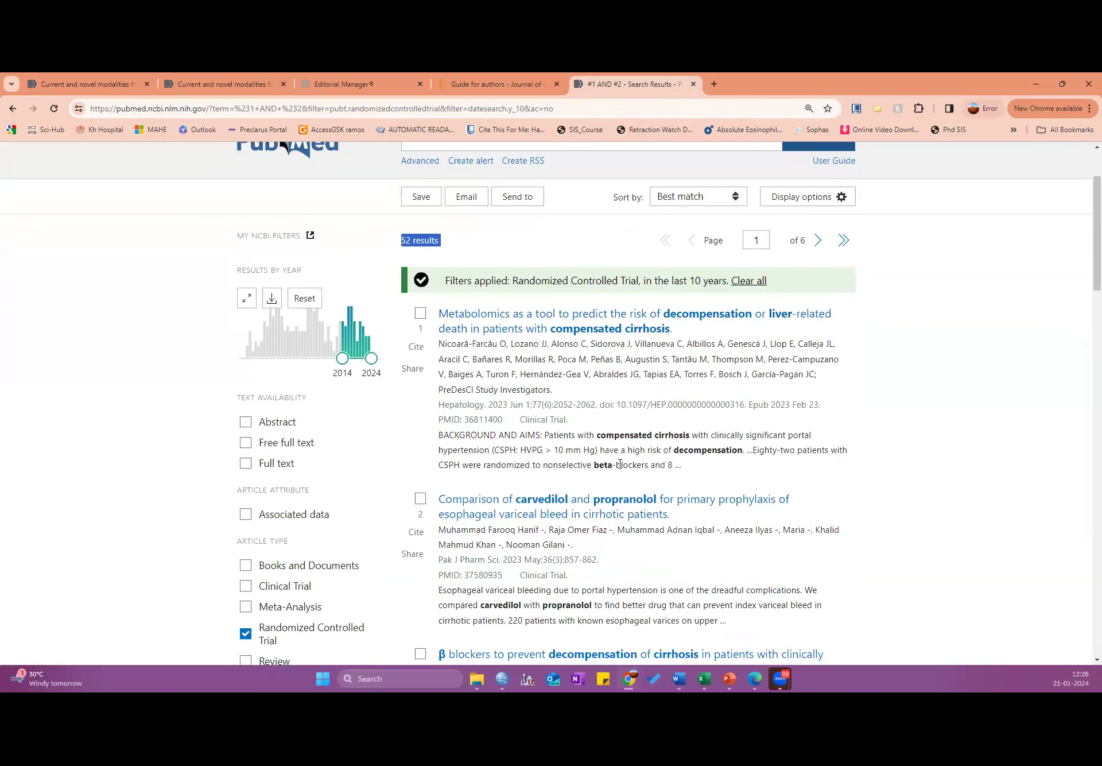
{"action": "scroll", "coordinate": [568, 396], "scroll_direction": "up", "scroll_amount": 4}
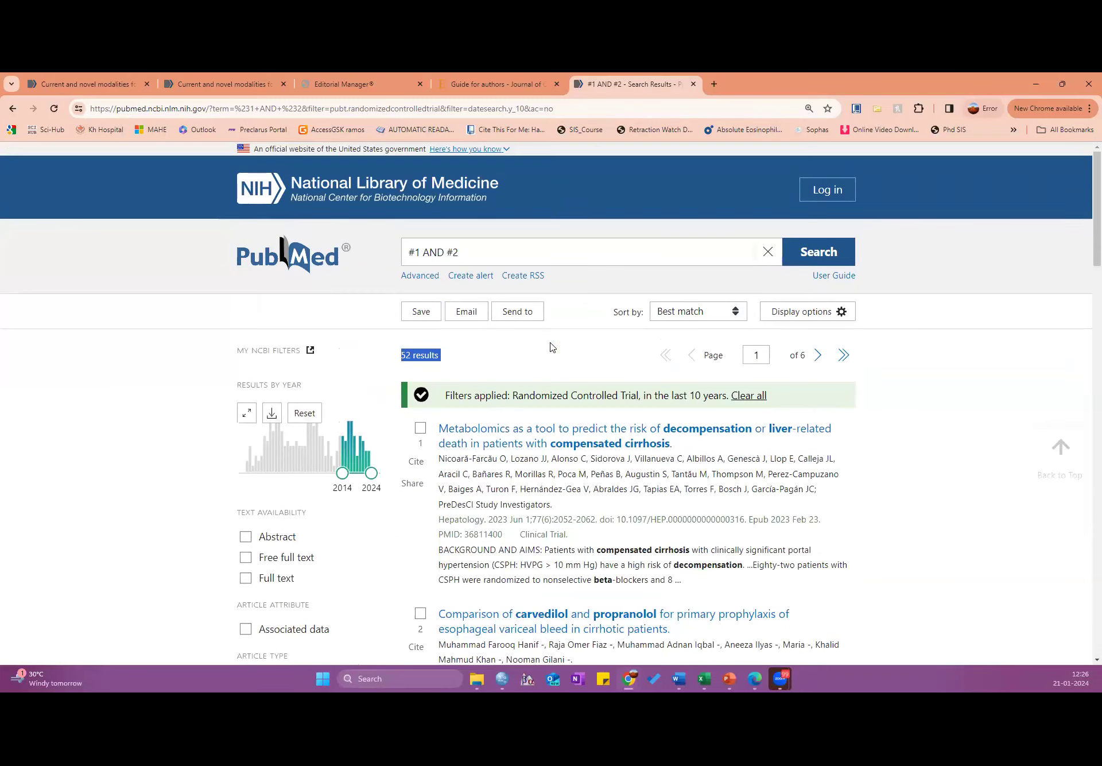
- Show the destinations for sending the search results and launch the Zotero desktop app
{"action": "left_click", "coordinate": [516, 313]}
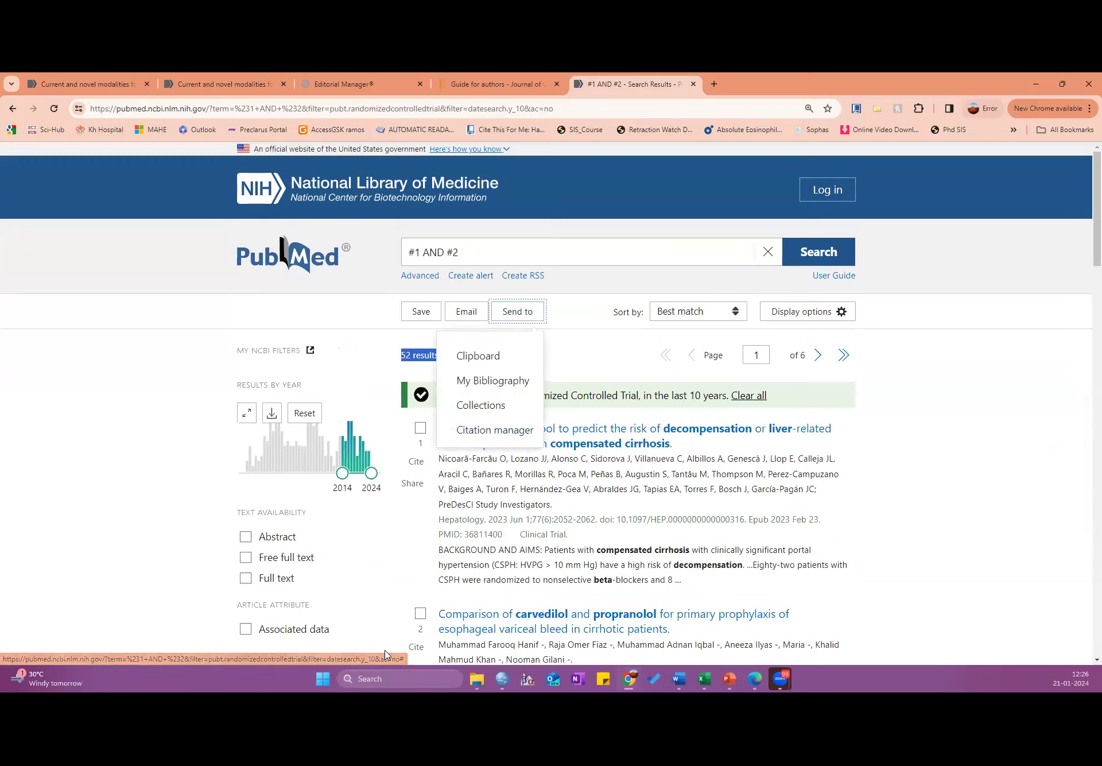
{"action": "left_click", "coordinate": [402, 678]}
{"action": "type", "text": "zotero"}
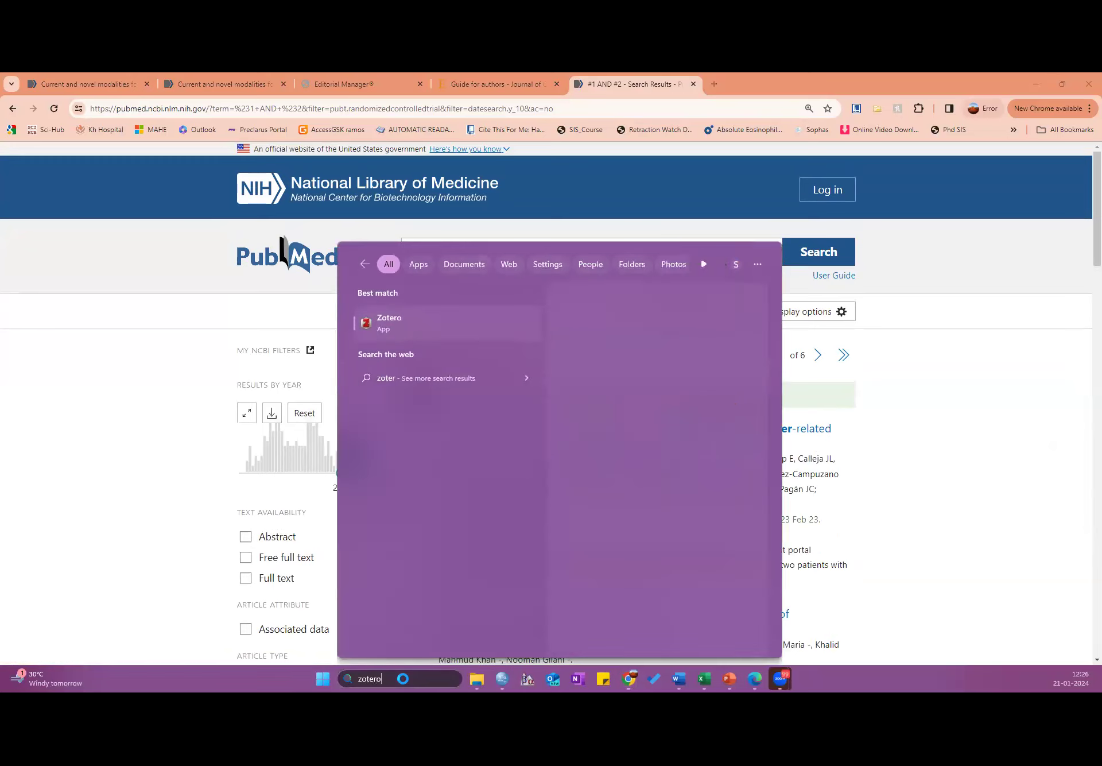
{"action": "key", "text": "Return"}
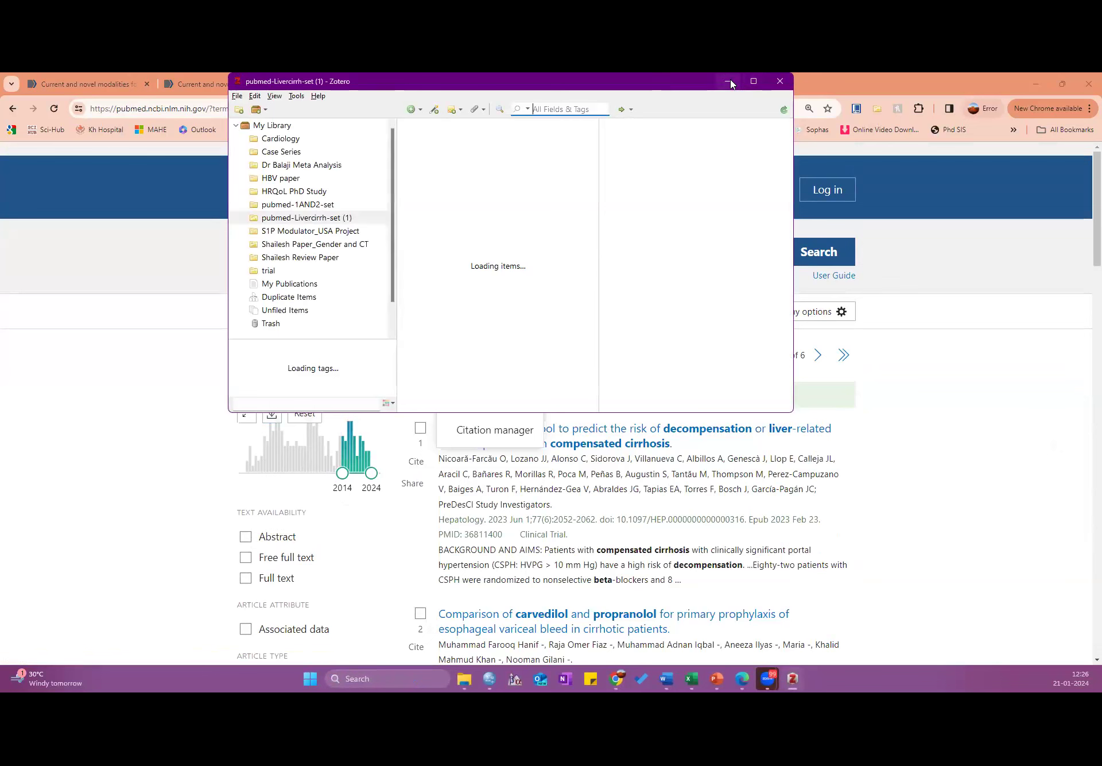
- Return to the PubMed results, look over the filtered articles, and highlight the number of results
{"action": "left_click", "coordinate": [728, 82]}
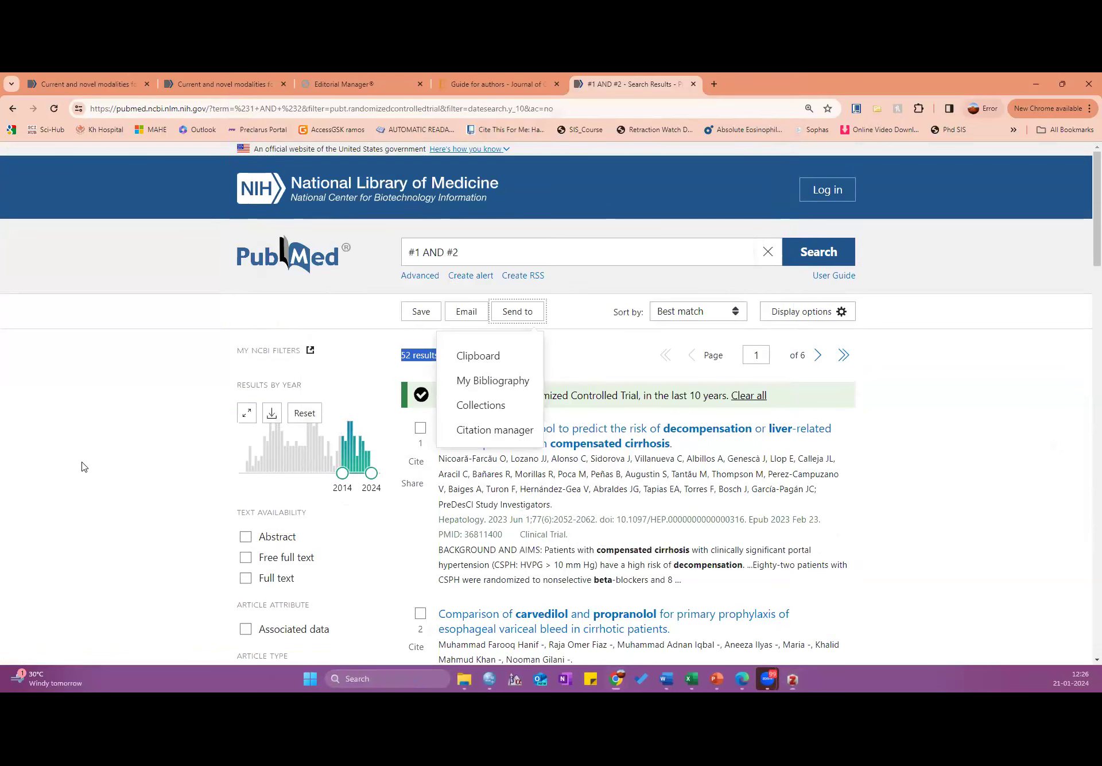
{"action": "left_click", "coordinate": [510, 311]}
{"action": "left_click", "coordinate": [583, 592]}
{"action": "scroll", "coordinate": [411, 424], "scroll_direction": "down", "scroll_amount": 2}
{"action": "scroll", "coordinate": [411, 424], "scroll_direction": "down", "scroll_amount": 7}
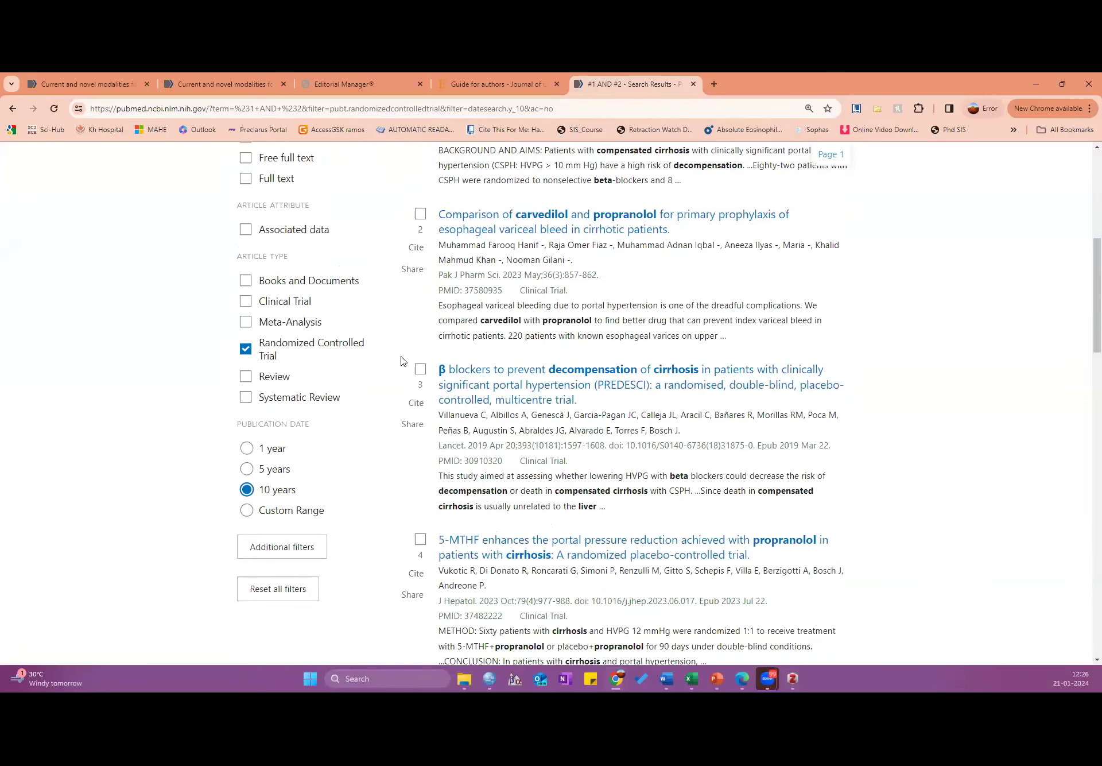
{"action": "scroll", "coordinate": [449, 360], "scroll_direction": "up", "scroll_amount": 4}
{"action": "scroll", "coordinate": [450, 361], "scroll_direction": "up", "scroll_amount": 4}
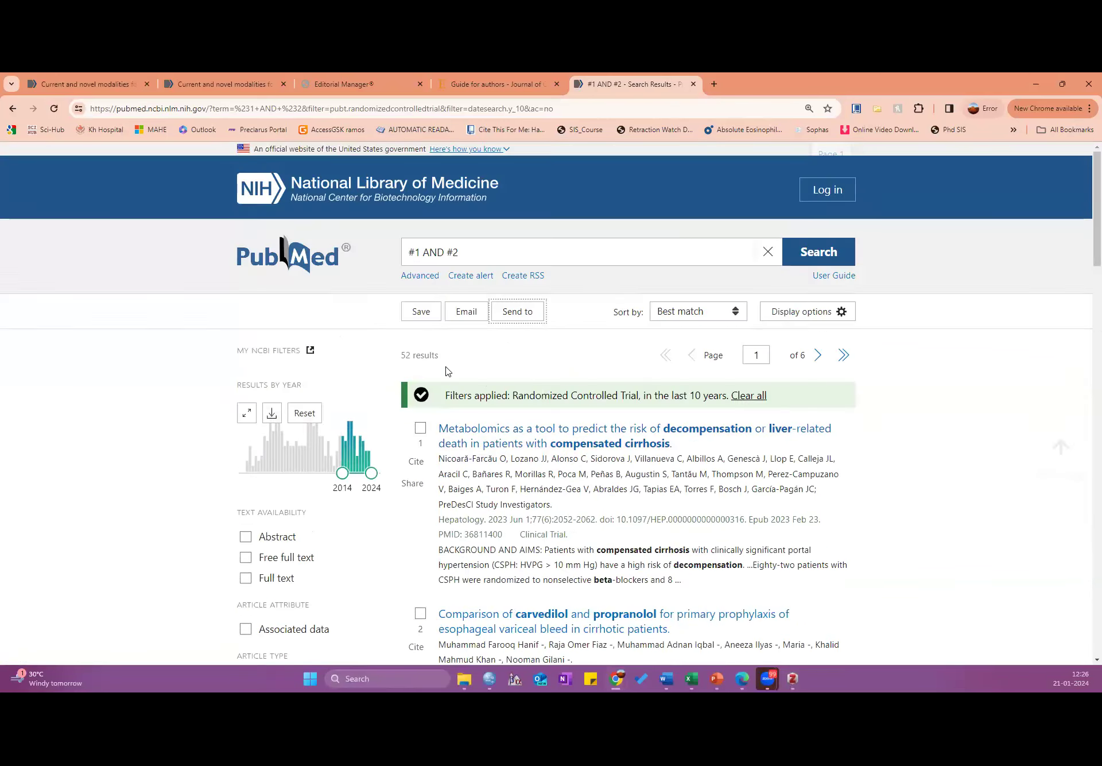
{"action": "double_click", "coordinate": [132, 428]}
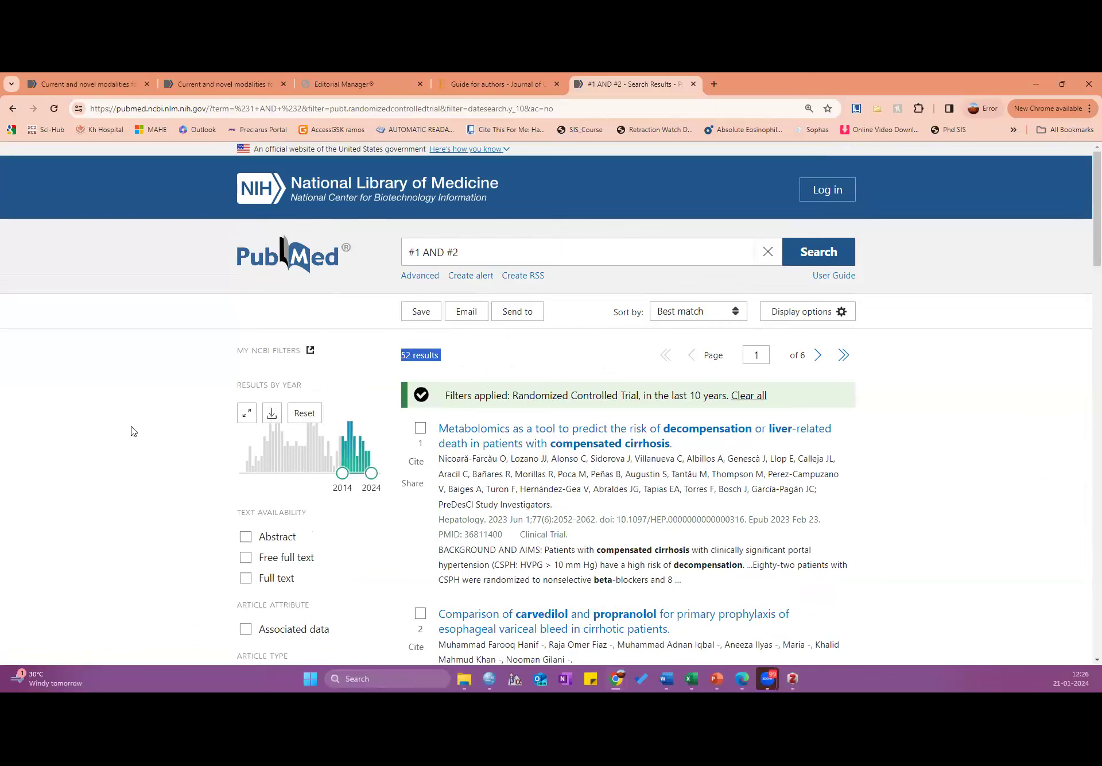
- Send the search results to a citation manager file with the selection set to All results
{"action": "left_click", "coordinate": [519, 315]}
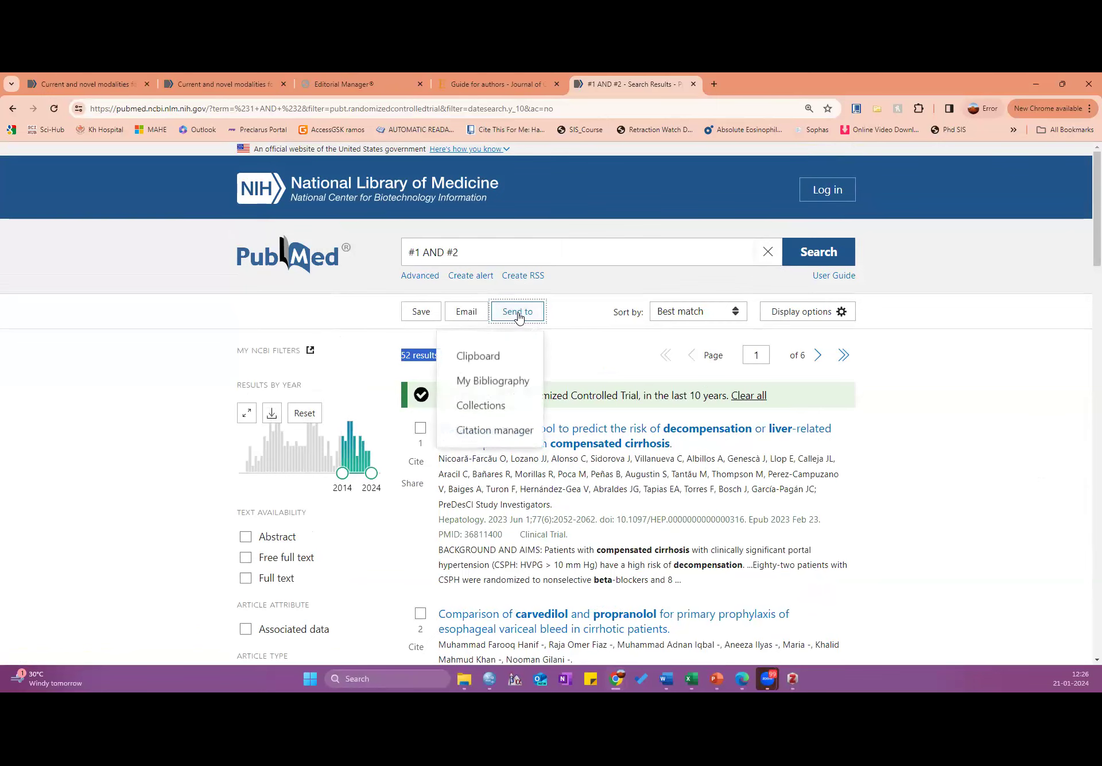
{"action": "left_click", "coordinate": [506, 434]}
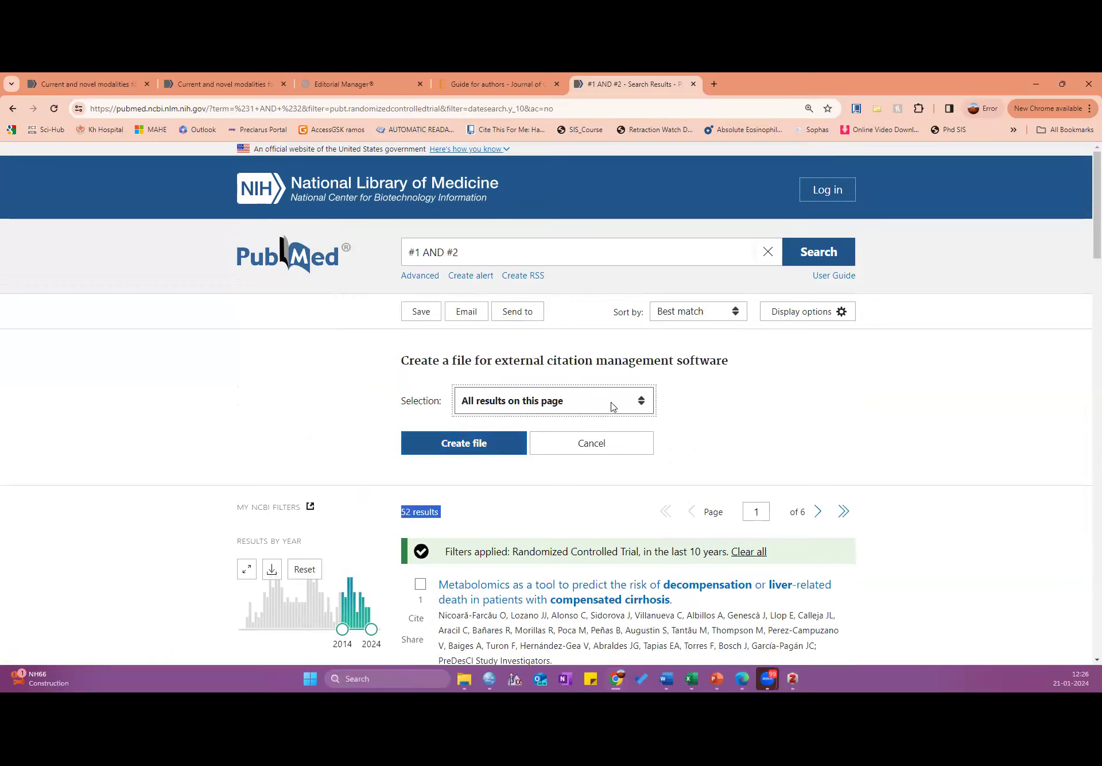
{"action": "left_click", "coordinate": [555, 409]}
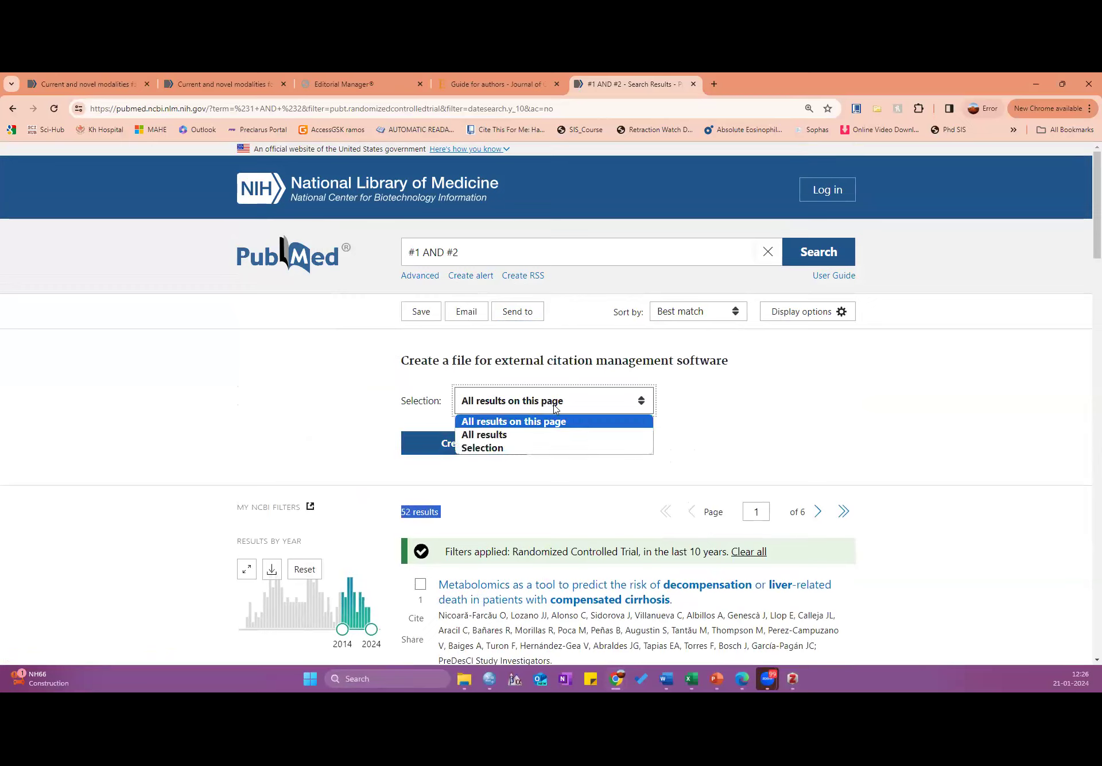
{"action": "left_click", "coordinate": [532, 435]}
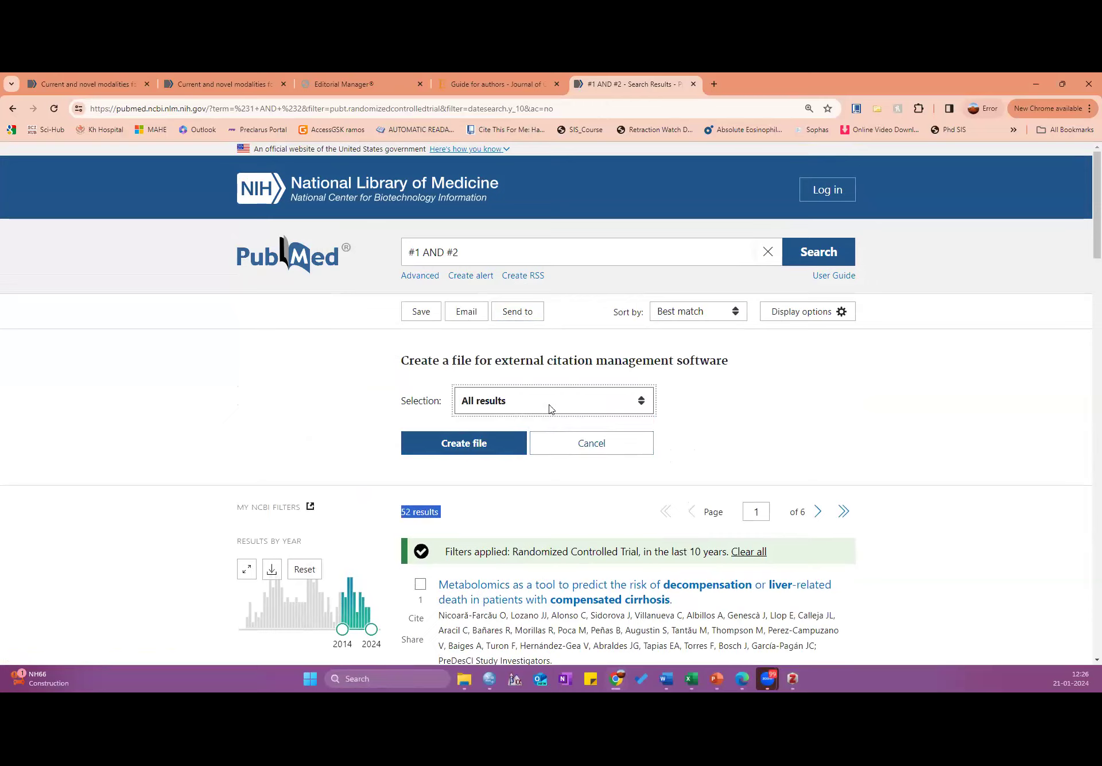
- Switch the citation file selection to All results on this page and look through the articles on the page
{"action": "left_click", "coordinate": [551, 408]}
{"action": "left_click", "coordinate": [538, 425]}
{"action": "scroll", "coordinate": [536, 436], "scroll_direction": "down", "scroll_amount": 10}
{"action": "scroll", "coordinate": [535, 449], "scroll_direction": "down", "scroll_amount": 15}
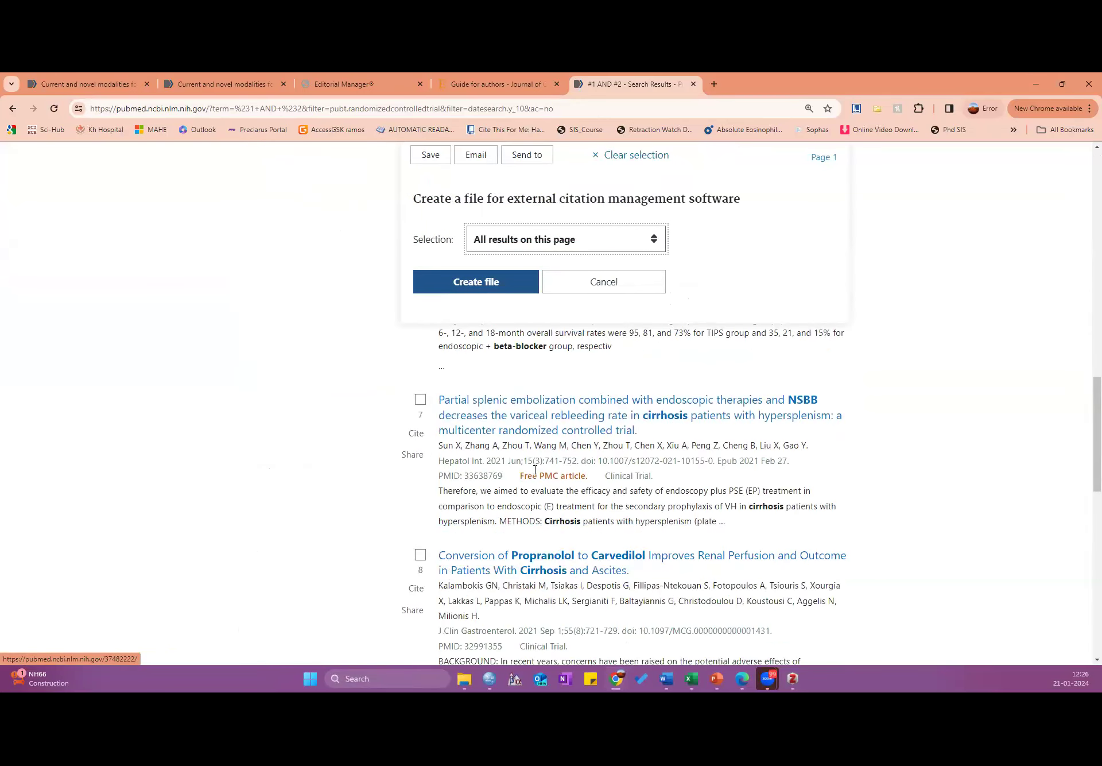
{"action": "scroll", "coordinate": [436, 474], "scroll_direction": "up", "scroll_amount": 5}
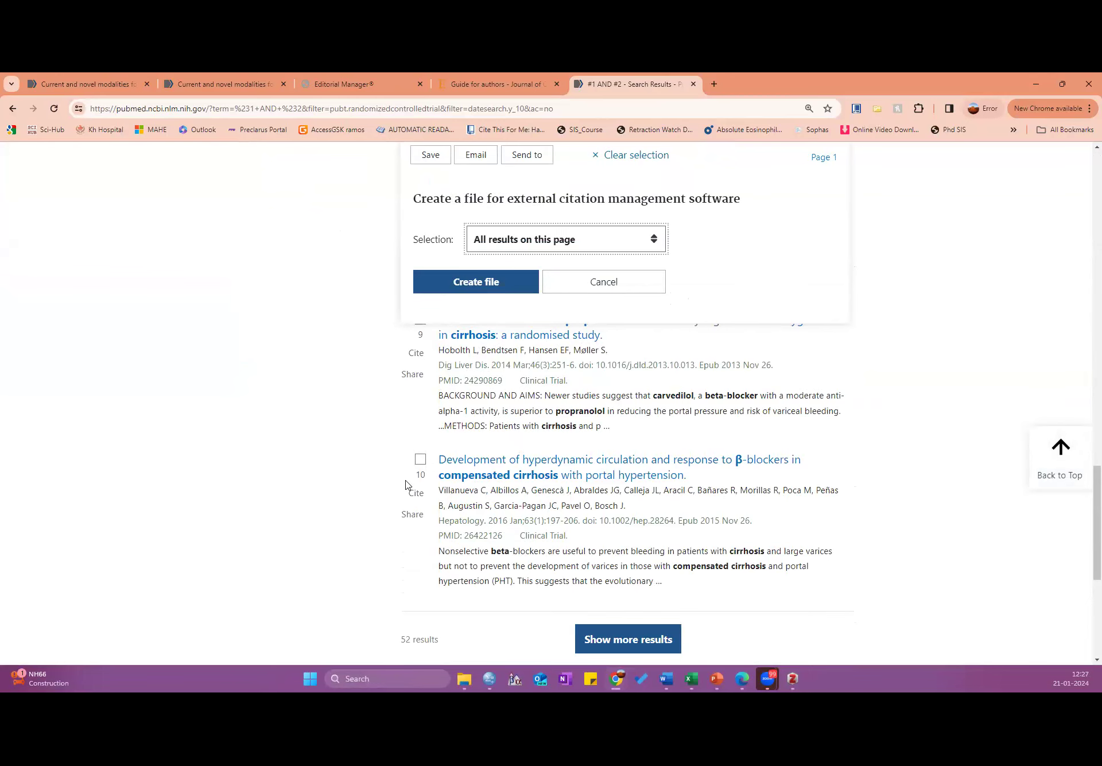
{"action": "scroll", "coordinate": [406, 484], "scroll_direction": "up", "scroll_amount": 8}
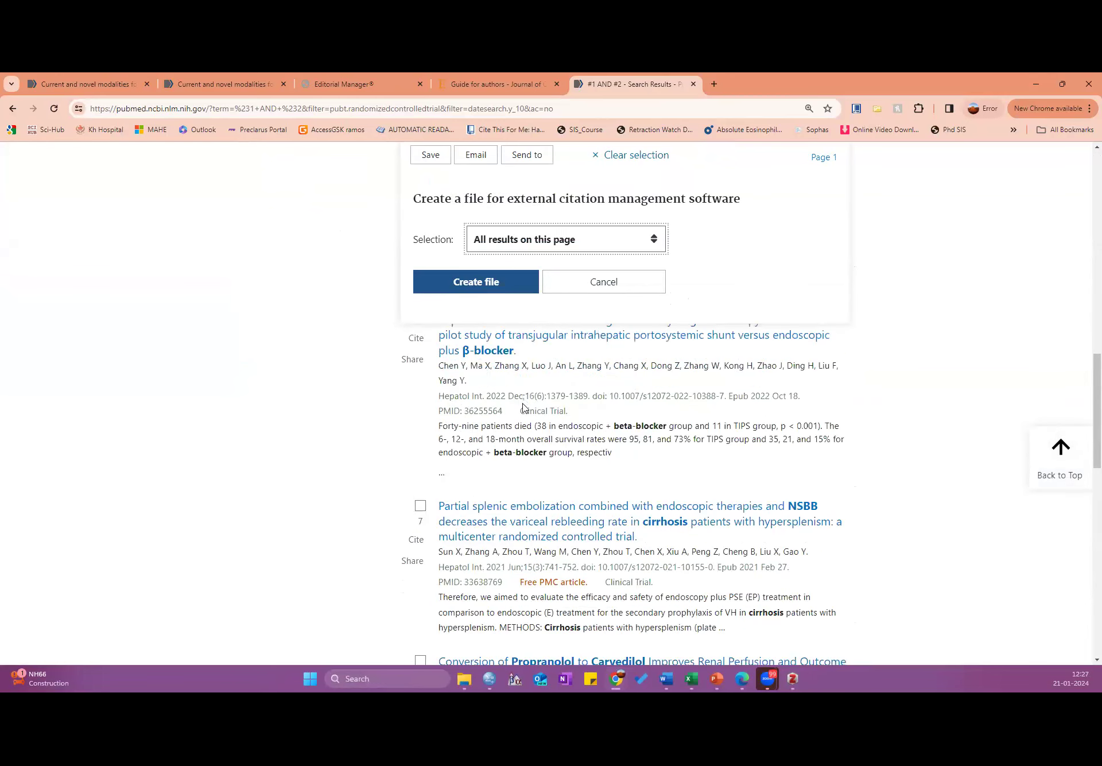
- Create and download the citation file for all the filtered results
{"action": "scroll", "coordinate": [524, 407], "scroll_direction": "up", "scroll_amount": 15}
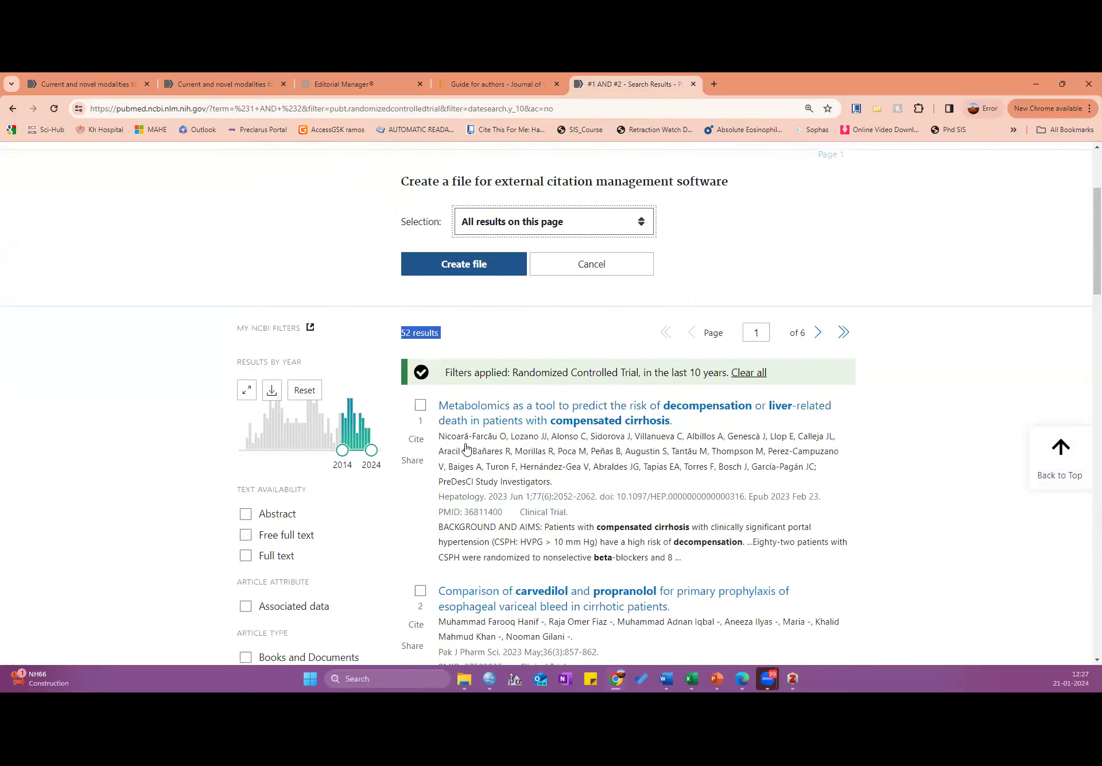
{"action": "scroll", "coordinate": [466, 449], "scroll_direction": "up", "scroll_amount": 3}
{"action": "left_click", "coordinate": [464, 446]}
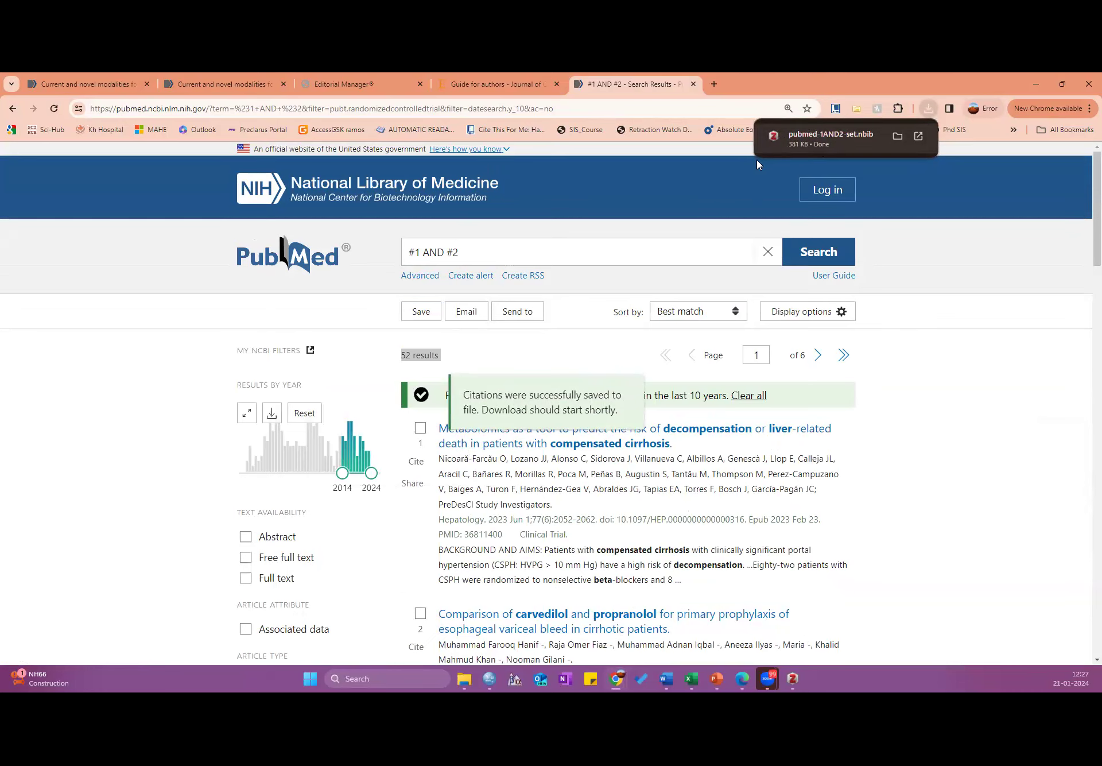
- Switch to Zotero and import the downloaded pubmed-1AND2-set file into a new collection, copying files to the Zotero storage folder
{"action": "left_click", "coordinate": [794, 680]}
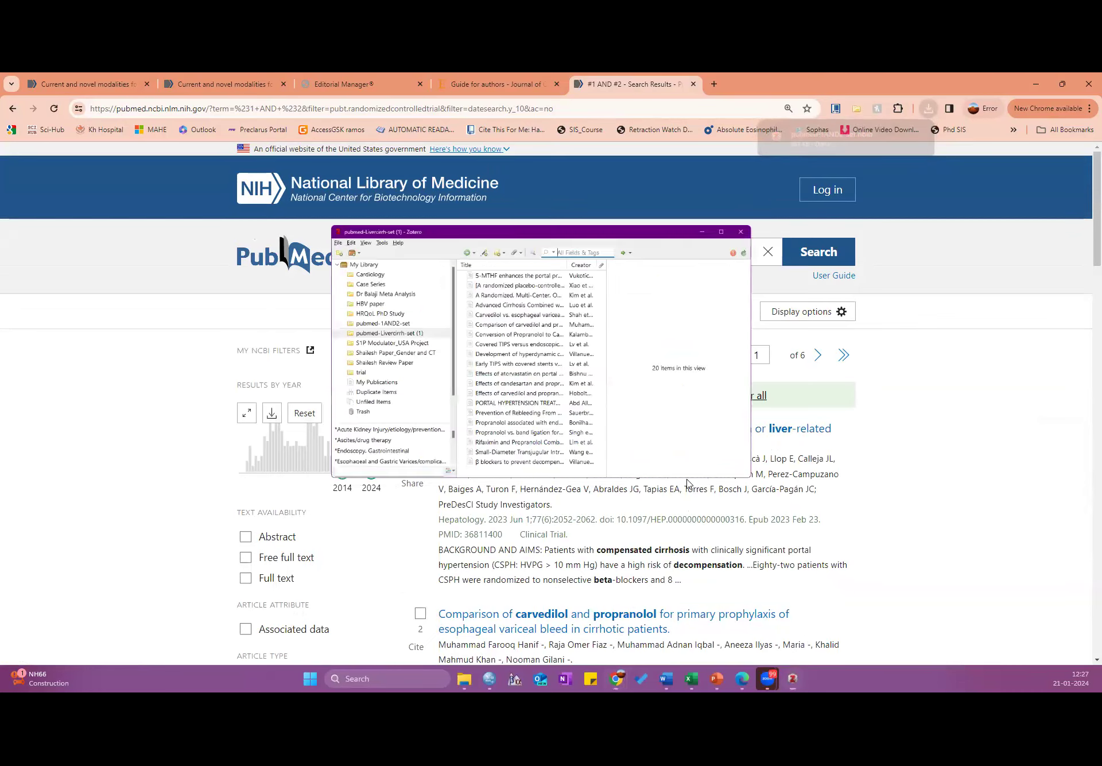
{"action": "key", "text": "super+Up"}
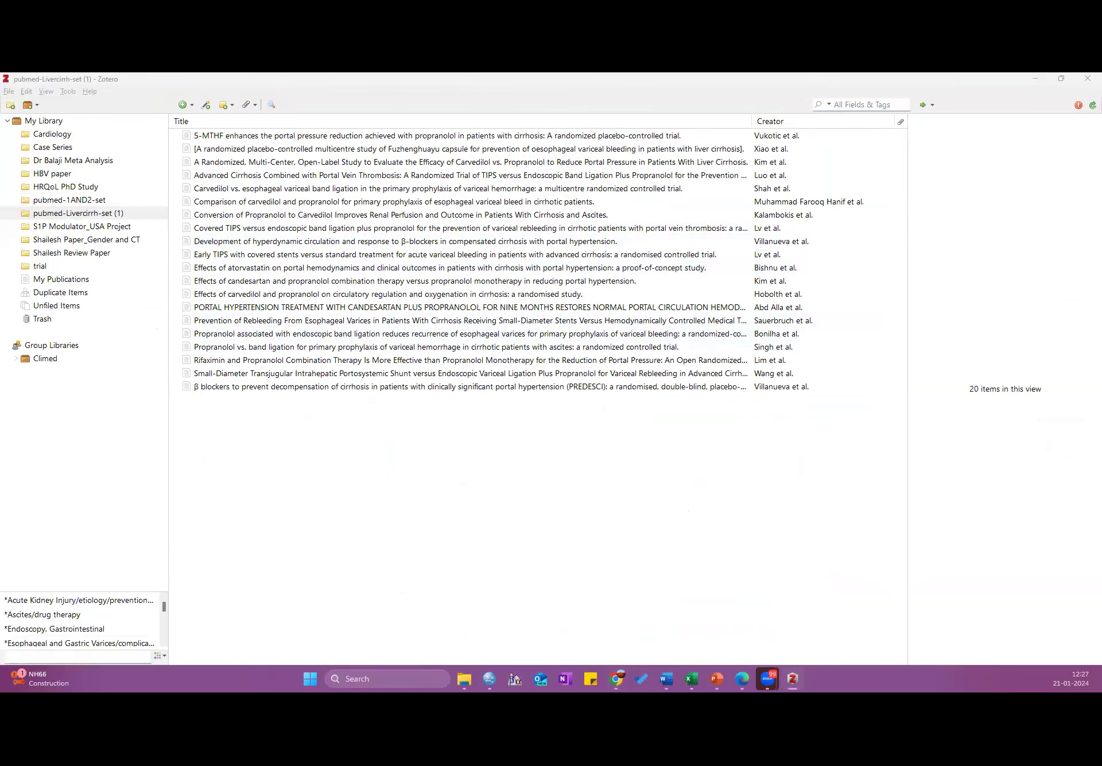
{"action": "key", "text": "ctrl+shift+i"}
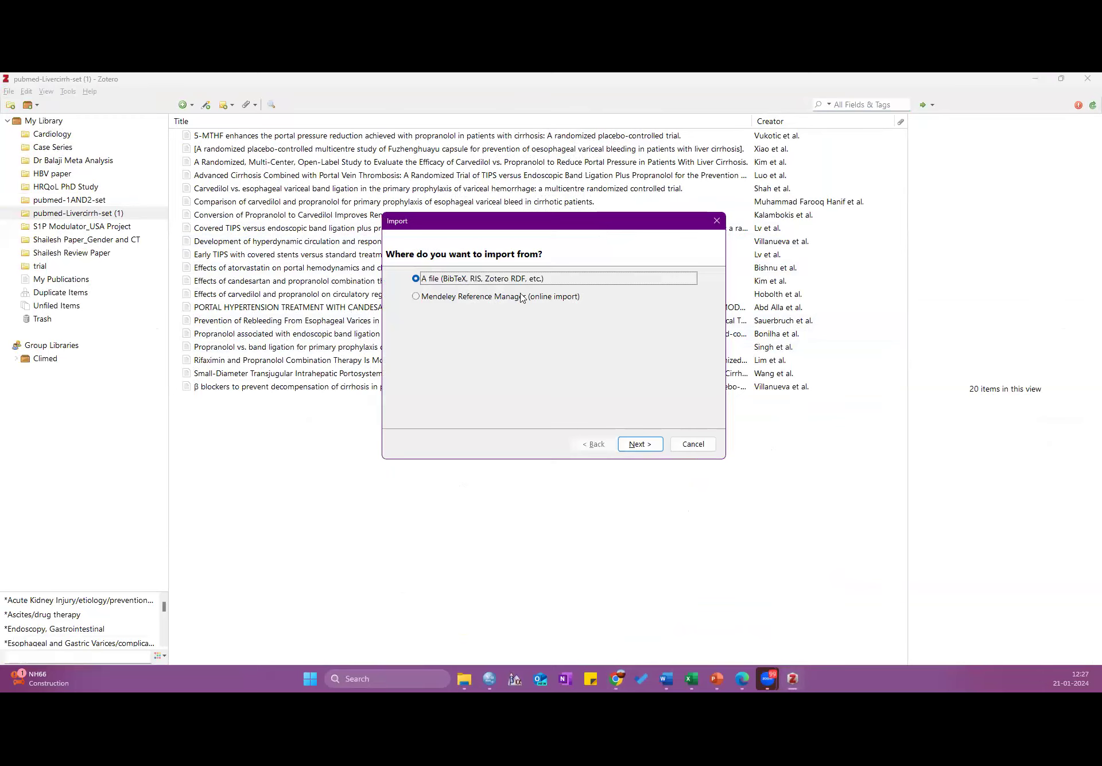
{"action": "left_click", "coordinate": [633, 446]}
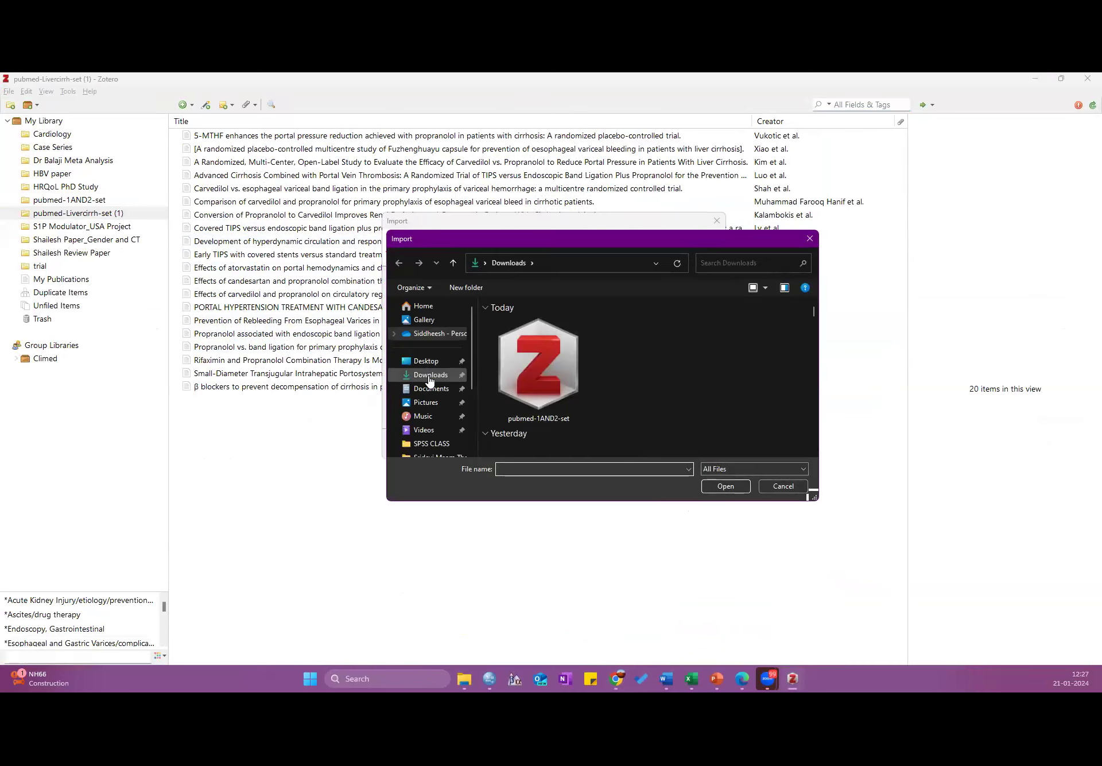
{"action": "left_click", "coordinate": [522, 379]}
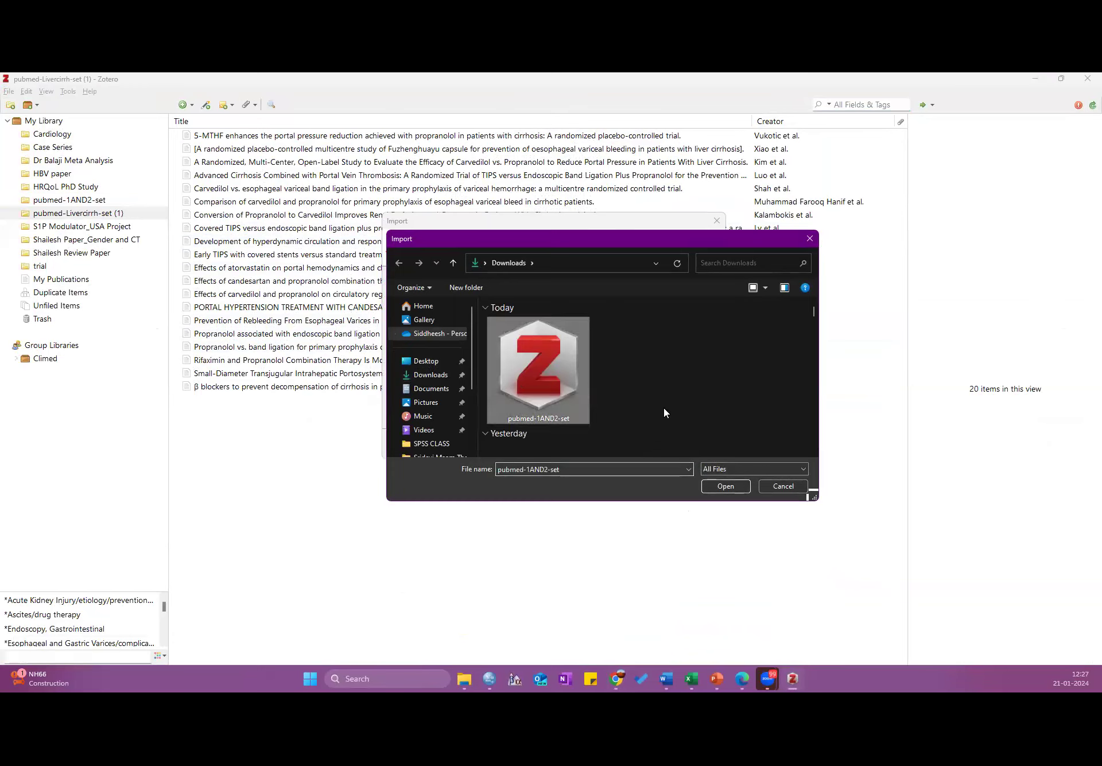
{"action": "left_click", "coordinate": [726, 486]}
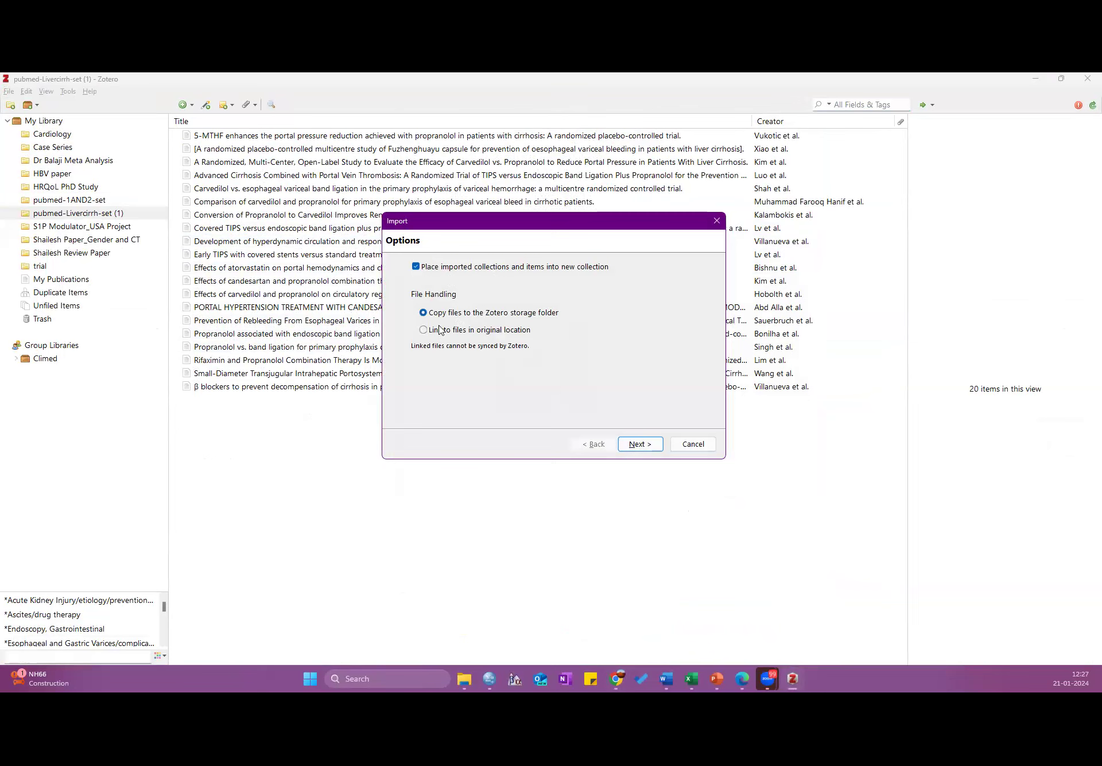
{"action": "left_click", "coordinate": [635, 444]}
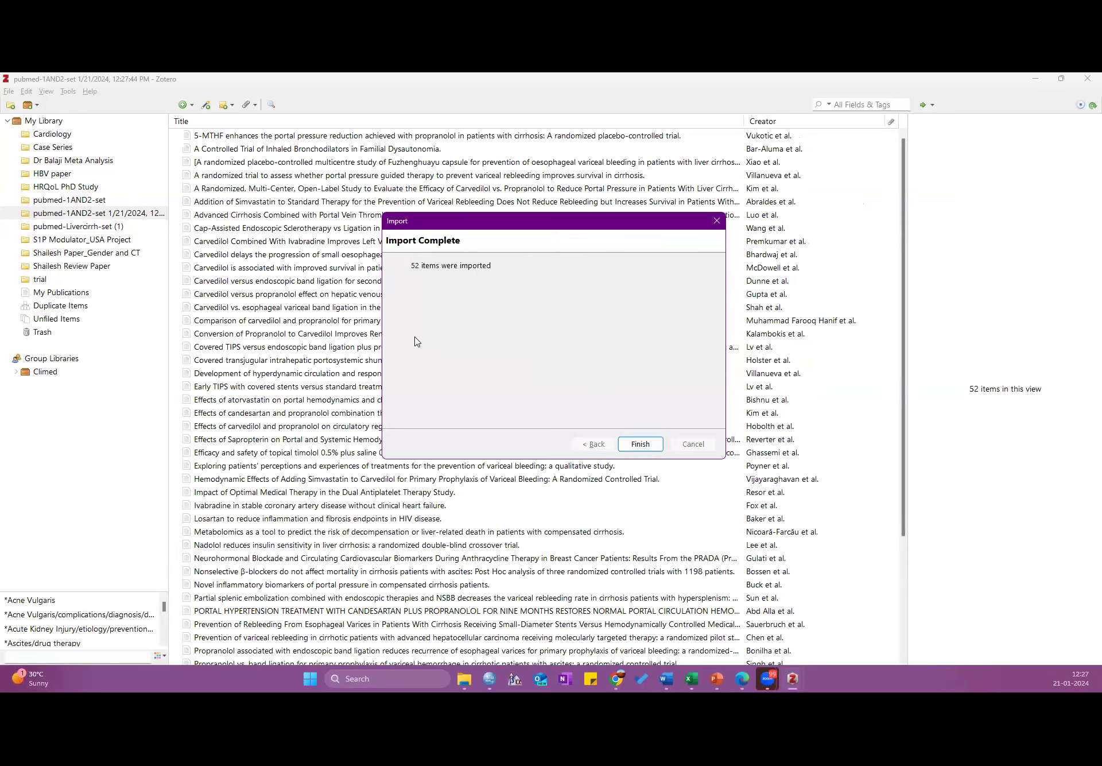
{"action": "left_click", "coordinate": [640, 443]}
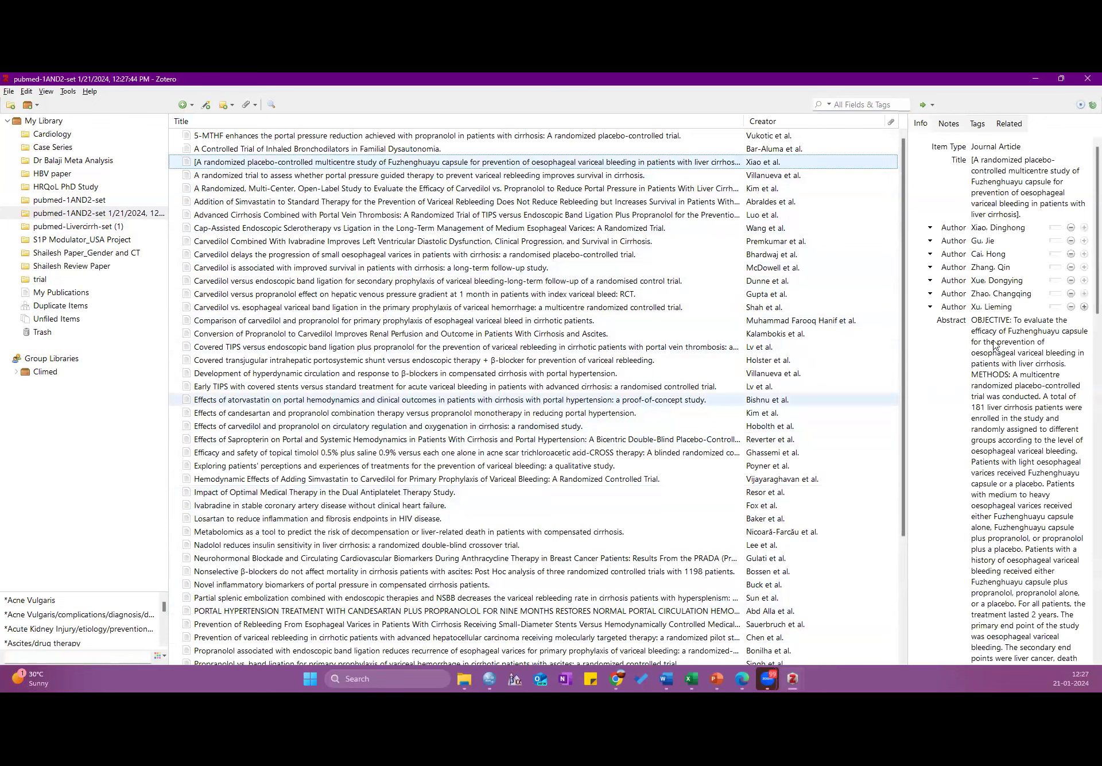
- Examine the abstract and publication details of the imported Fuzhenghuayu capsule trial
{"action": "left_click", "coordinate": [995, 345]}
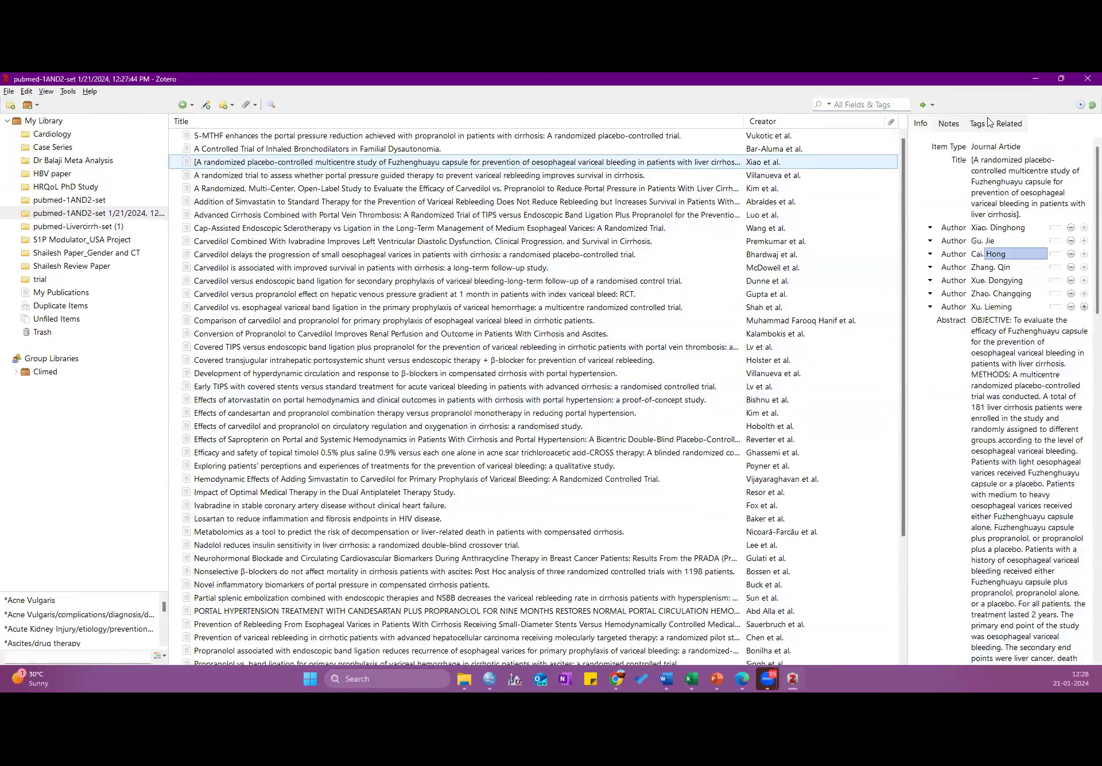
{"action": "left_click", "coordinate": [1022, 361]}
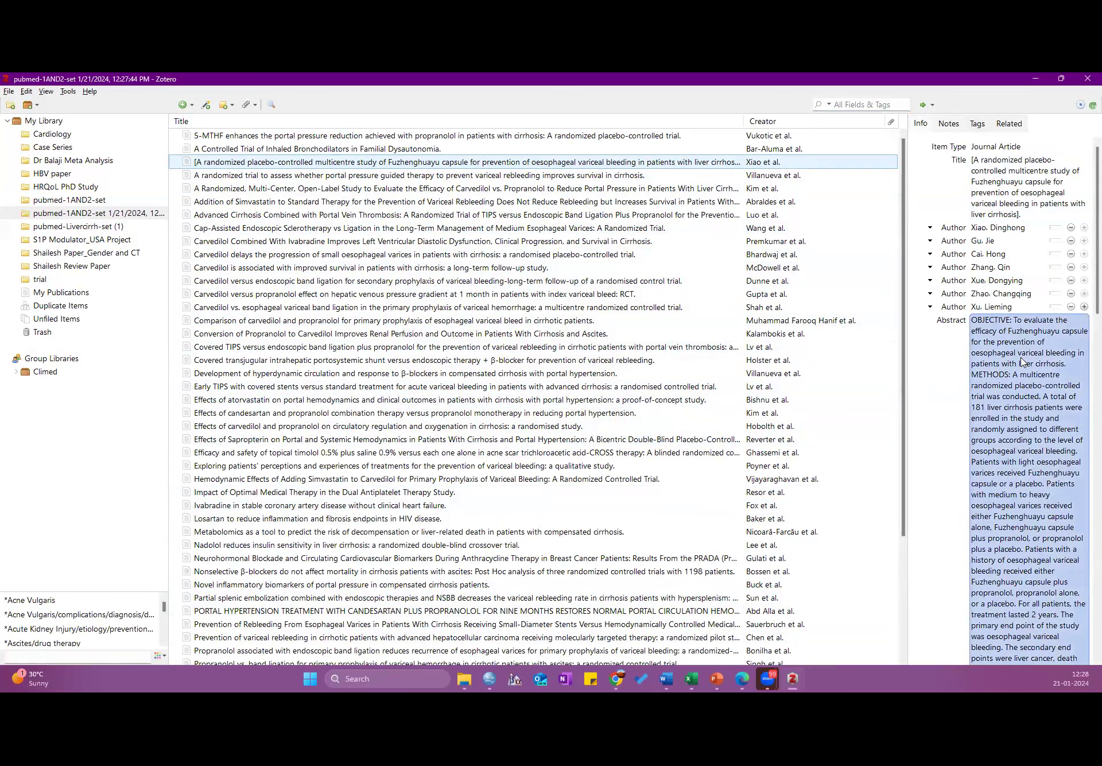
{"action": "scroll", "coordinate": [1022, 362], "scroll_direction": "down", "scroll_amount": 5}
{"action": "left_click", "coordinate": [1003, 478]}
{"action": "key", "text": "Return"}
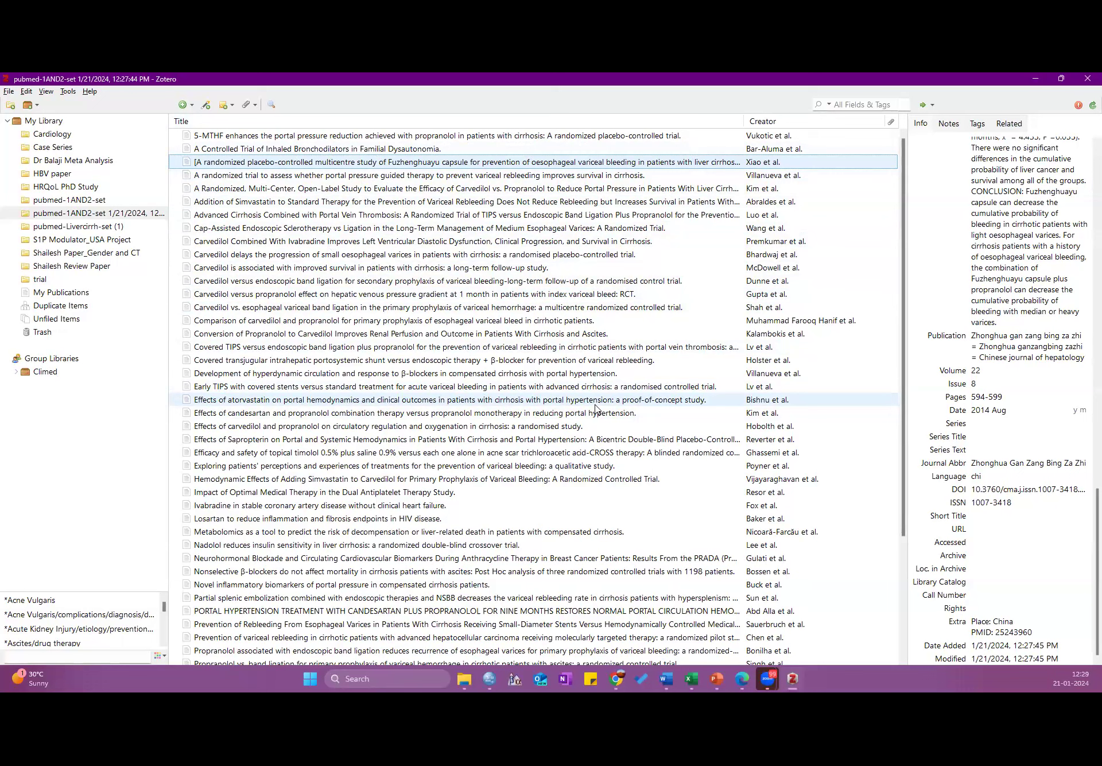
- Export the newly imported, date-stamped pubmed-1AND2-set collection in CSV format without notes, using Unicode (UTF-8 without BOM) encoding
{"action": "left_click", "coordinate": [7, 93]}
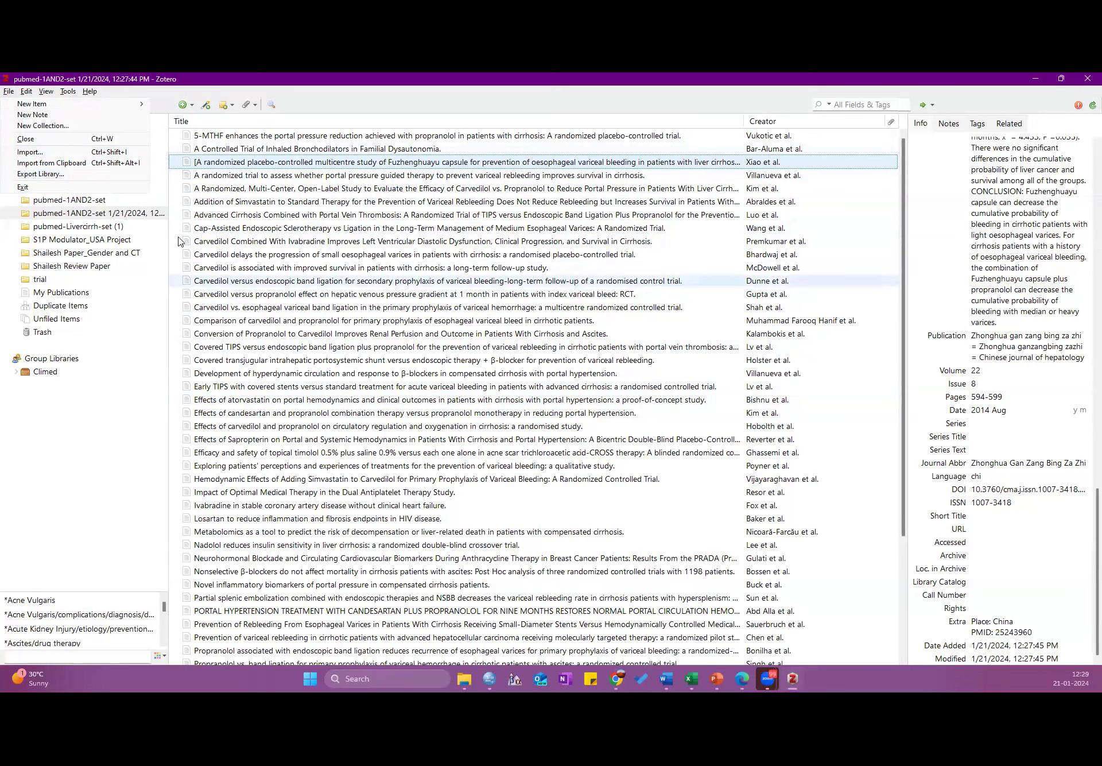
{"action": "left_click", "coordinate": [427, 320]}
{"action": "left_click", "coordinate": [71, 216]}
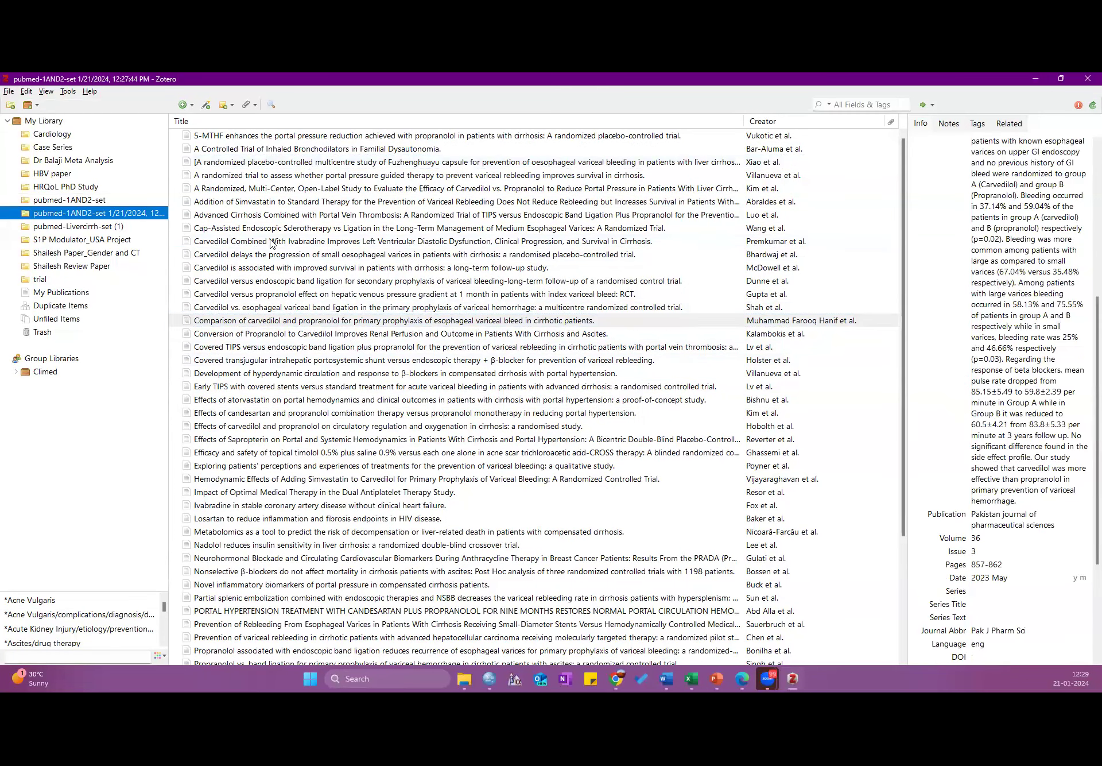
{"action": "right_click", "coordinate": [72, 216]}
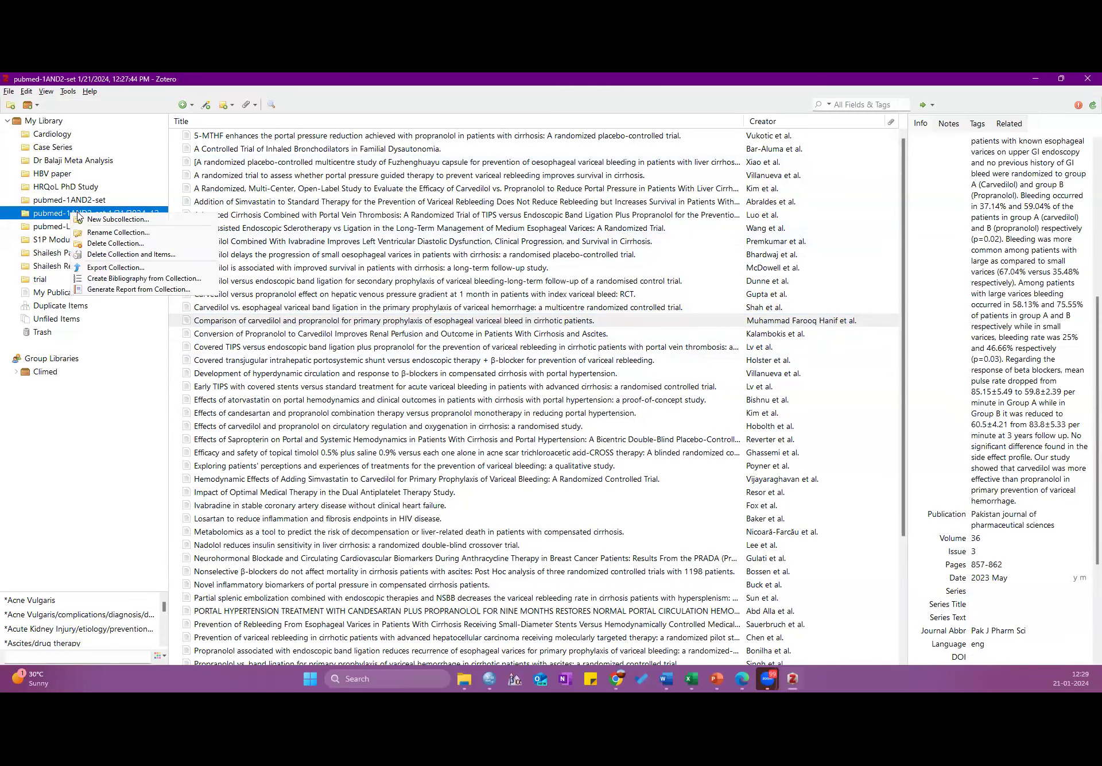
{"action": "left_click", "coordinate": [106, 268]}
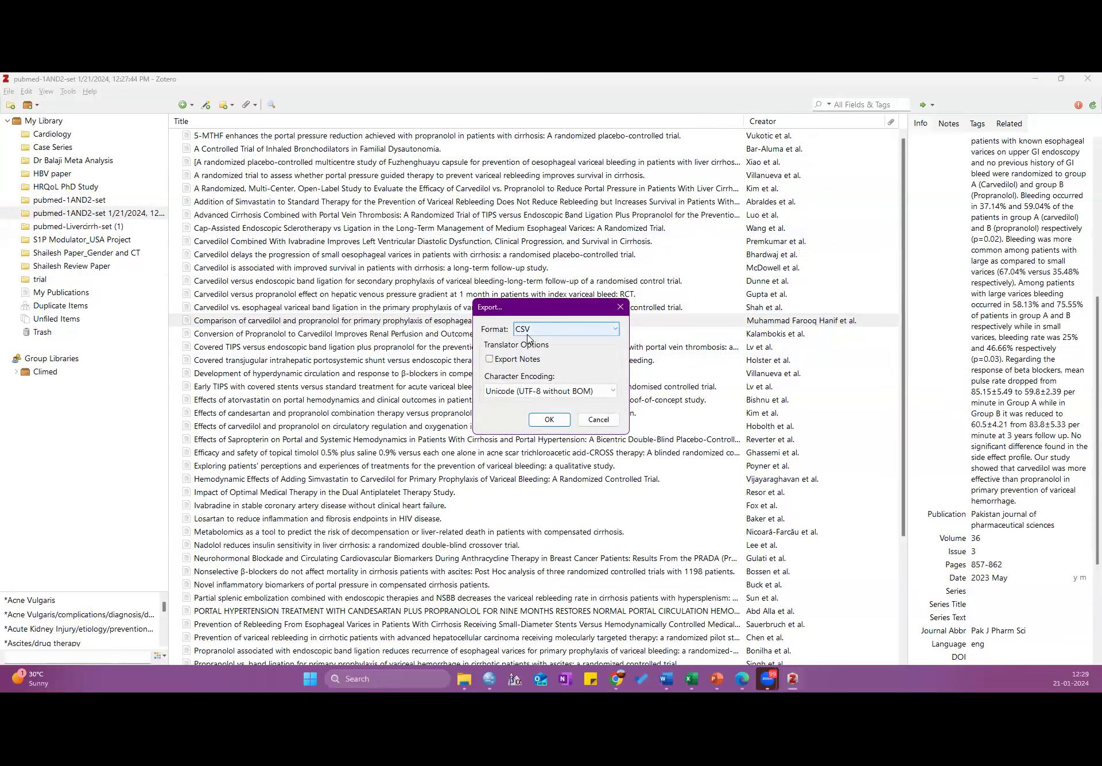
{"action": "key", "text": "Tab"}
{"action": "key", "text": "Tab"}
{"action": "key", "text": "Tab"}
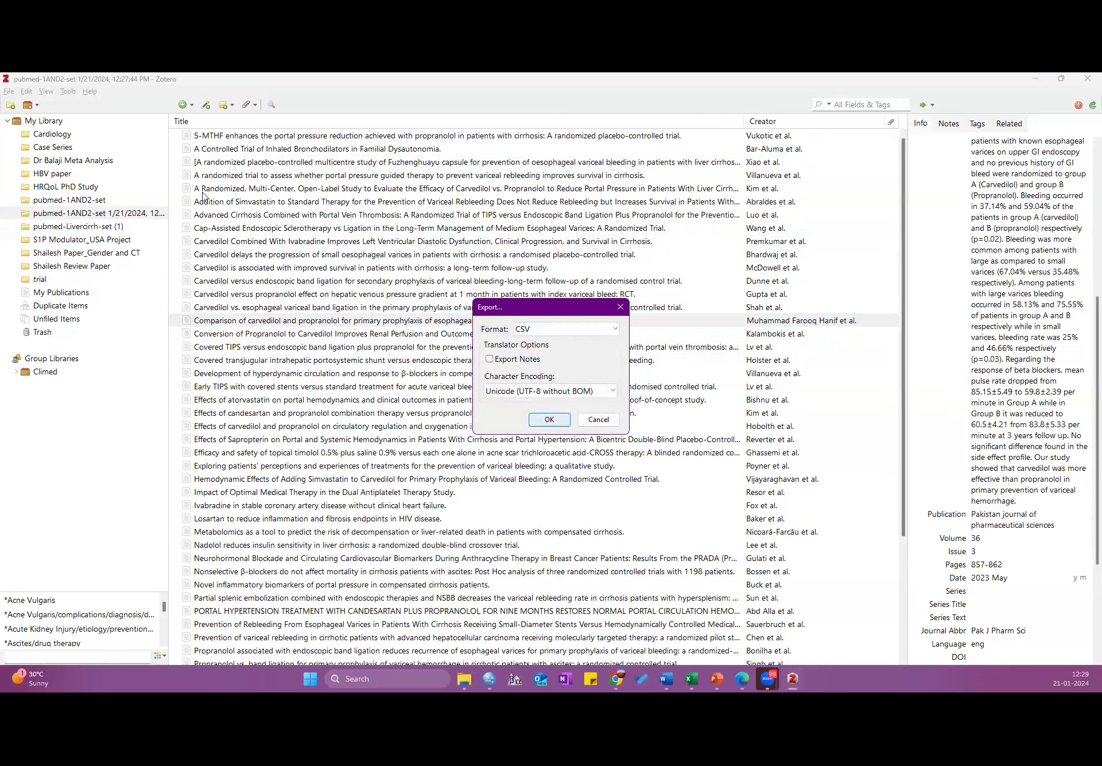
{"action": "key", "text": "Return"}
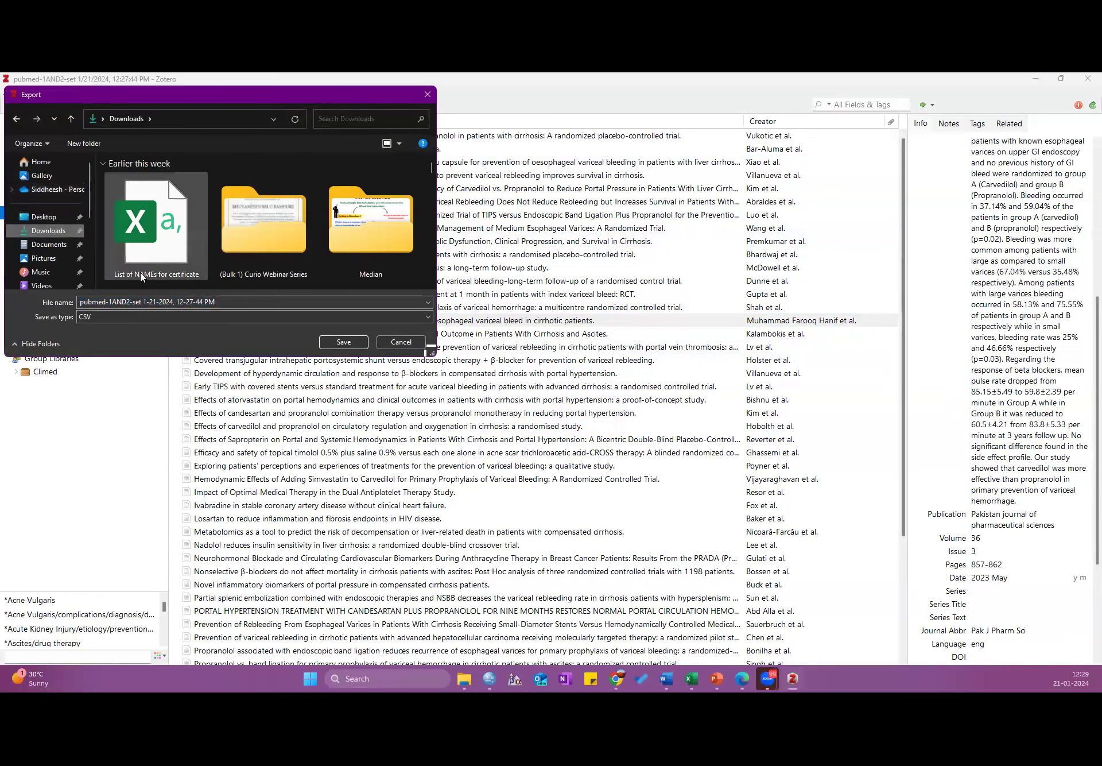
- Name the exported CSV file "Class Paper writing" and save it in the Downloads folder
{"action": "left_click", "coordinate": [233, 303]}
{"action": "double_click", "coordinate": [233, 303]}
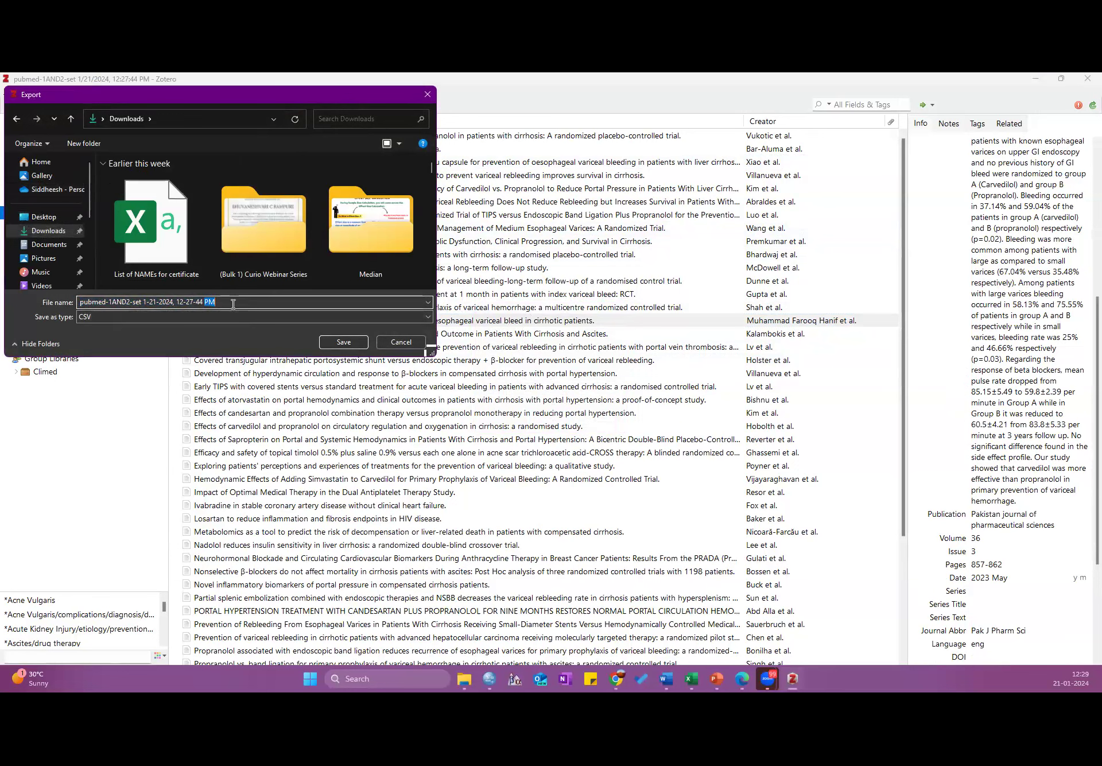
{"action": "key", "text": "ctrl+a"}
{"action": "type", "text": "Class P"}
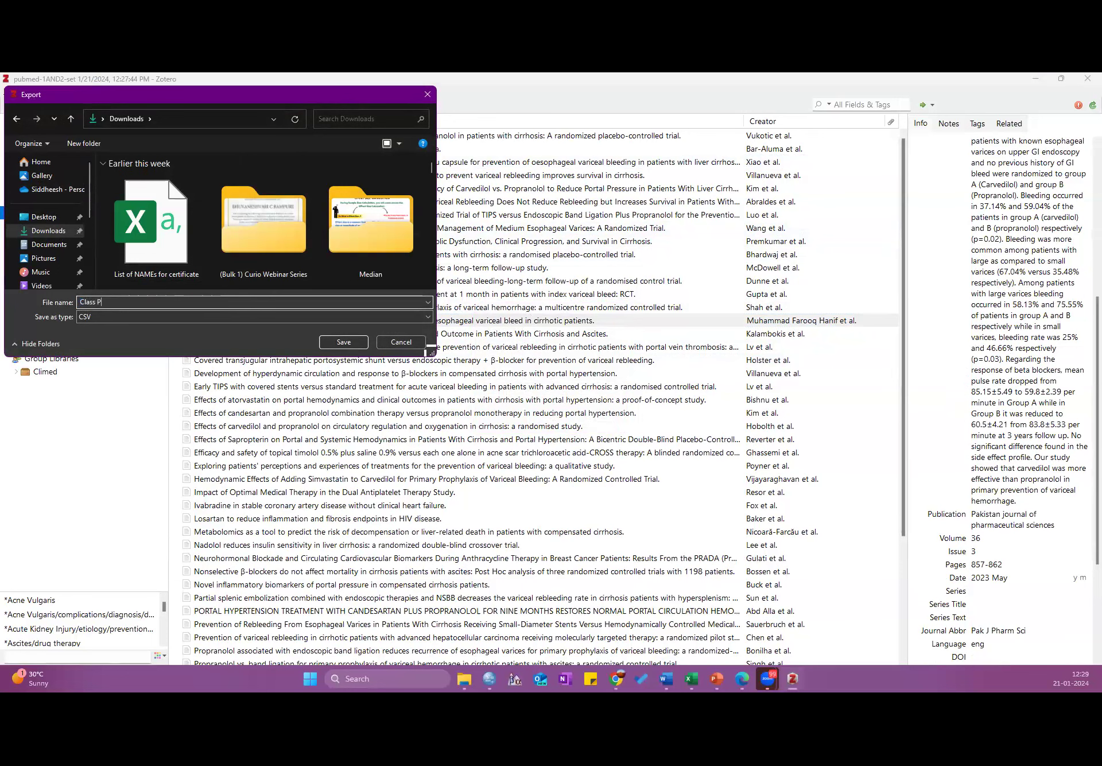
{"action": "type", "text": "aper wo"}
{"action": "type", "text": "riting"}
{"action": "left_click", "coordinate": [343, 341]}
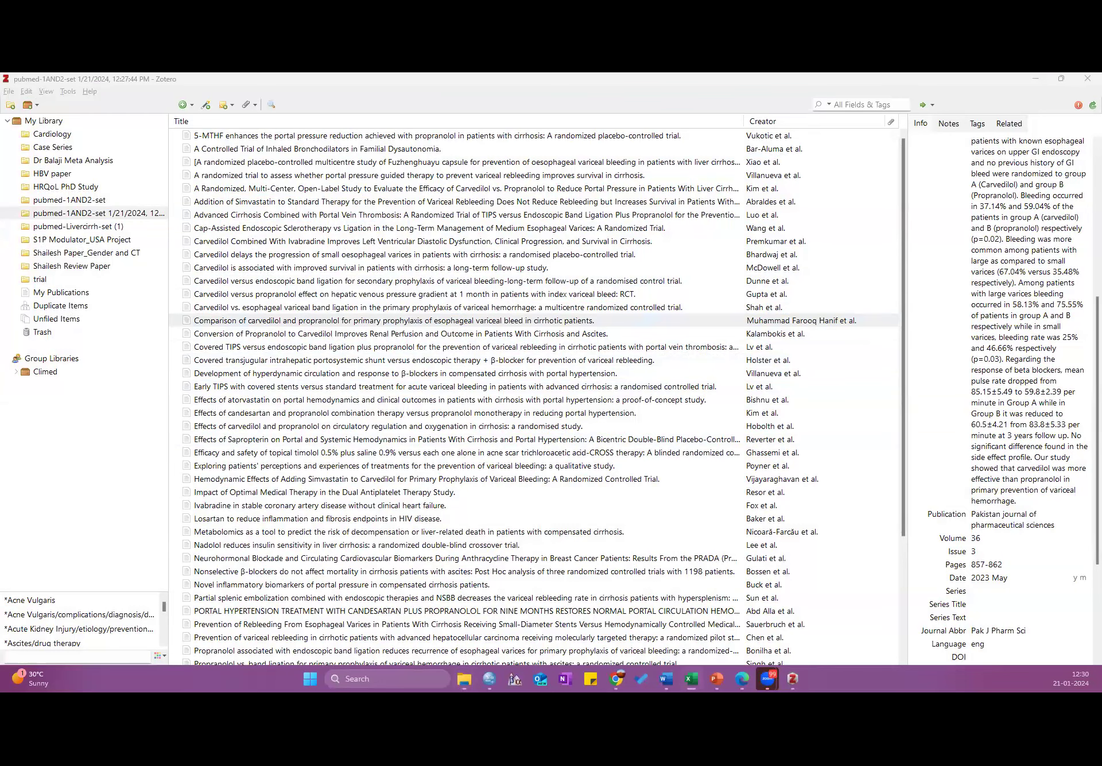
- Open the exported Class Paper writing file in Excel and examine its item type, publication year and title columns
{"action": "left_click", "coordinate": [691, 678]}
{"action": "left_click_drag", "start_coordinate": [516, 77], "coordinate": [31, 301]}
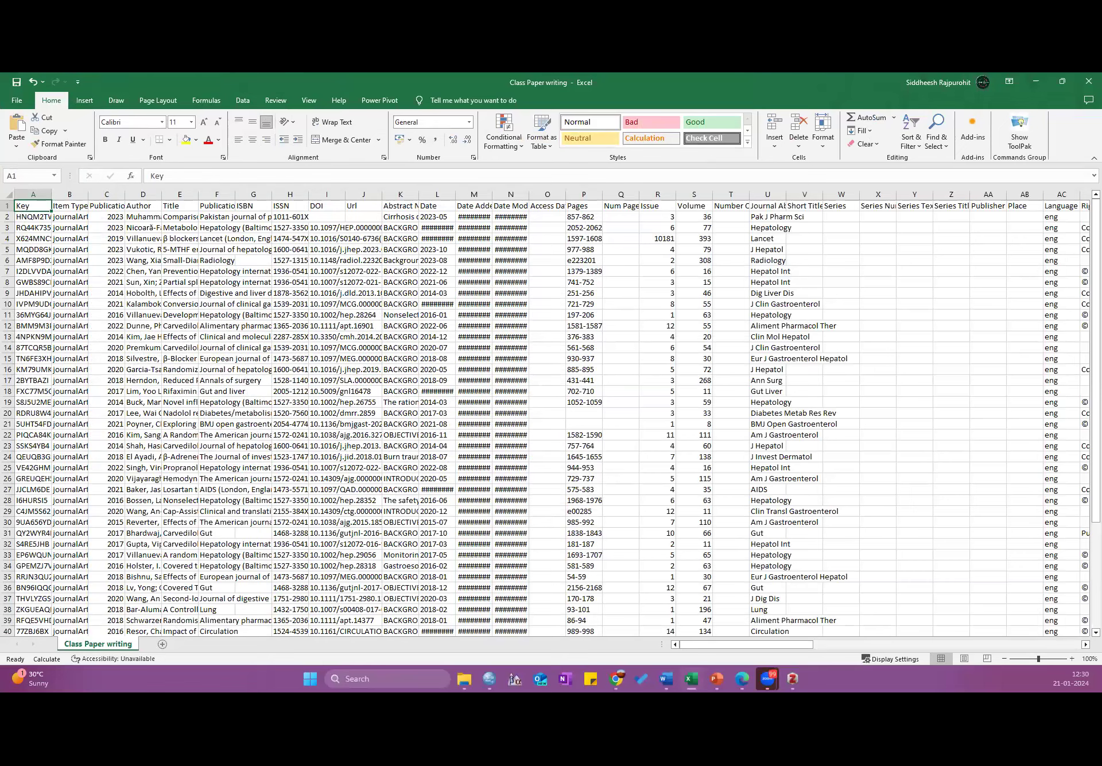
{"action": "left_click", "coordinate": [70, 194]}
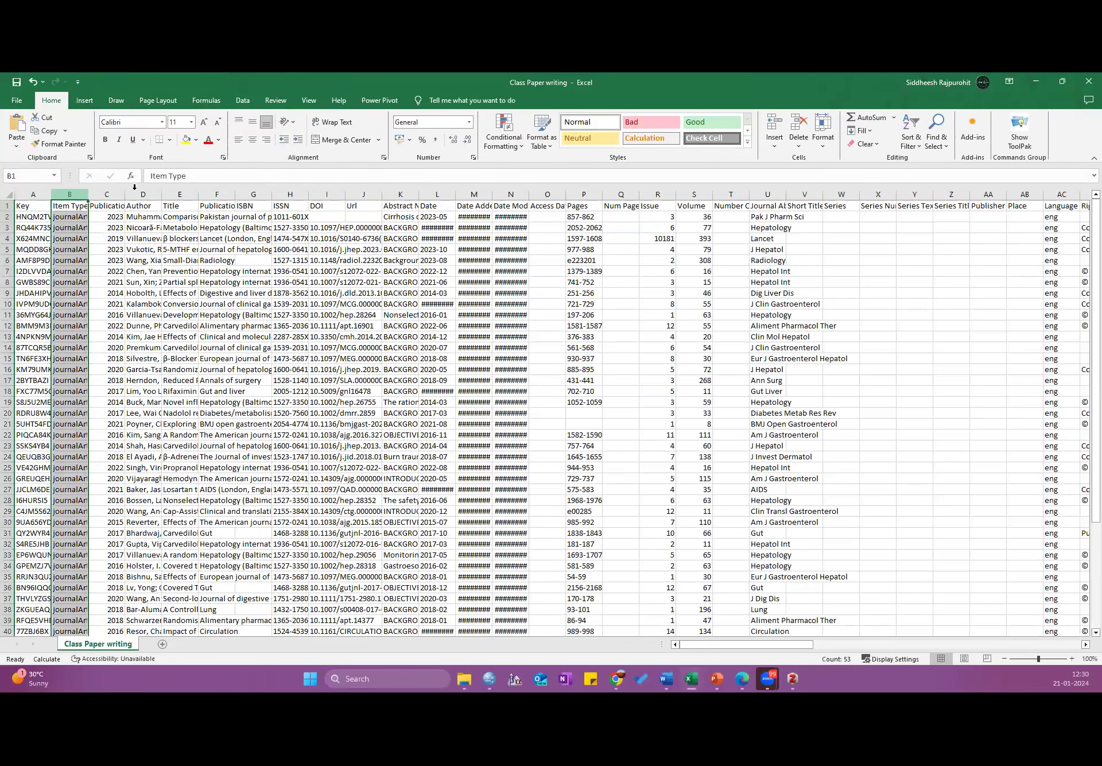
{"action": "left_click", "coordinate": [141, 194]}
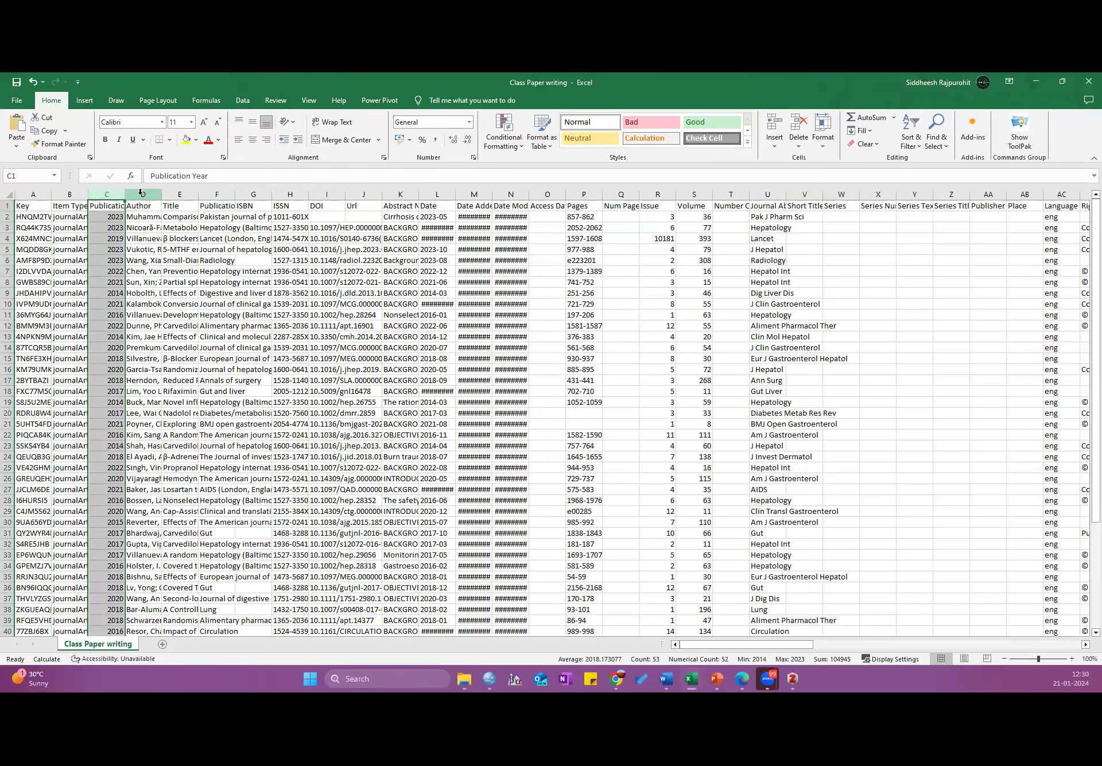
{"action": "left_click", "coordinate": [170, 215]}
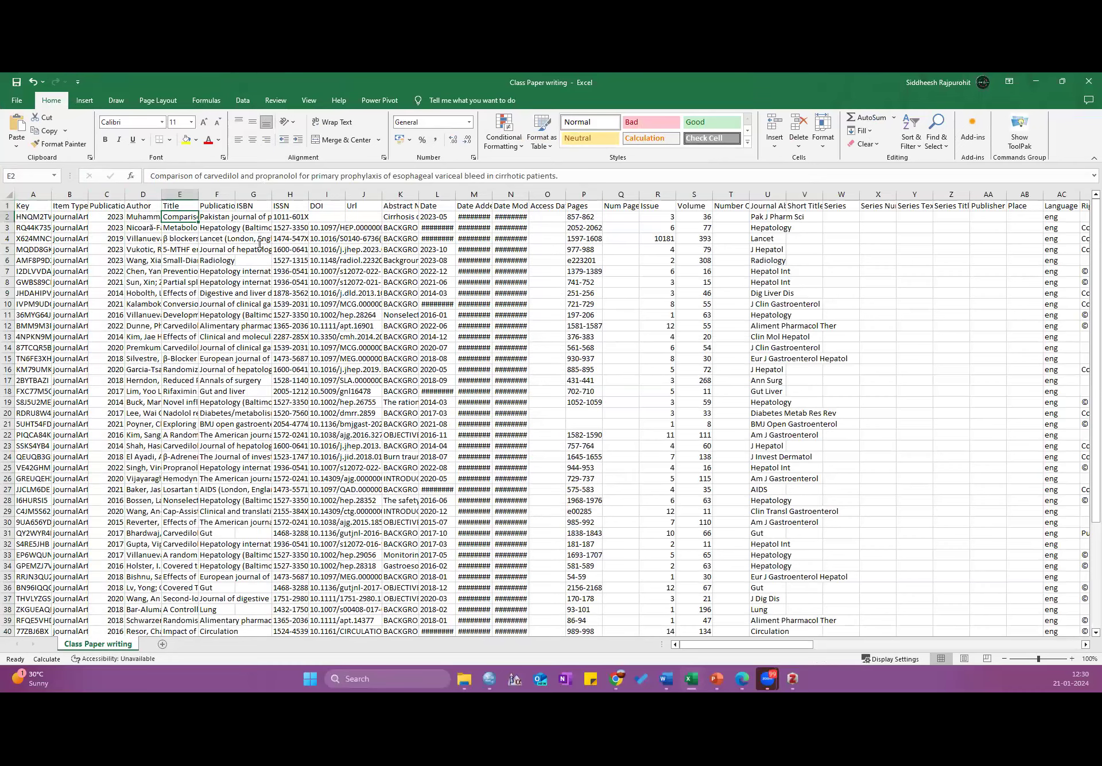
- Enlarge the formula bar and read the first article's journal, ISSN and abstract
{"action": "key", "text": "ctrl+shift+u"}
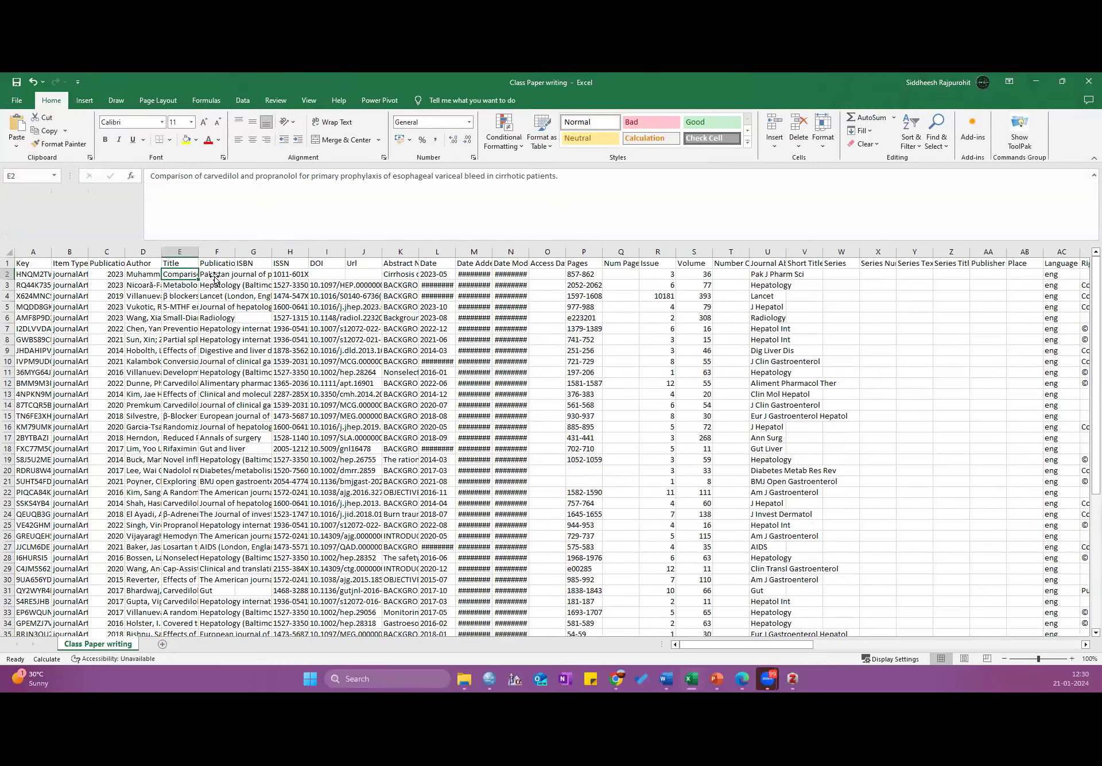
{"action": "left_click", "coordinate": [215, 274]}
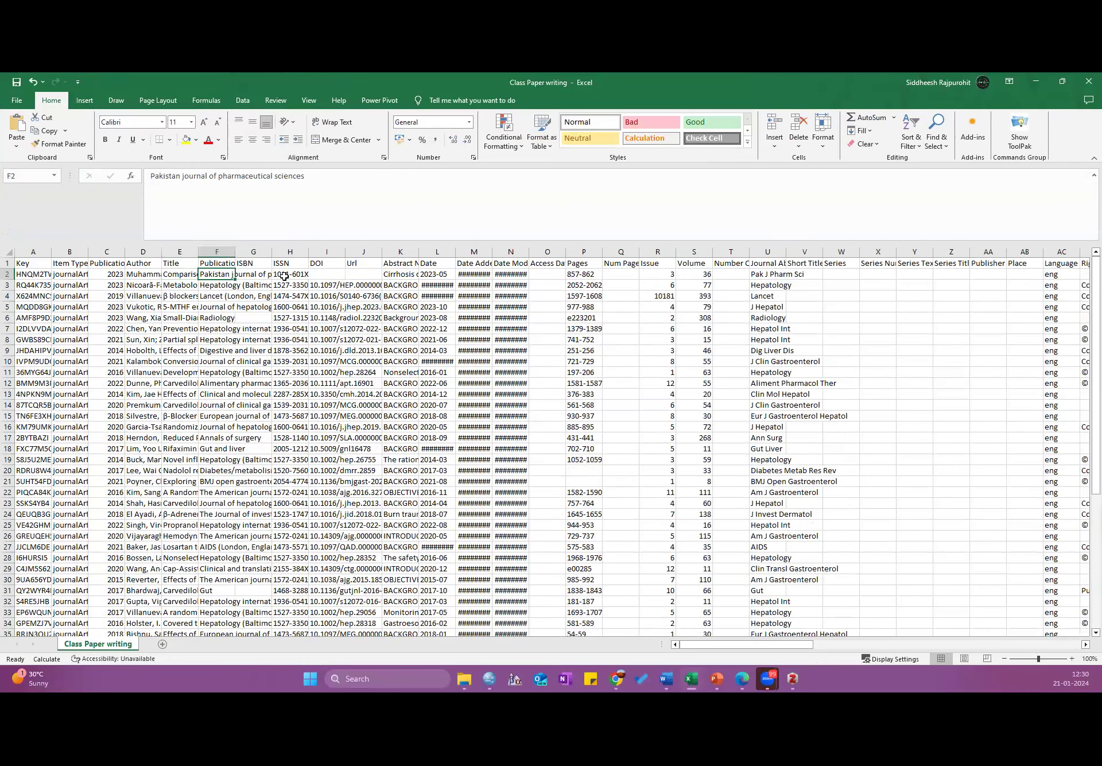
{"action": "key", "text": "Right"}
{"action": "key", "text": "Right"}
{"action": "key", "text": "Right"}
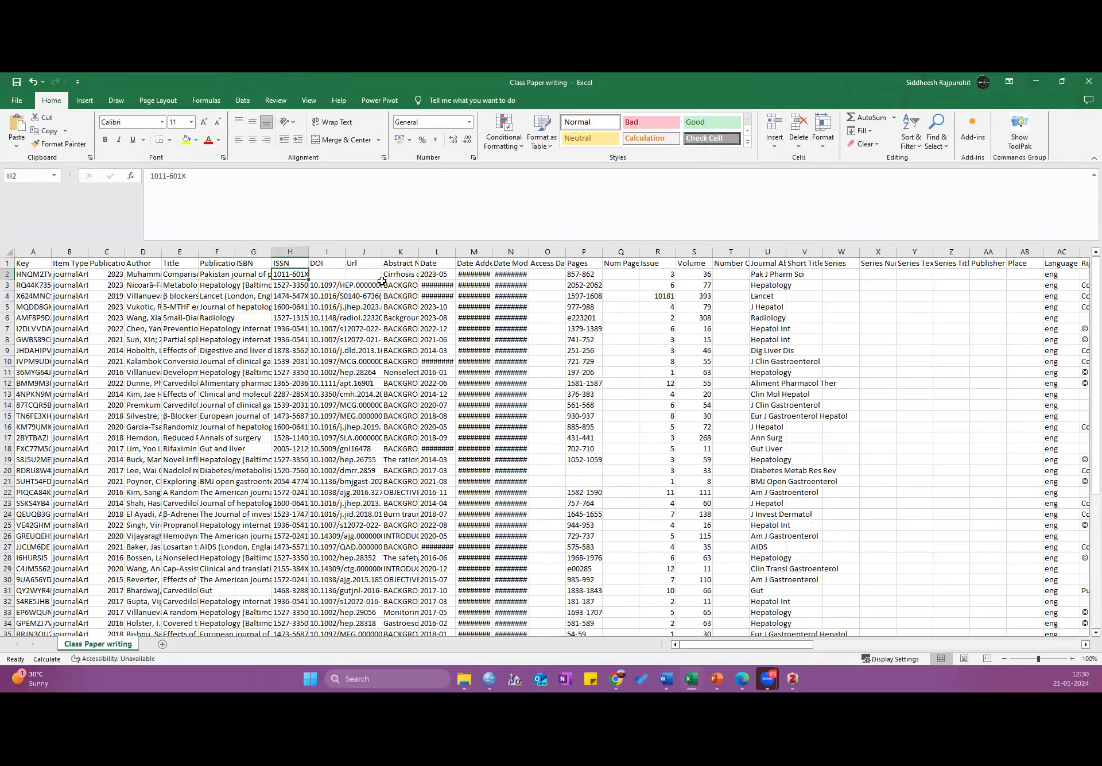
{"action": "left_click_drag", "start_coordinate": [423, 242], "coordinate": [418, 312]}
{"action": "key", "text": "Right"}
{"action": "key", "text": "Right"}
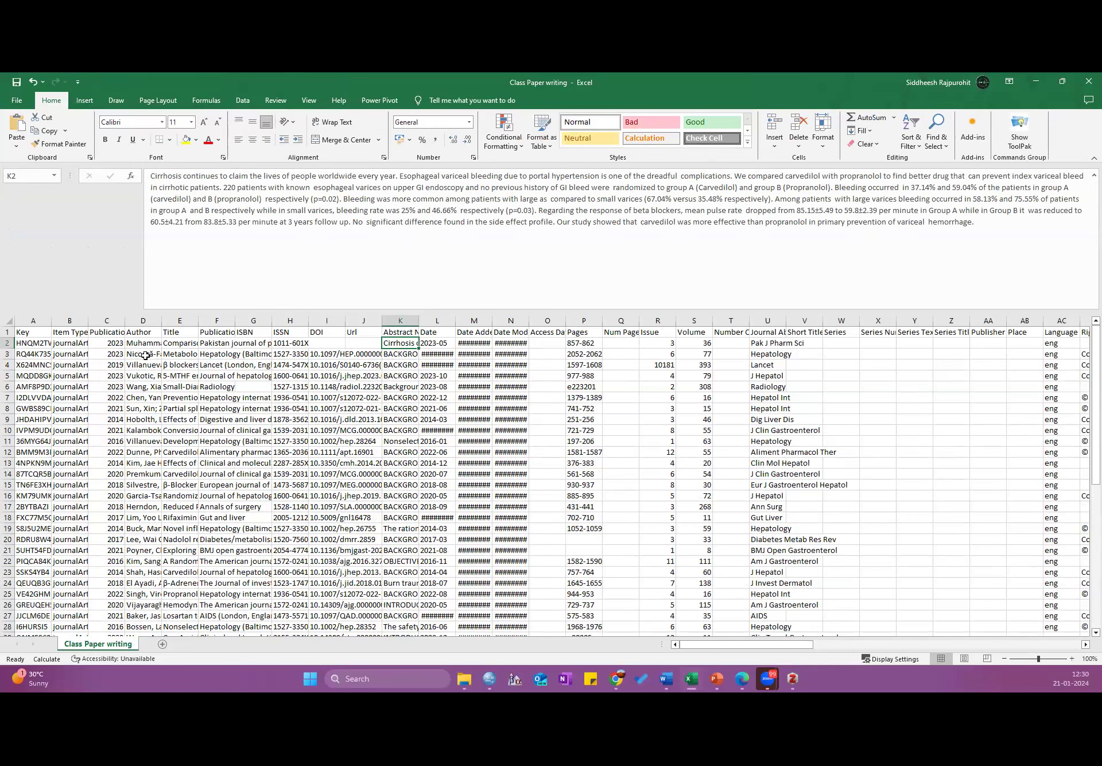
- Delete the Key, Item Type, Publication Title, ISBN, ISSN, DOI and Url columns together
{"action": "left_click", "coordinate": [36, 320]}
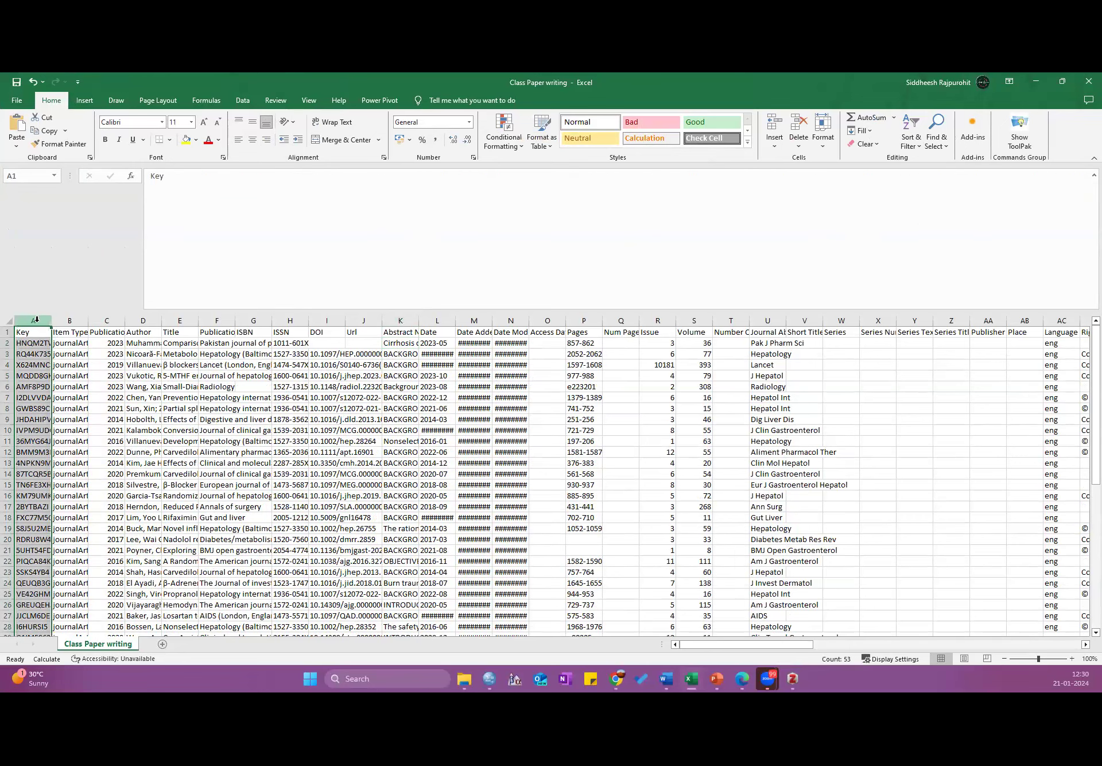
{"action": "left_click", "coordinate": [69, 320], "text": "ctrl"}
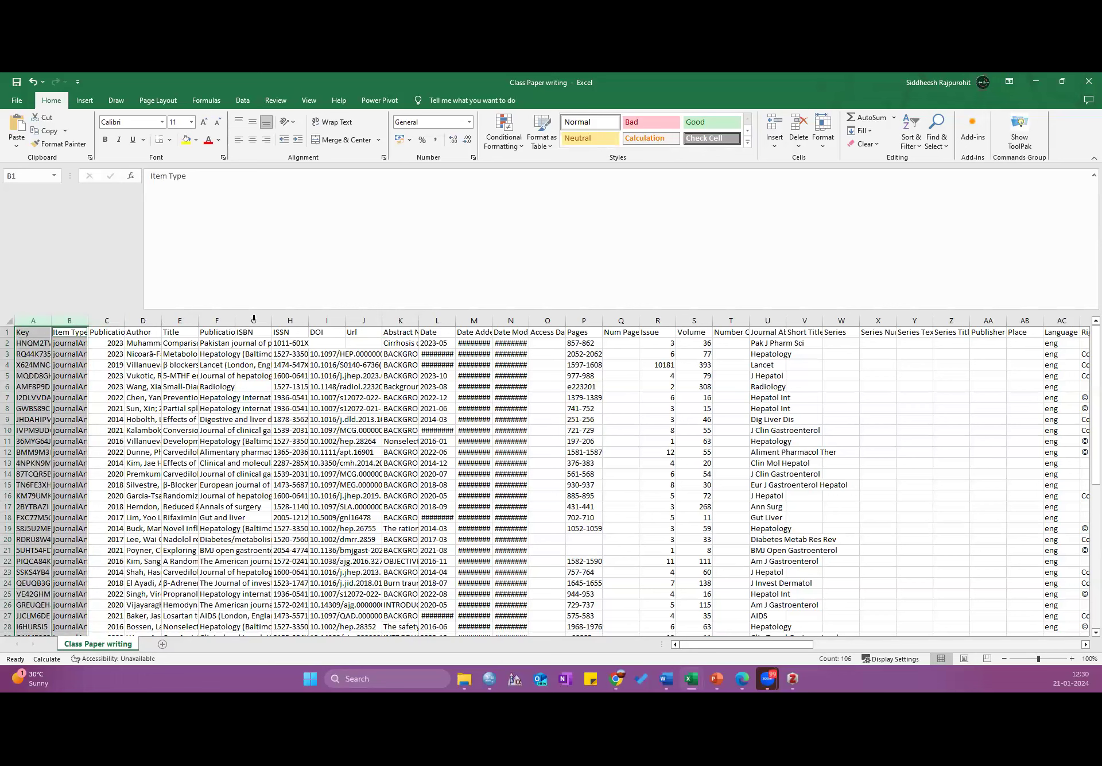
{"action": "left_click", "coordinate": [216, 320], "text": "ctrl"}
{"action": "left_click", "coordinate": [253, 320], "text": "ctrl"}
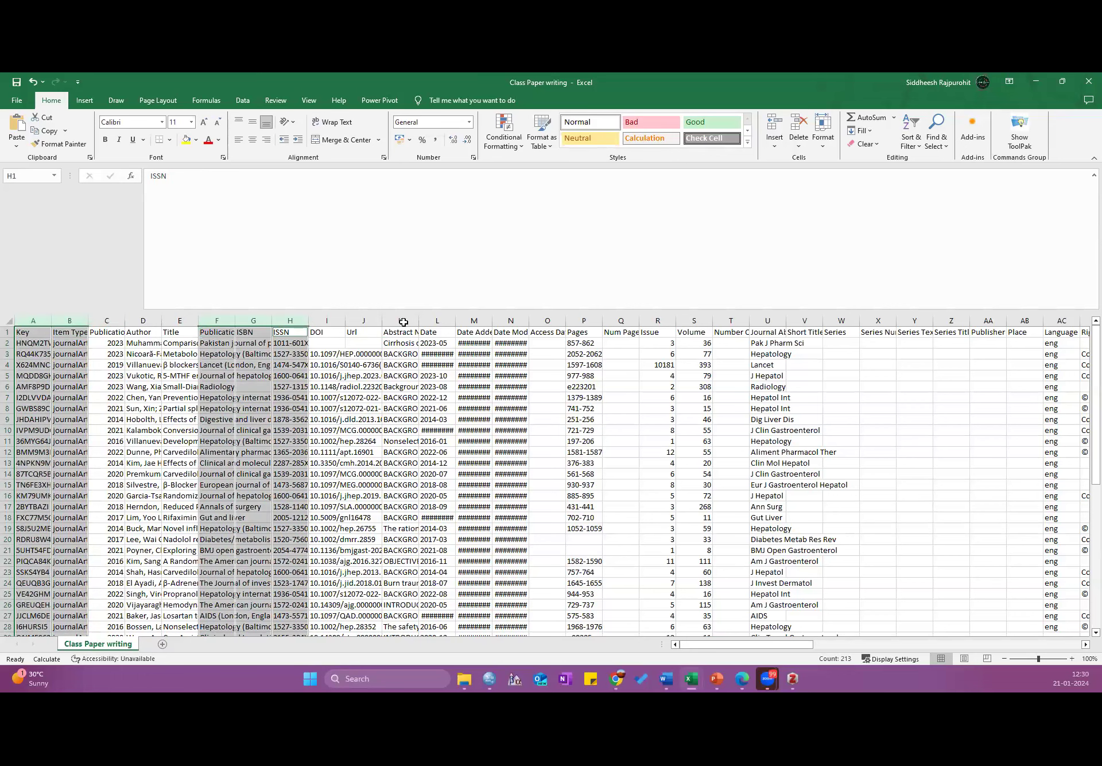
{"action": "left_click_drag", "start_coordinate": [400, 319], "coordinate": [287, 321]}
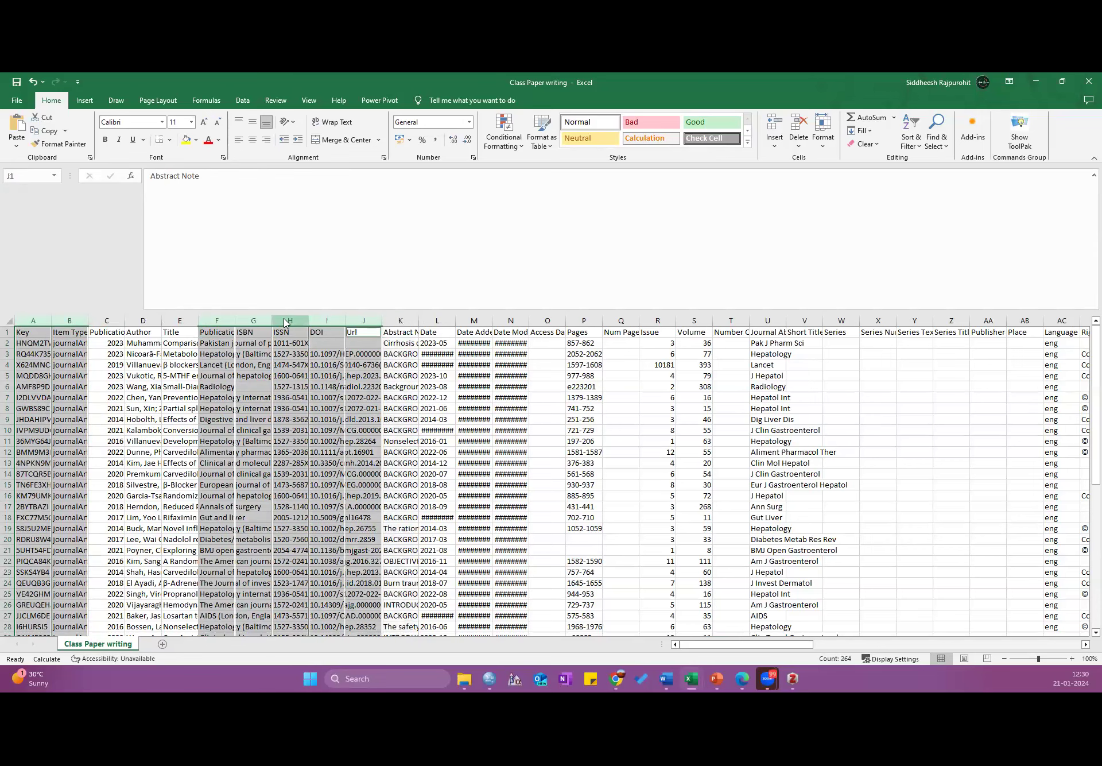
{"action": "right_click", "coordinate": [287, 321]}
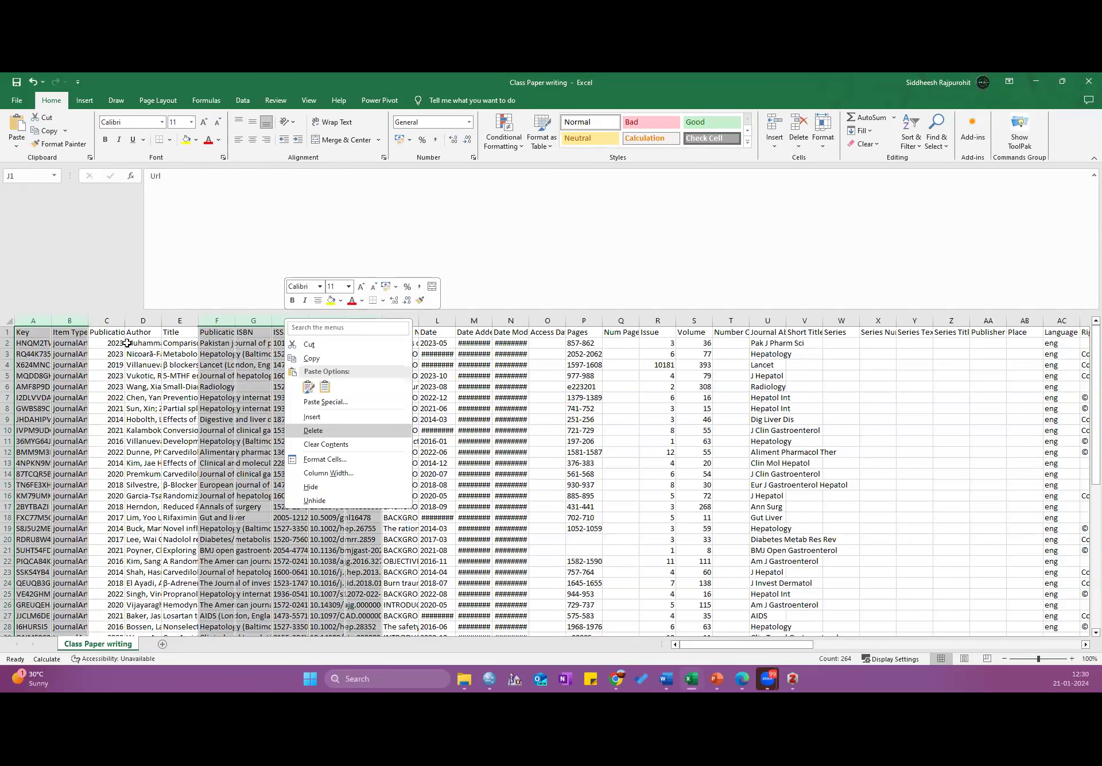
{"action": "key", "text": "Escape"}
{"action": "key", "text": "ctrl+minus"}
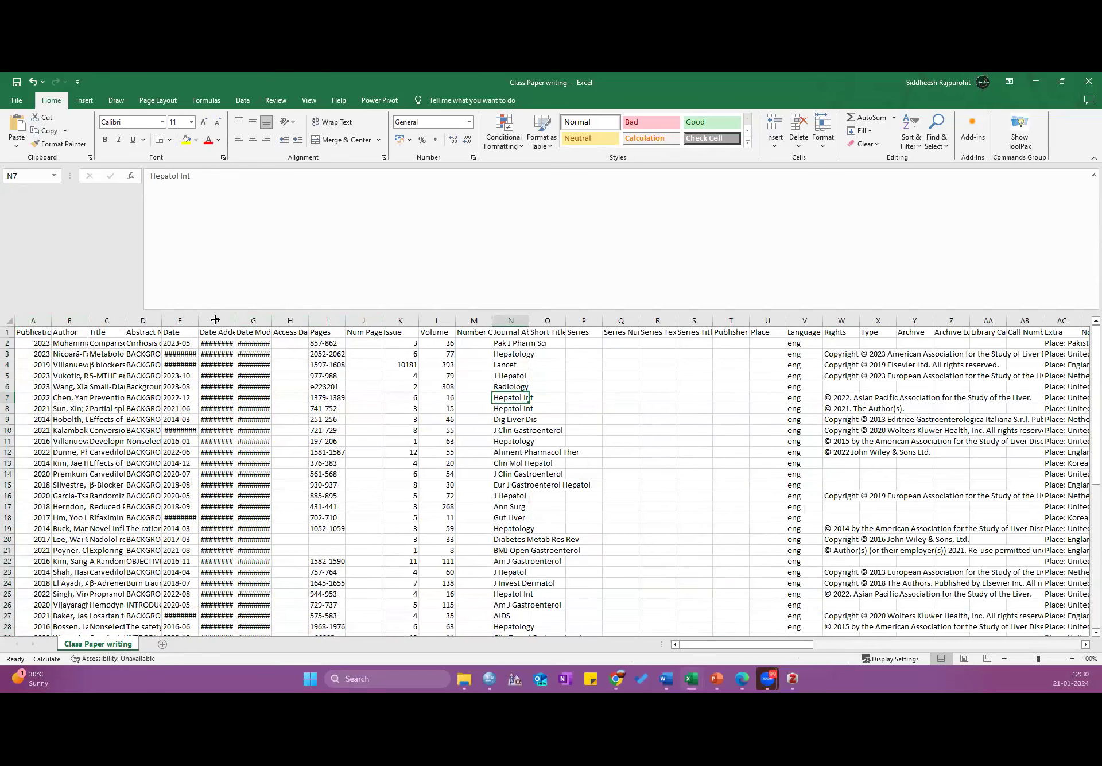
- Delete the block of columns from Date through Series Number
{"action": "left_click", "coordinate": [180, 320]}
{"action": "left_click", "coordinate": [217, 320], "text": "ctrl"}
{"action": "left_click_drag", "start_coordinate": [333, 319], "coordinate": [620, 321]}
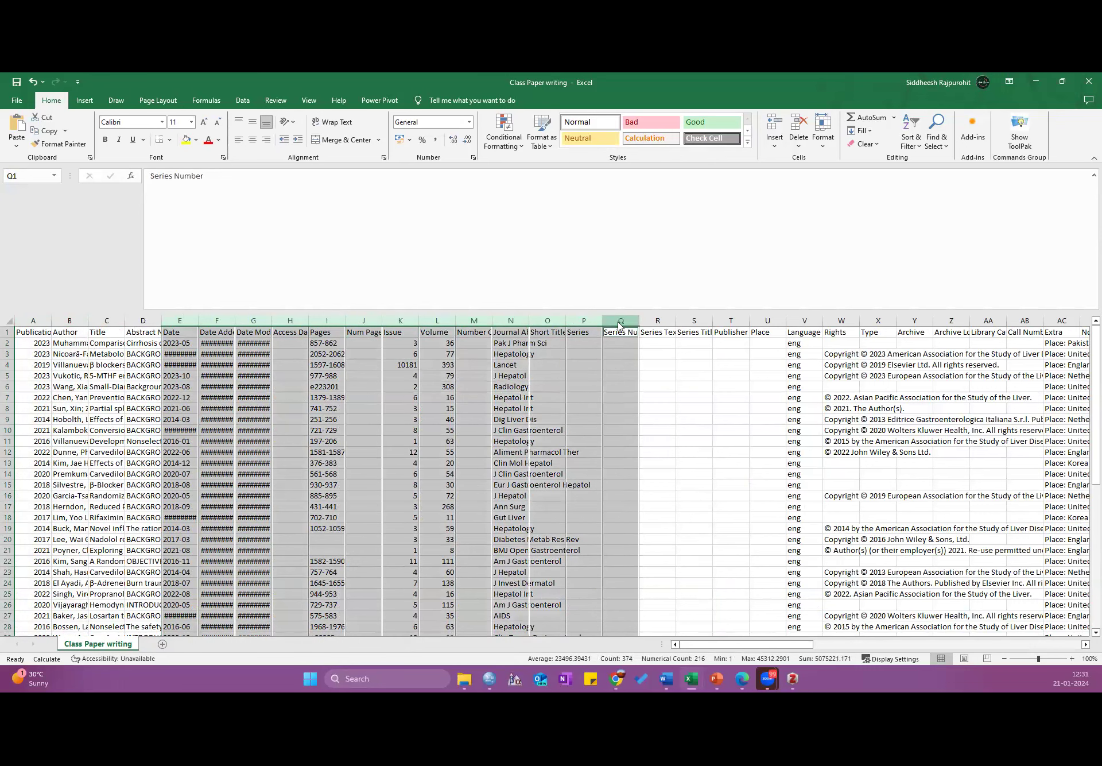
{"action": "right_click", "coordinate": [621, 321]}
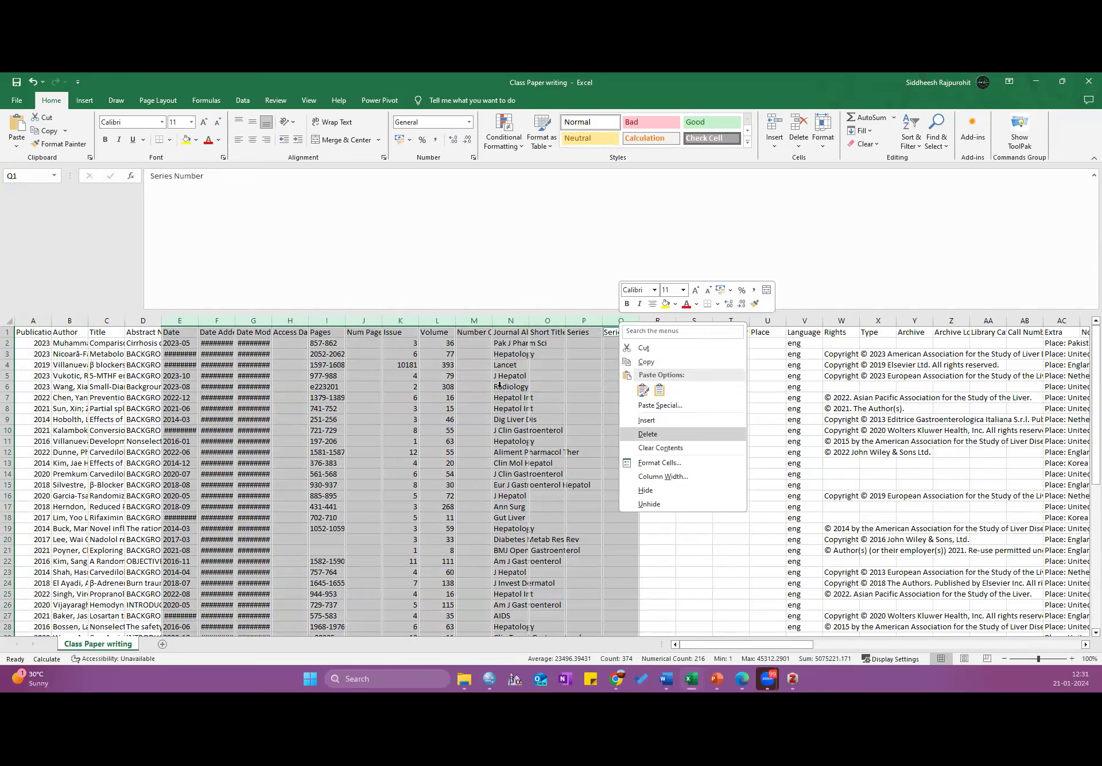
{"action": "left_click", "coordinate": [648, 433]}
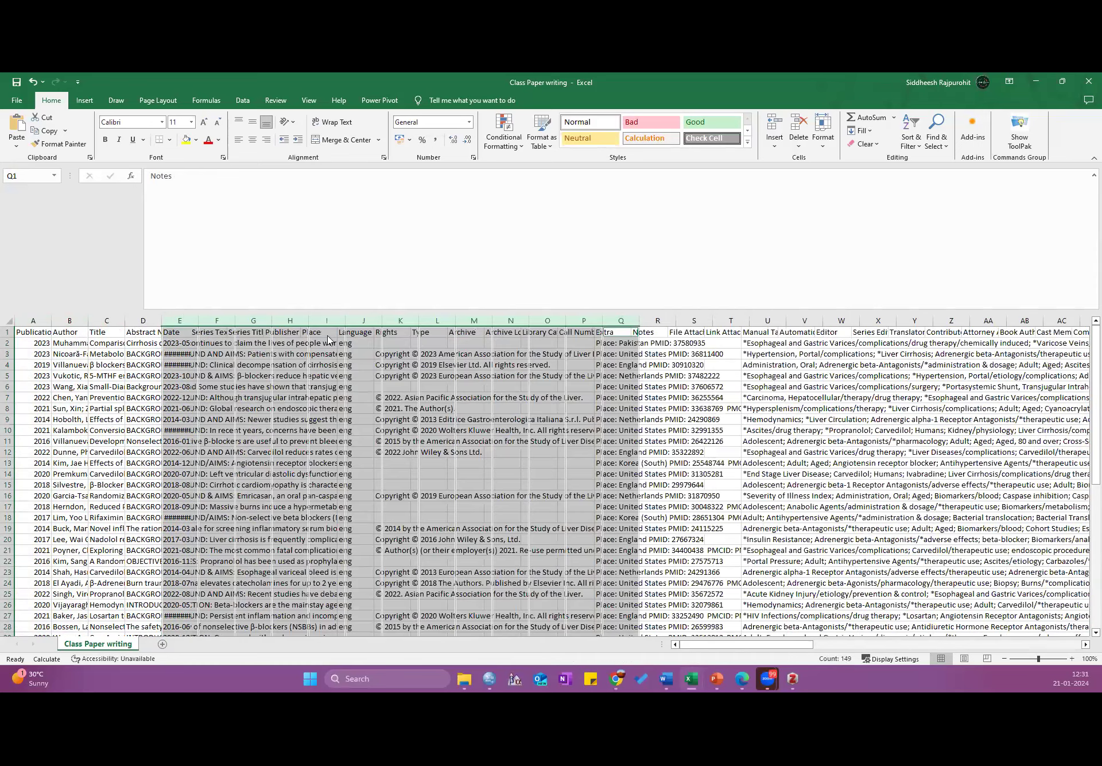
- Delete the remaining columns after Abstract Note, block by block
{"action": "right_click", "coordinate": [327, 322]}
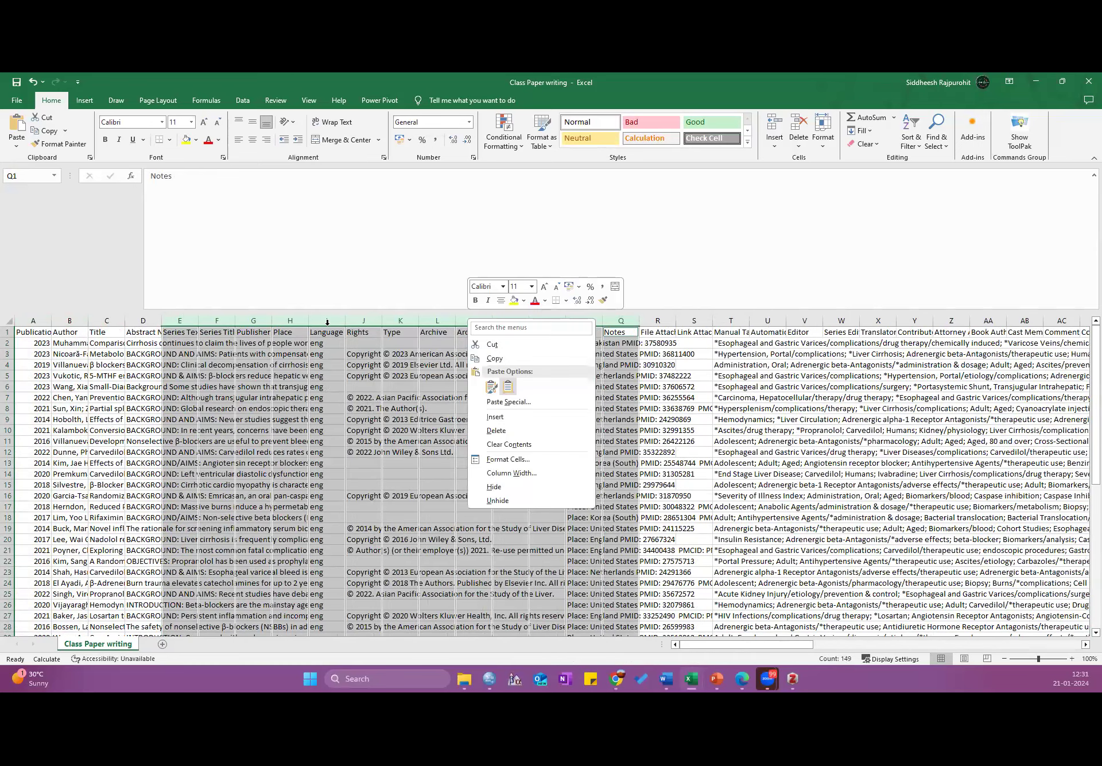
{"action": "key", "text": "d"}
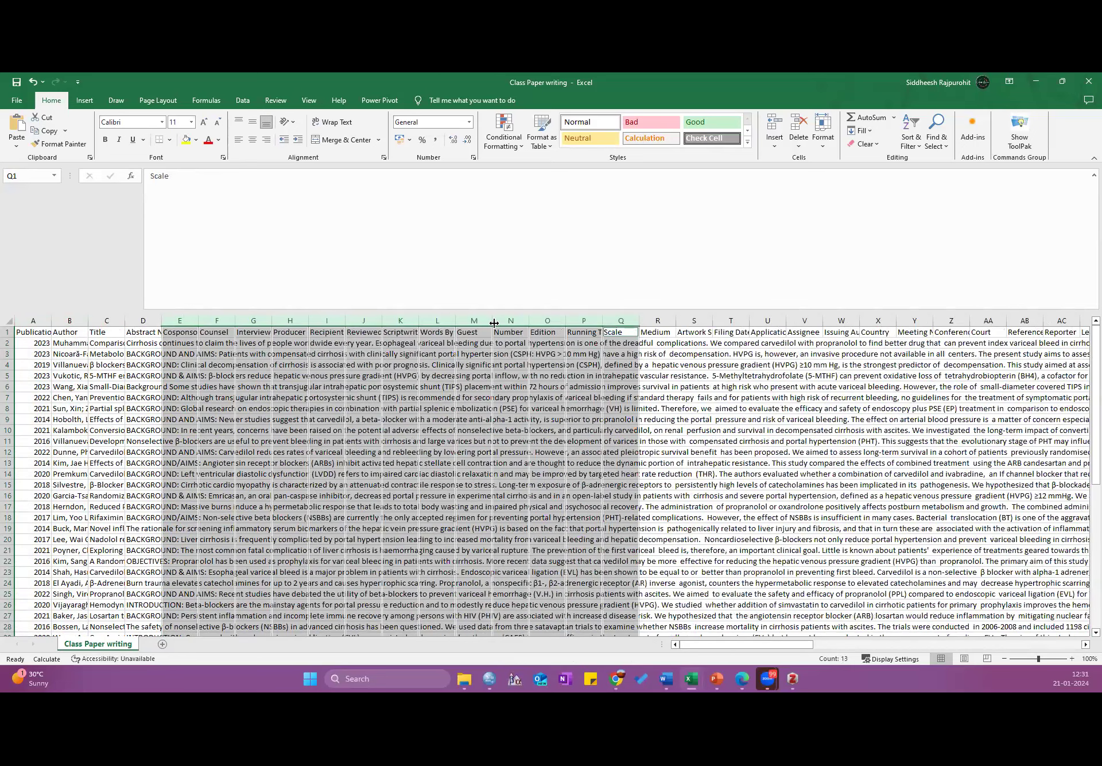
{"action": "key", "text": "ctrl+minus"}
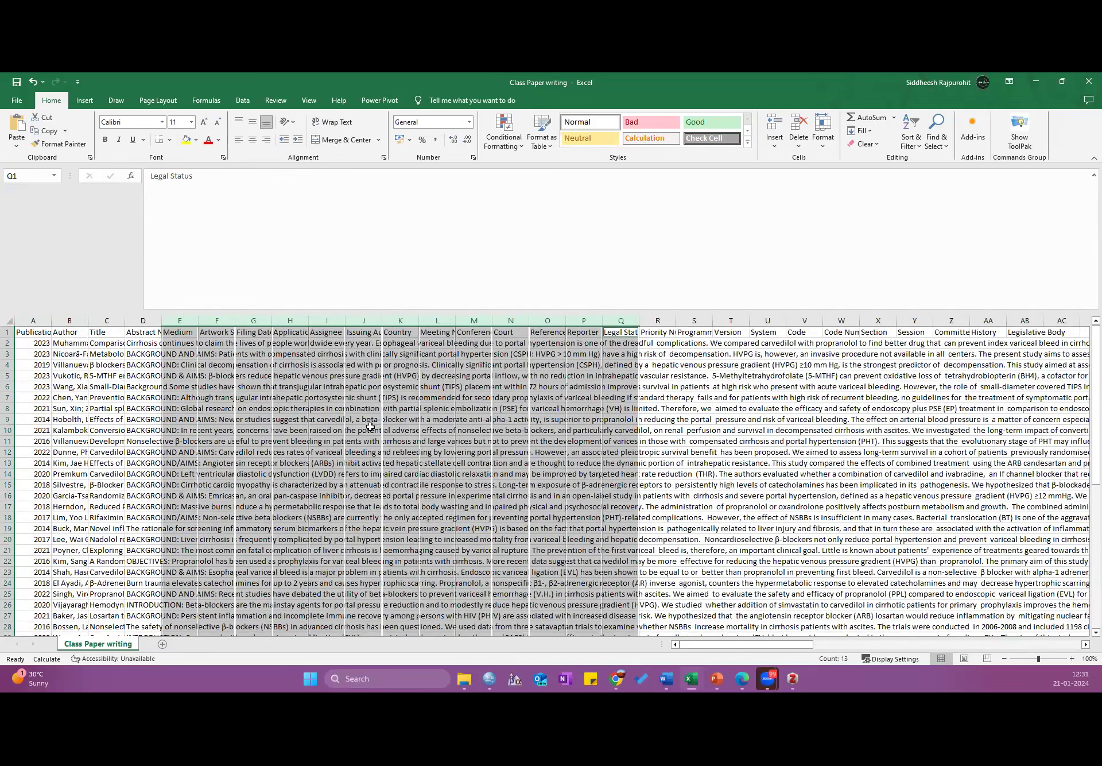
- Widen the Abstract Note and Title columns to make their text readable, and select the first article's title
{"action": "left_click", "coordinate": [464, 406]}
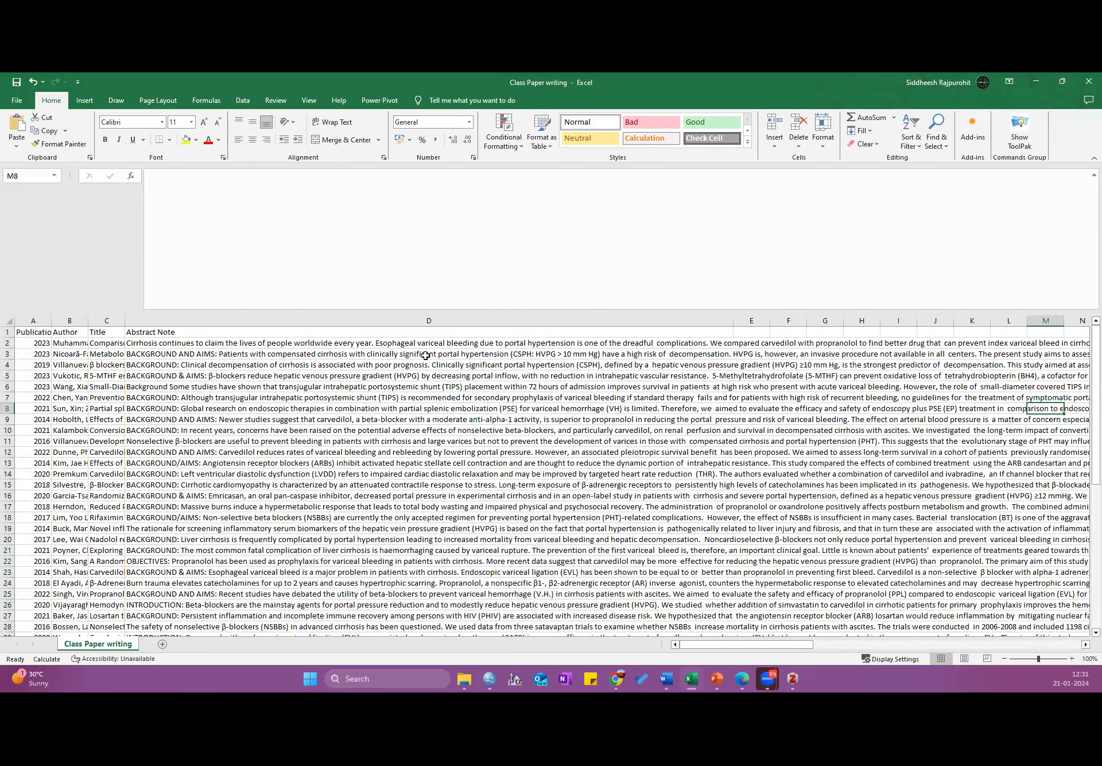
{"action": "left_click_drag", "start_coordinate": [125, 321], "coordinate": [539, 320]}
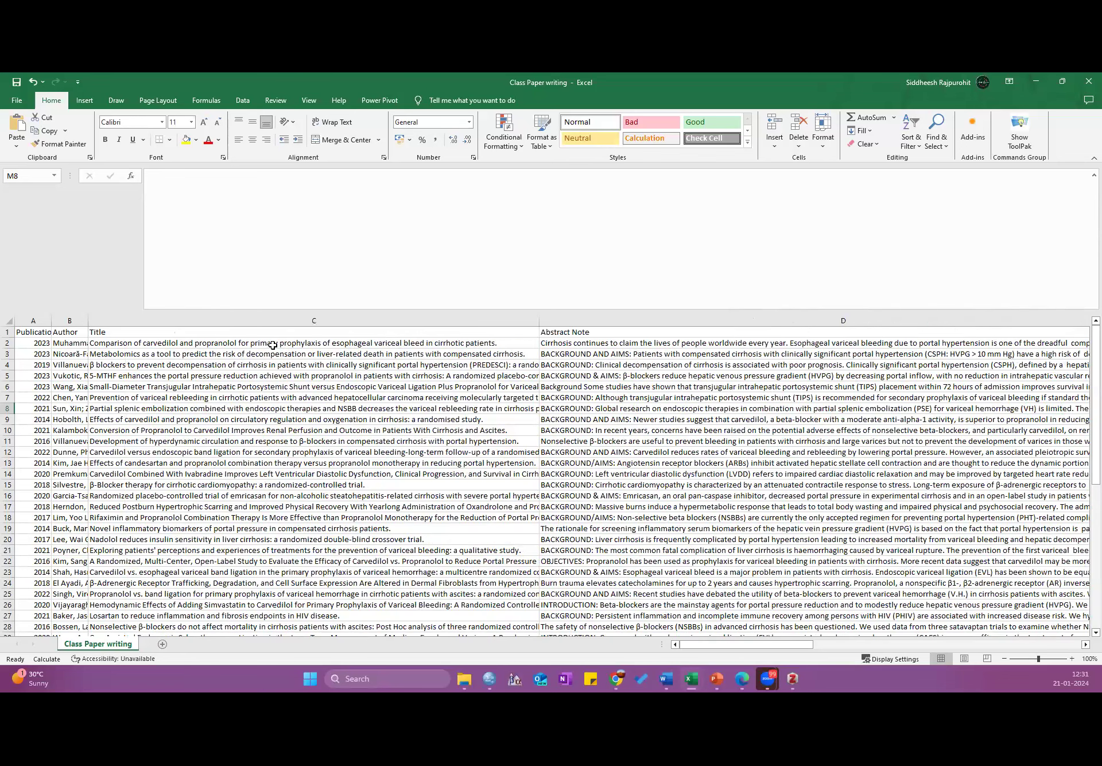
{"action": "left_click", "coordinate": [273, 345]}
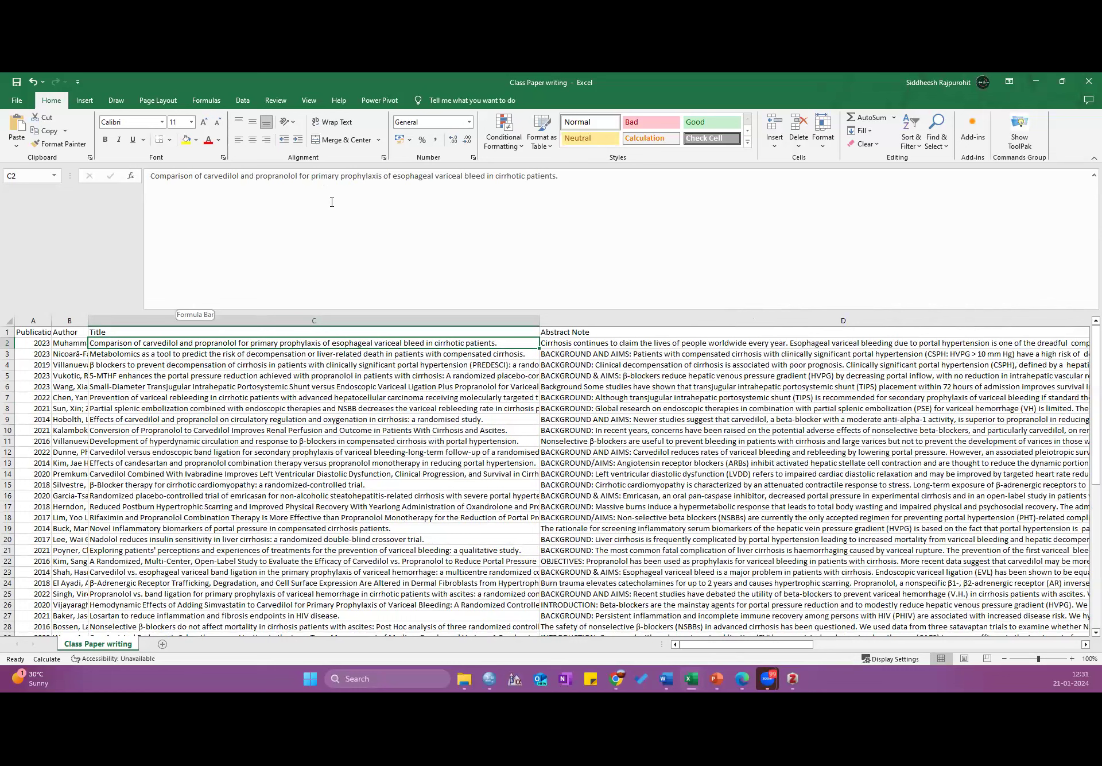
- Check the metabolomics article's title in row 3 and colour that entire row's text red
{"action": "key", "text": "Down"}
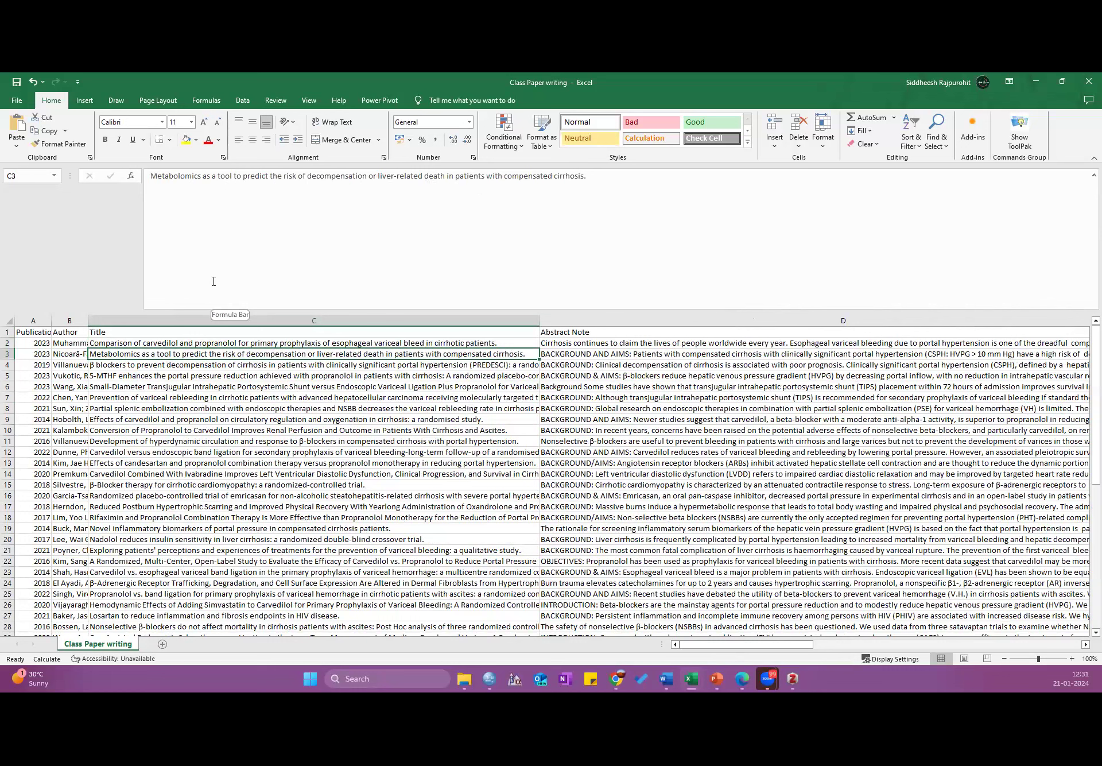
{"action": "left_click_drag", "start_coordinate": [207, 175], "coordinate": [195, 161]}
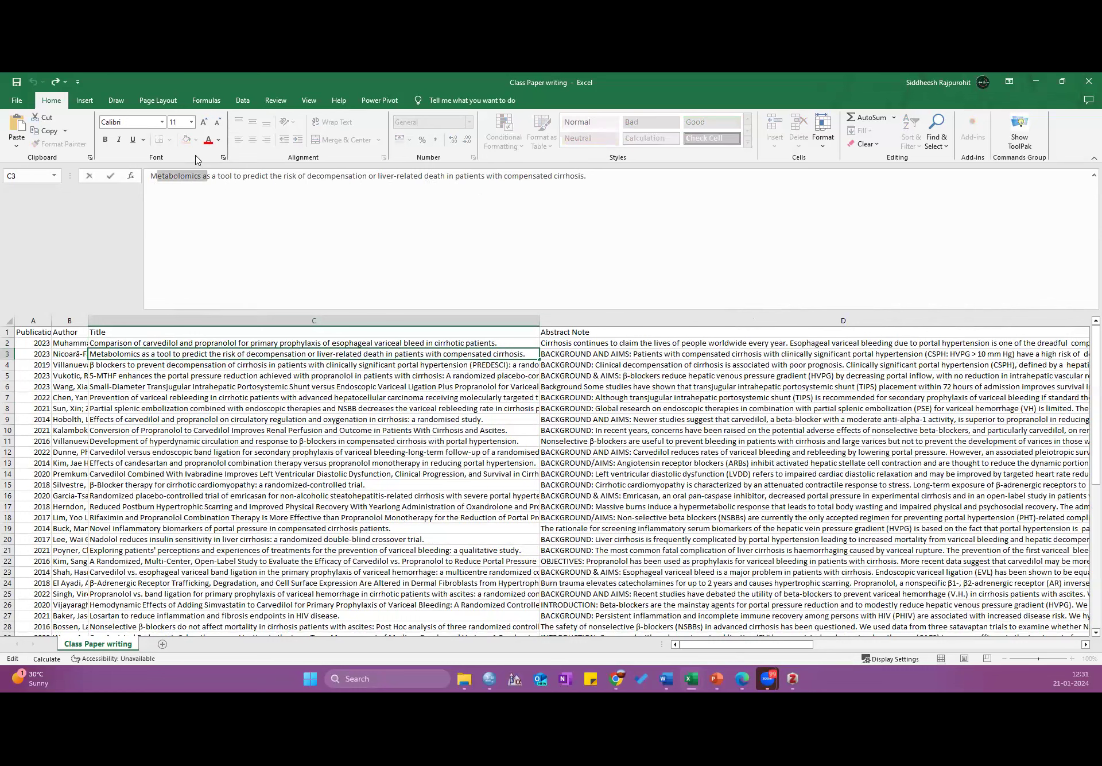
{"action": "key", "text": "Escape"}
{"action": "key", "text": "ctrl+y"}
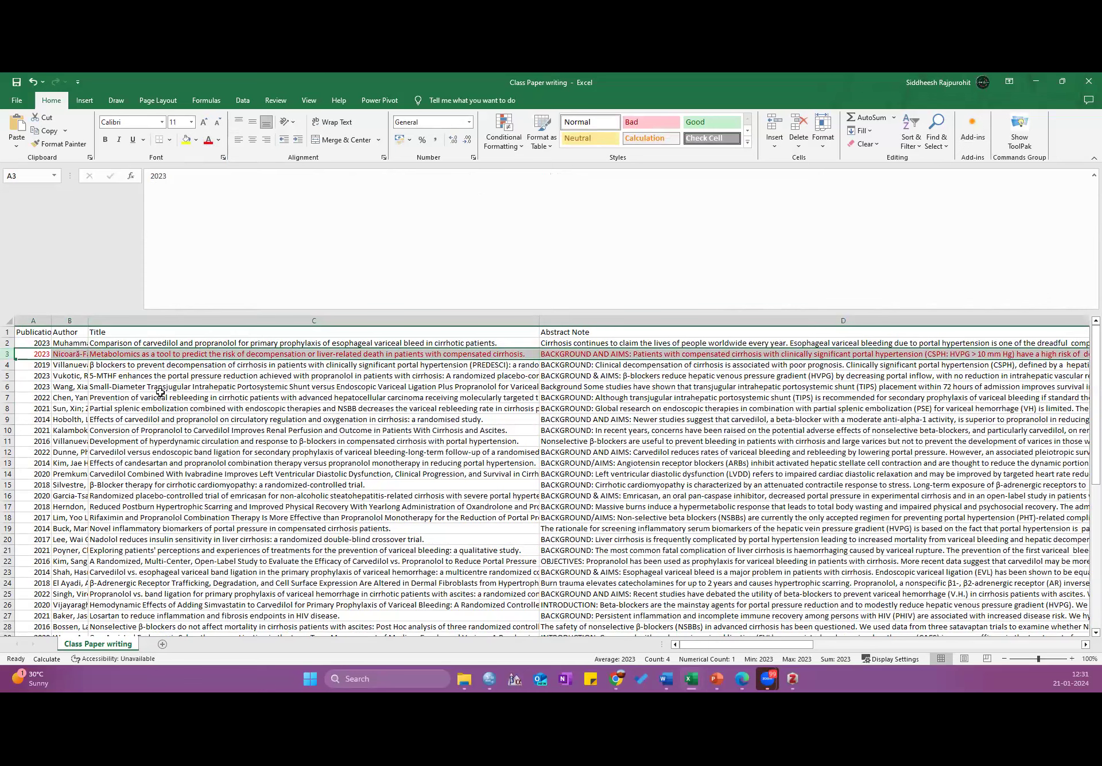
- Colour the words "randomised, double-blind, placebo-controlled, multicentre" light green in the PREDESCI trial title in C4
{"action": "left_click", "coordinate": [172, 365]}
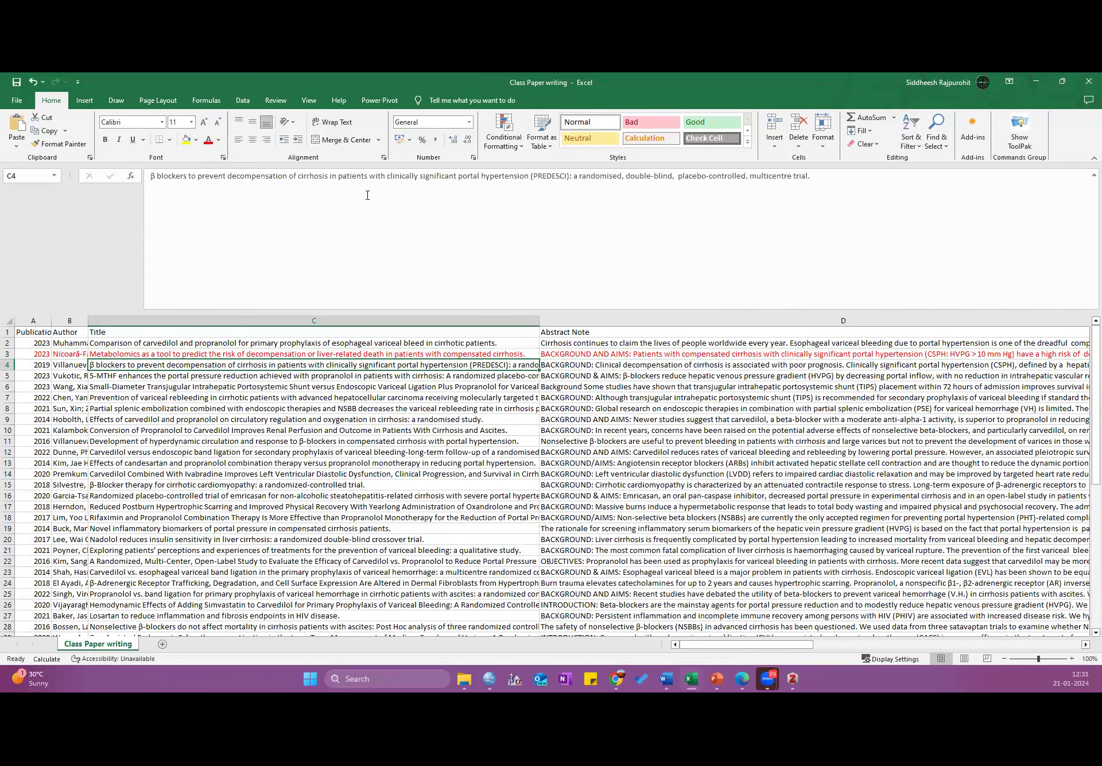
{"action": "left_click_drag", "start_coordinate": [578, 177], "coordinate": [787, 176]}
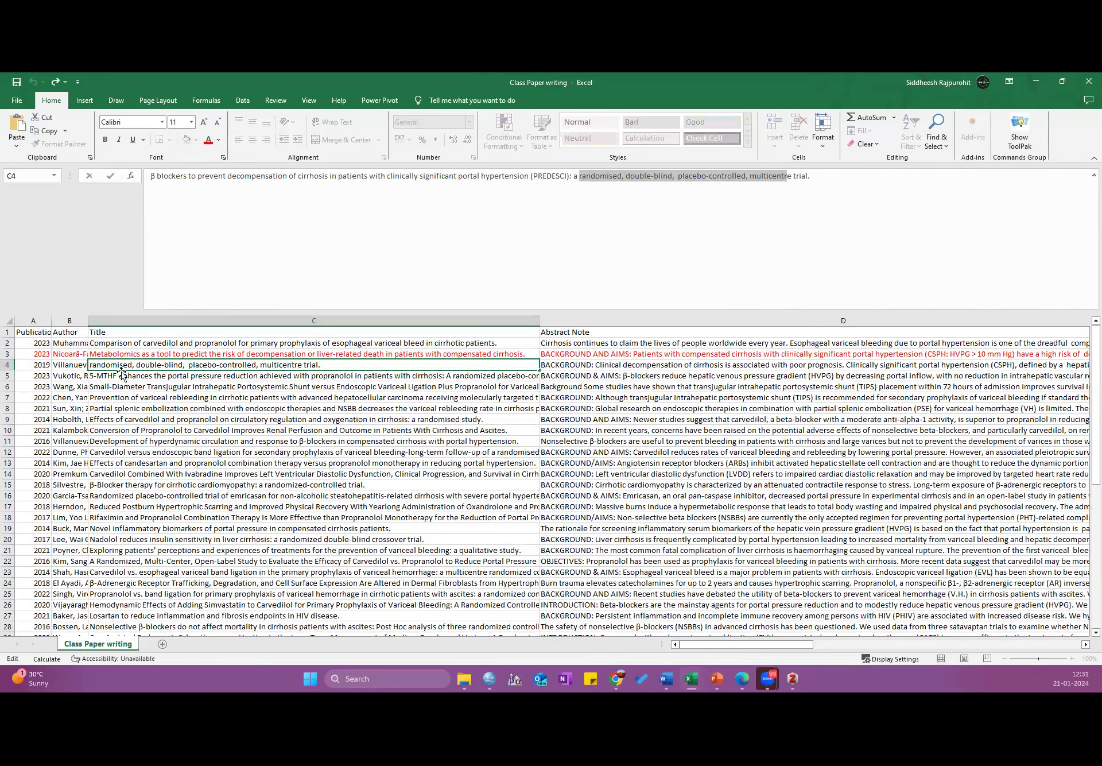
{"action": "left_click", "coordinate": [219, 141]}
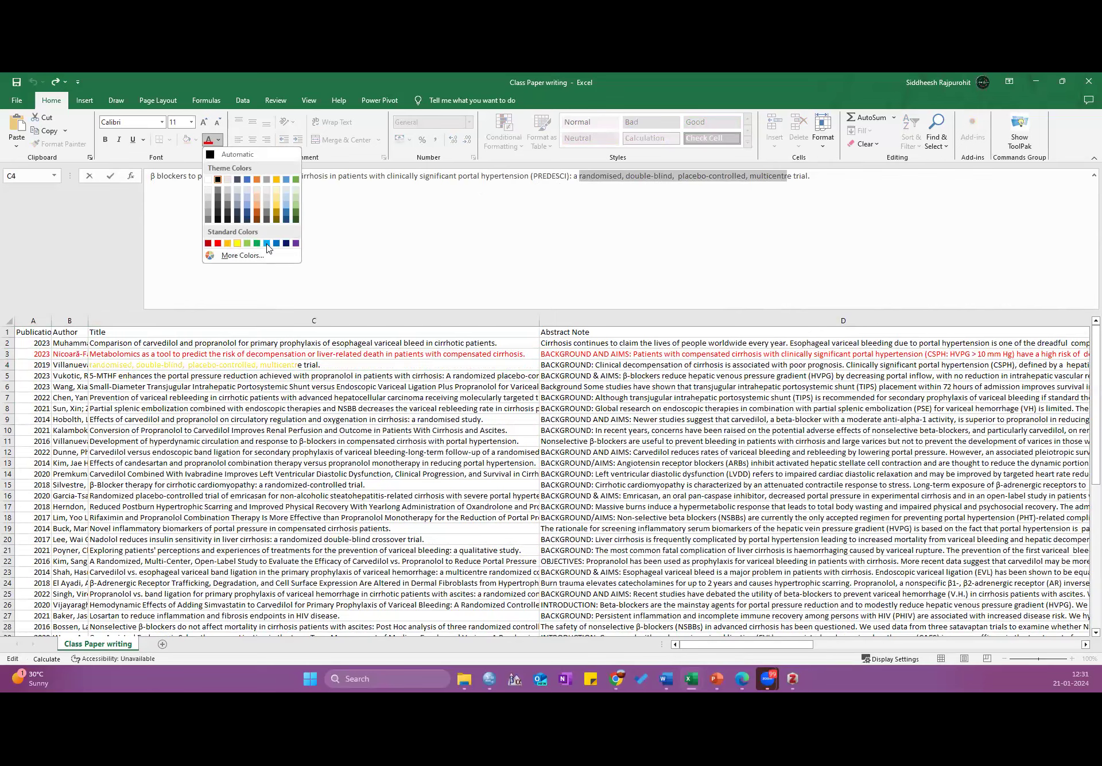
{"action": "left_click", "coordinate": [247, 243]}
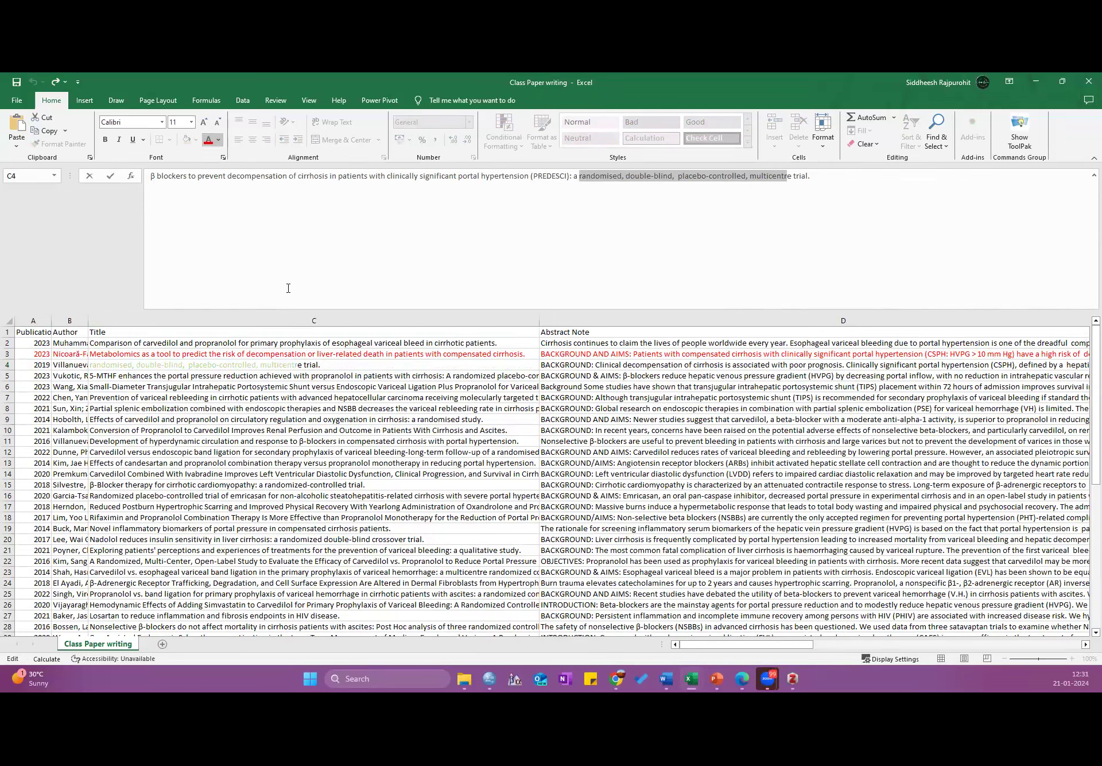
{"action": "left_click", "coordinate": [175, 353]}
{"action": "left_click", "coordinate": [175, 365]}
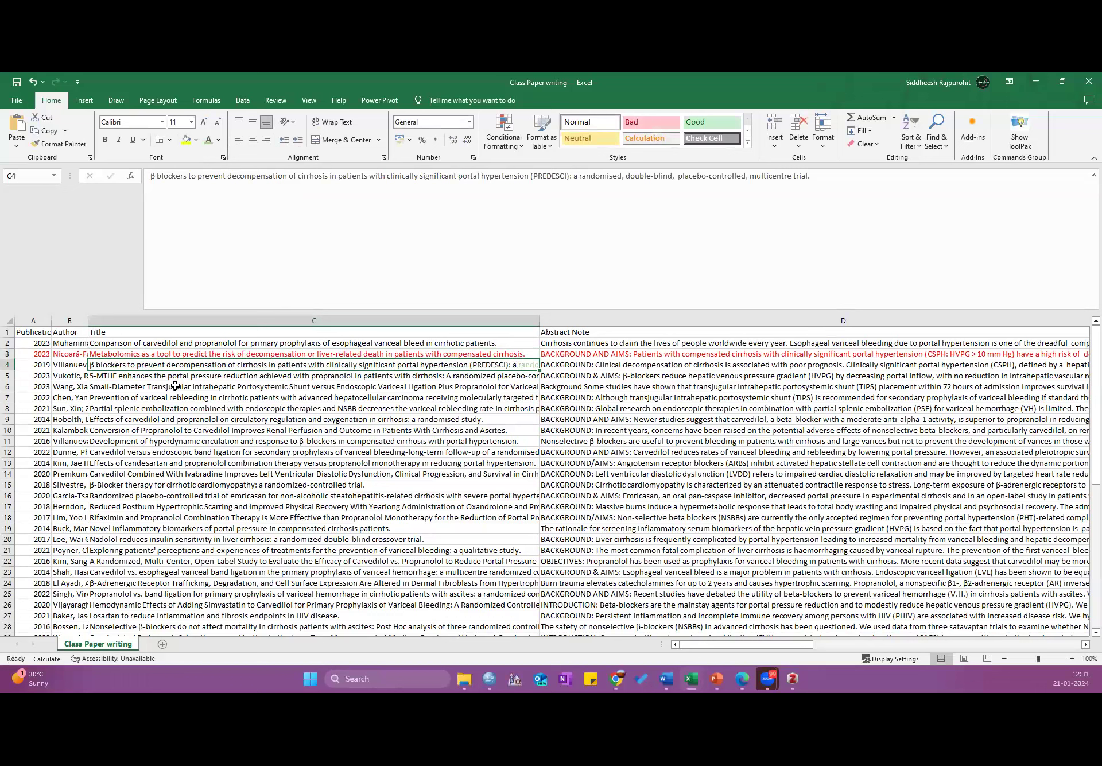
- Colour the partial splenic embolization article's title in C8 red
{"action": "left_click", "coordinate": [133, 408]}
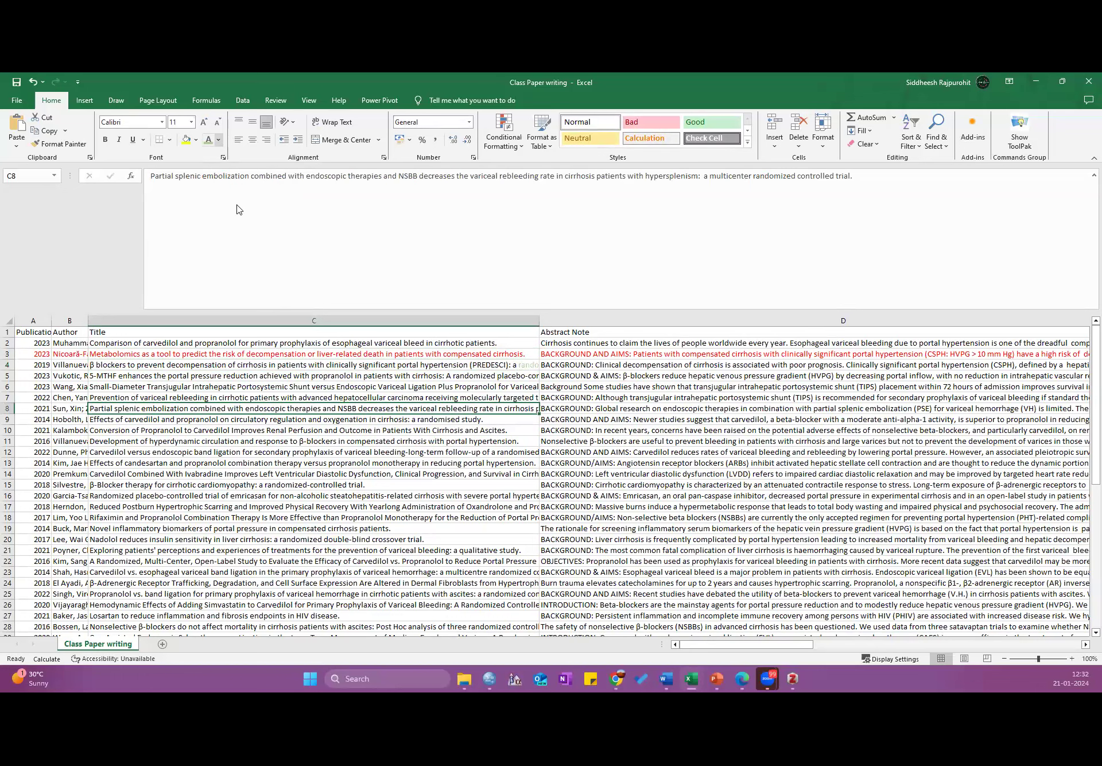
{"action": "left_click", "coordinate": [218, 140]}
{"action": "left_click", "coordinate": [221, 248]}
- Colour the β-blocker therapy for cirrhotic cardiomyopathy title in C15 red and move on to the titles from row 21
{"action": "key", "text": "Down"}
{"action": "key", "text": "Down"}
{"action": "key", "text": "Down"}
{"action": "key", "text": "Down"}
{"action": "key", "text": "Down"}
{"action": "key", "text": "Down"}
{"action": "key", "text": "Down"}
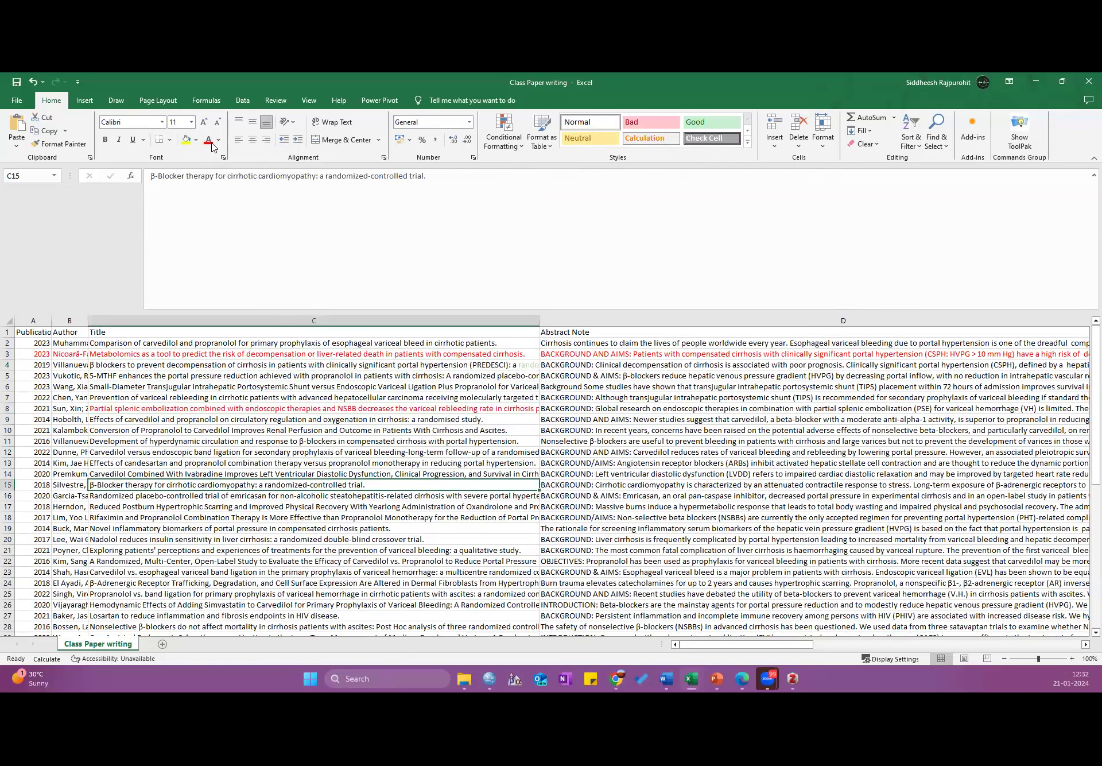
{"action": "left_click", "coordinate": [218, 139]}
{"action": "left_click", "coordinate": [220, 248]}
{"action": "left_click", "coordinate": [213, 551]}
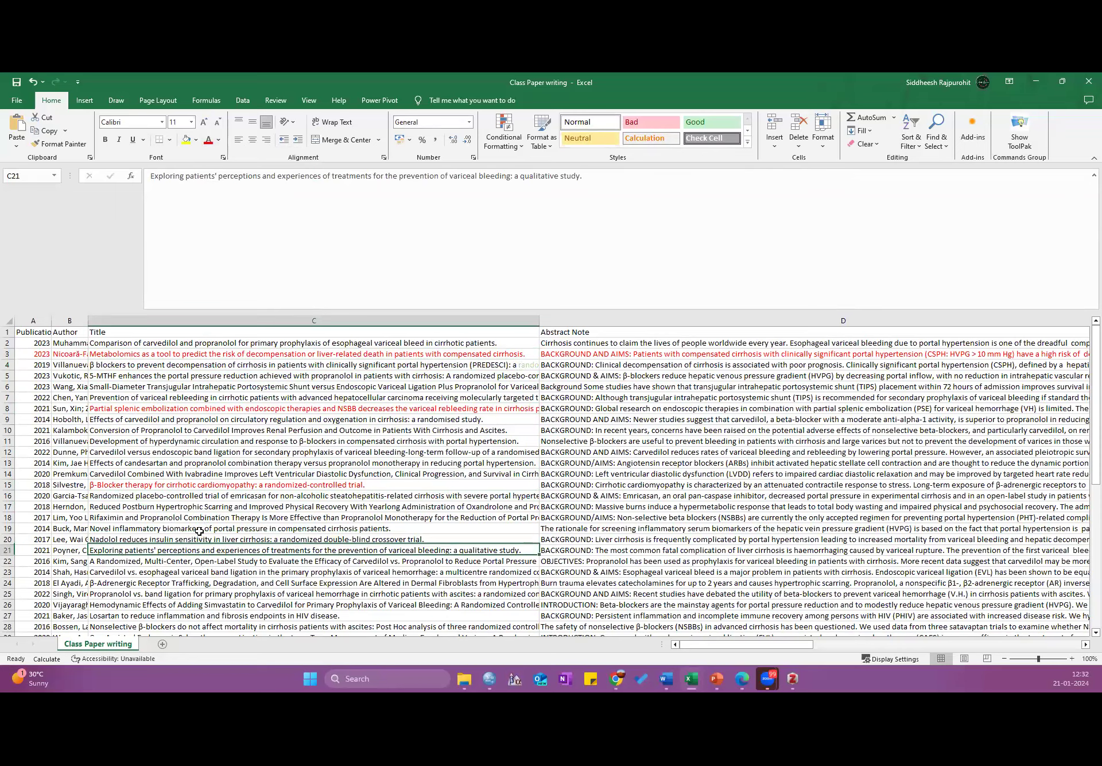
{"action": "scroll", "coordinate": [199, 531], "scroll_direction": "down", "scroll_amount": 3}
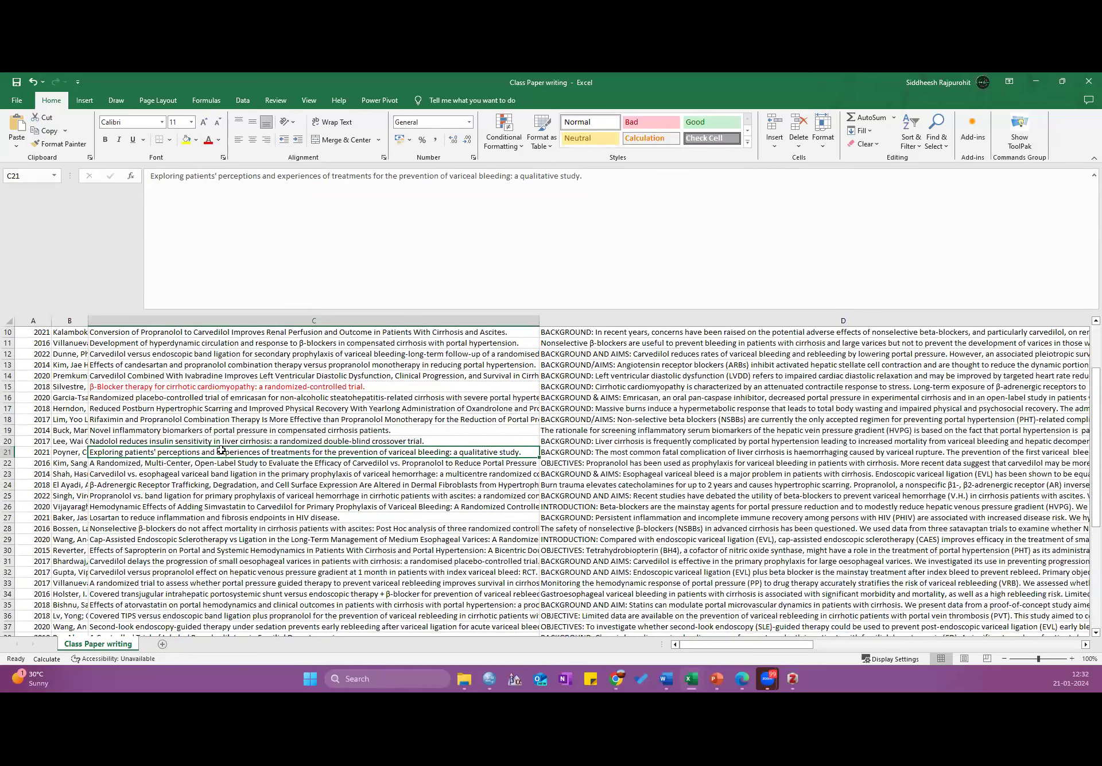
- Colour the article titles in C21, C28, C31, C34 and C36 red
{"action": "left_click", "coordinate": [216, 528], "text": "ctrl"}
{"action": "left_click", "coordinate": [215, 593], "text": "ctrl"}
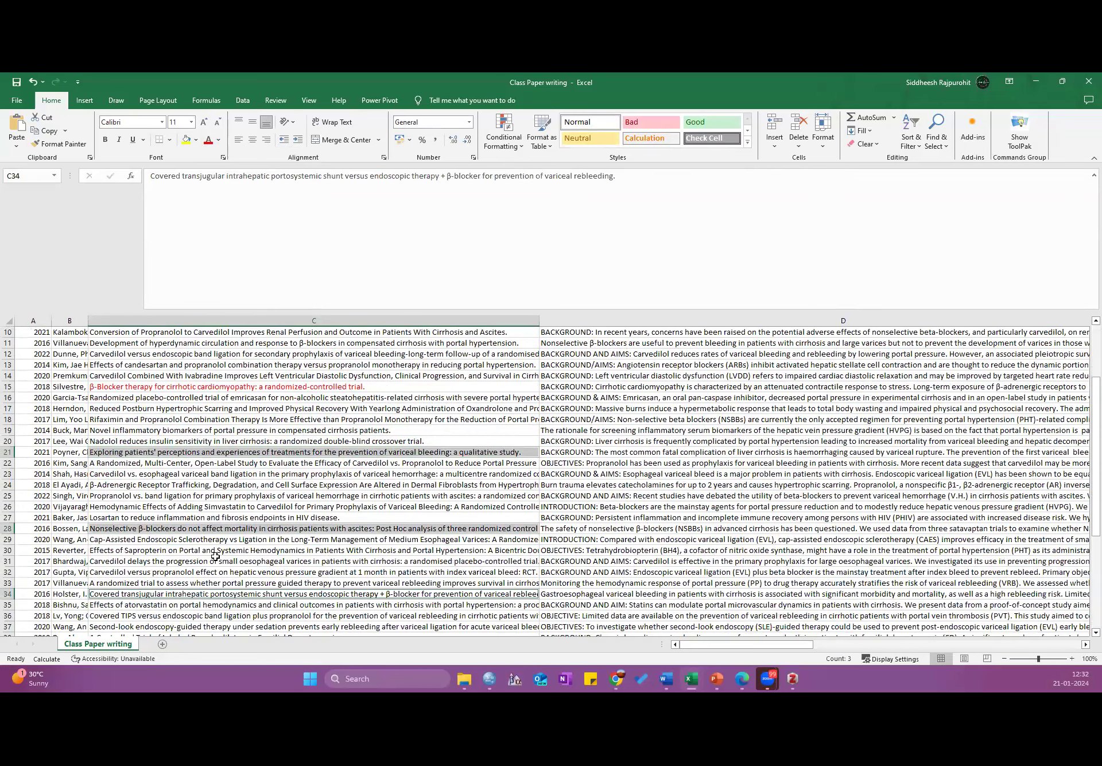
{"action": "left_click", "coordinate": [215, 615], "text": "ctrl"}
{"action": "left_click", "coordinate": [215, 560], "text": "ctrl"}
{"action": "left_click", "coordinate": [208, 139]}
{"action": "left_click", "coordinate": [317, 452]}
{"action": "scroll", "coordinate": [319, 414], "scroll_direction": "down", "scroll_amount": 1}
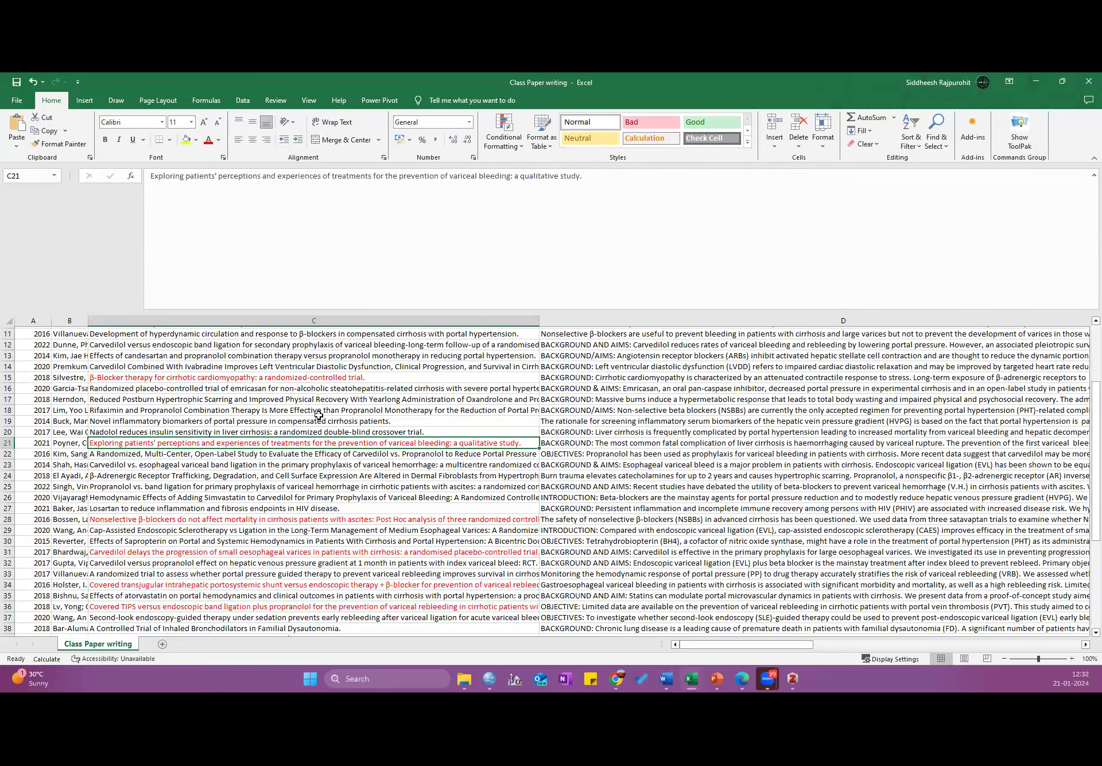
- Colour the article titles in C40, C42, C49 and C52 red
{"action": "scroll", "coordinate": [286, 395], "scroll_direction": "down", "scroll_amount": 4}
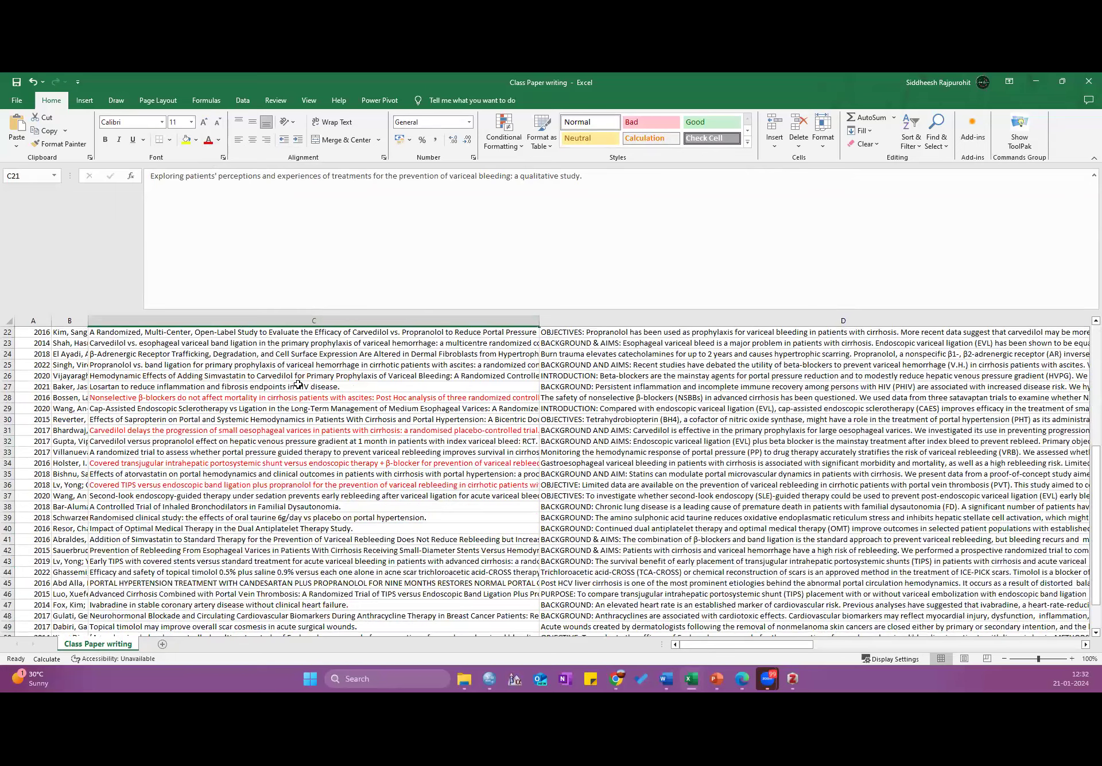
{"action": "left_click", "coordinate": [341, 332]}
{"action": "scroll", "coordinate": [341, 332], "scroll_direction": "up", "scroll_amount": 2}
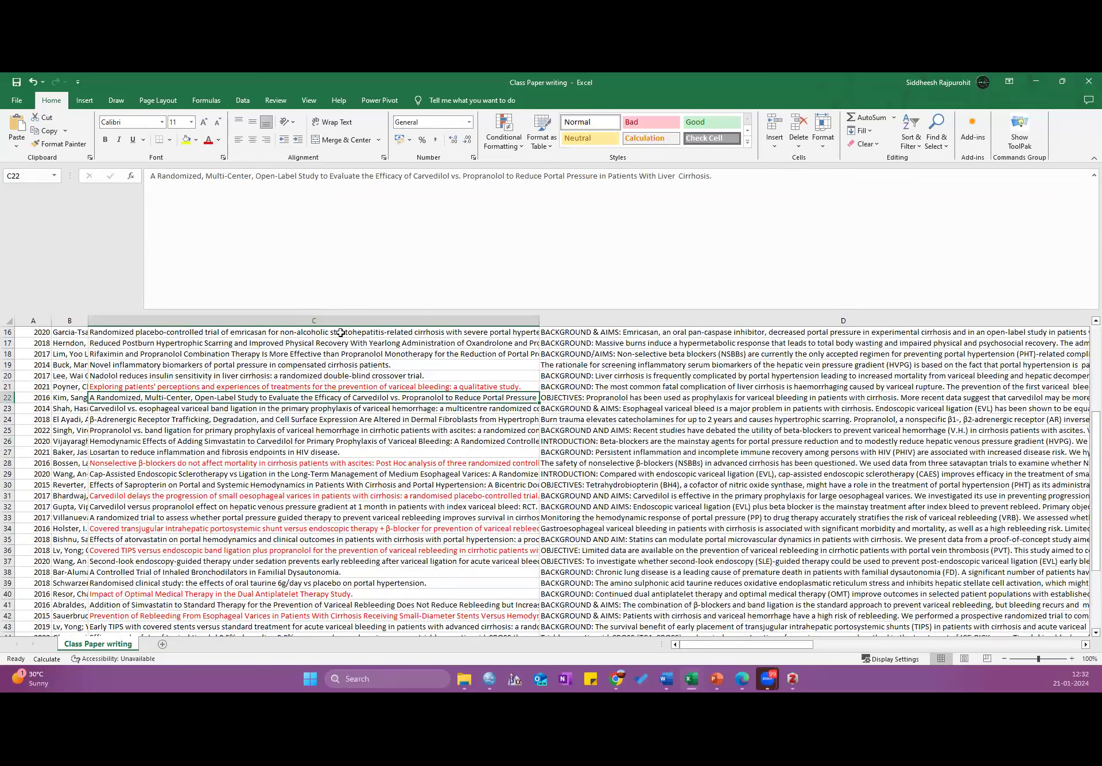
- Check the emricasan trial's abstract in D16 and fill that cell yellow
{"action": "left_click", "coordinate": [278, 331]}
{"action": "key", "text": "Right"}
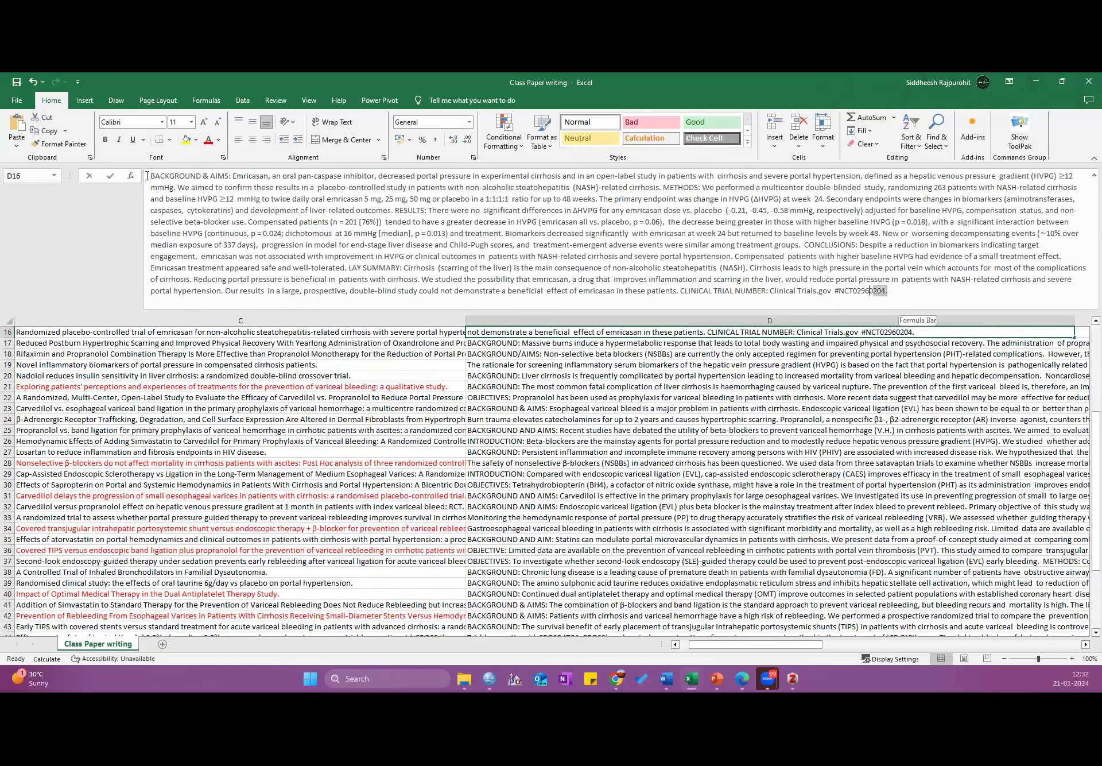
{"action": "left_click_drag", "start_coordinate": [889, 291], "coordinate": [725, 279]}
{"action": "left_click", "coordinate": [147, 176], "text": "shift"}
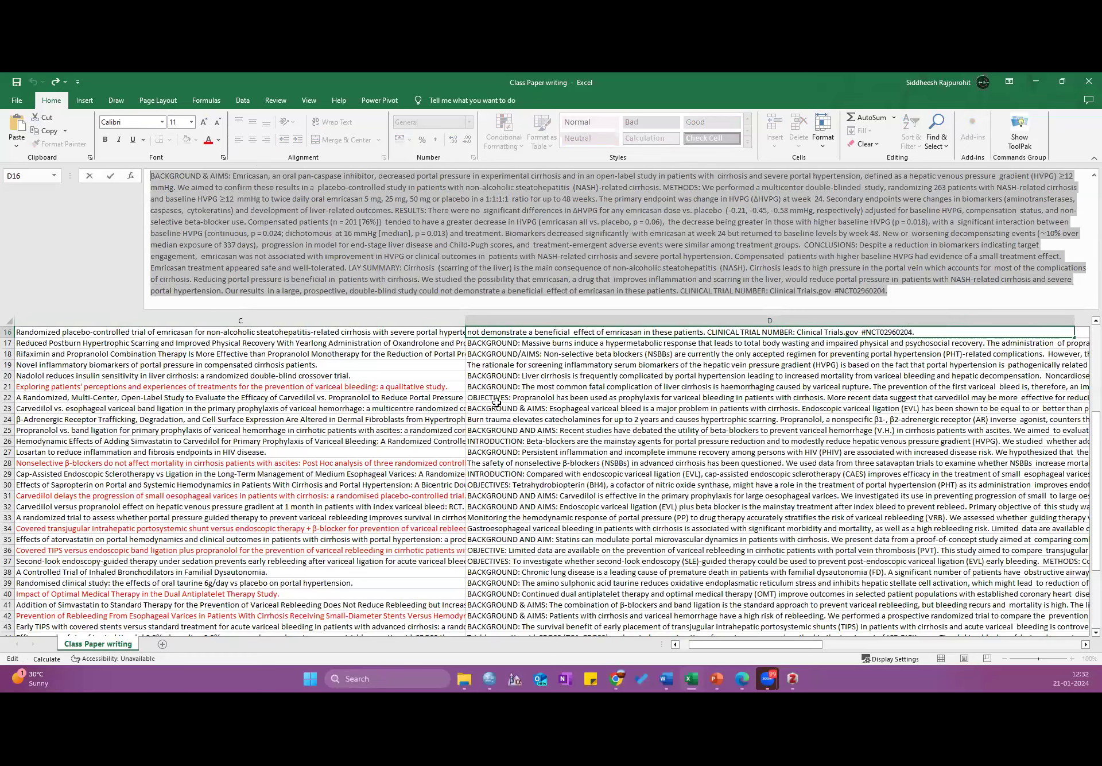
{"action": "key", "text": "Escape"}
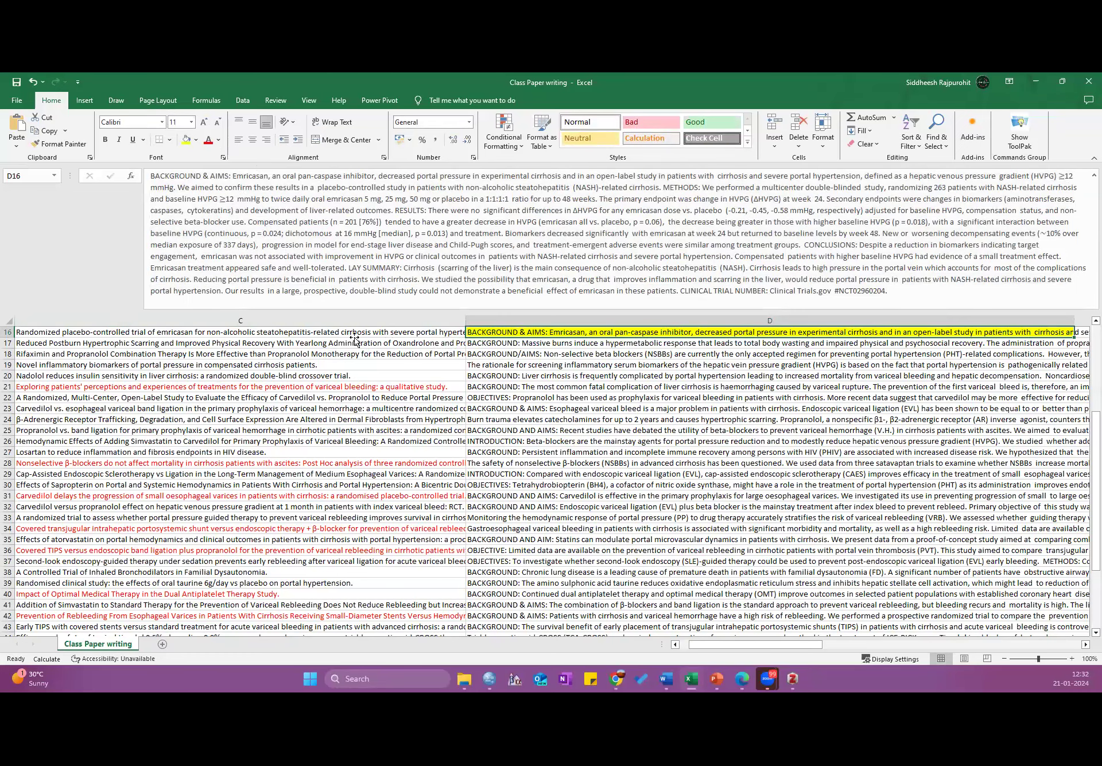
{"action": "key", "text": "Left"}
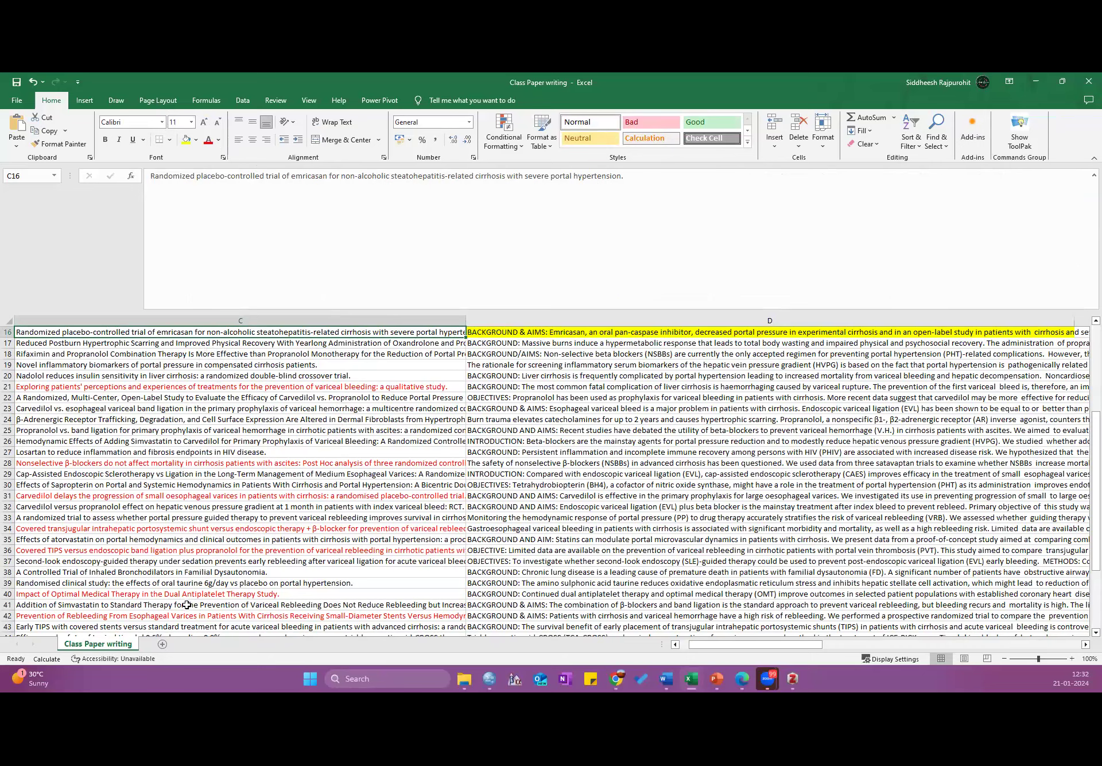
- Look over the colour-screened titles down to row 53 and the columns beyond the abstracts along row 16
{"action": "scroll", "coordinate": [187, 604], "scroll_direction": "down", "scroll_amount": 5}
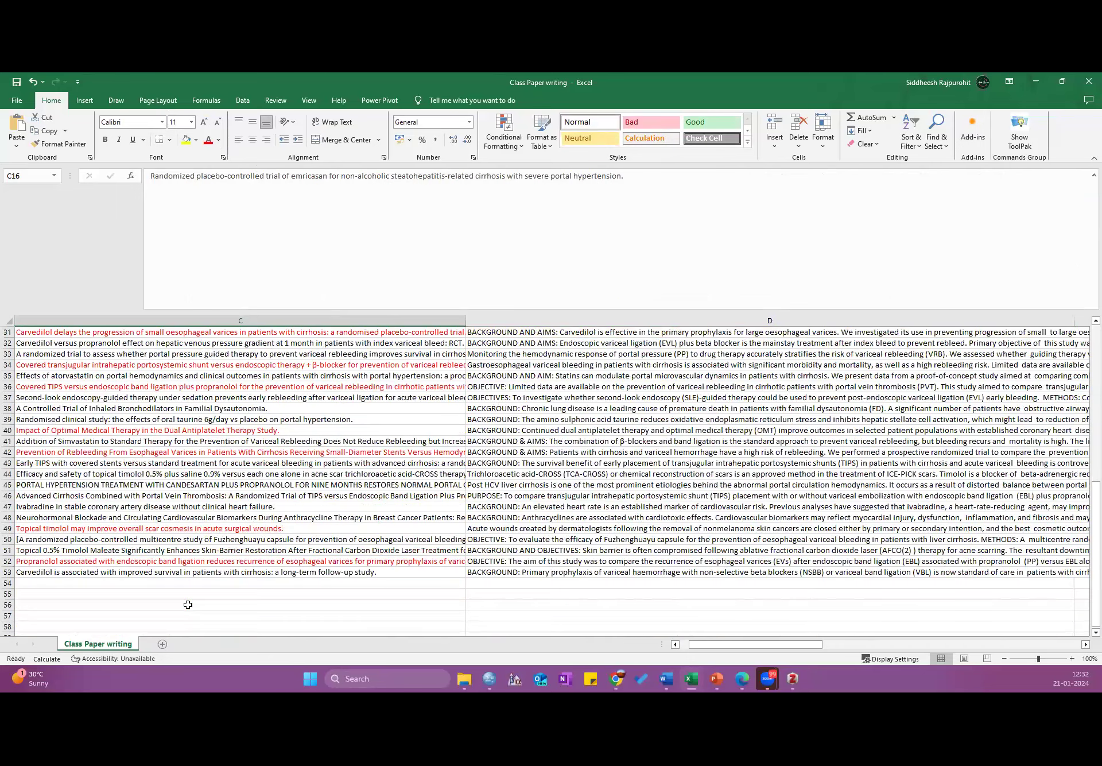
{"action": "scroll", "coordinate": [187, 604], "scroll_direction": "up", "scroll_amount": 6}
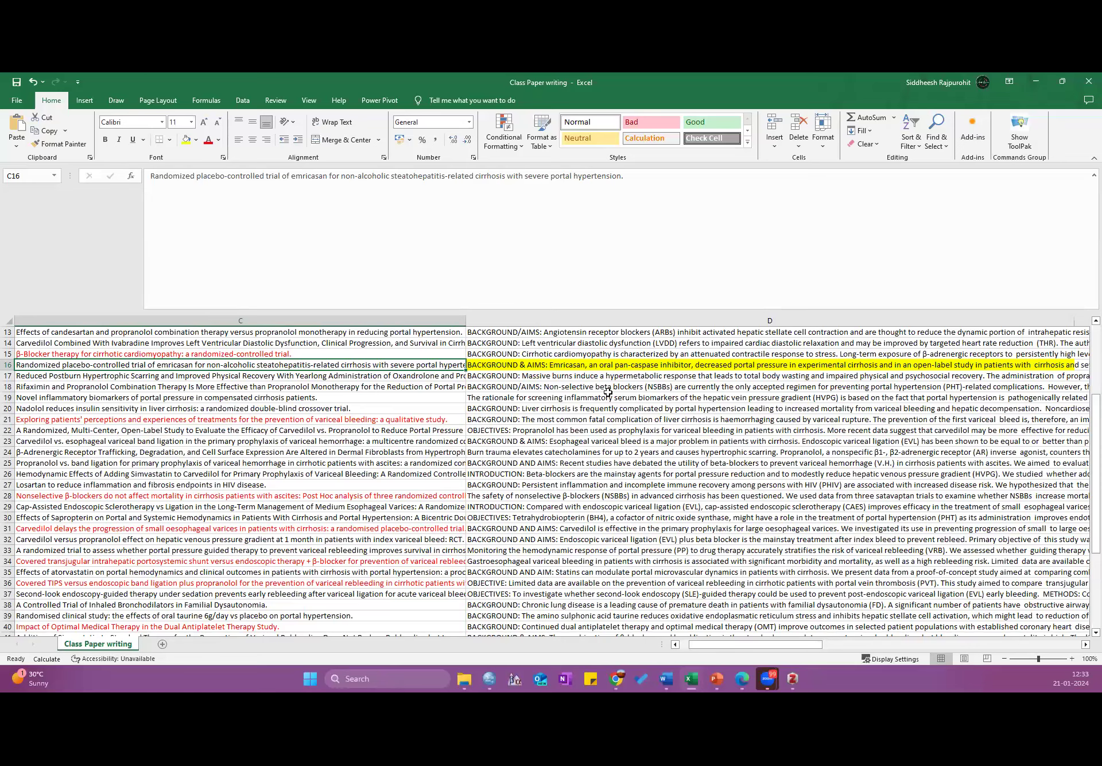
{"action": "key", "text": "Right"}
{"action": "key", "text": "Right"}
{"action": "key", "text": "Right"}
{"action": "key", "text": "Right"}
{"action": "key", "text": "Right"}
{"action": "key", "text": "Right"}
{"action": "key", "text": "Right"}
{"action": "key", "text": "Right"}
{"action": "key", "text": "Right"}
{"action": "key", "text": "Right"}
{"action": "key", "text": "Right"}
{"action": "key", "text": "Right"}
{"action": "key", "text": "Right"}
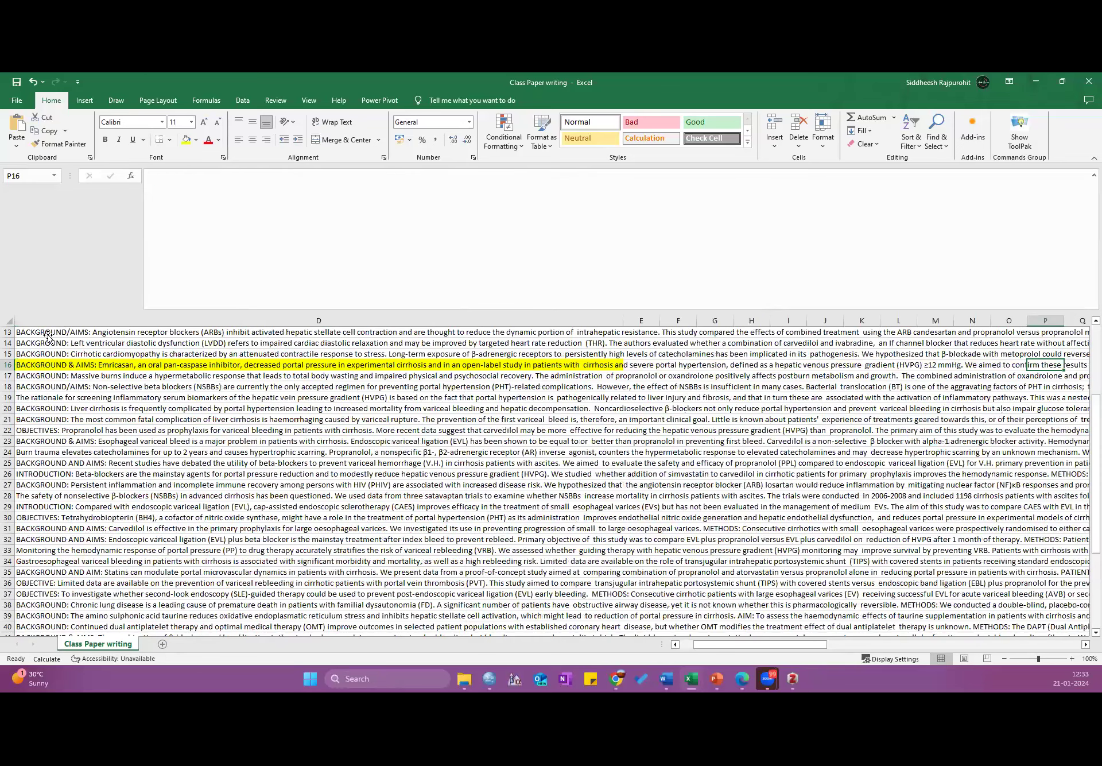
{"action": "key", "text": "Right"}
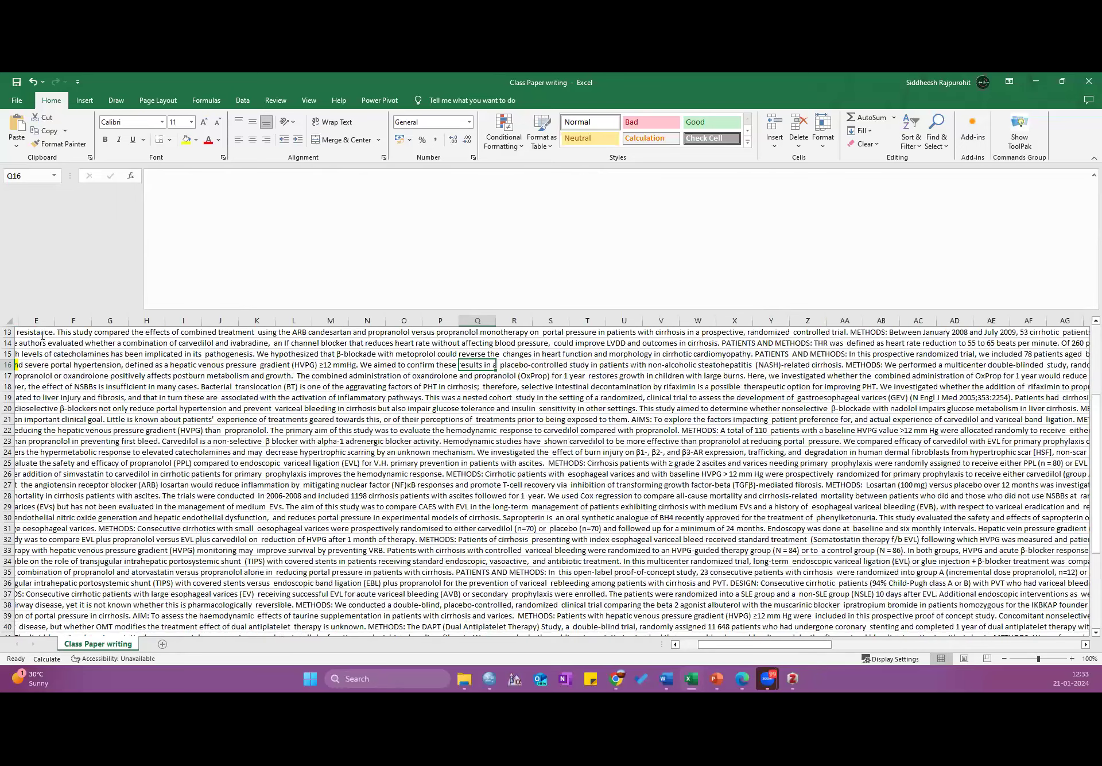
- Add a new worksheet and enter the headers Autor name, SBP, Ascites, PHTn and JVP in A1 to E1
{"action": "key", "text": "shift+F11"}
{"action": "type", "text": "Autor name"}
{"action": "key", "text": "Tab"}
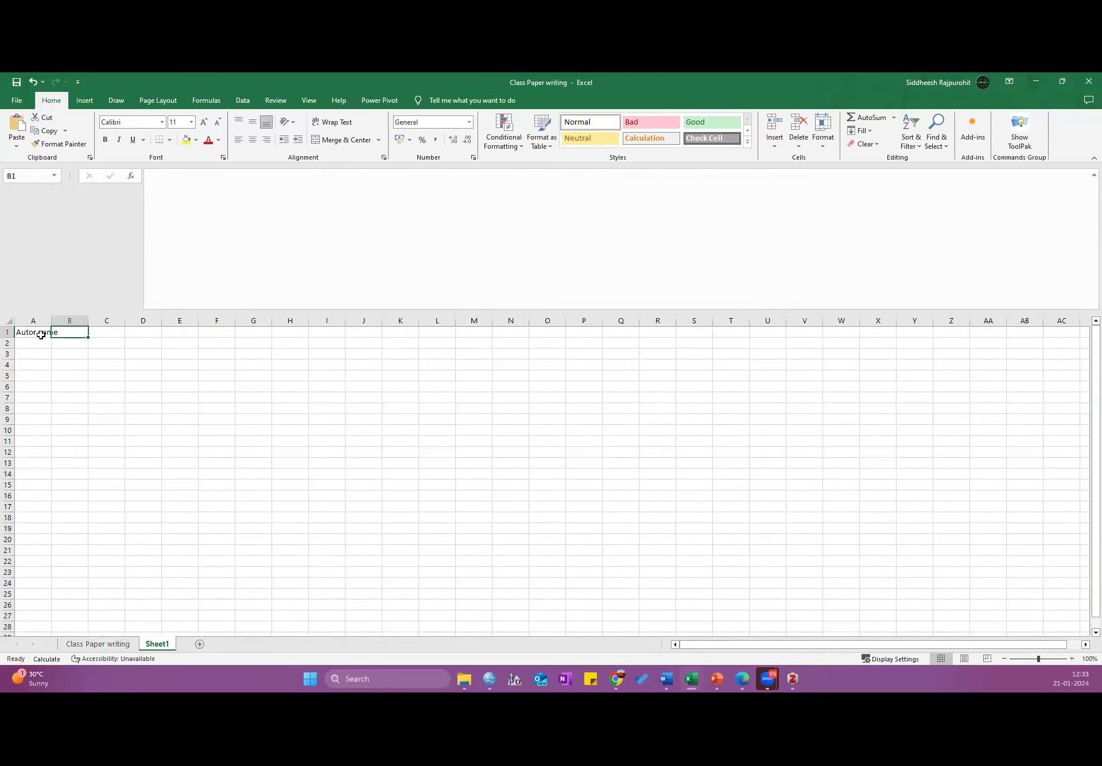
{"action": "key", "text": "F2"}
{"action": "type", "text": "SBP"}
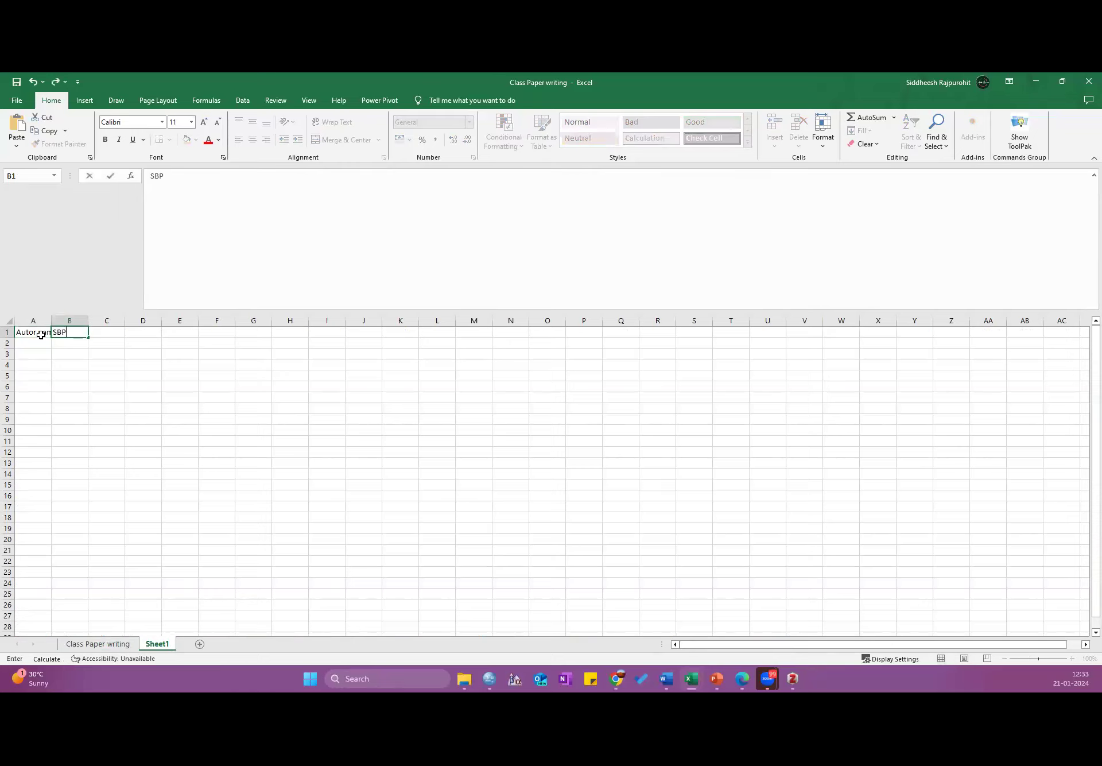
{"action": "key", "text": "Tab"}
{"action": "type", "text": "Ascites"}
{"action": "key", "text": "Tab"}
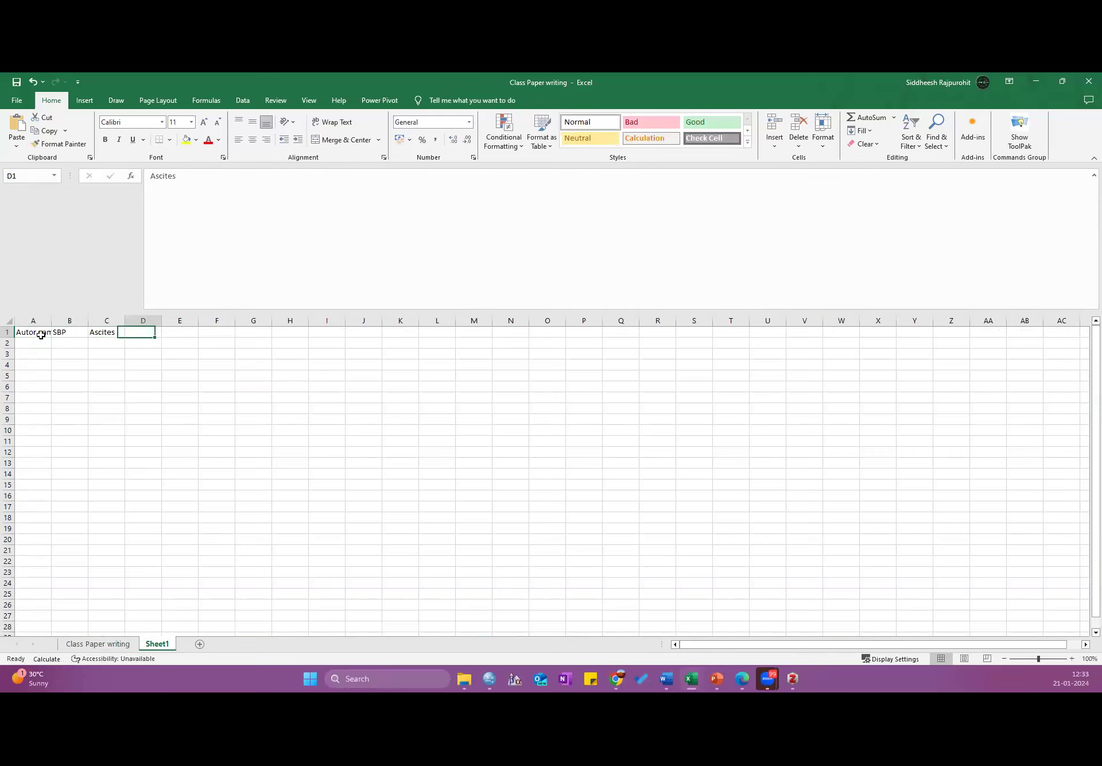
{"action": "type", "text": "PHTn"}
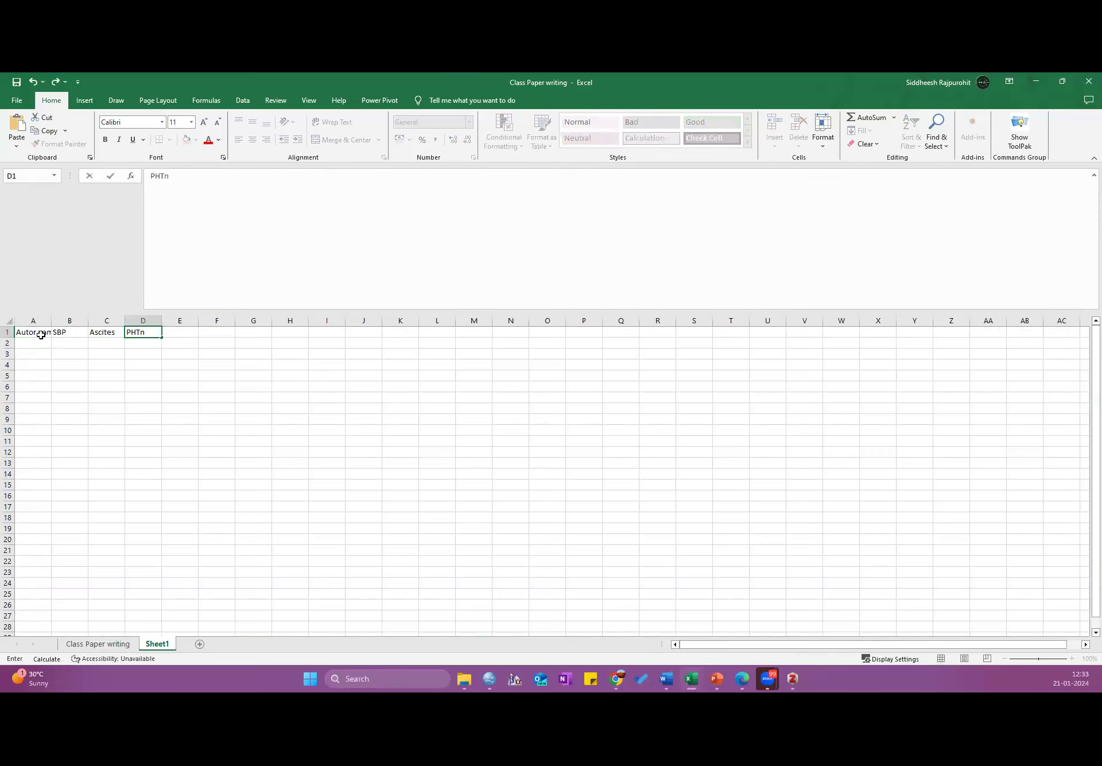
{"action": "key", "text": "Tab"}
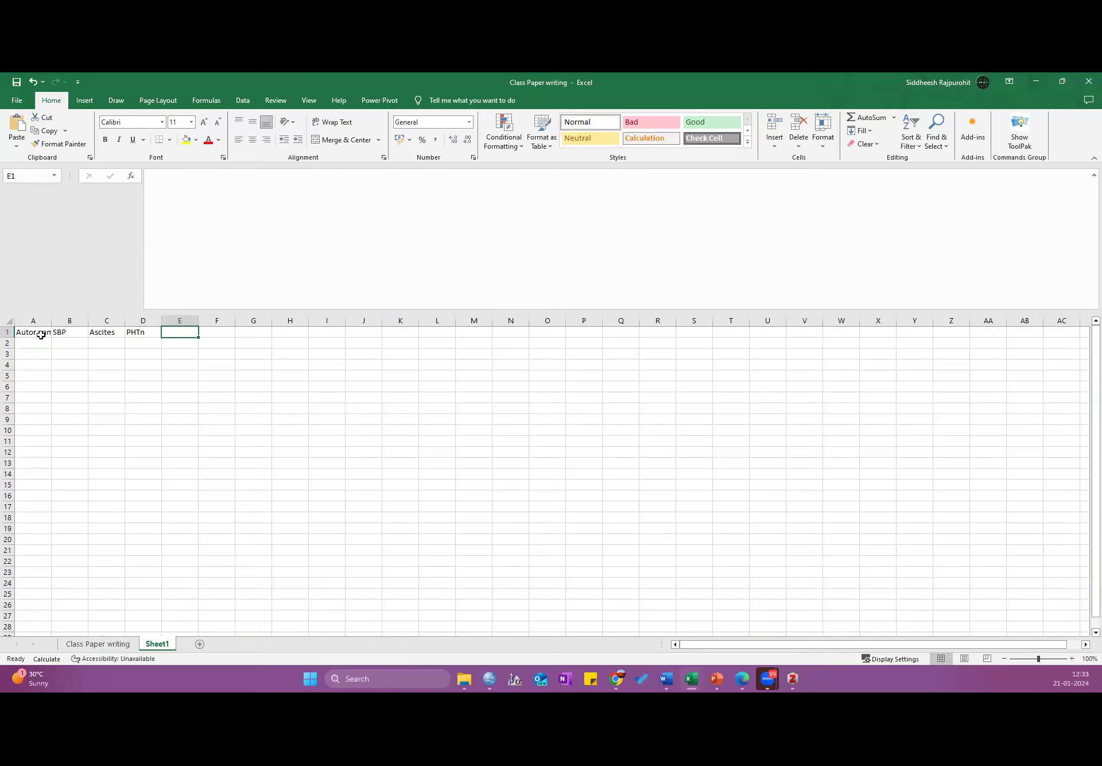
{"action": "type", "text": "JVP"}
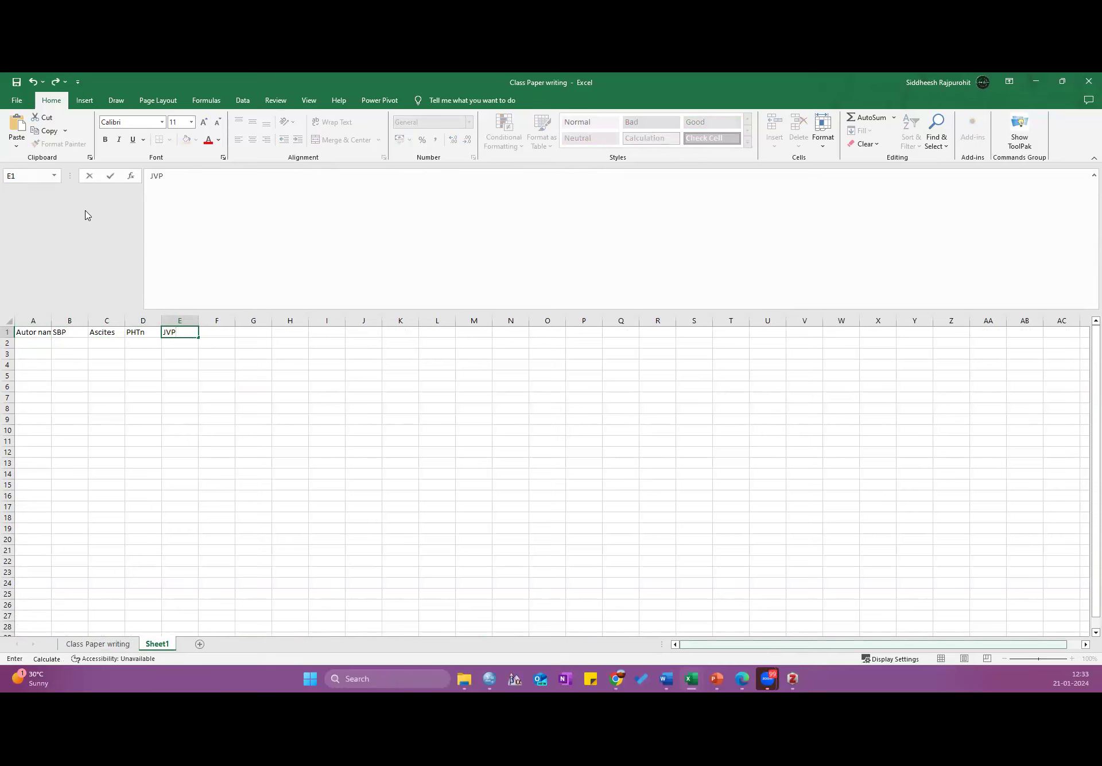
- Switch to the PubMed results for #1 AND #2 in Chrome and open the citation manager export form for all results
{"action": "key", "text": "alt+Tab"}
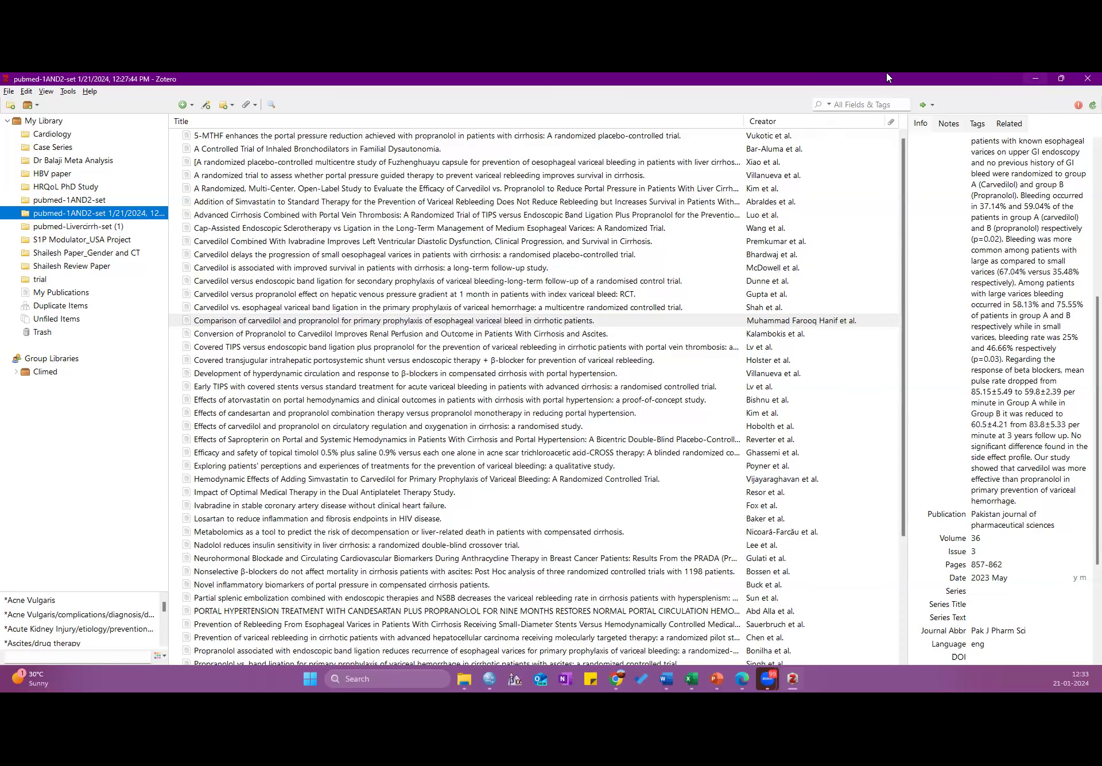
{"action": "key", "text": "alt+Tab"}
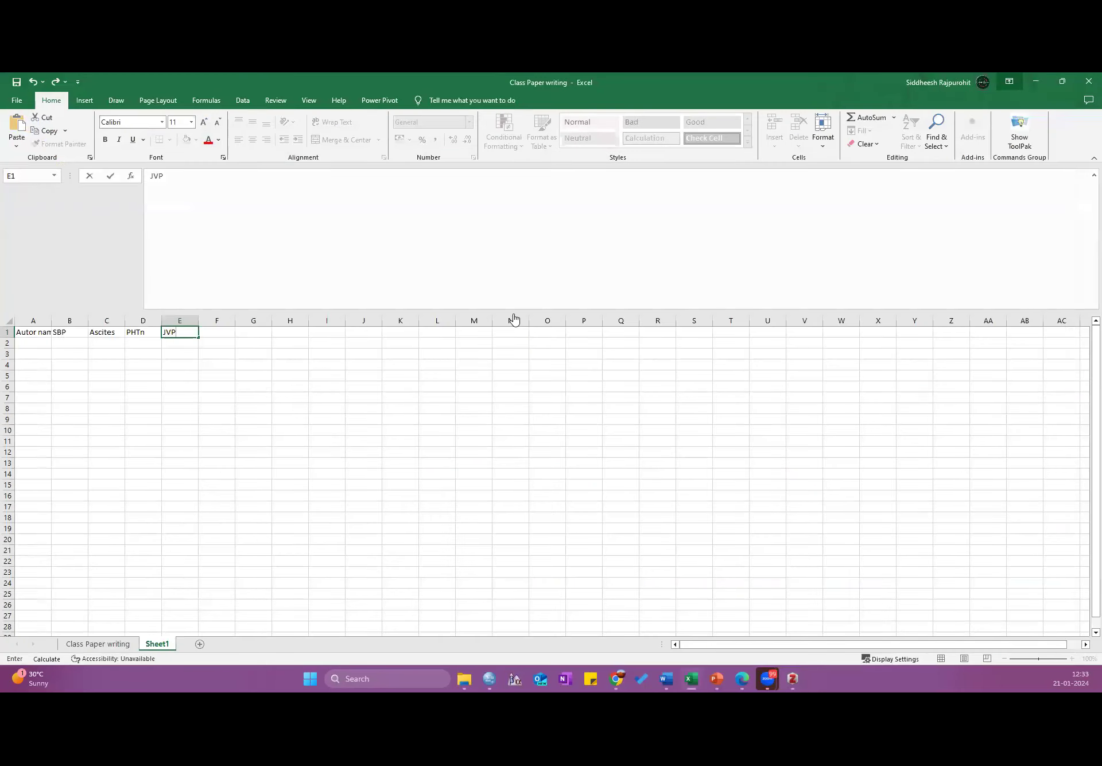
{"action": "key", "text": "alt+Tab"}
{"action": "key", "text": "Tab"}
{"action": "left_click", "coordinate": [515, 318]}
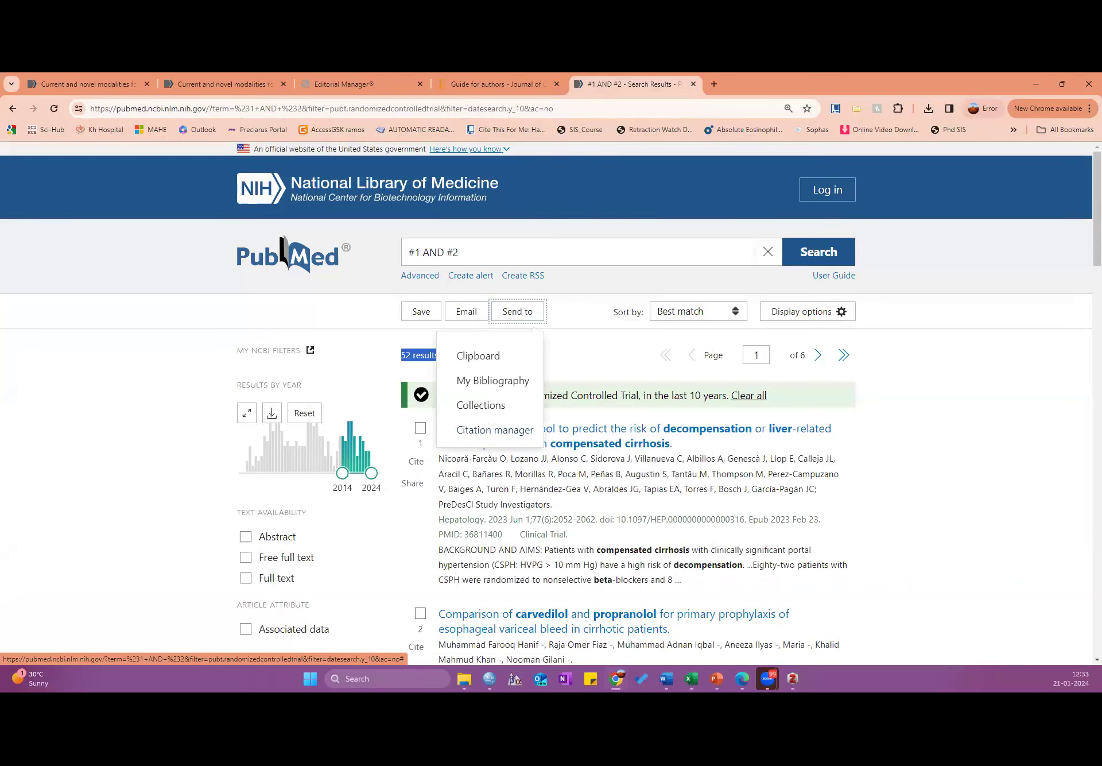
{"action": "key", "text": "alt+Tab"}
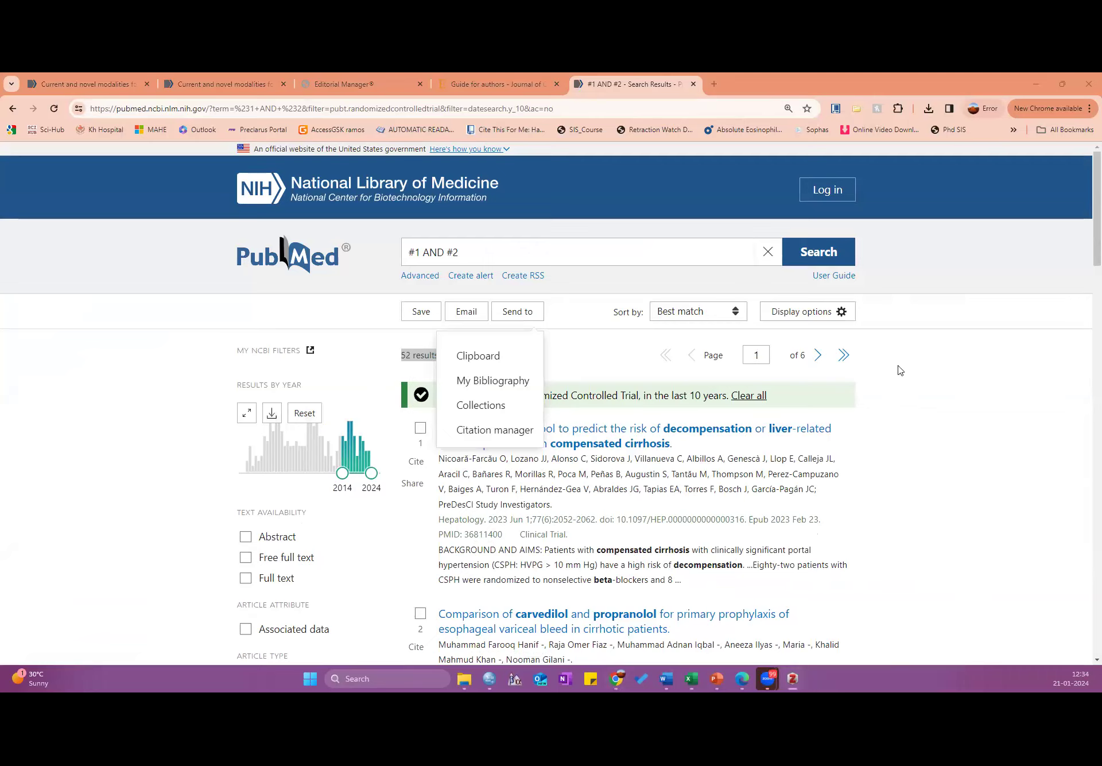
{"action": "left_click", "coordinate": [490, 428]}
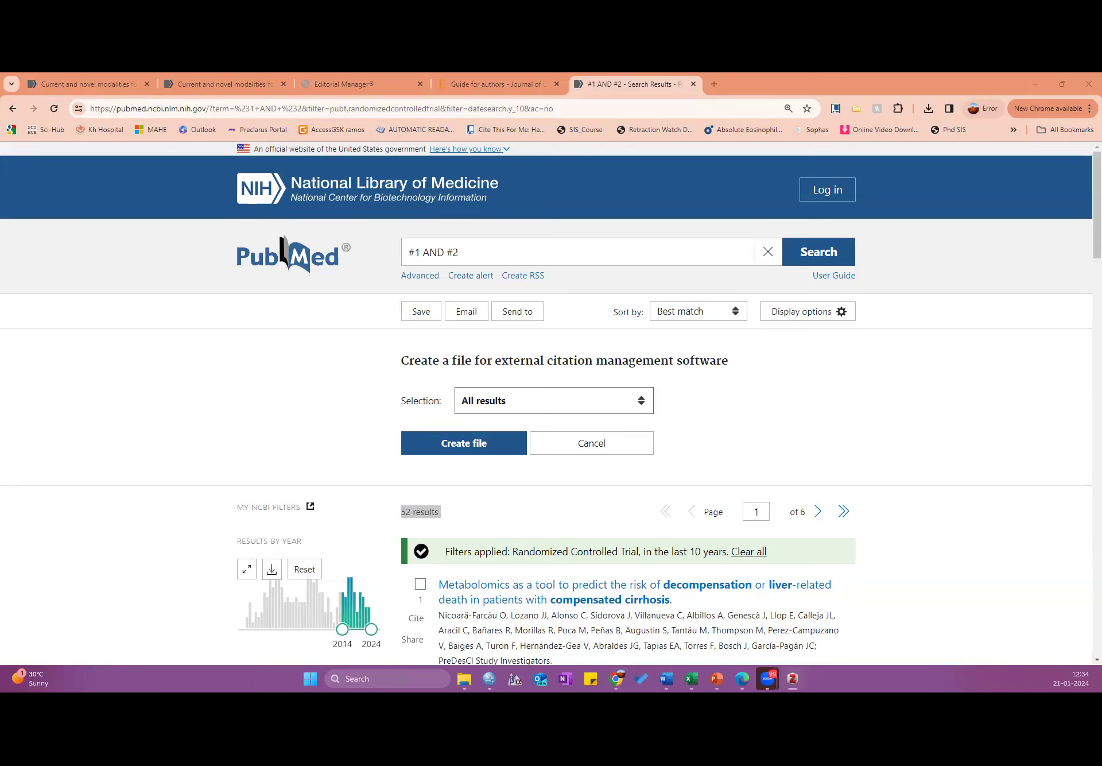
{"action": "scroll", "coordinate": [792, 401], "scroll_direction": "down", "scroll_amount": 6}
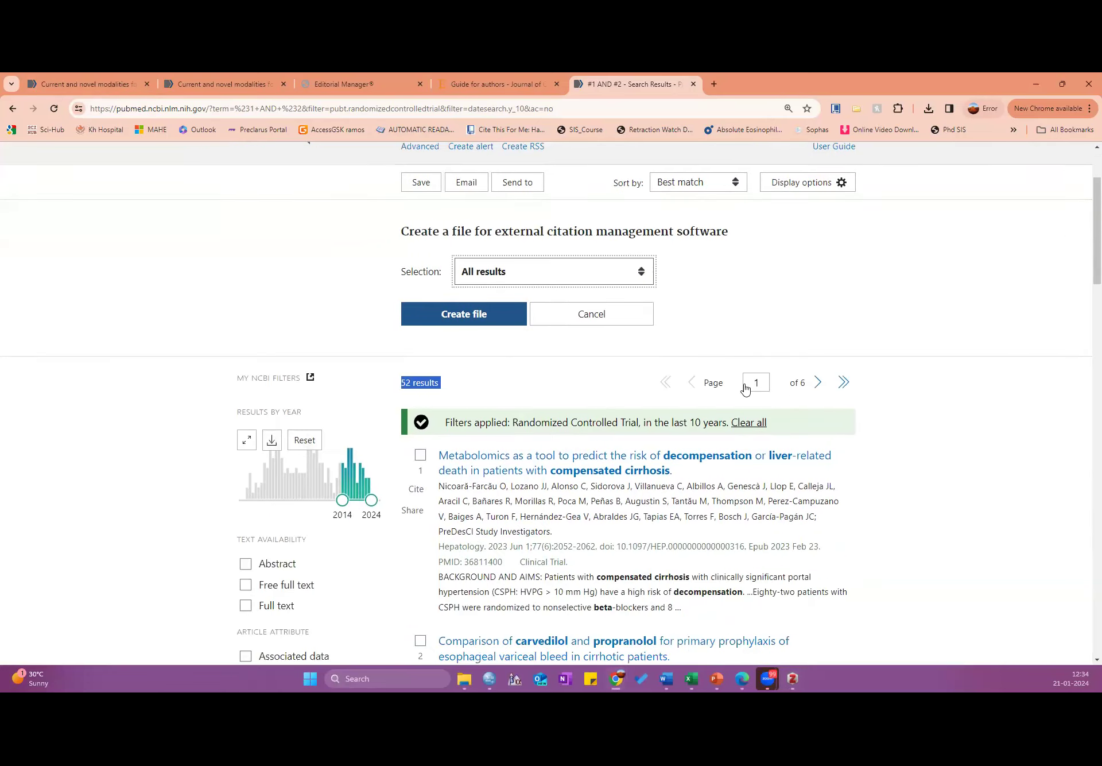
{"action": "left_click", "coordinate": [616, 678]}
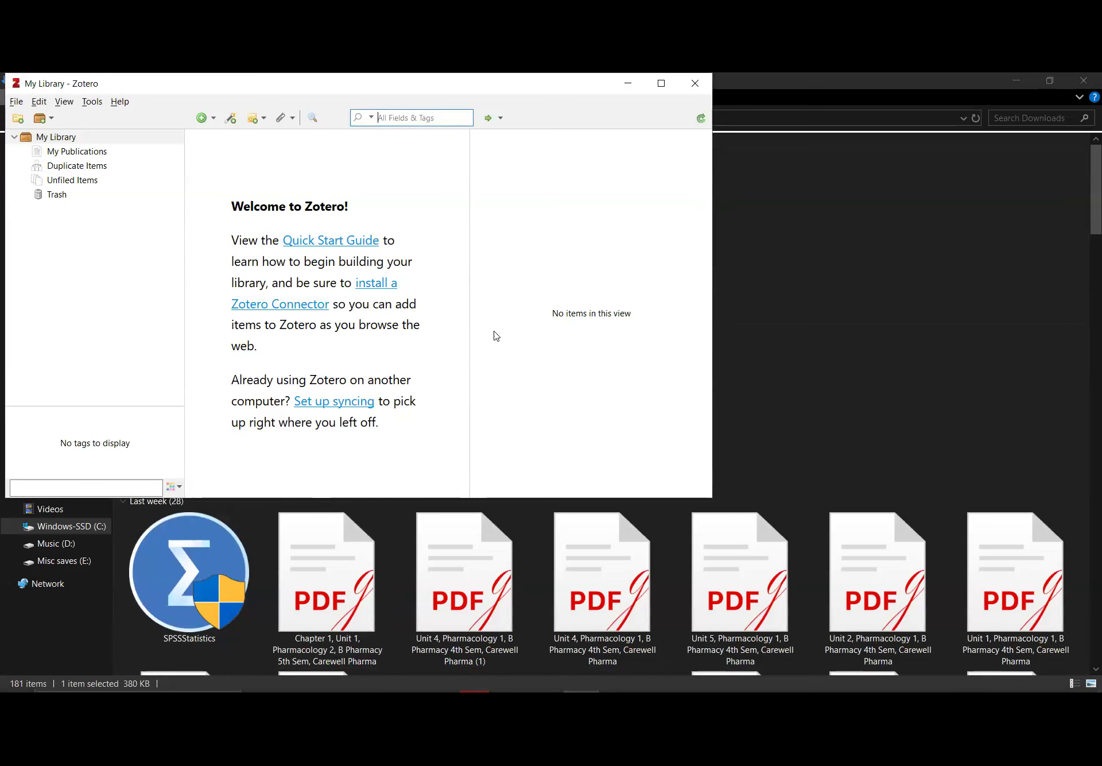
- Switch to the PubMed results for #2 AND #4 in Opera and create a citation manager file of all results
{"action": "left_click_drag", "start_coordinate": [105, 91], "coordinate": [198, 158]}
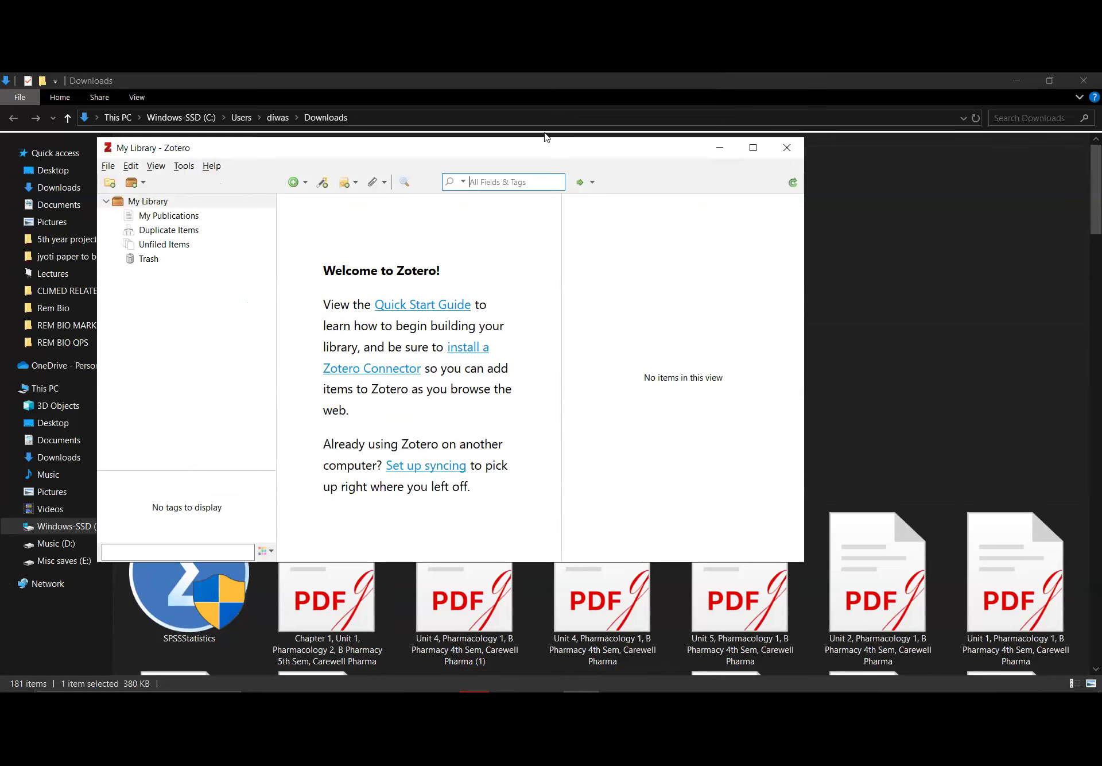
{"action": "key", "text": "alt+Tab"}
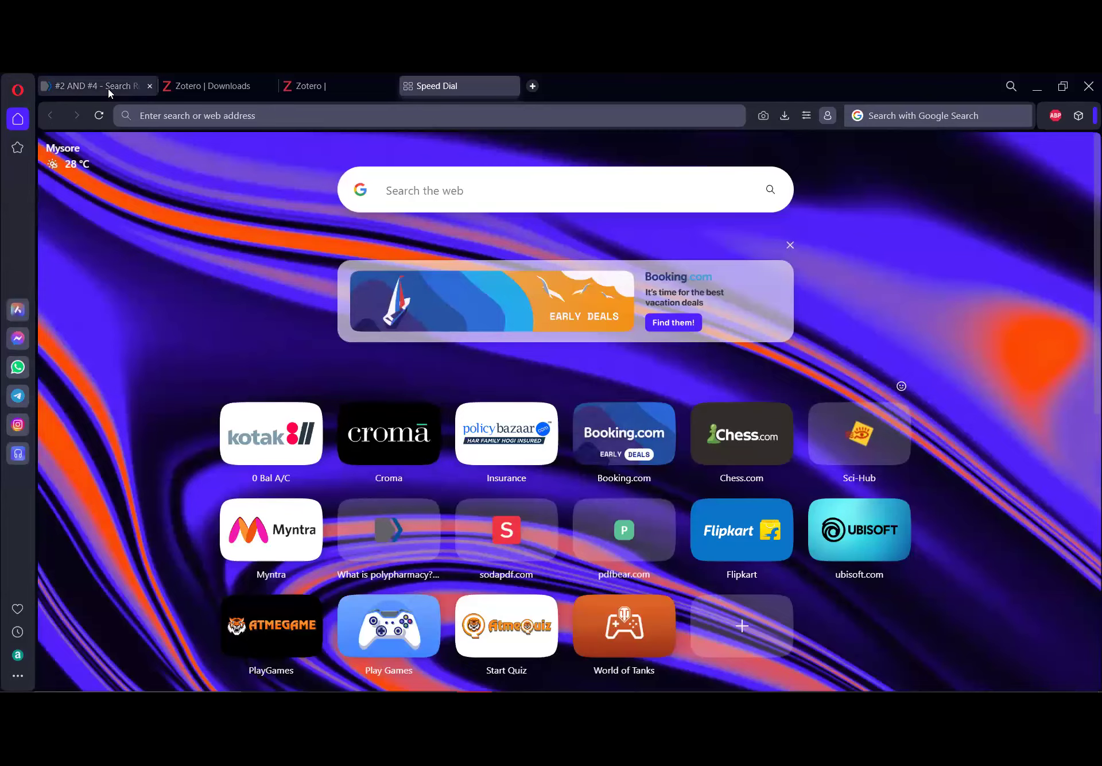
{"action": "left_click", "coordinate": [110, 87]}
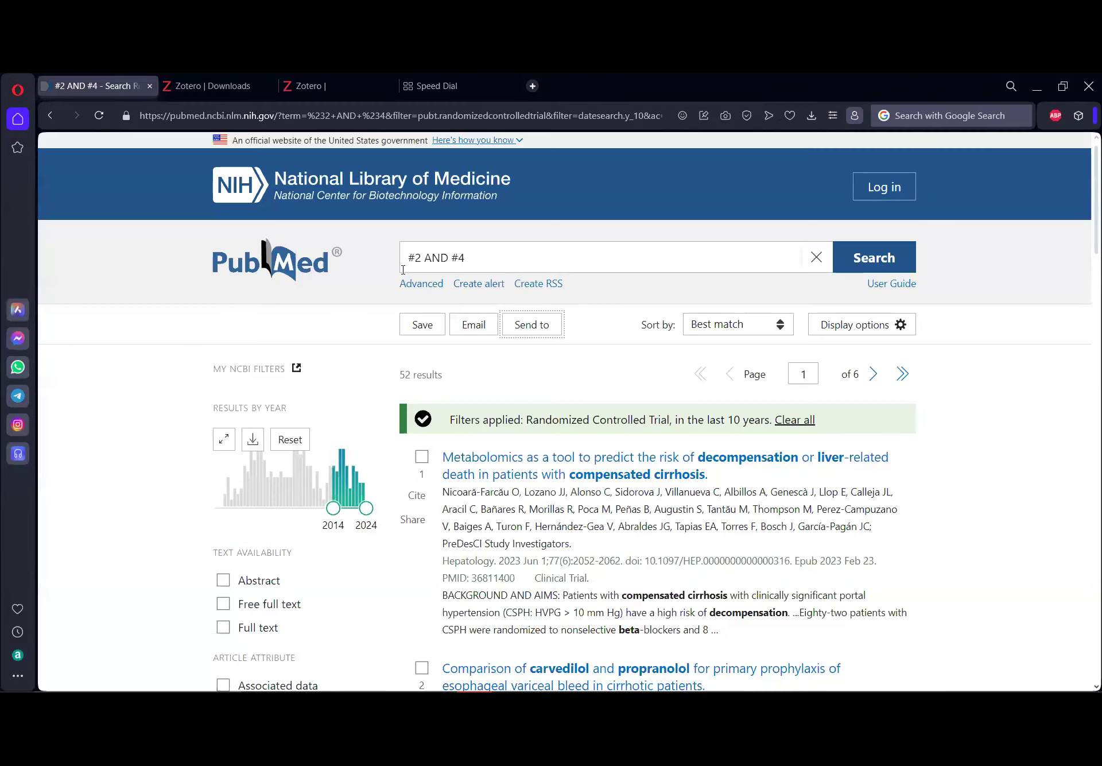
{"action": "left_click", "coordinate": [528, 325]}
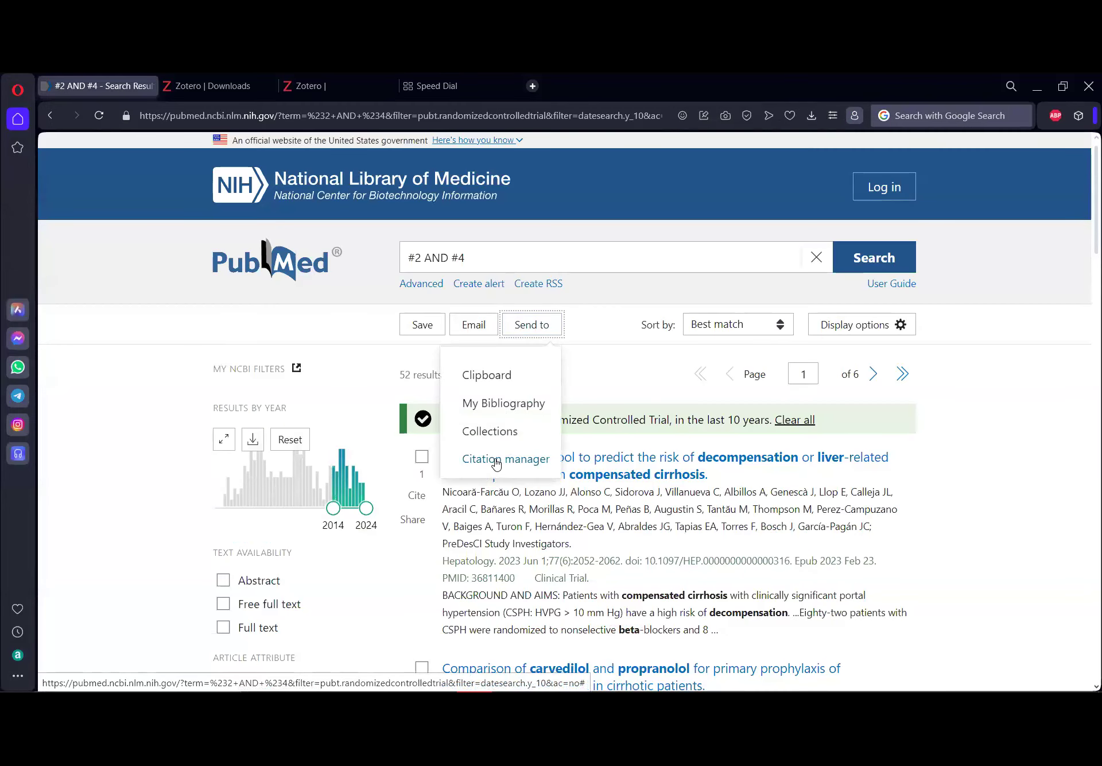
{"action": "left_click", "coordinate": [492, 458]}
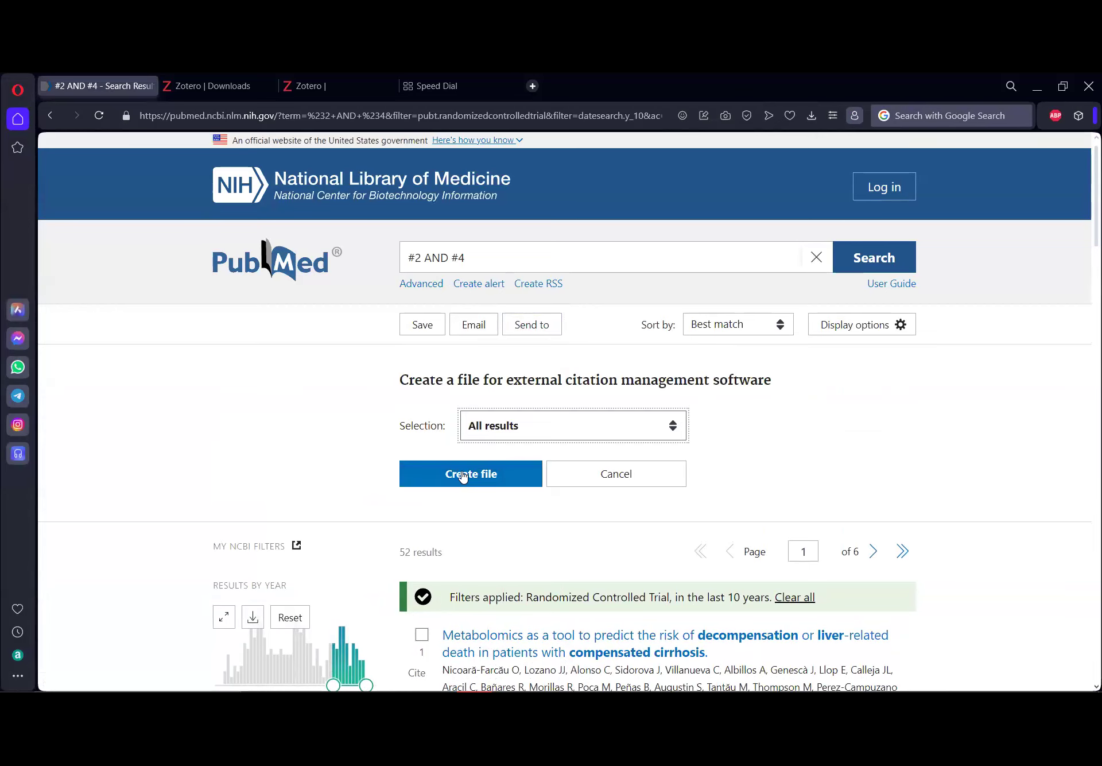
{"action": "left_click", "coordinate": [539, 431]}
{"action": "left_click", "coordinate": [539, 432]}
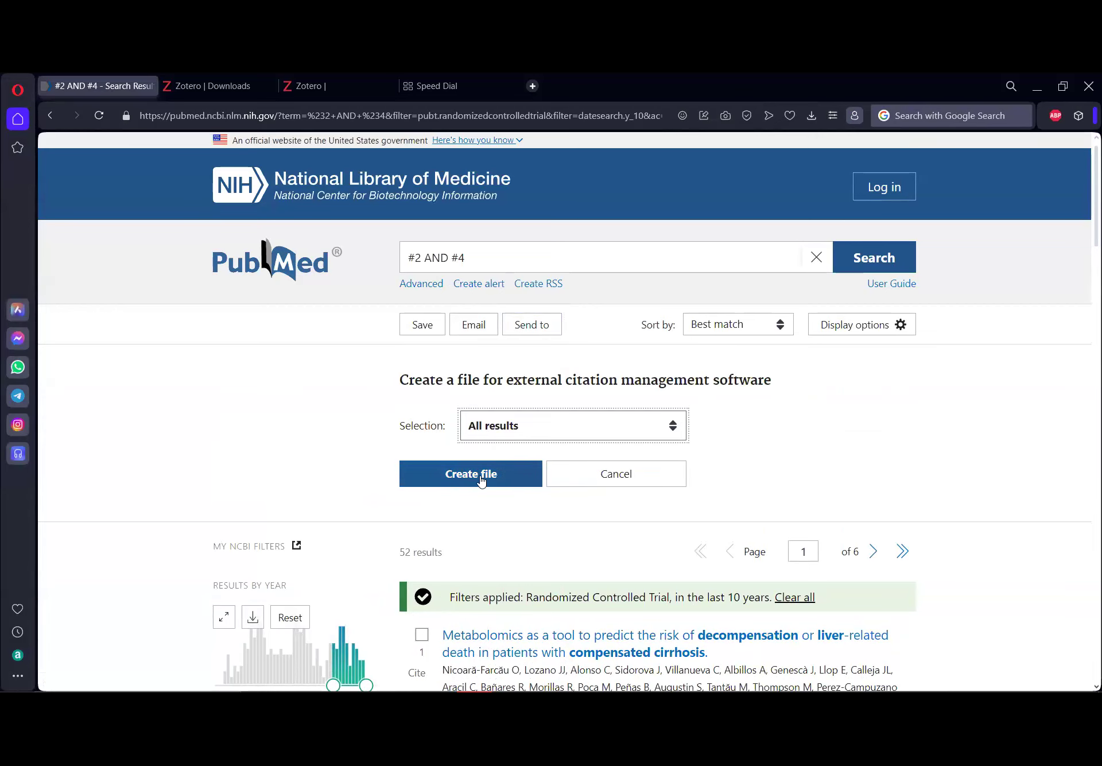
{"action": "left_click", "coordinate": [481, 481]}
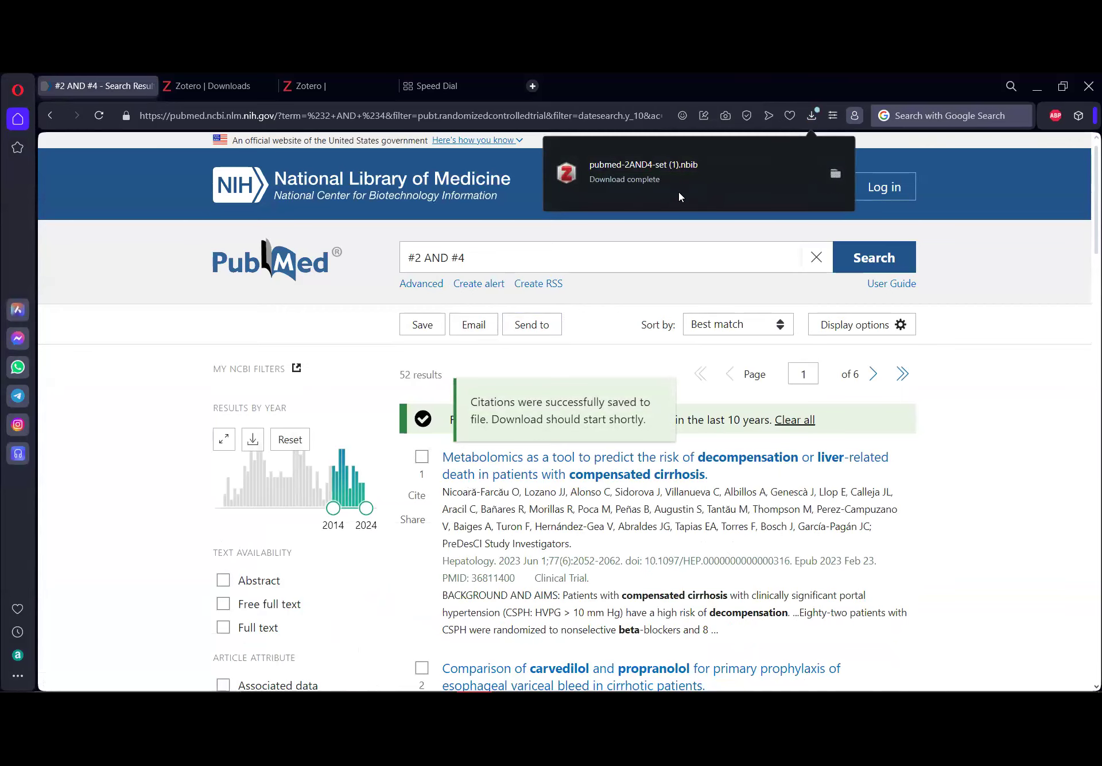
- Open Zotero and import the downloaded pubmed-2AND4-set (1) file without a new collection, copying files to the Zotero storage folder
{"action": "left_click", "coordinate": [670, 188]}
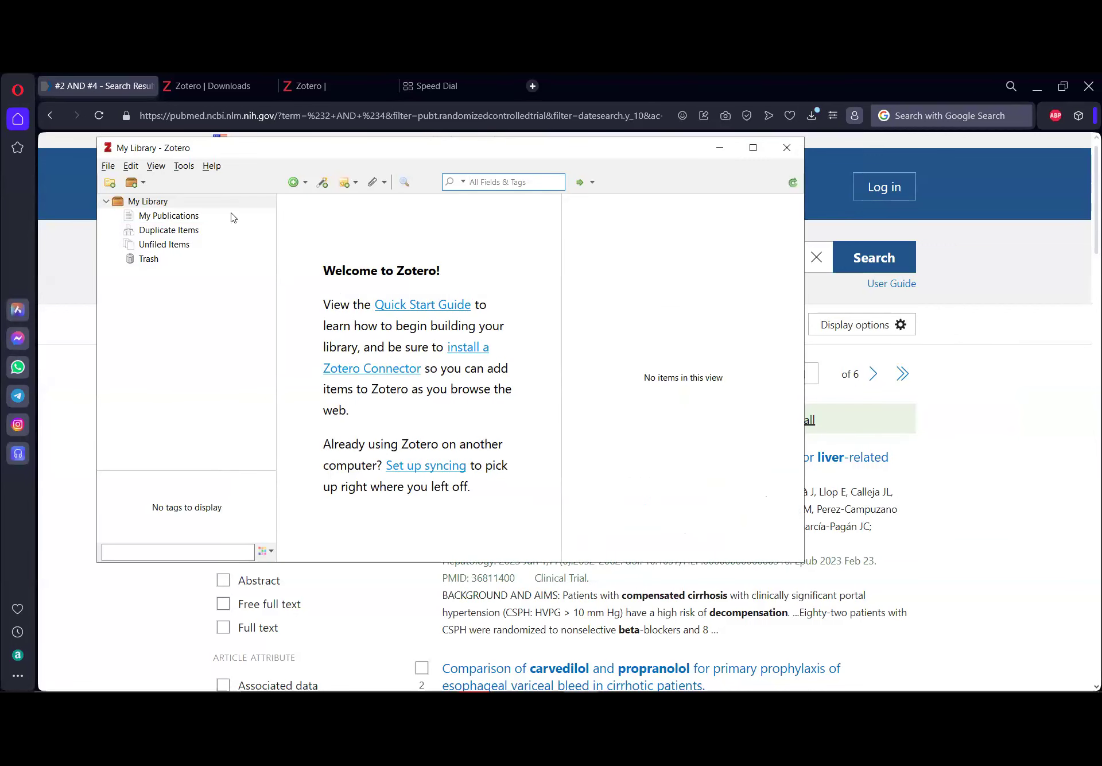
{"action": "left_click", "coordinate": [110, 168]}
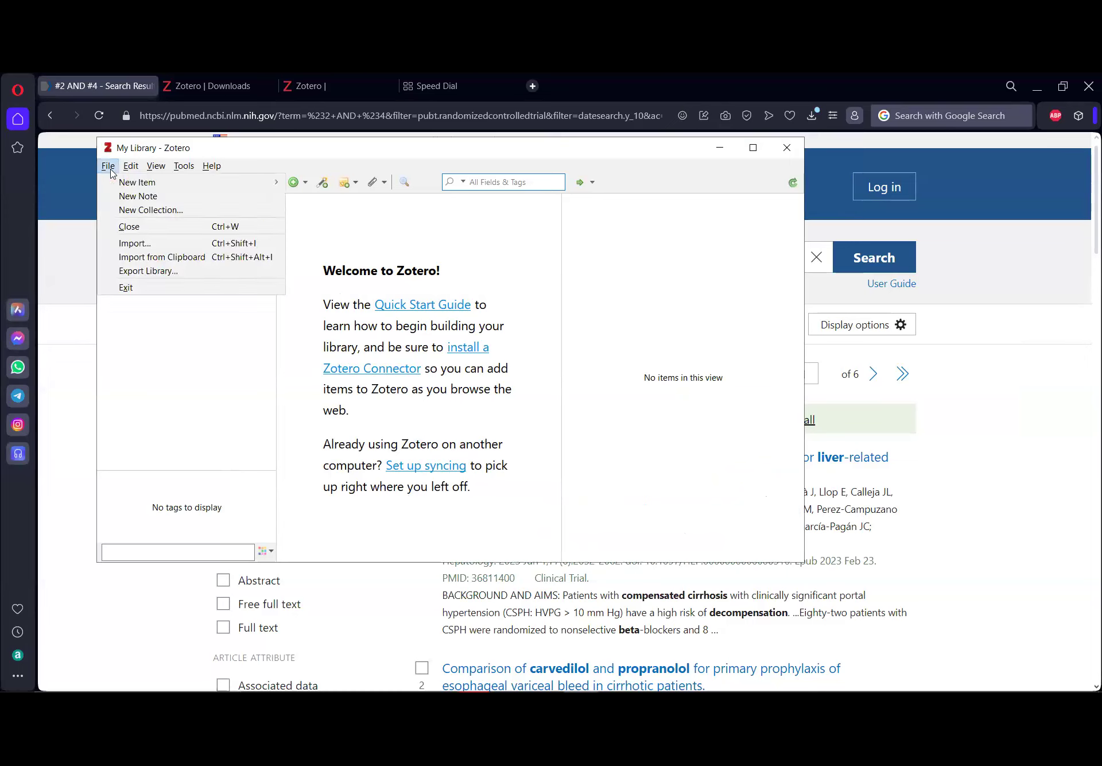
{"action": "left_click", "coordinate": [135, 243]}
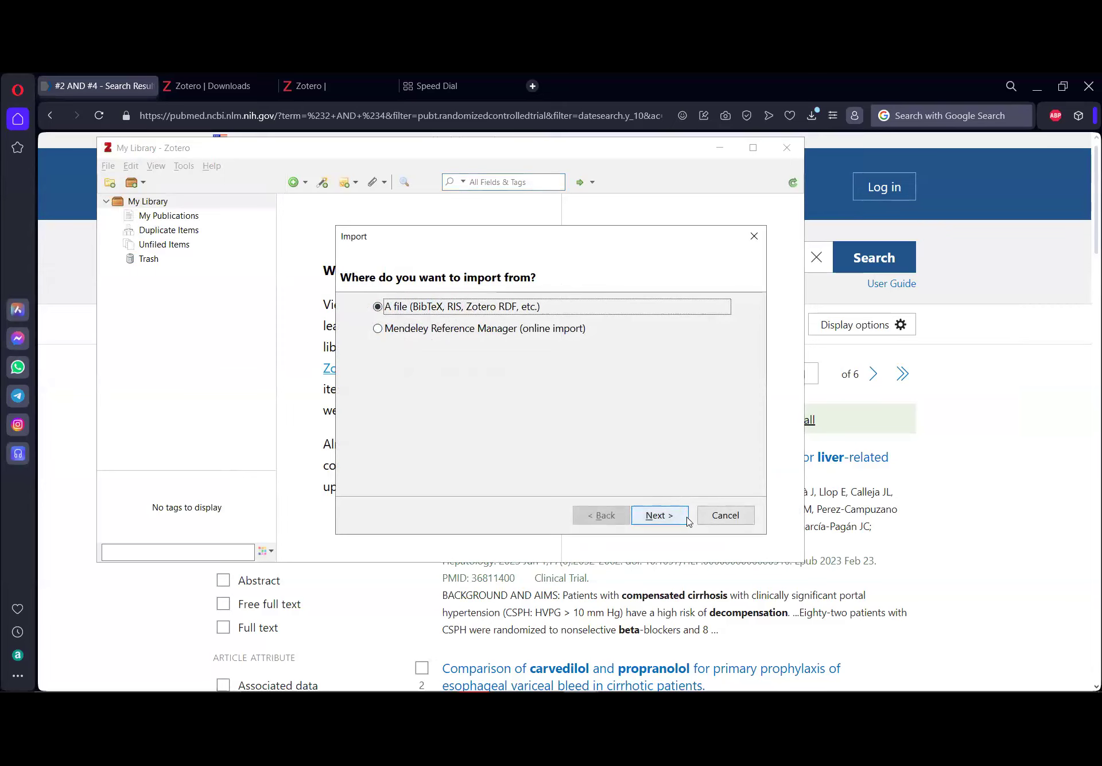
{"action": "left_click", "coordinate": [660, 515]}
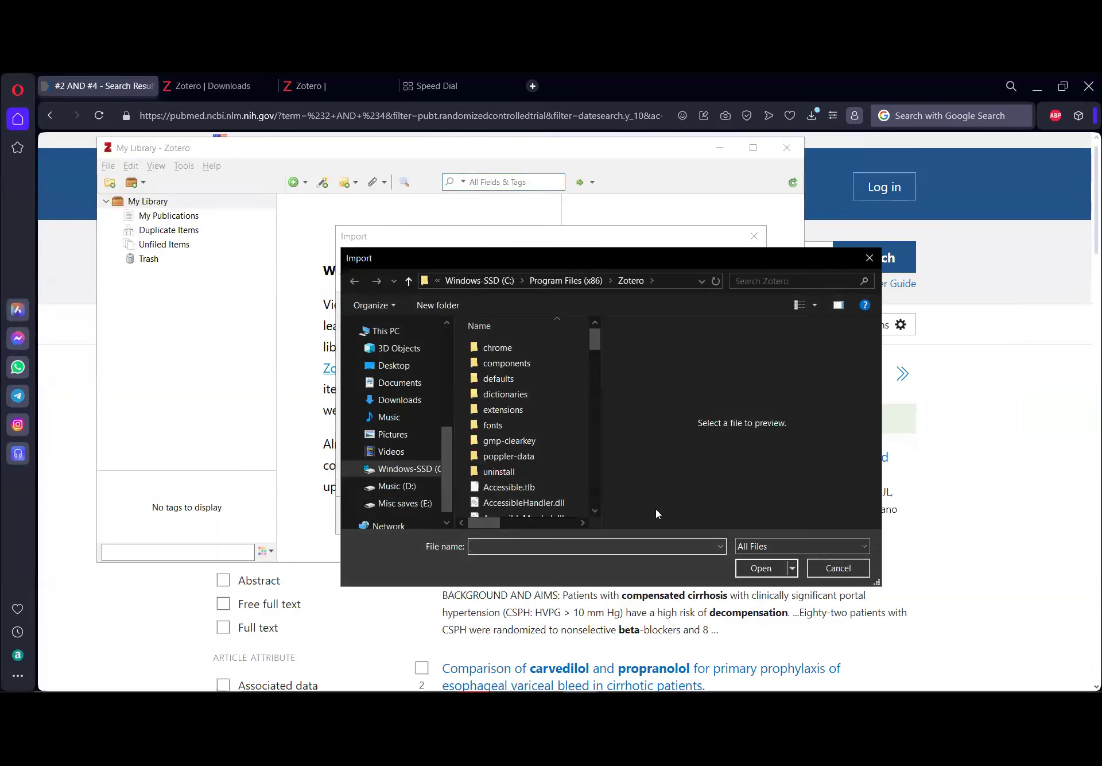
{"action": "left_click", "coordinate": [396, 400]}
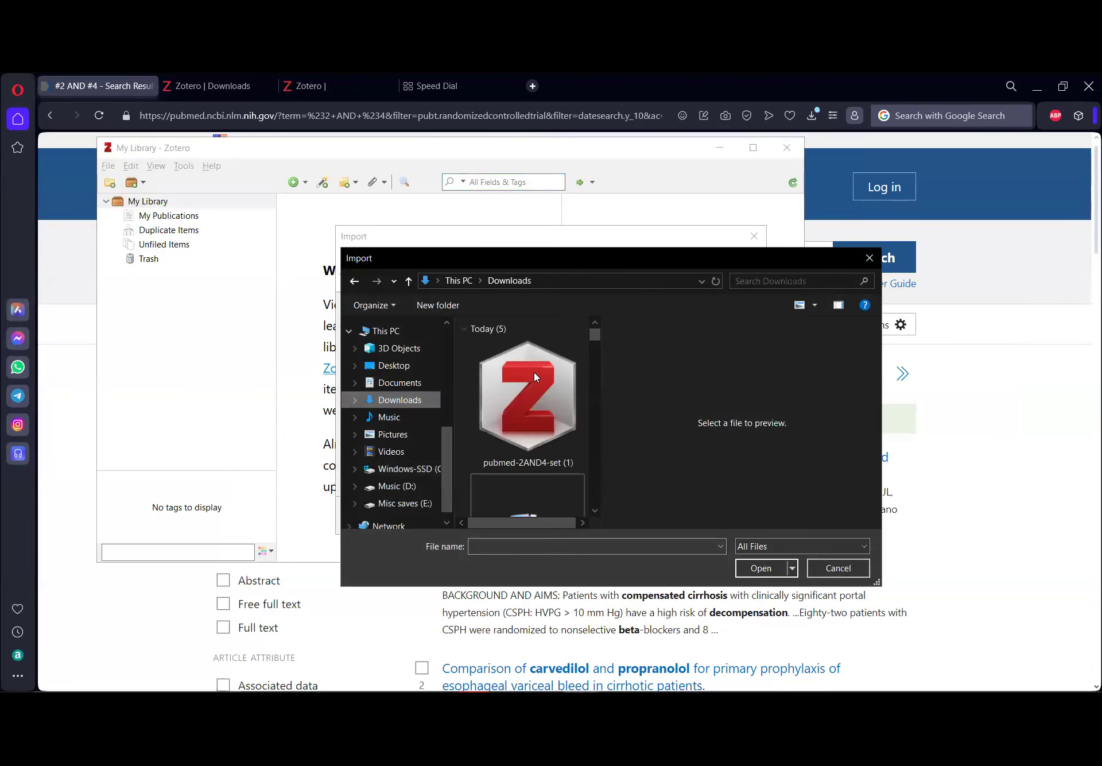
{"action": "double_click", "coordinate": [532, 375]}
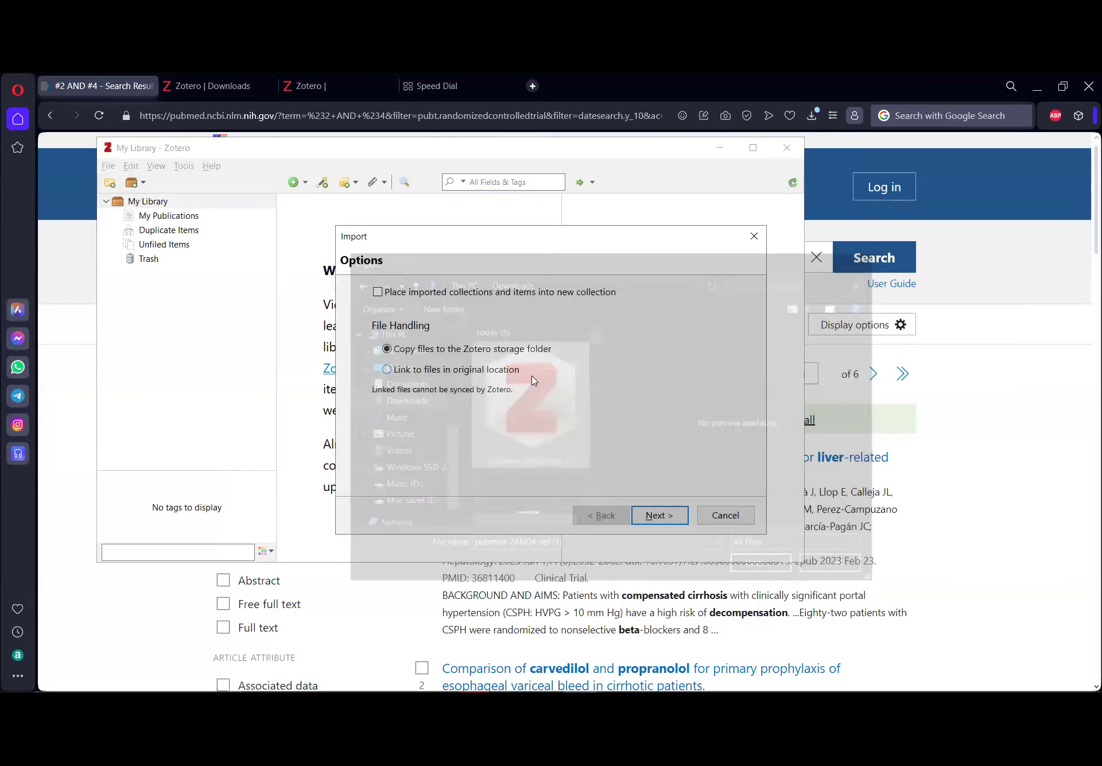
{"action": "left_click", "coordinate": [655, 514]}
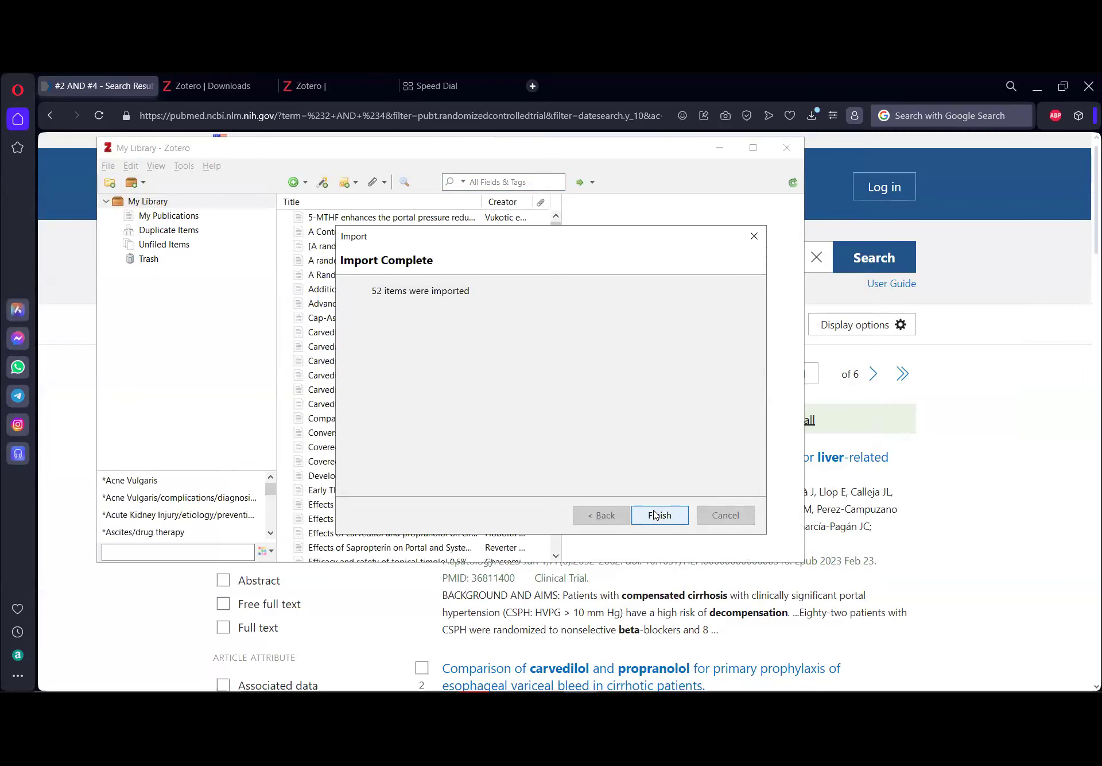
{"action": "left_click", "coordinate": [655, 514]}
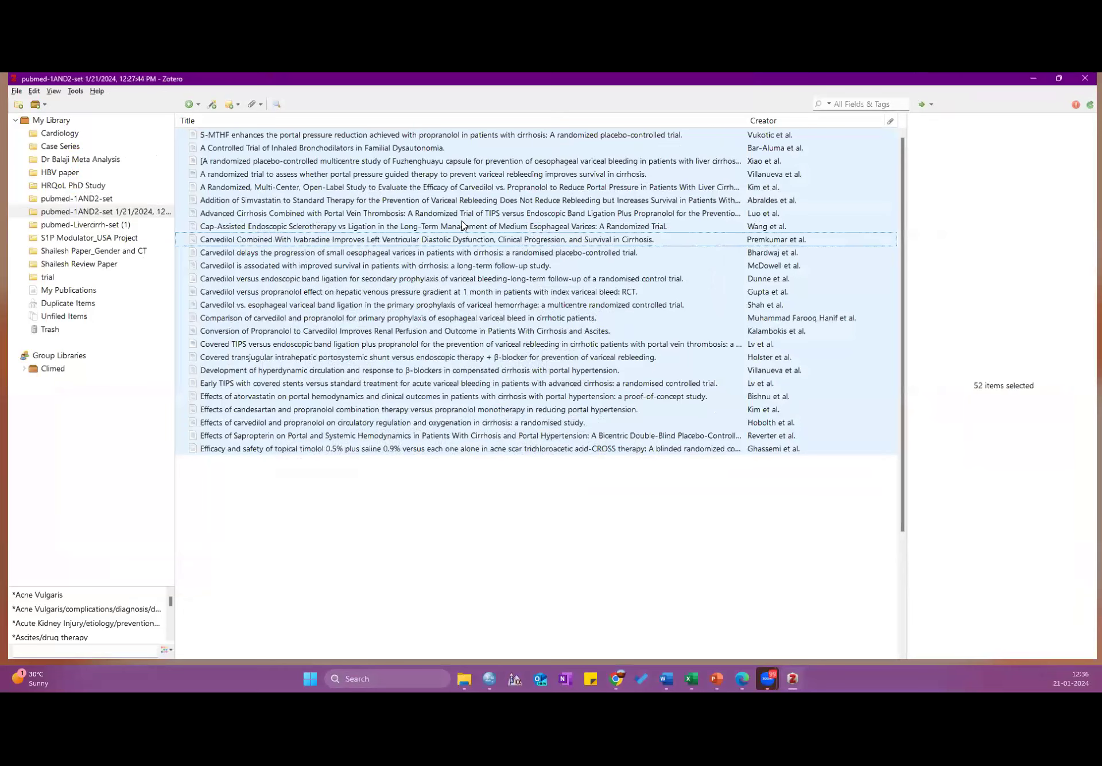
{"action": "right_click", "coordinate": [462, 224]}
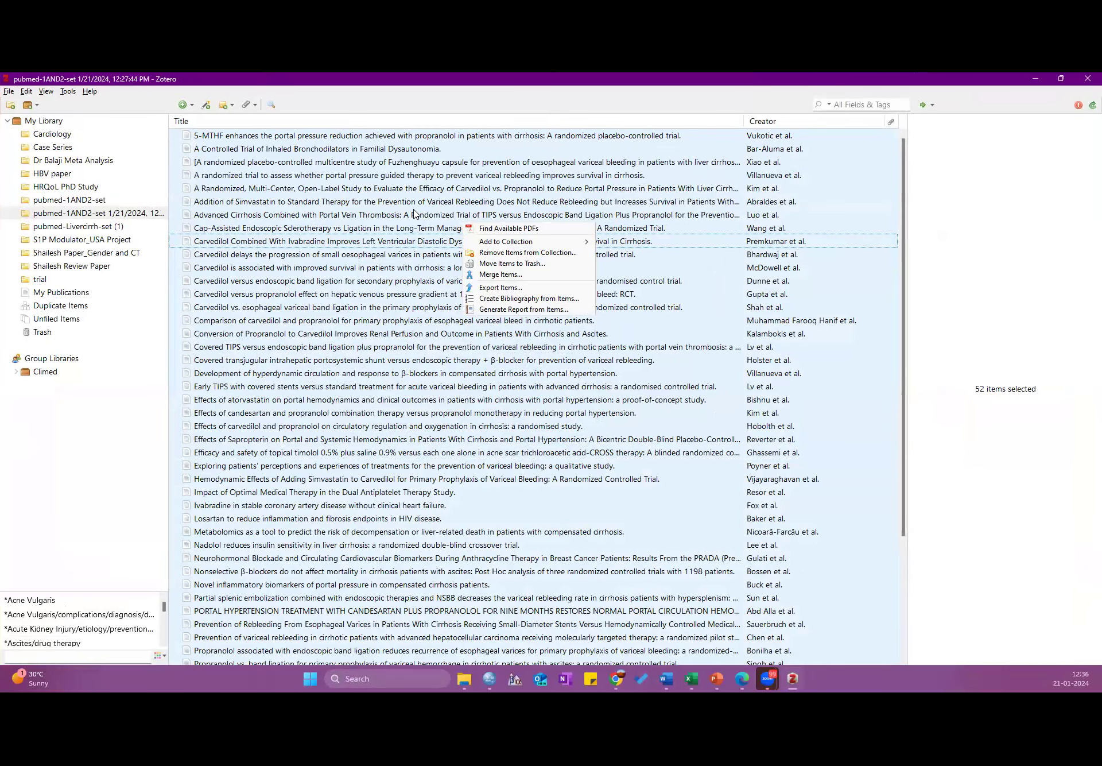
{"action": "left_click", "coordinate": [413, 229]}
{"action": "key", "text": "Up"}
{"action": "key", "text": "Up"}
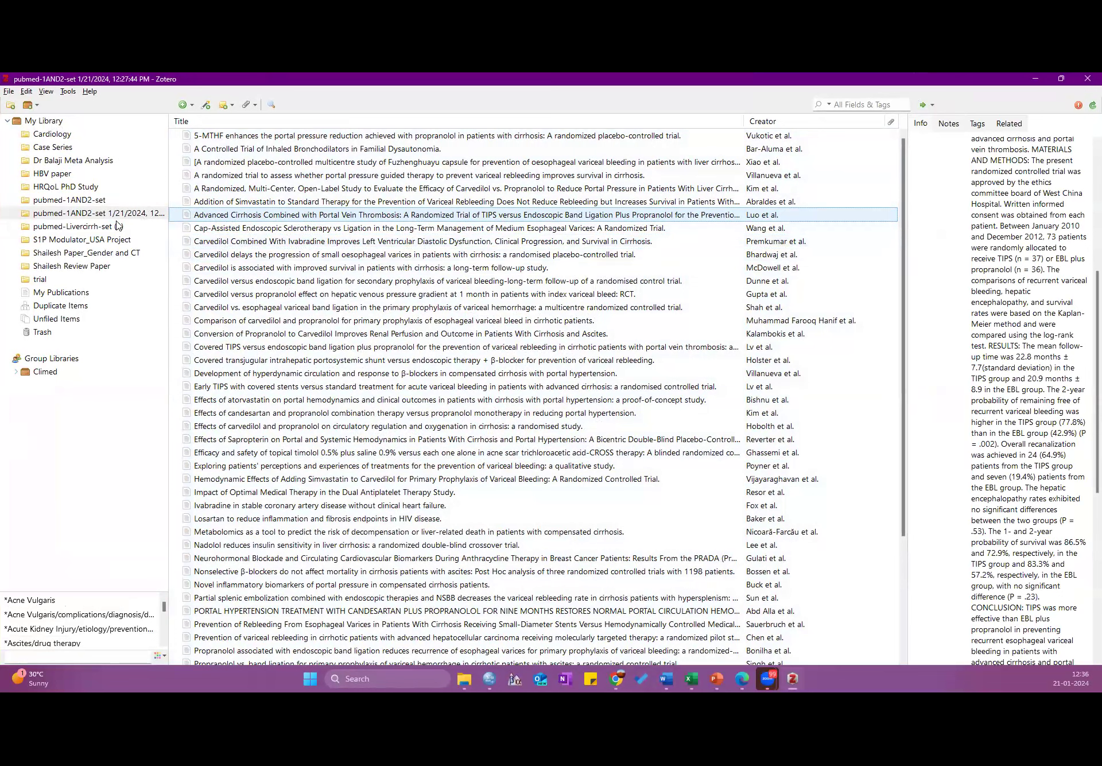
- Export the pubmed-1AND2-set 1/21/2024 collection as CSV without notes, in Unicode (UTF-8 without BOM), to the Downloads folder
{"action": "left_click", "coordinate": [72, 215]}
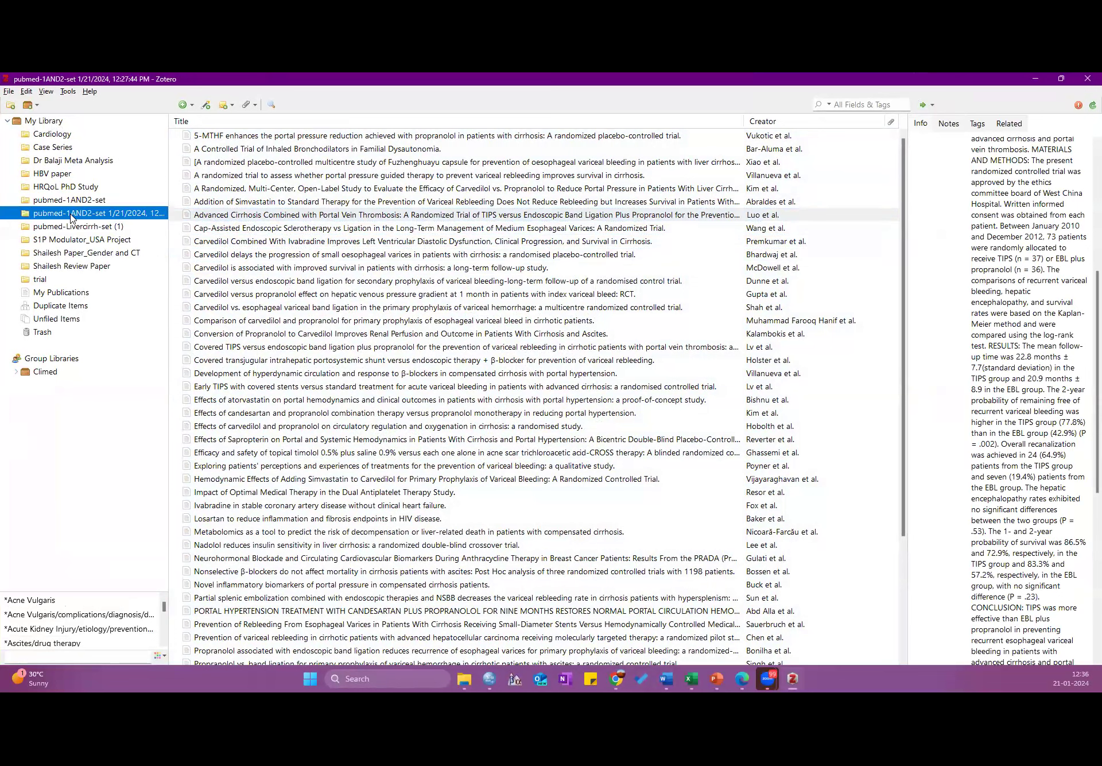
{"action": "right_click", "coordinate": [126, 217]}
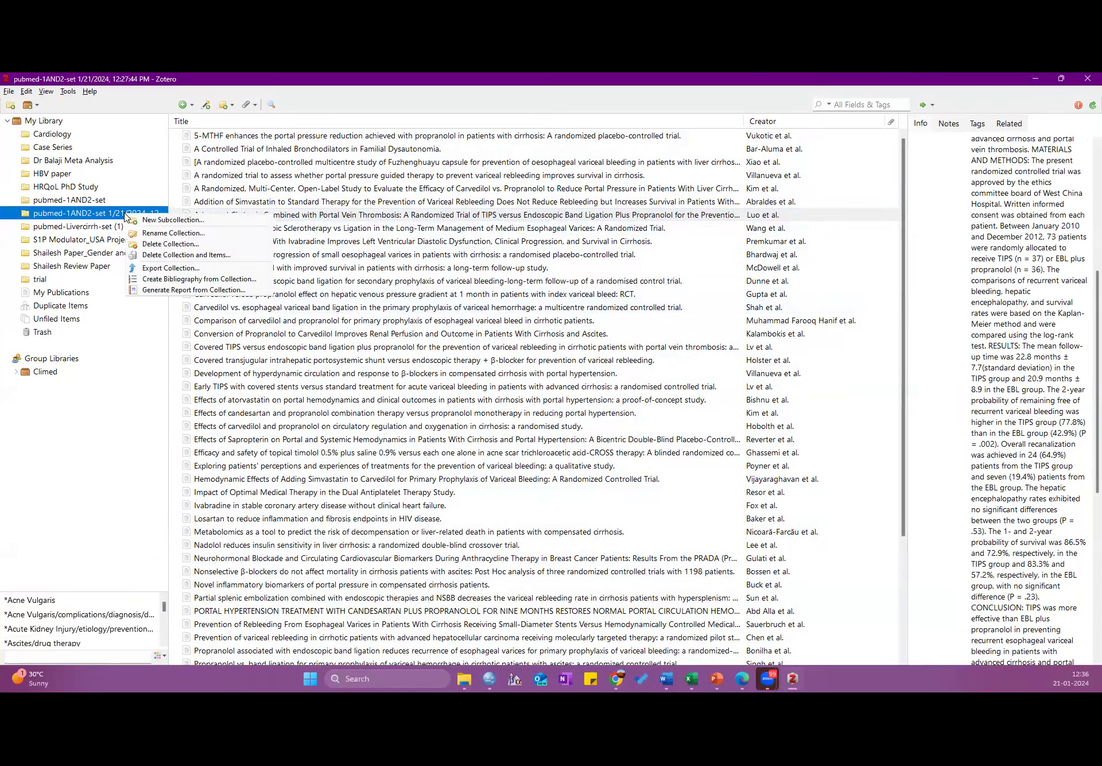
{"action": "left_click", "coordinate": [158, 268]}
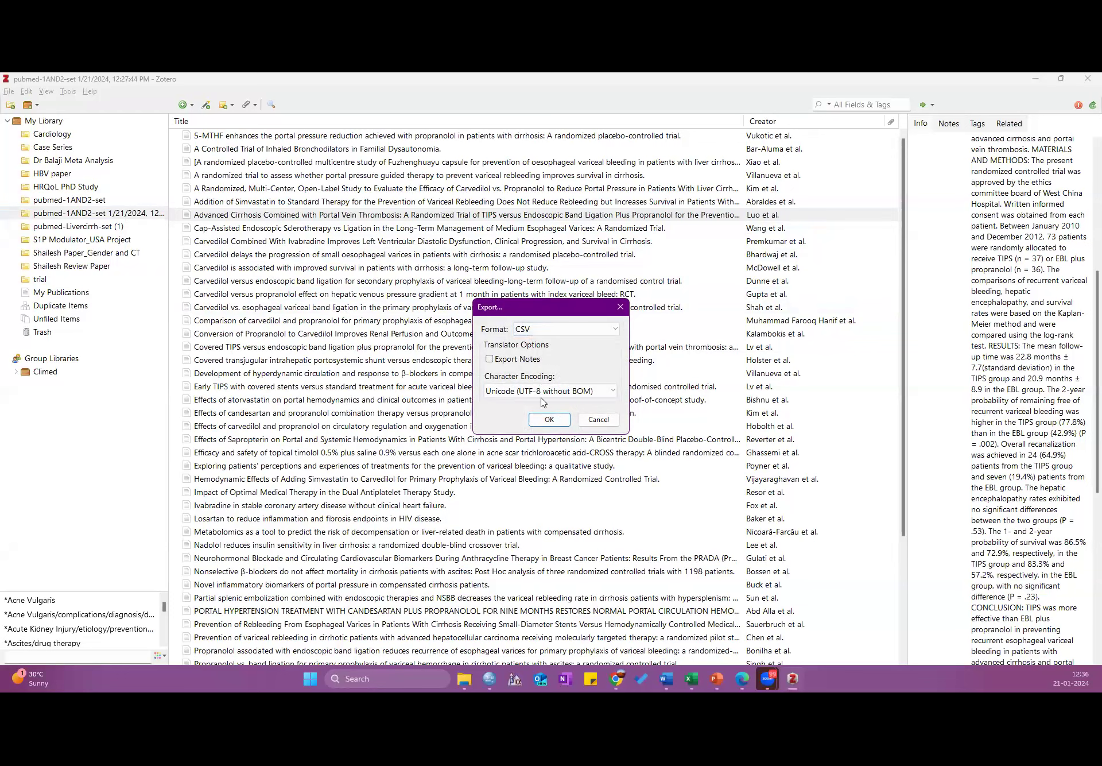
{"action": "left_click", "coordinate": [548, 419]}
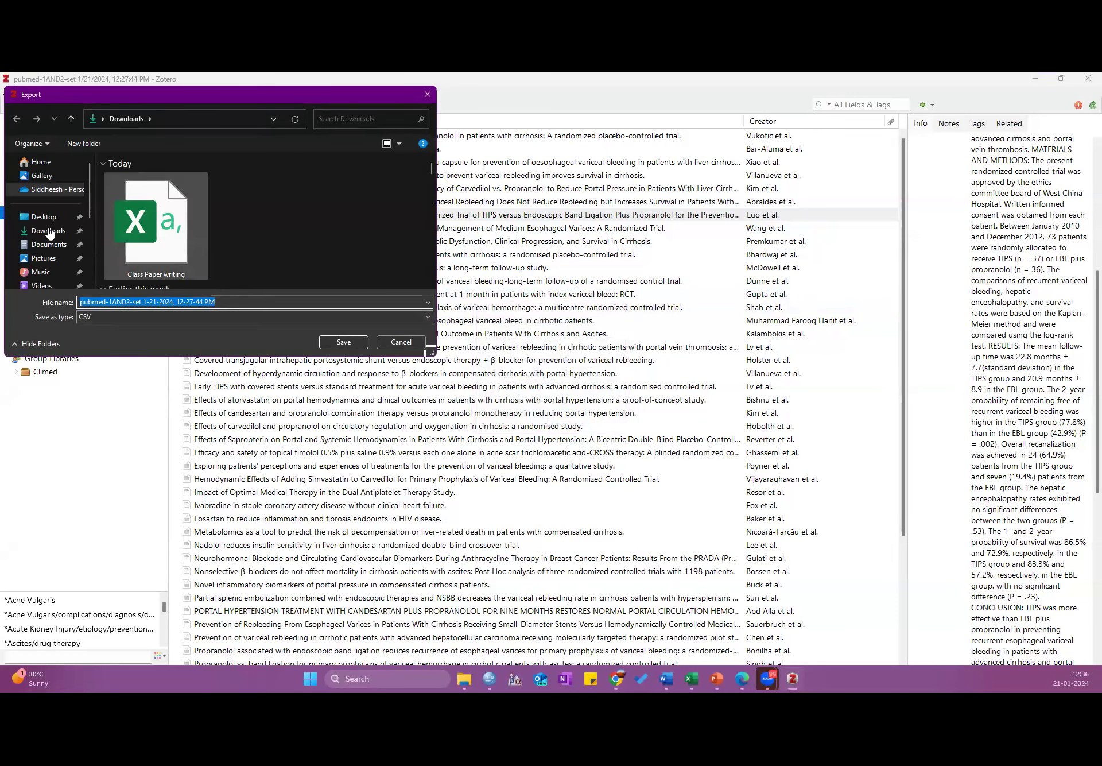
{"action": "left_click", "coordinate": [342, 342]}
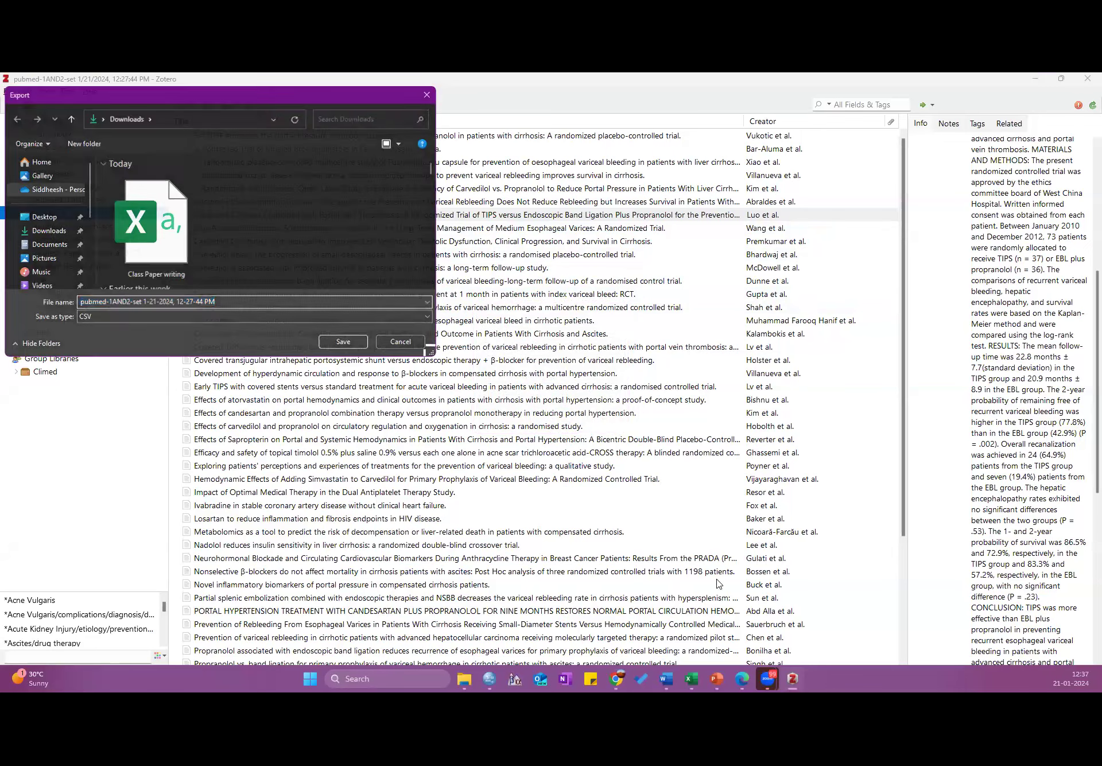
- Switch to the Class Paper writing workbook in Excel and return to the first columns of its Class Paper writing sheet
{"action": "mouse_move", "coordinate": [689, 678]}
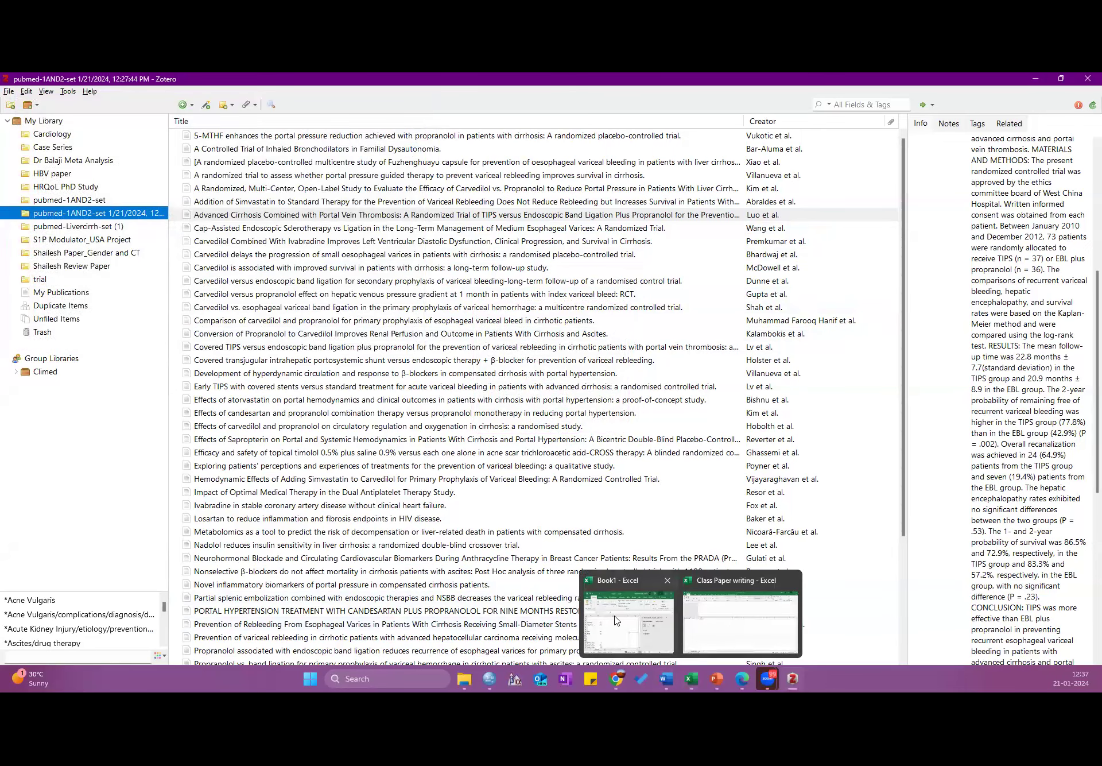
{"action": "left_click", "coordinate": [744, 618]}
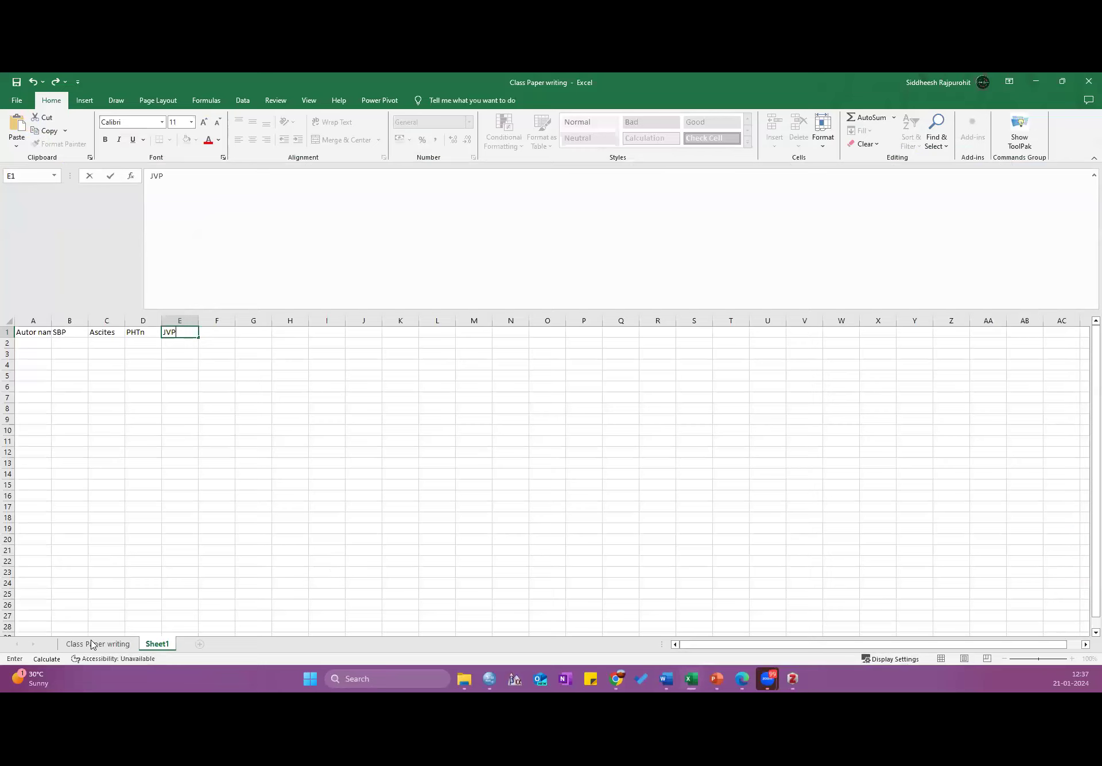
{"action": "key", "text": "ctrl+Page_Up"}
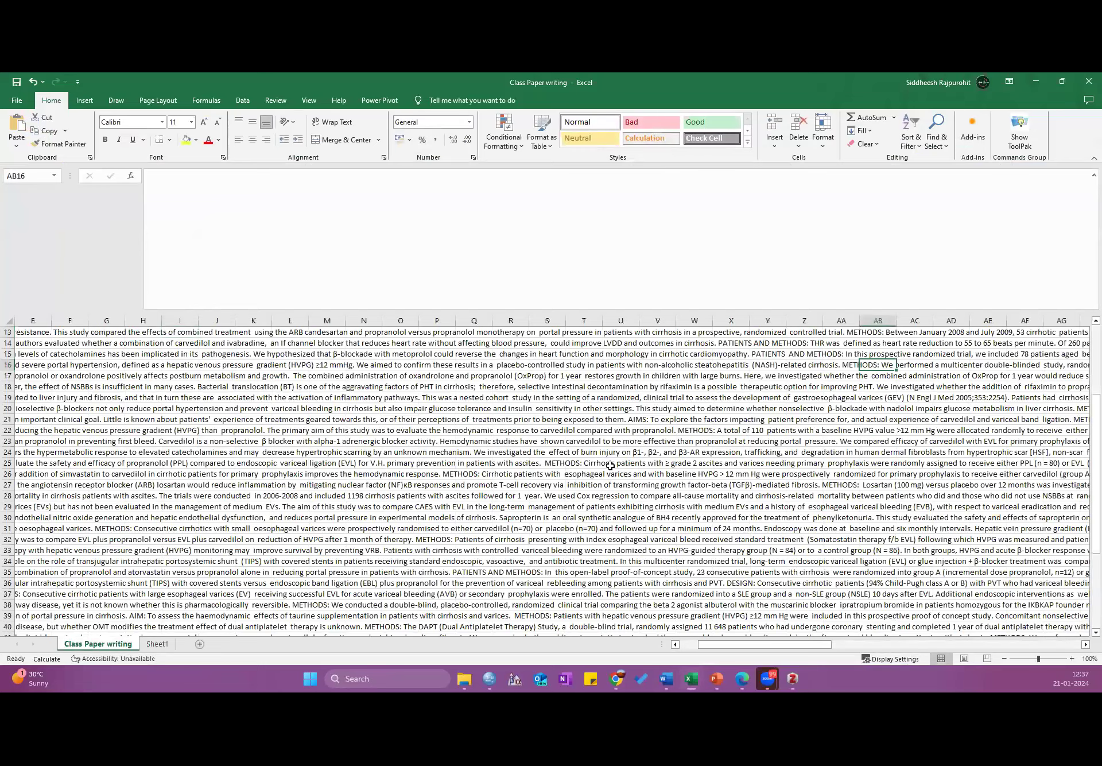
{"action": "key", "text": "Left"}
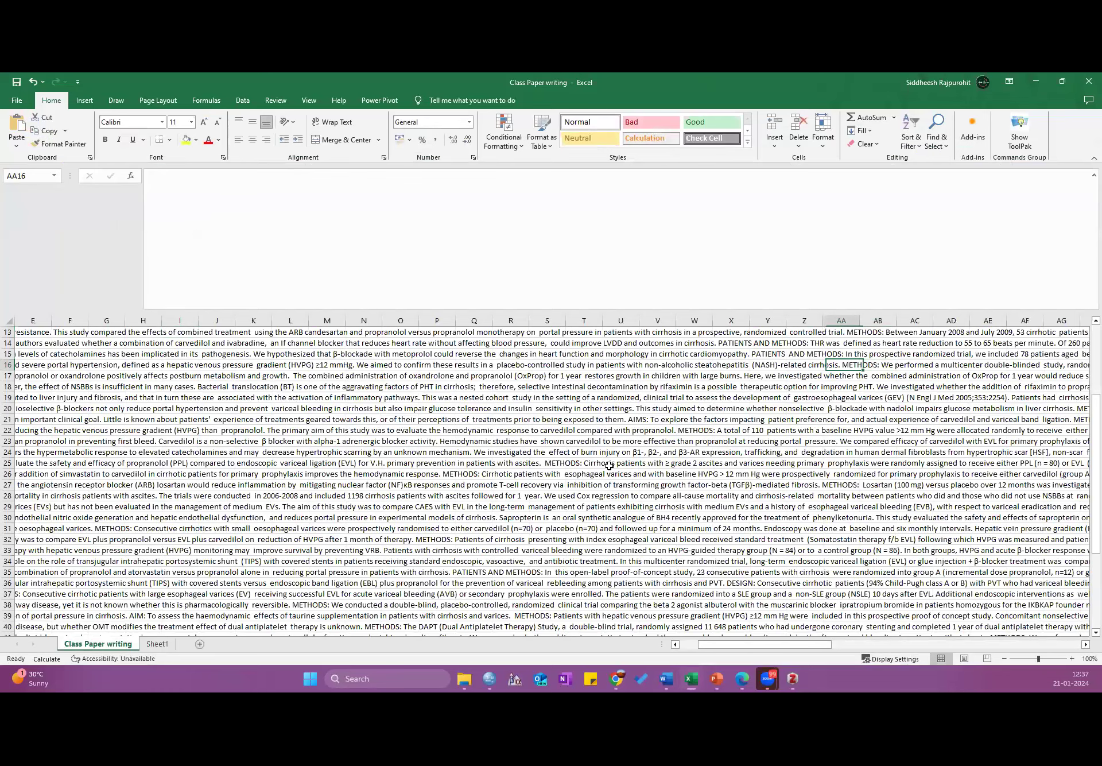
{"action": "key", "text": "ctrl+Left"}
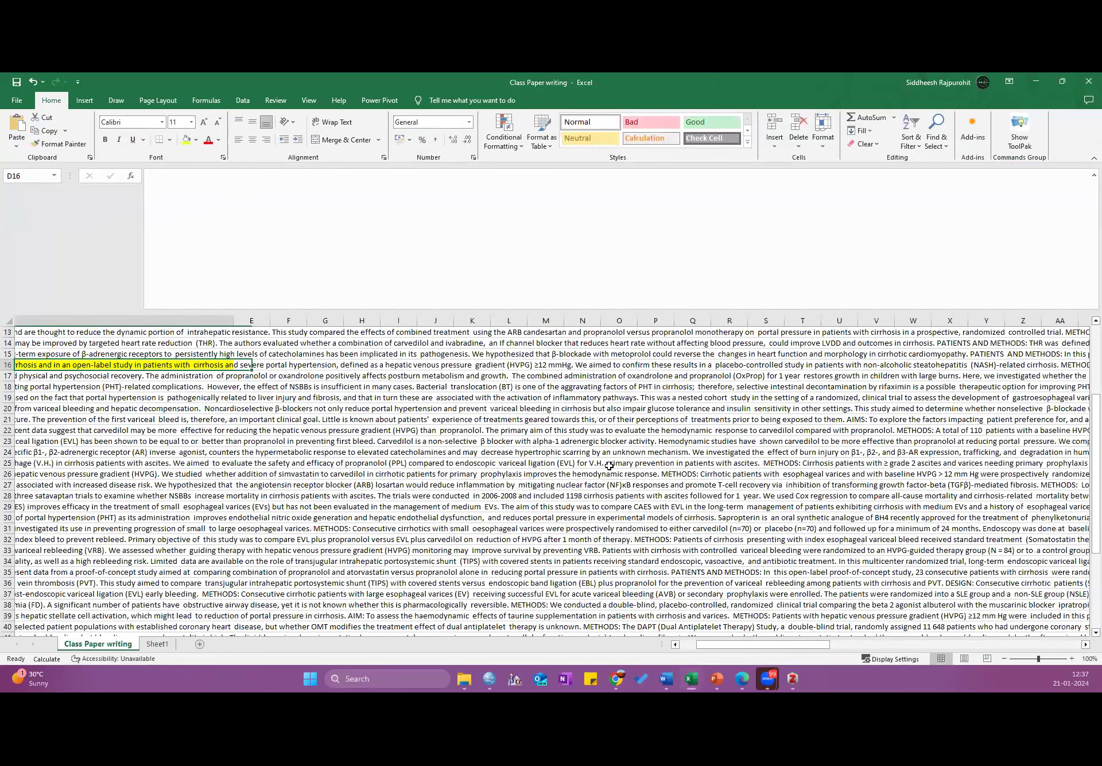
{"action": "key", "text": "ctrl+Left"}
{"action": "key", "text": "Right"}
{"action": "key", "text": "ctrl+Up"}
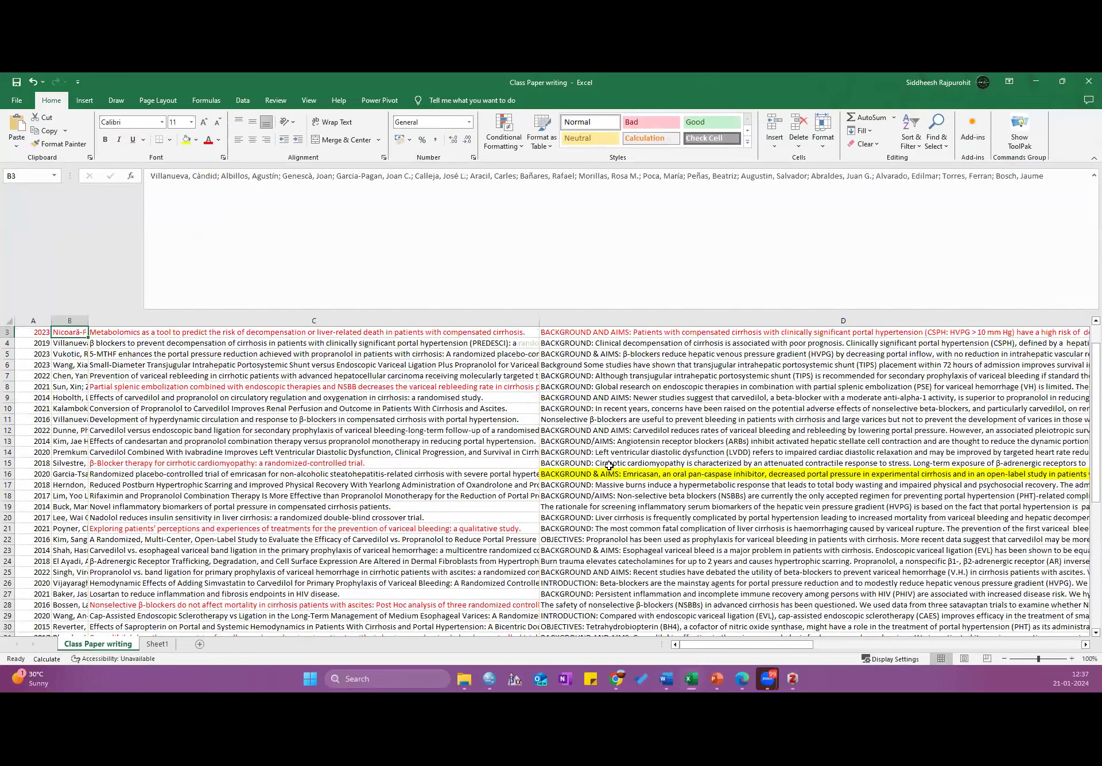
- Select the Title column and look through the screened titles down to row 53 and back
{"action": "left_click", "coordinate": [371, 315]}
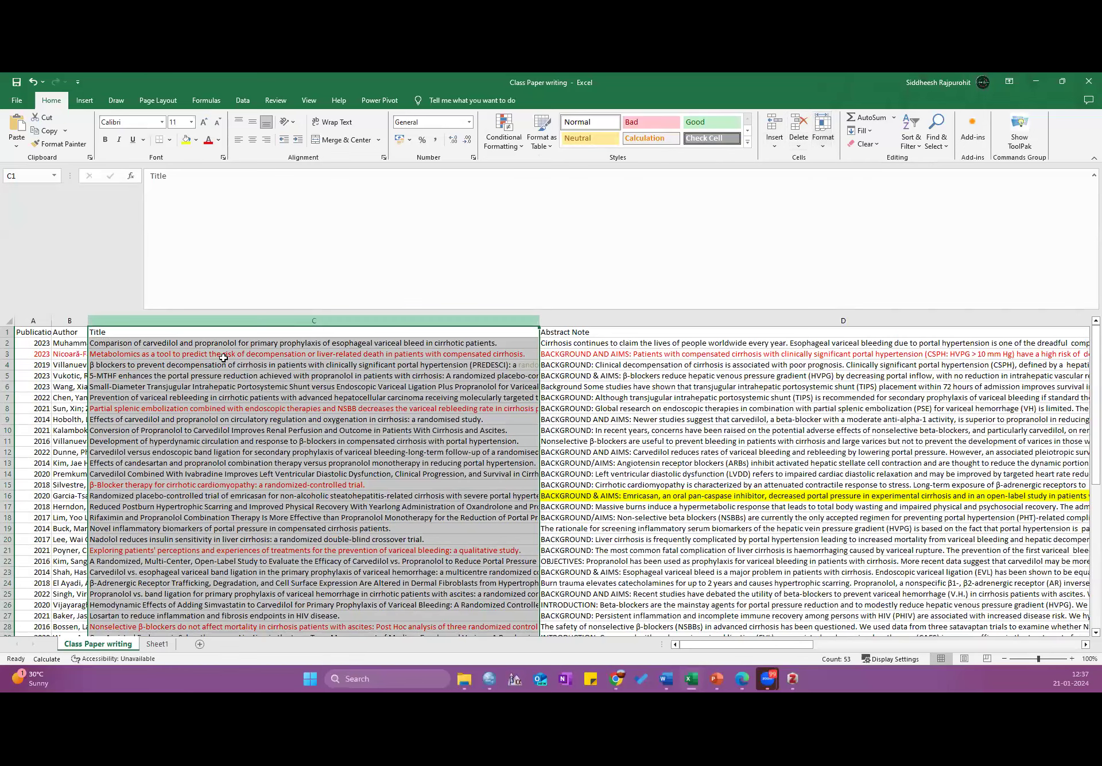
{"action": "scroll", "coordinate": [159, 343], "scroll_direction": "down", "scroll_amount": 9}
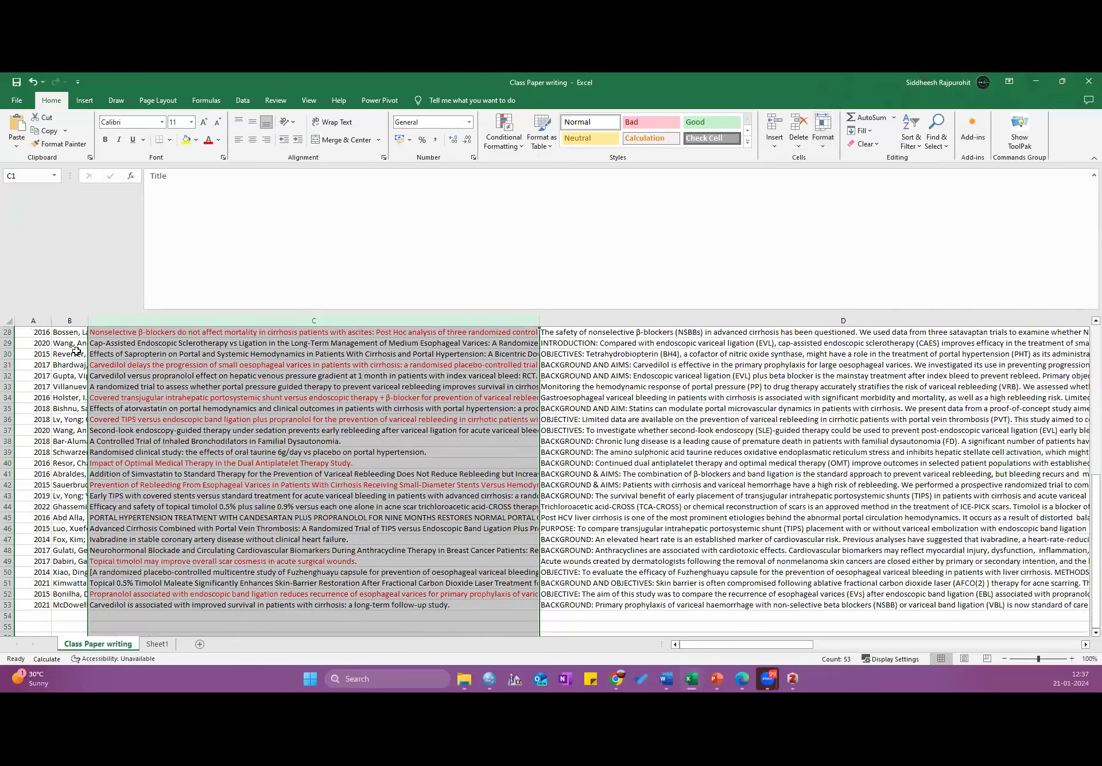
{"action": "scroll", "coordinate": [68, 347], "scroll_direction": "up", "scroll_amount": 6}
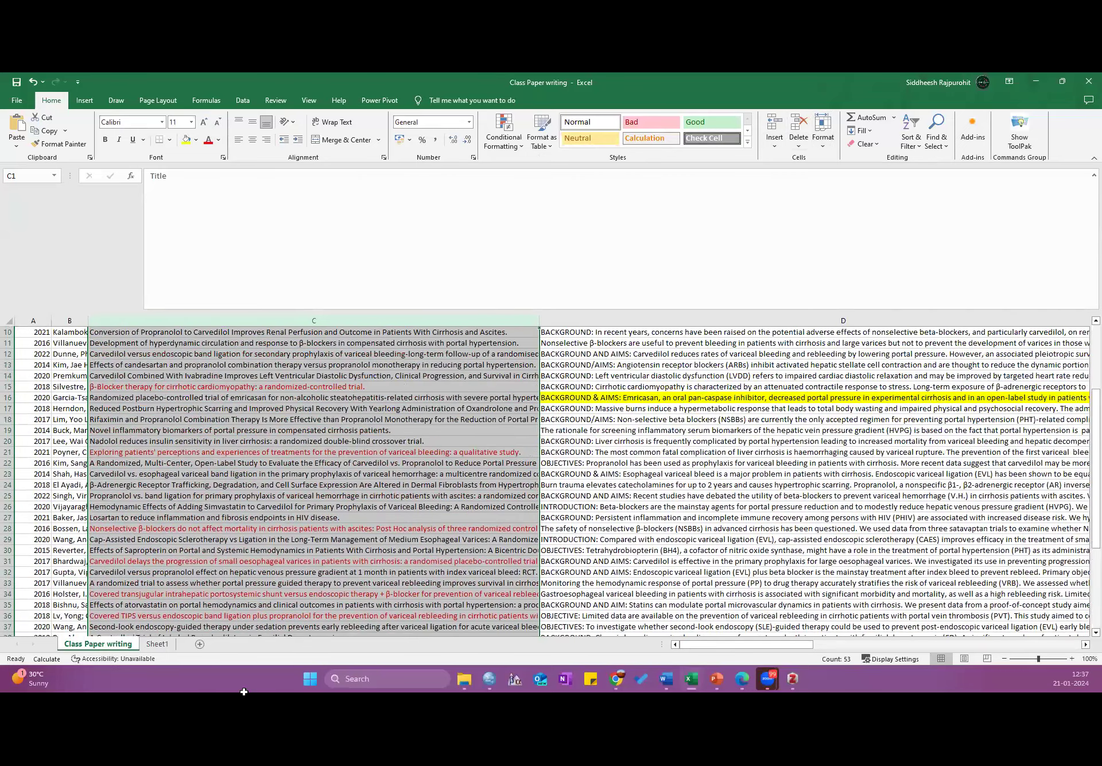
{"action": "scroll", "coordinate": [232, 608], "scroll_direction": "up", "scroll_amount": 3}
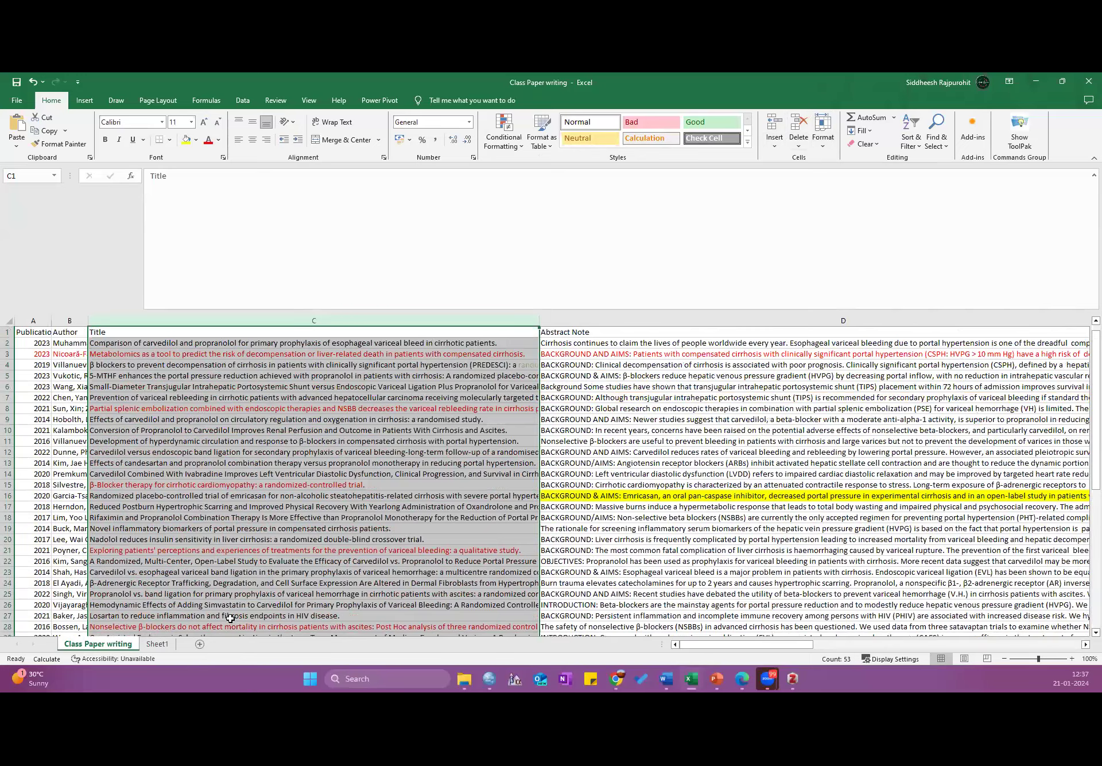
- Run Remove Duplicates on titles C2 to C53, expanding the selection to compare publication year, author, title and abstract note
{"action": "key", "text": "Down"}
{"action": "key", "text": "Down"}
{"action": "key", "text": "Down"}
{"action": "key", "text": "Up"}
{"action": "key", "text": "Up"}
{"action": "key", "text": "shift+Down"}
{"action": "key", "text": "shift+Down"}
{"action": "key", "text": "shift+Down"}
{"action": "key", "text": "shift+Down"}
{"action": "key", "text": "shift+Down"}
{"action": "key", "text": "shift+Down"}
{"action": "key", "text": "shift+Down"}
{"action": "key", "text": "shift+Down"}
{"action": "key", "text": "shift+Down"}
{"action": "key", "text": "shift+Down"}
{"action": "key", "text": "shift+Down"}
{"action": "key", "text": "shift+Down"}
{"action": "key", "text": "shift+Down"}
{"action": "key", "text": "shift+Down"}
{"action": "key", "text": "shift+Down"}
{"action": "key", "text": "shift+Down"}
{"action": "key", "text": "shift+Down"}
{"action": "key", "text": "shift+Down"}
{"action": "key", "text": "shift+Down"}
{"action": "key", "text": "shift+Down"}
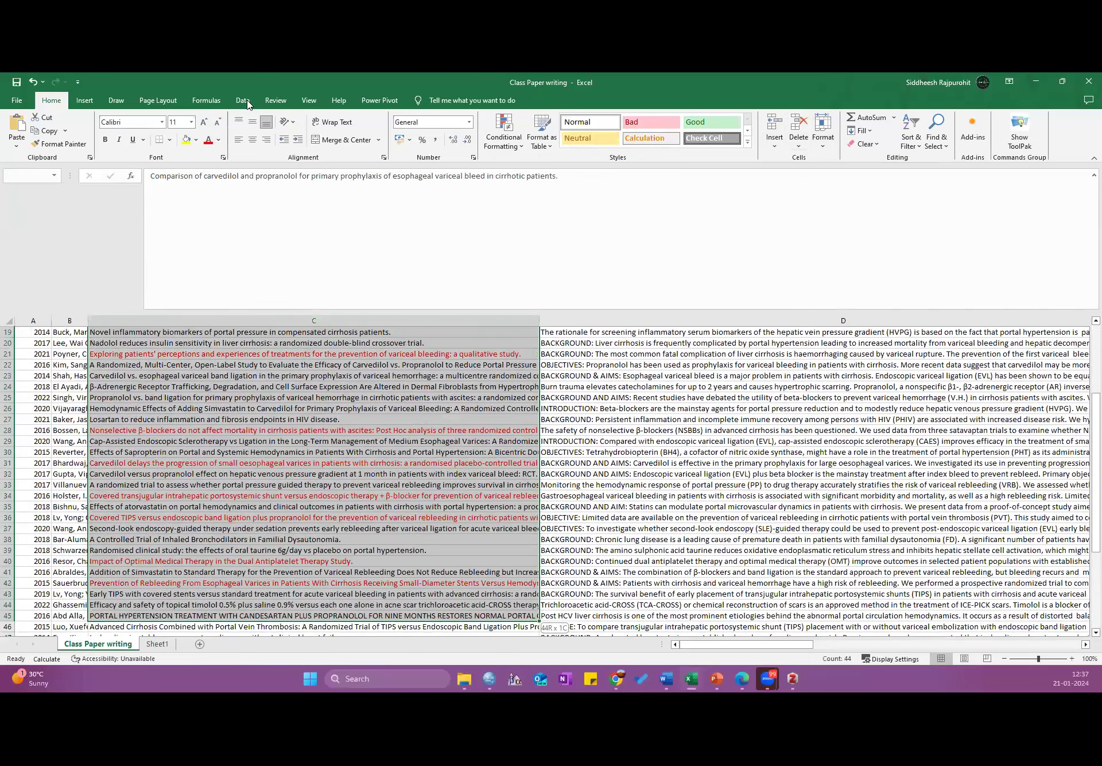
{"action": "key", "text": "shift+Down"}
{"action": "key", "text": "shift+Down"}
{"action": "key", "text": "shift+Down"}
{"action": "key", "text": "shift+Down"}
{"action": "key", "text": "shift+Down"}
{"action": "key", "text": "shift+Down"}
{"action": "key", "text": "shift+Down"}
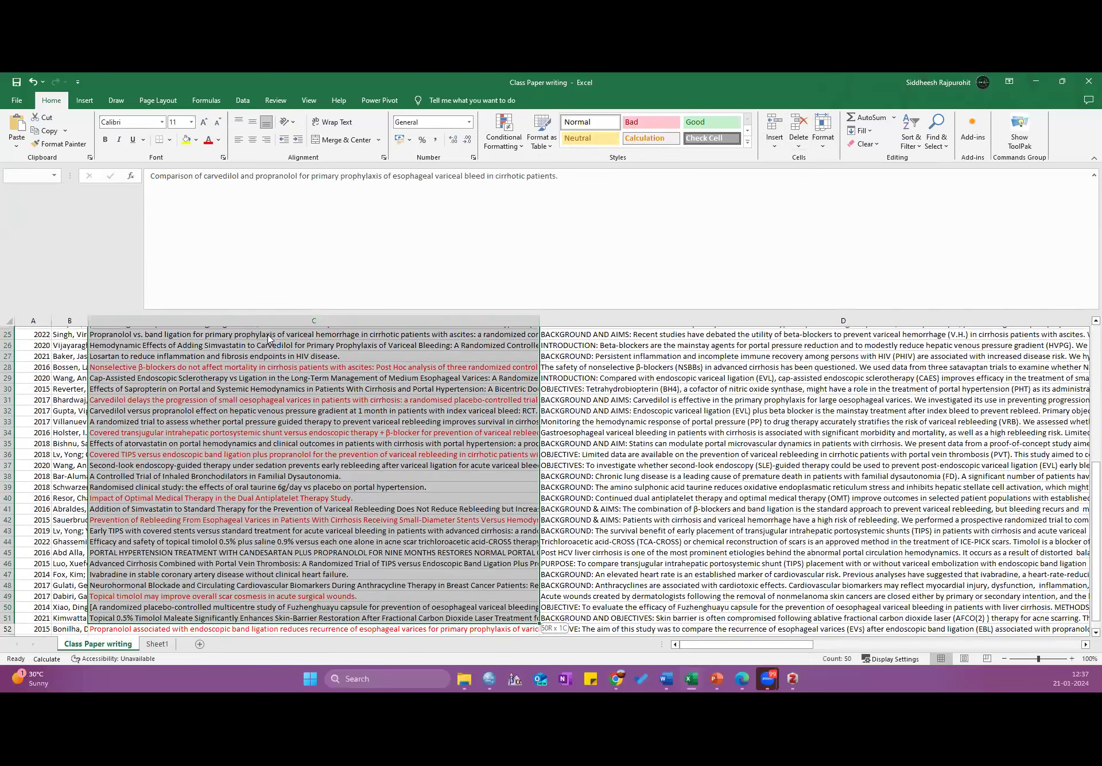
{"action": "key", "text": "shift+Down"}
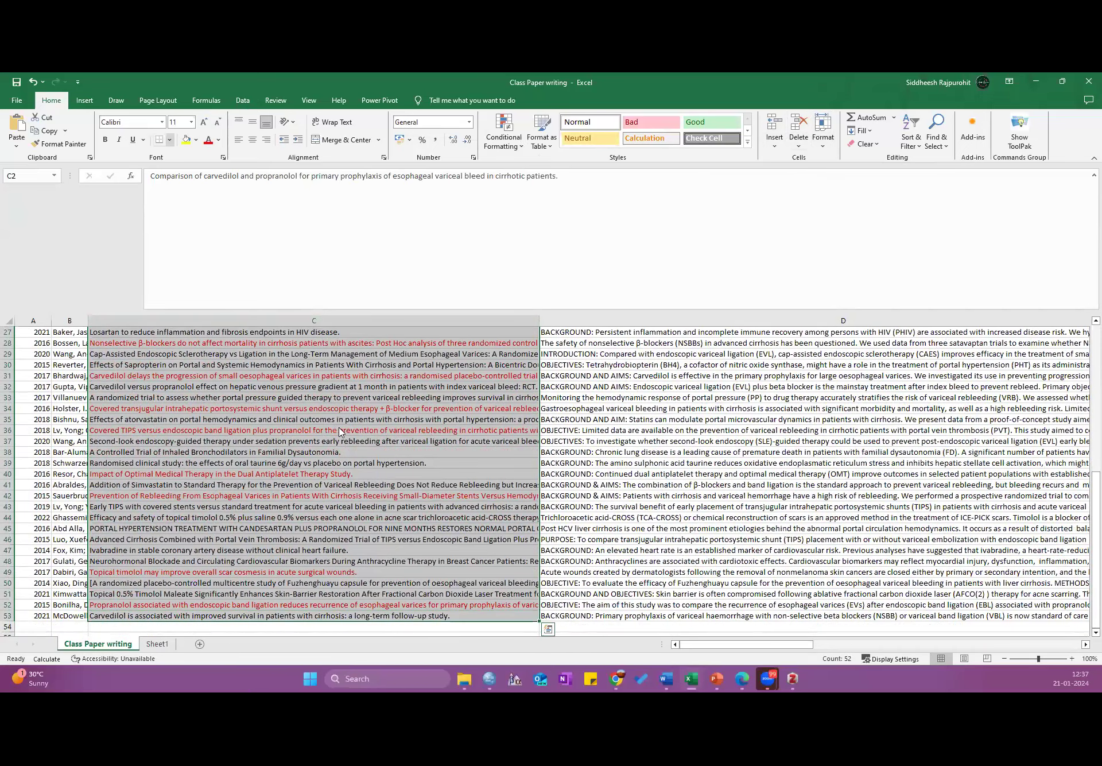
{"action": "key", "text": "alt+a"}
{"action": "key", "text": "m"}
{"action": "key", "text": "Return"}
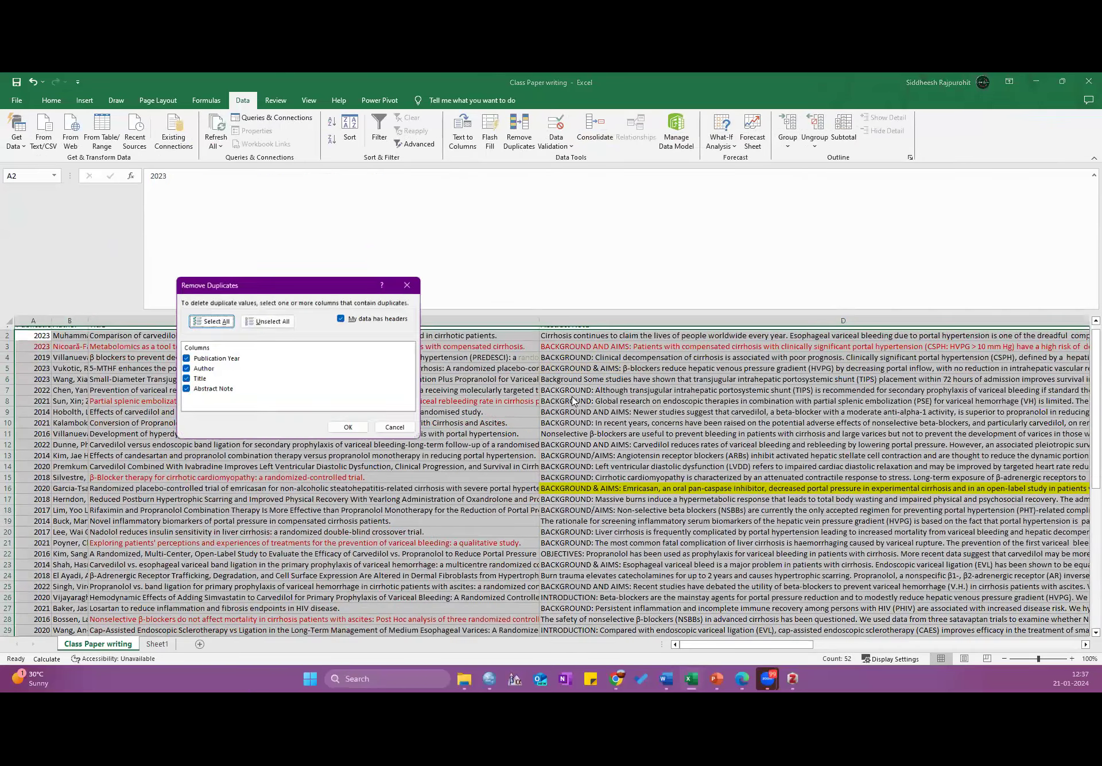
{"action": "key", "text": "Return"}
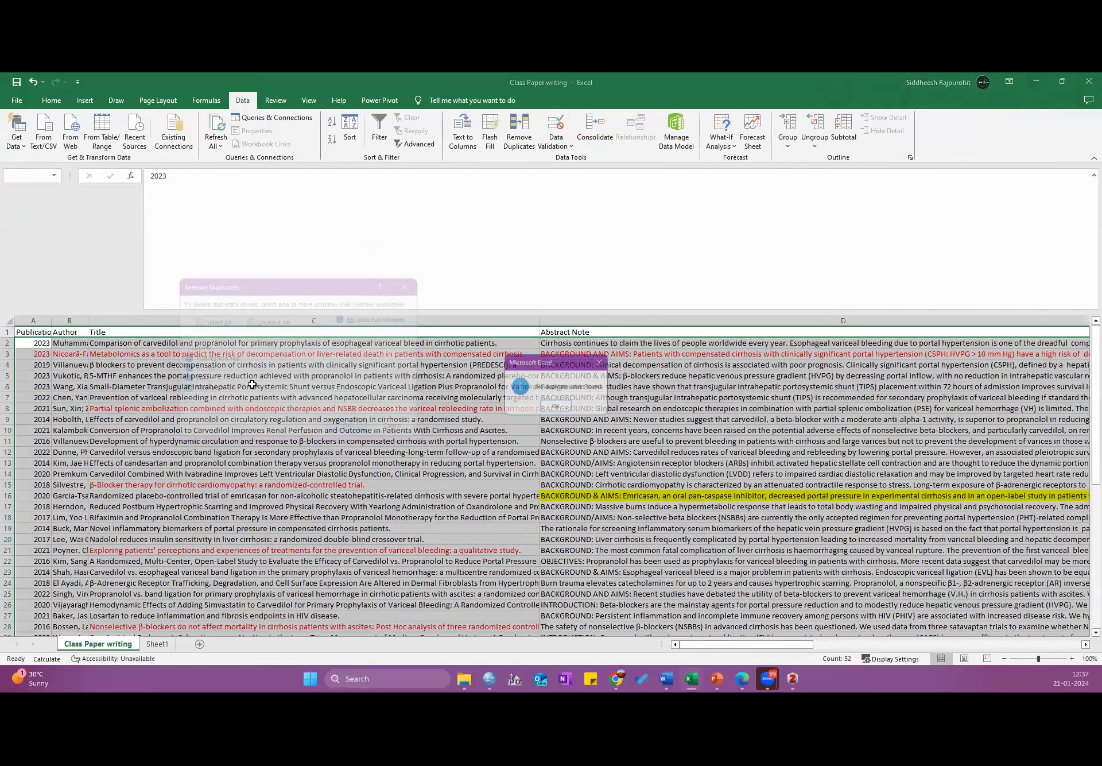
{"action": "key", "text": "Return"}
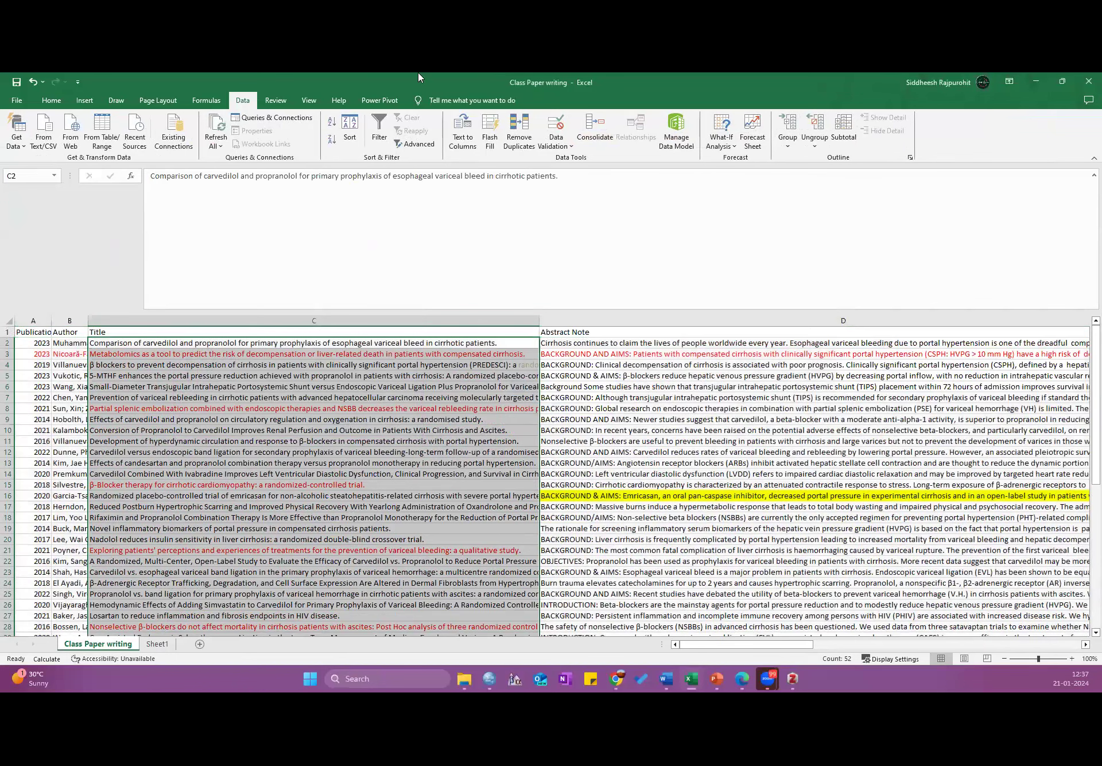
- Add a conditional formatting rule to the Title column that marks duplicate values with Green Fill with Dark Green Text
{"action": "left_click", "coordinate": [265, 319]}
{"action": "left_click", "coordinate": [86, 101]}
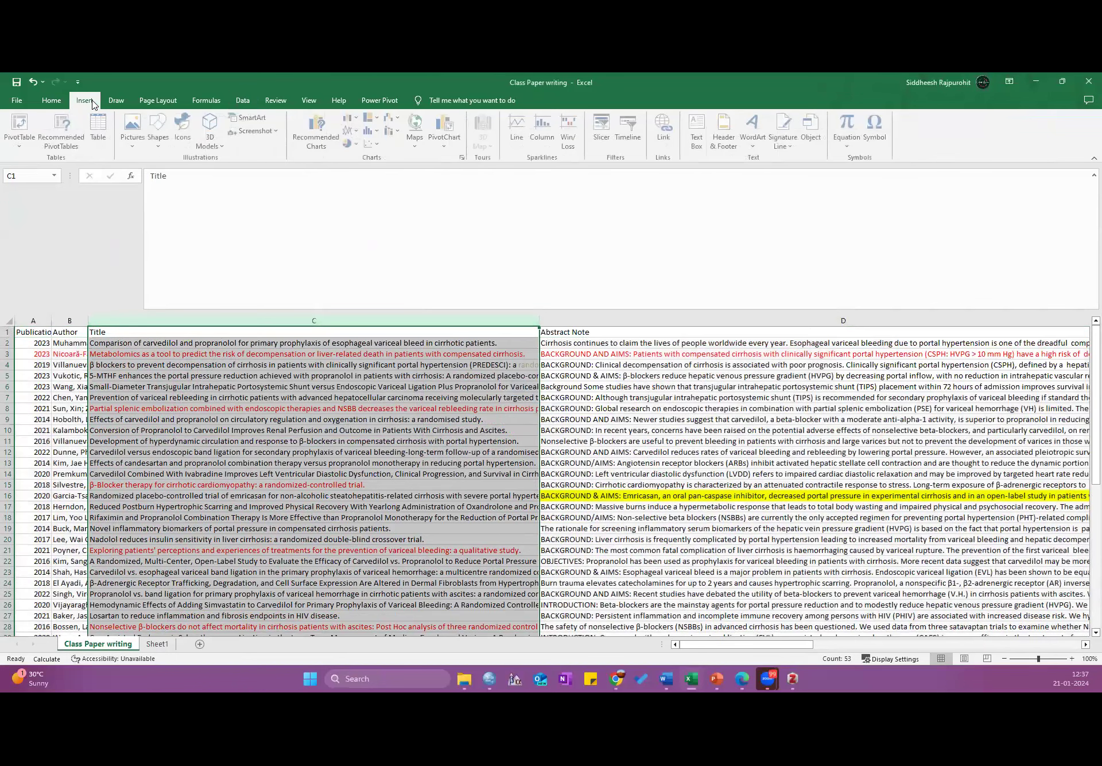
{"action": "left_click", "coordinate": [51, 100]}
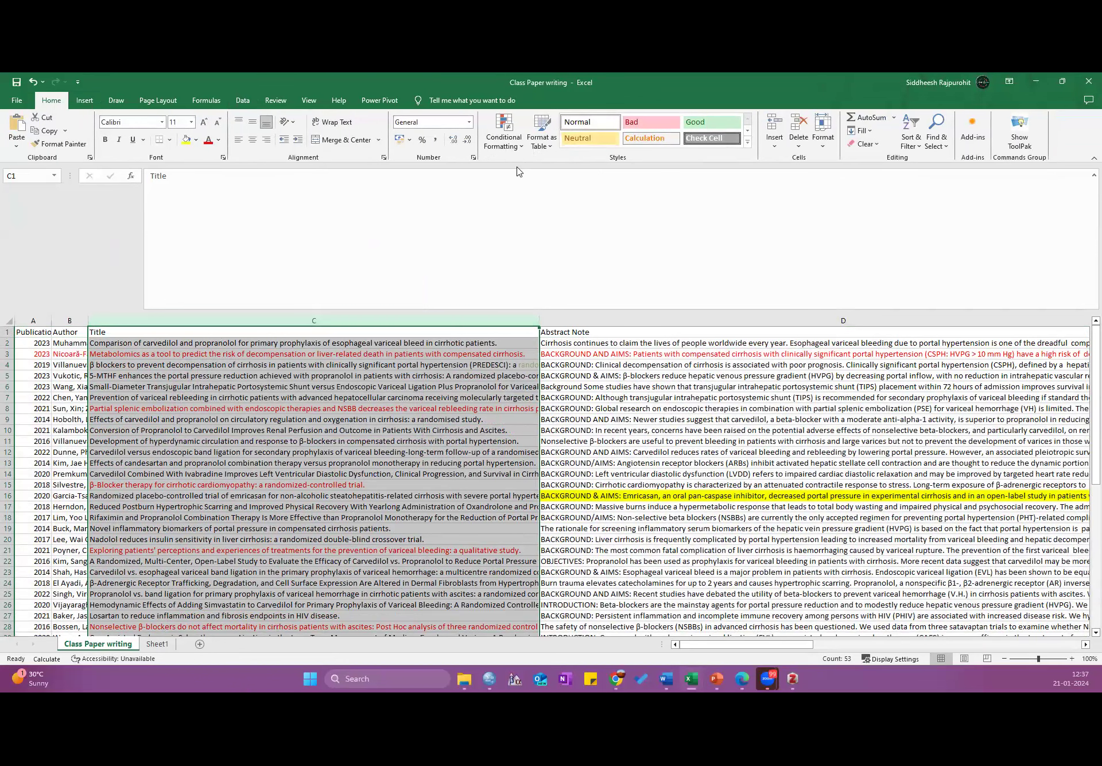
{"action": "left_click", "coordinate": [518, 150]}
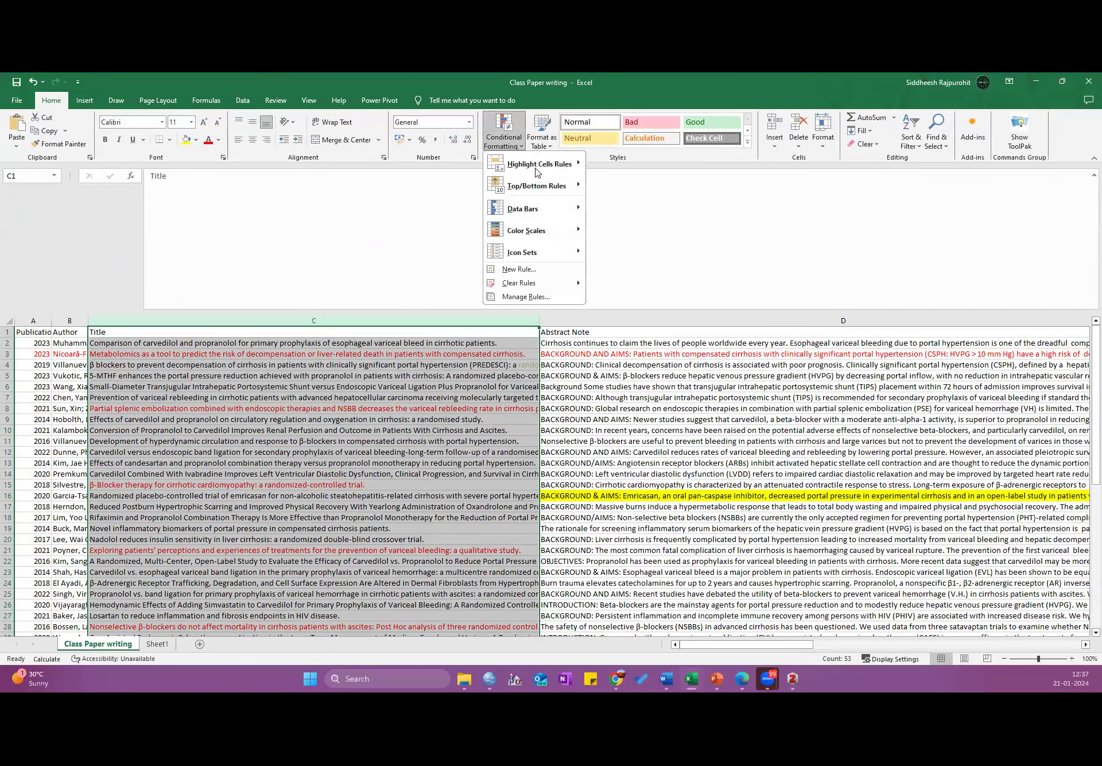
{"action": "mouse_move", "coordinate": [537, 170]}
{"action": "left_click", "coordinate": [631, 294]}
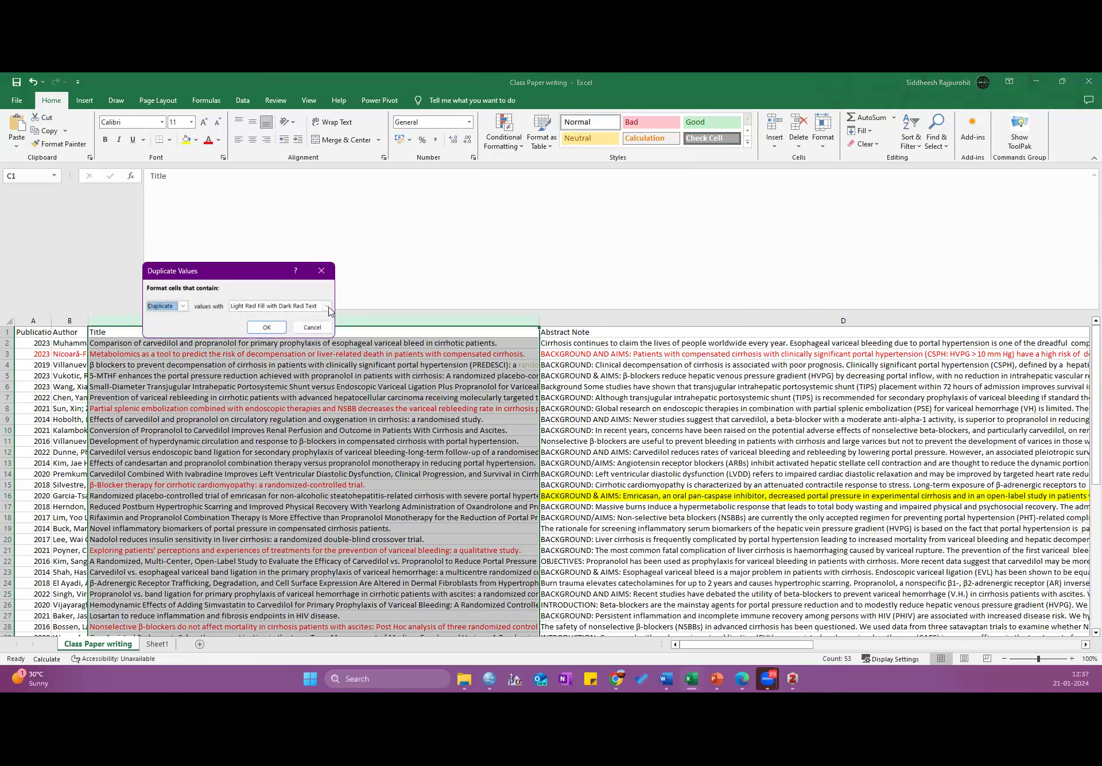
{"action": "left_click", "coordinate": [328, 308]}
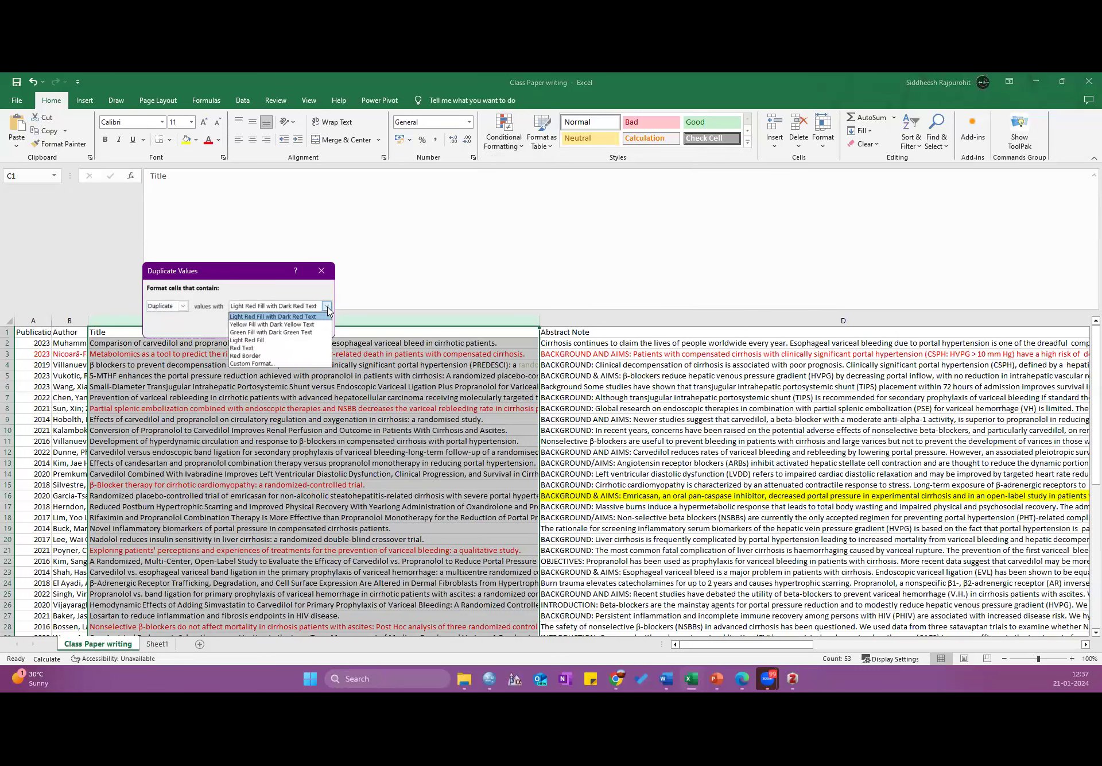
{"action": "left_click", "coordinate": [294, 332]}
{"action": "left_click", "coordinate": [266, 326]}
{"action": "left_click", "coordinate": [479, 430]}
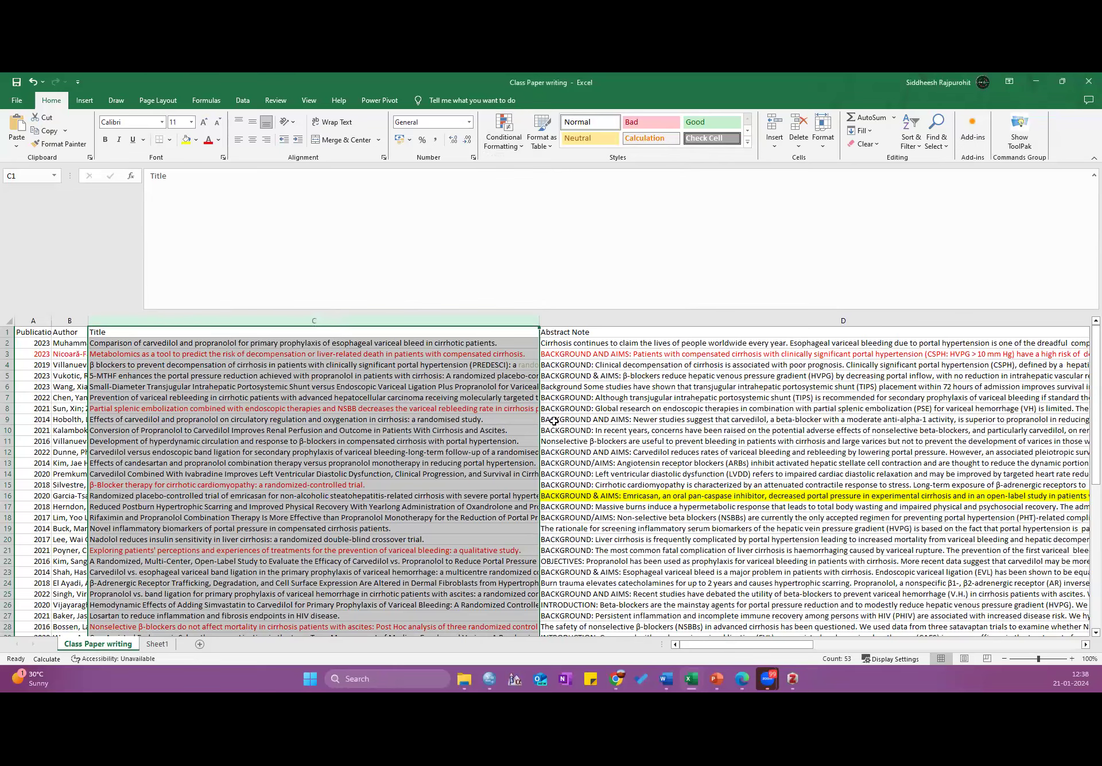
- Look through the Title column down to row 53 and back for titles highlighted as duplicates
{"action": "scroll", "coordinate": [565, 416], "scroll_direction": "down", "scroll_amount": 1}
{"action": "scroll", "coordinate": [565, 415], "scroll_direction": "down", "scroll_amount": 3}
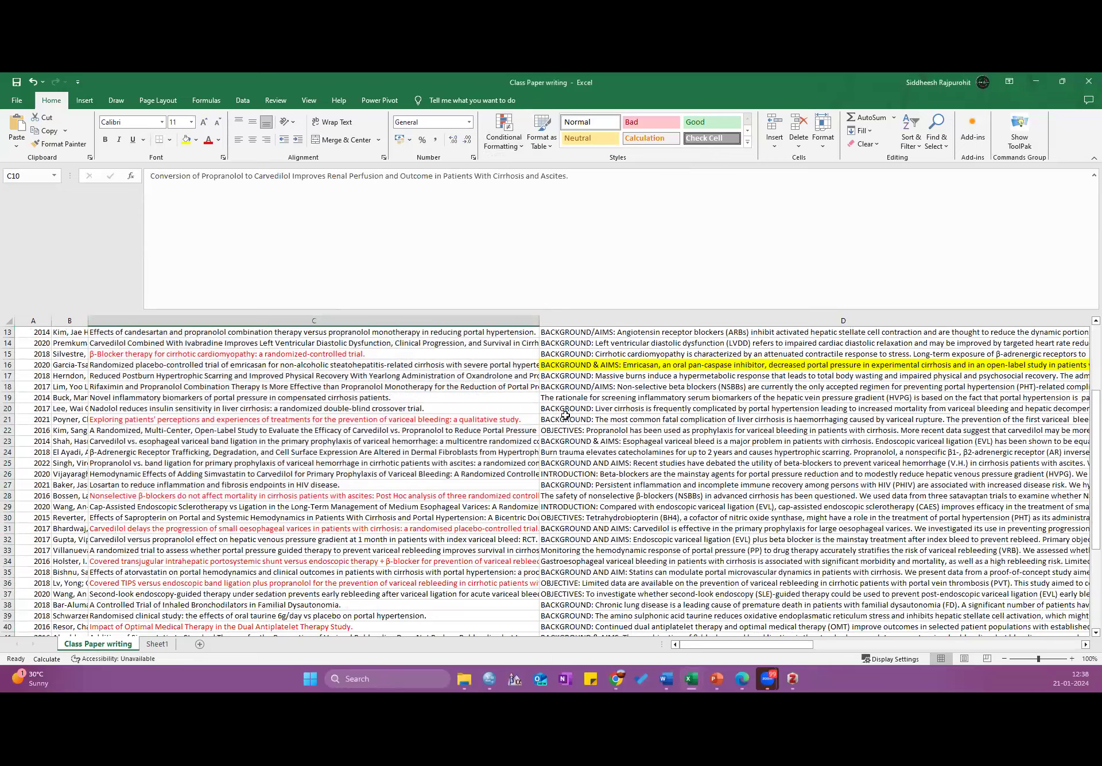
{"action": "scroll", "coordinate": [566, 414], "scroll_direction": "down", "scroll_amount": 3}
{"action": "scroll", "coordinate": [565, 415], "scroll_direction": "down", "scroll_amount": 3}
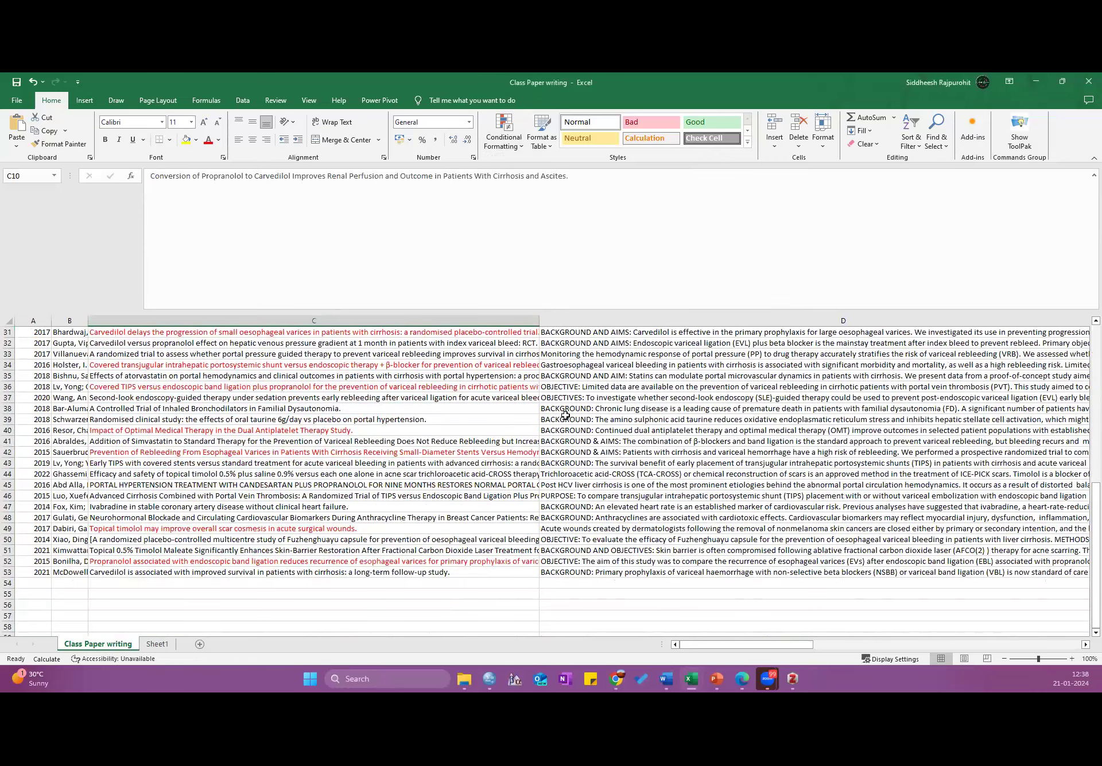
{"action": "scroll", "coordinate": [565, 414], "scroll_direction": "down", "scroll_amount": 2}
{"action": "scroll", "coordinate": [402, 344], "scroll_direction": "up", "scroll_amount": 3}
{"action": "scroll", "coordinate": [377, 321], "scroll_direction": "up", "scroll_amount": 9}
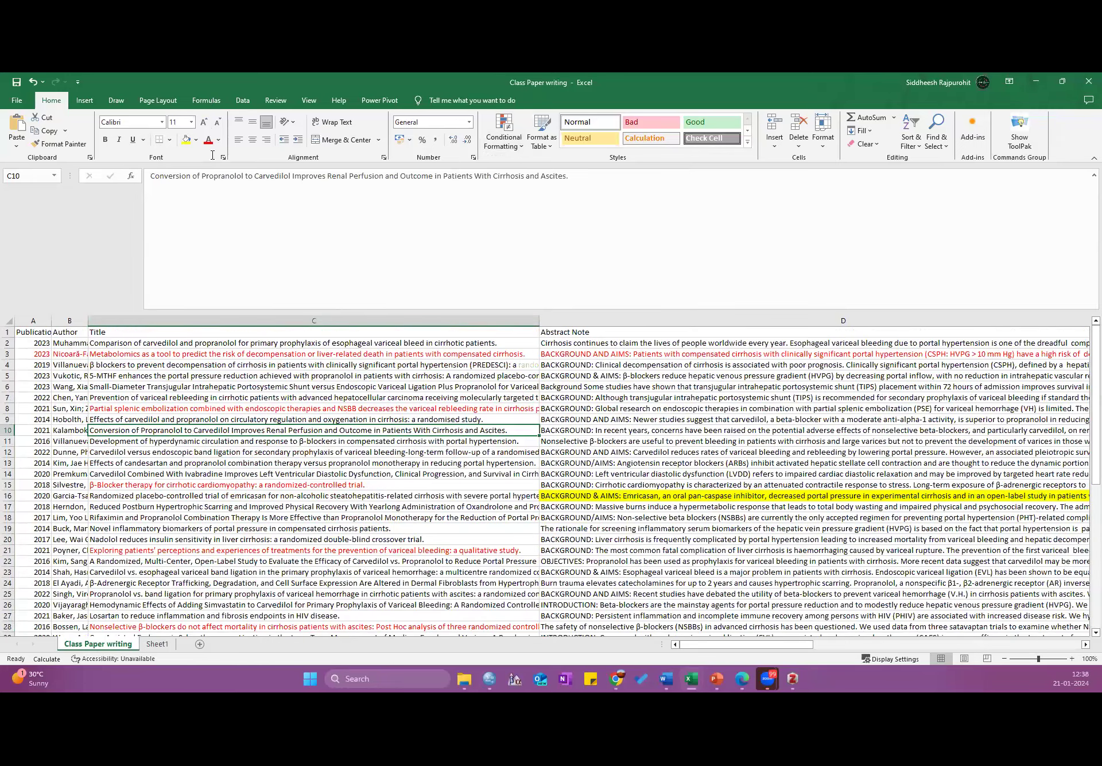
- Reset the font color of the entire Title column to black
{"action": "left_click", "coordinate": [314, 320]}
{"action": "key", "text": "ctrl+z"}
{"action": "key", "text": "ctrl+z"}
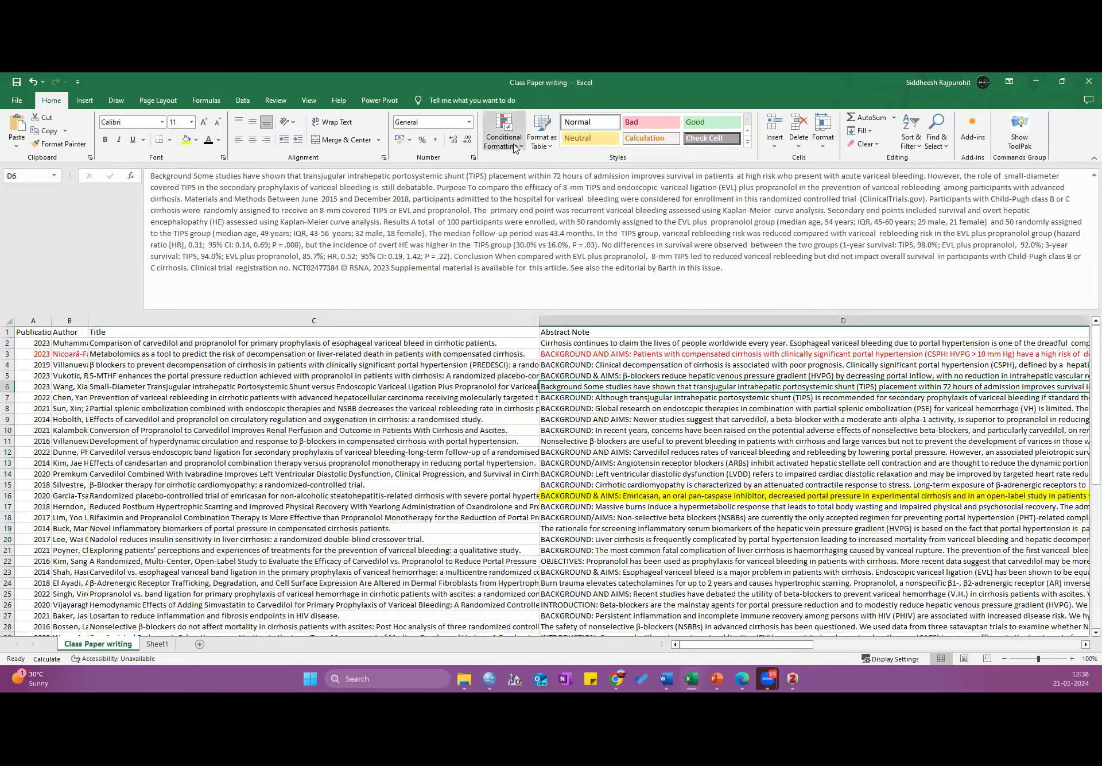
- Bring up the Duplicate Values highlighting rule again for cell D6 and close its dialog
{"action": "left_click", "coordinate": [515, 148]}
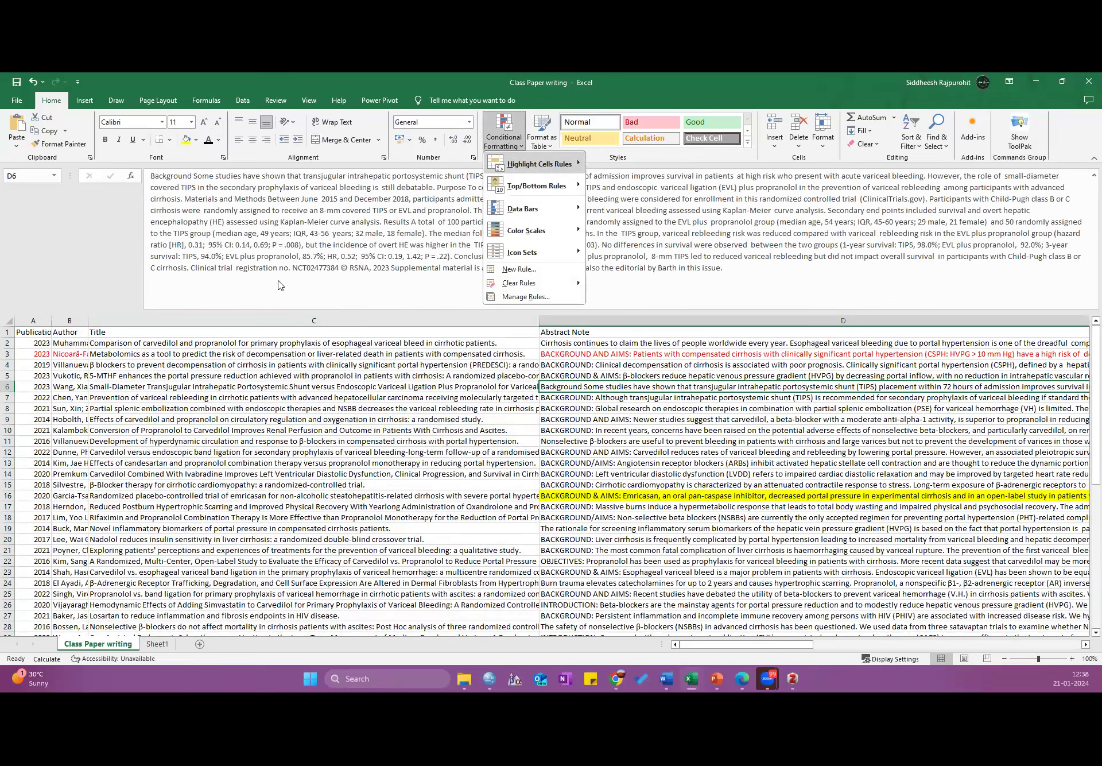
{"action": "key", "text": "h"}
{"action": "key", "text": "d"}
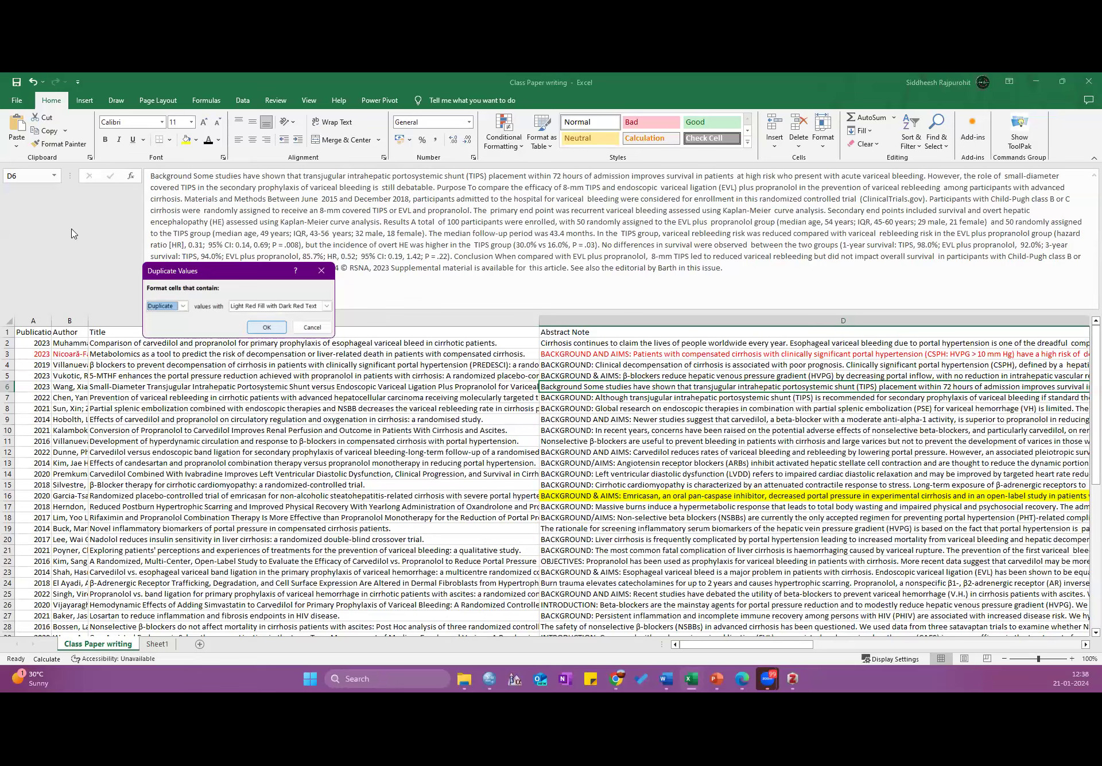
{"action": "key", "text": "Return"}
- Color the titles in C5 and C6 red
{"action": "key", "text": "Left"}
{"action": "key", "text": "Up"}
{"action": "key", "text": "Down"}
{"action": "key", "text": "shift+Up"}
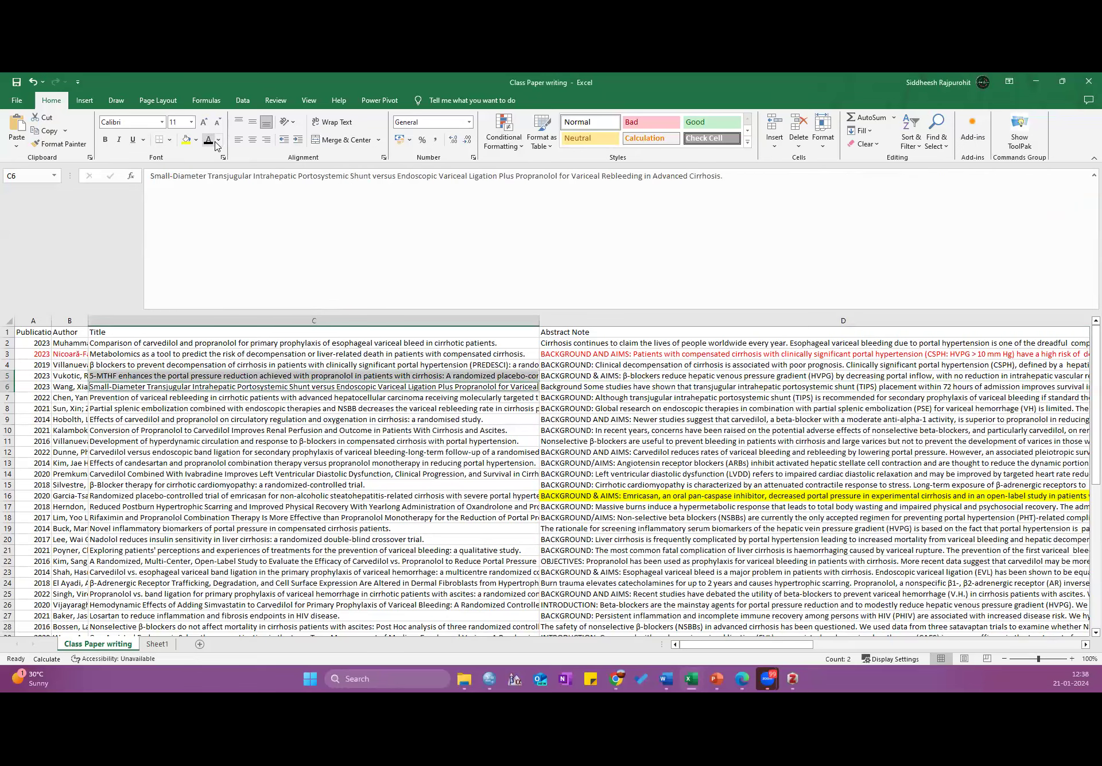
{"action": "left_click", "coordinate": [209, 139]}
{"action": "left_click", "coordinate": [218, 140]}
{"action": "left_click", "coordinate": [246, 442]}
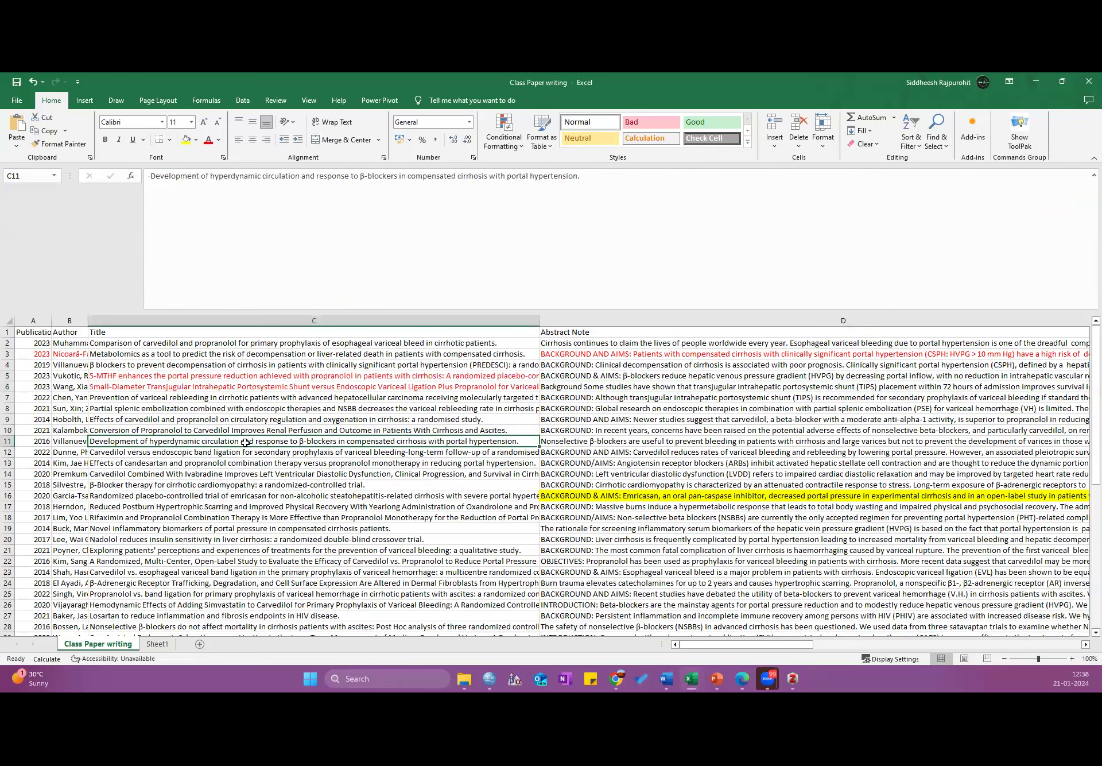
- Color the titles in C14 and C17 red as well
{"action": "scroll", "coordinate": [247, 412], "scroll_direction": "down", "scroll_amount": 2}
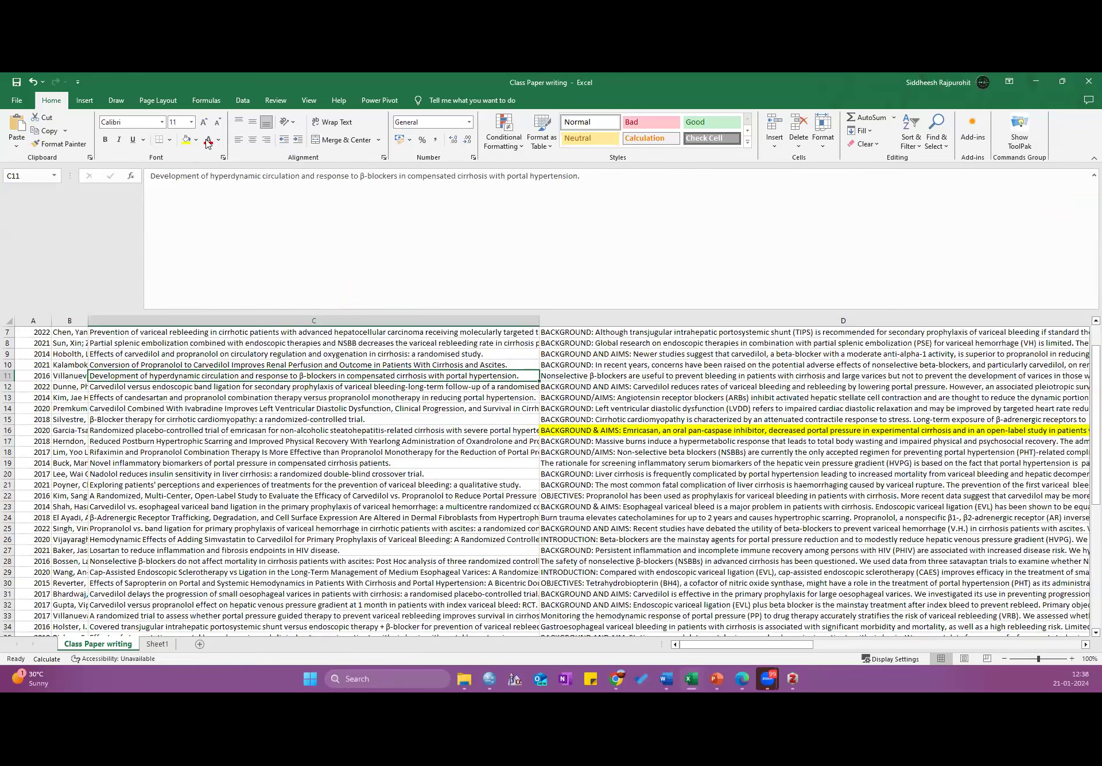
{"action": "left_click", "coordinate": [232, 441]}
{"action": "left_click", "coordinate": [231, 411], "text": "ctrl"}
{"action": "key", "text": "F4"}
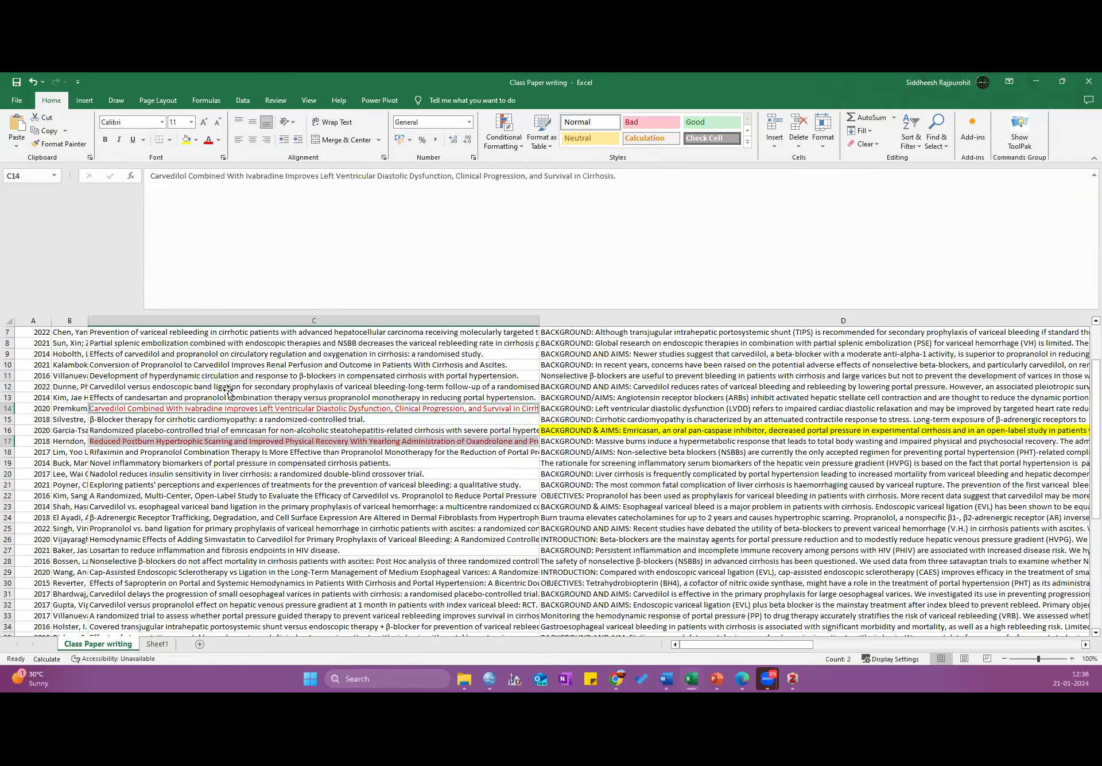
{"action": "left_click", "coordinate": [229, 391]}
{"action": "scroll", "coordinate": [228, 392], "scroll_direction": "up", "scroll_amount": 2}
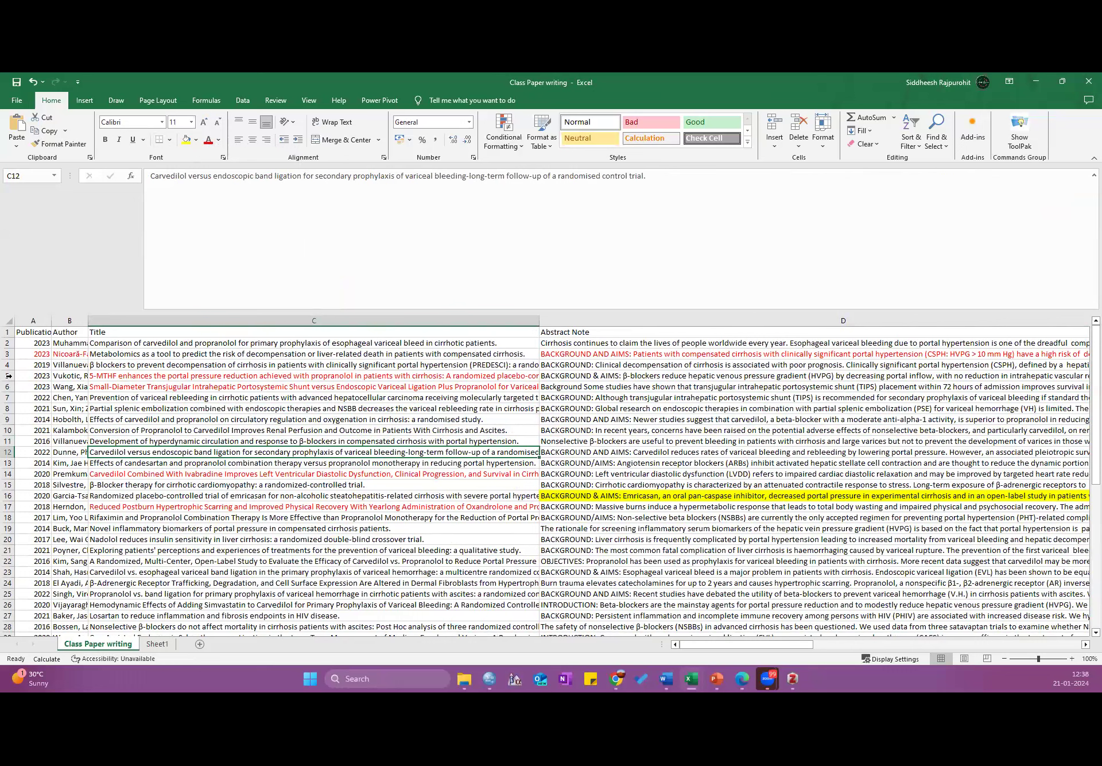
{"action": "left_click", "coordinate": [9, 376]}
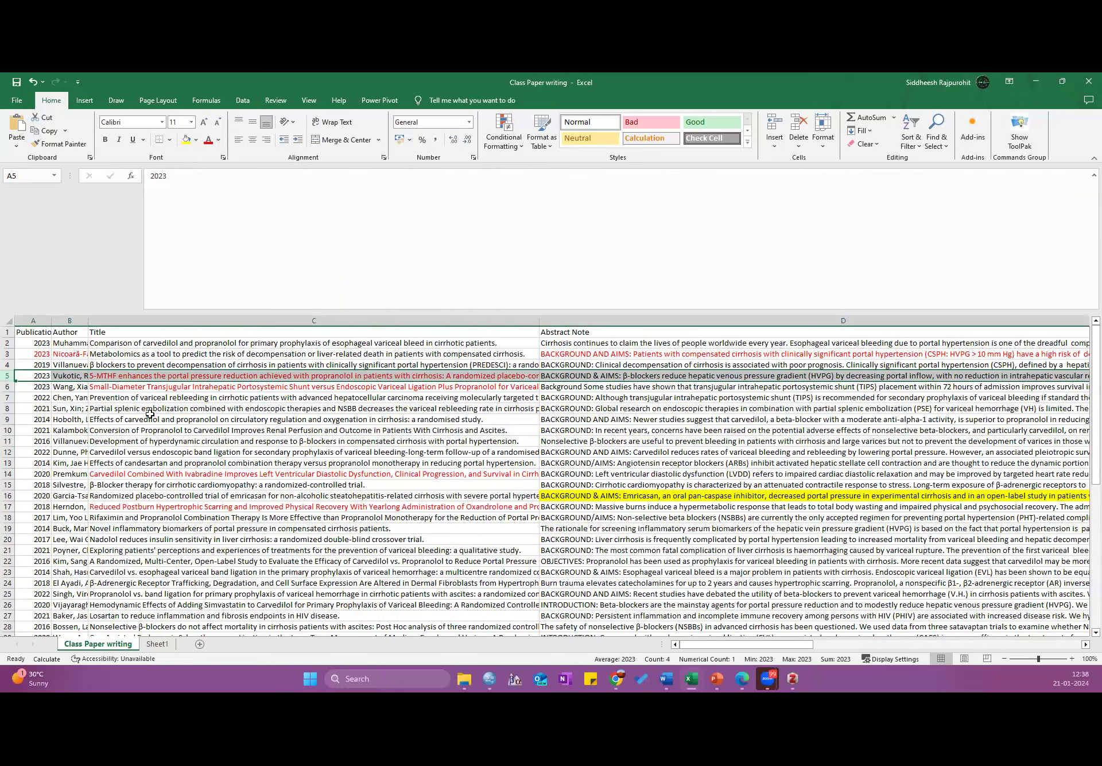
{"action": "left_click", "coordinate": [144, 473]}
{"action": "left_click", "coordinate": [147, 507], "text": "ctrl"}
- Copy the record in row 47, "Ivabradine in stable coronary artery disease without clinical heart failure", into empty row 54
{"action": "scroll", "coordinate": [29, 501], "scroll_direction": "down", "scroll_amount": 10}
{"action": "left_click", "coordinate": [10, 506]}
{"action": "key", "text": "ctrl+x"}
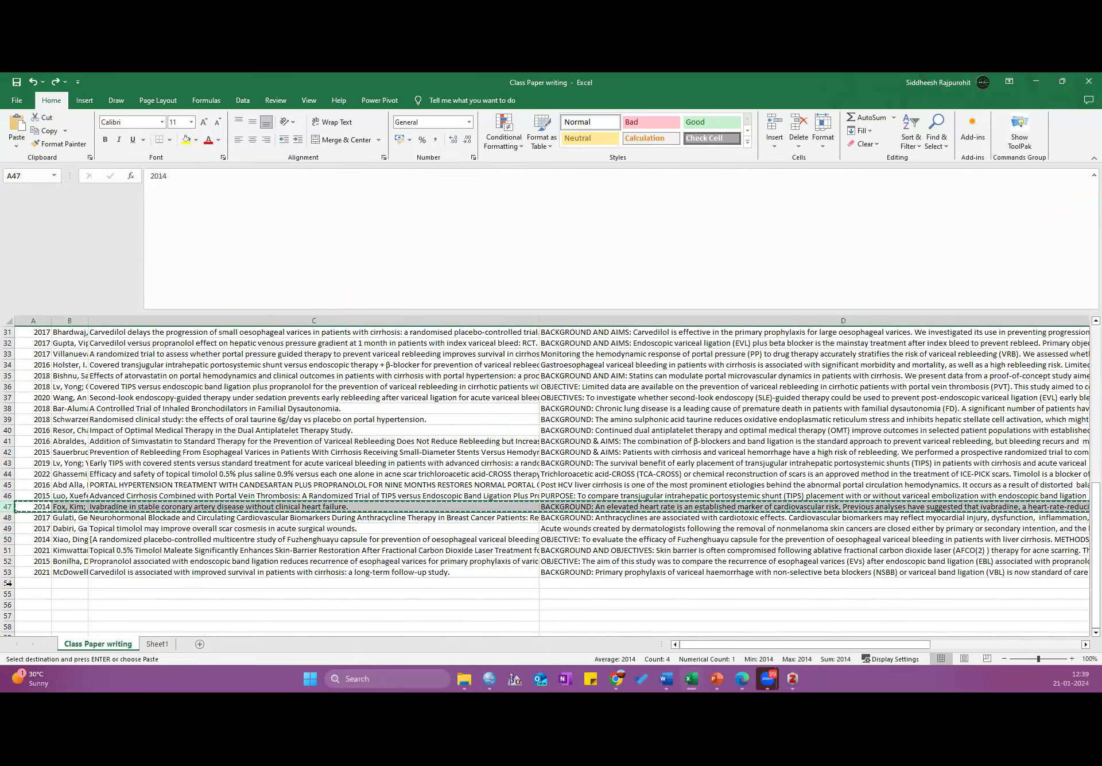
{"action": "key", "text": "Down"}
{"action": "key", "text": "Down"}
{"action": "key", "text": "Down"}
{"action": "key", "text": "Down"}
{"action": "key", "text": "Down"}
{"action": "key", "text": "Down"}
{"action": "key", "text": "Down"}
{"action": "key", "text": "ctrl+v"}
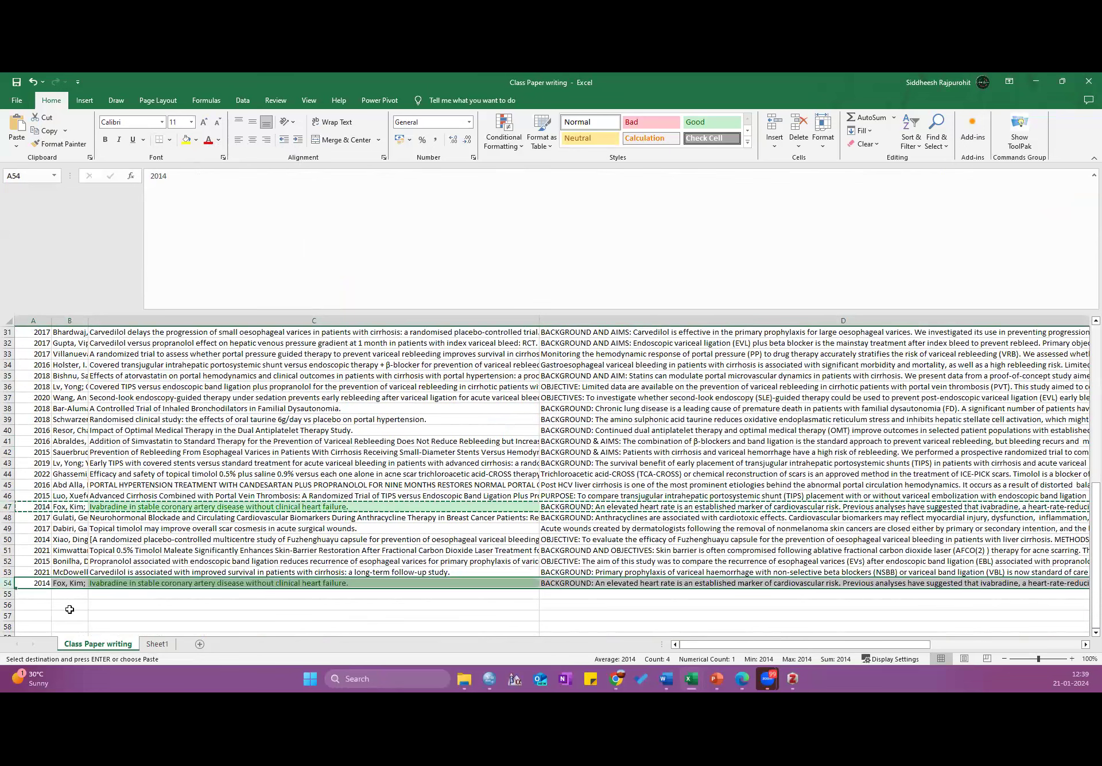
- Copy the record in row 36, on covered TIPS versus endoscopic band ligation plus propranolol, into empty row 55
{"action": "left_click", "coordinate": [126, 536]}
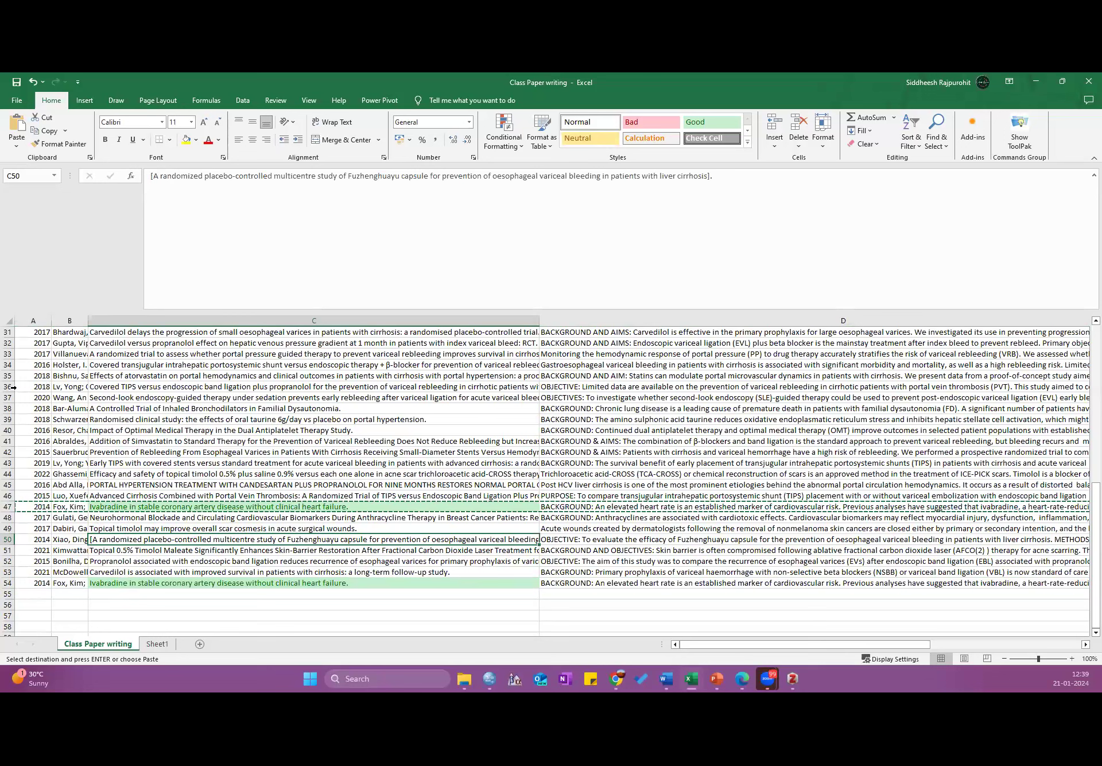
{"action": "left_click", "coordinate": [8, 594]}
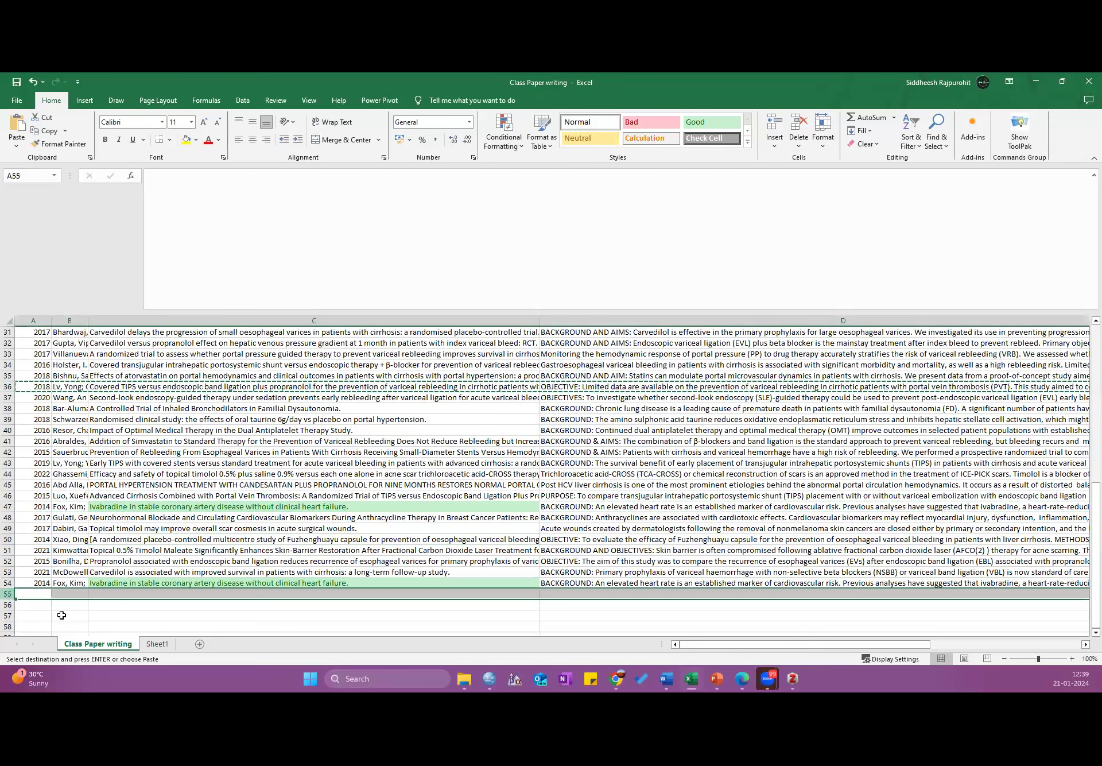
{"action": "key", "text": "ctrl+v"}
{"action": "left_click", "coordinate": [95, 615]}
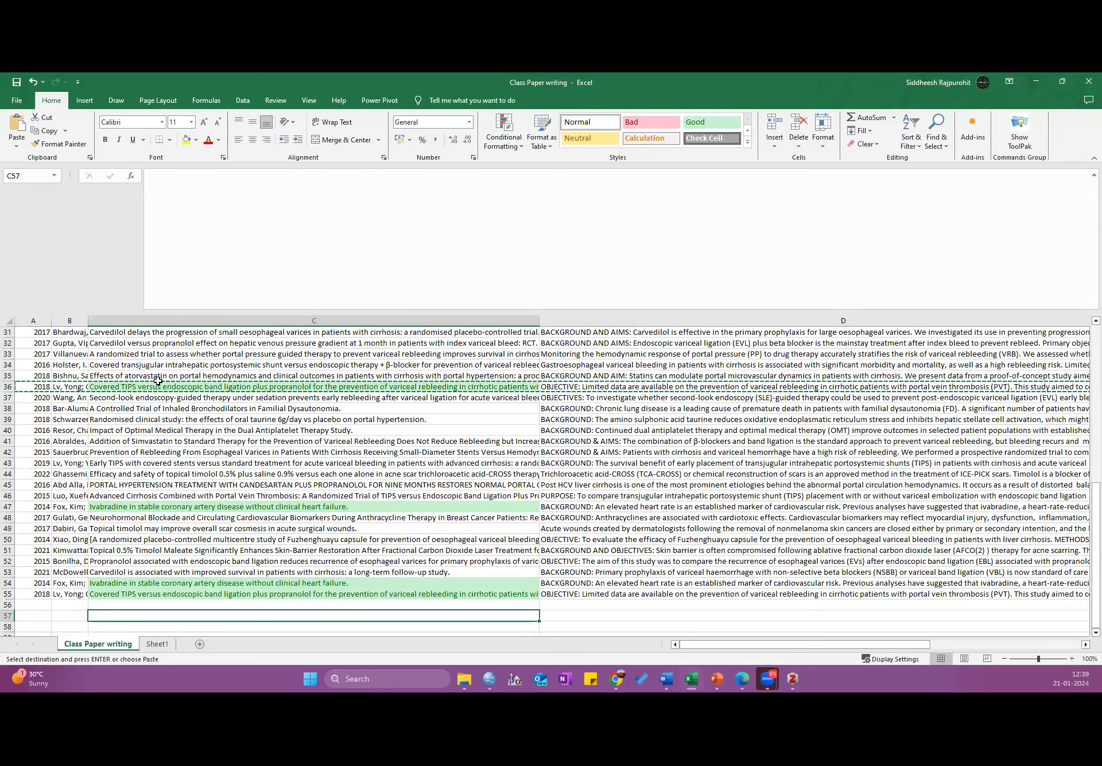
- Compare the green-highlighted duplicate titles and select their rows 47, 54, 55 and 36 together
{"action": "left_click", "coordinate": [167, 418]}
{"action": "left_click", "coordinate": [275, 452]}
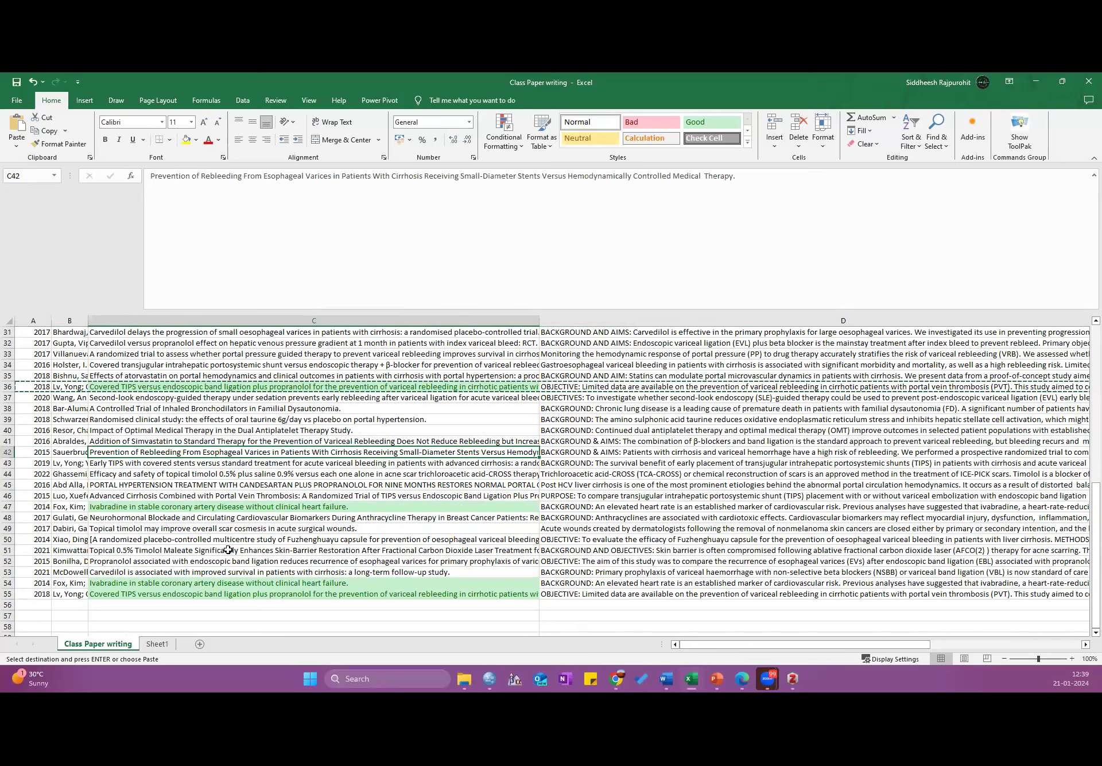
{"action": "scroll", "coordinate": [198, 527], "scroll_direction": "down", "scroll_amount": 2}
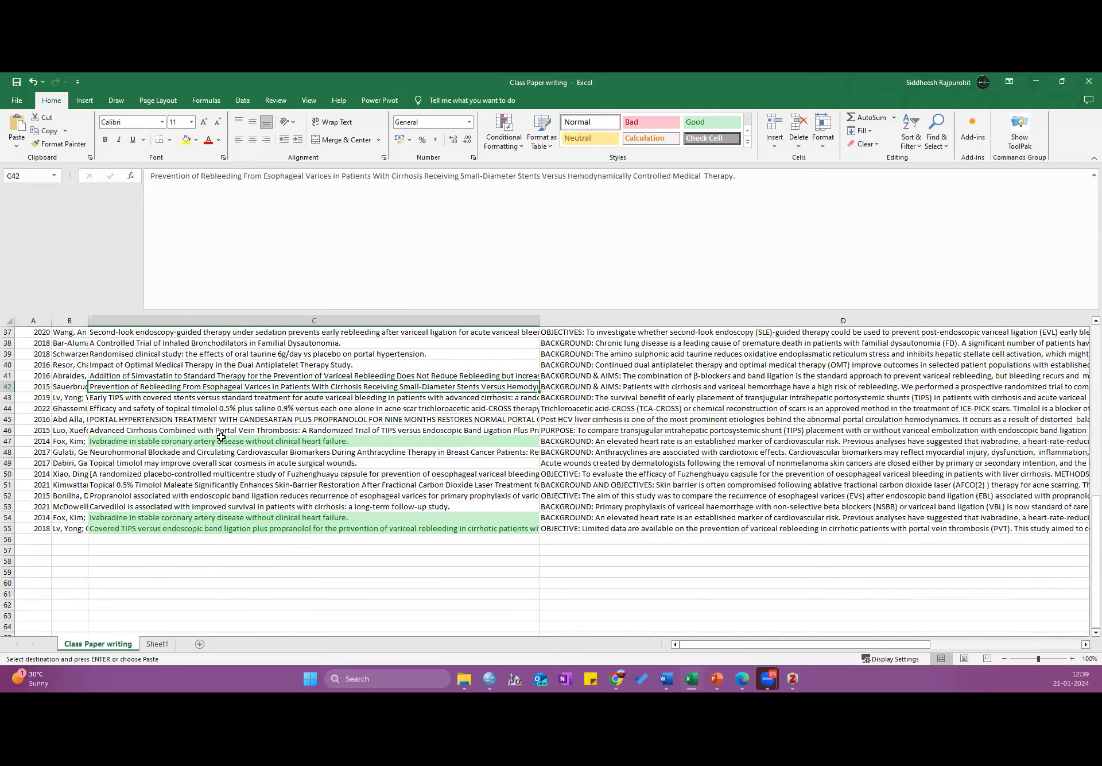
{"action": "scroll", "coordinate": [221, 437], "scroll_direction": "up", "scroll_amount": 2}
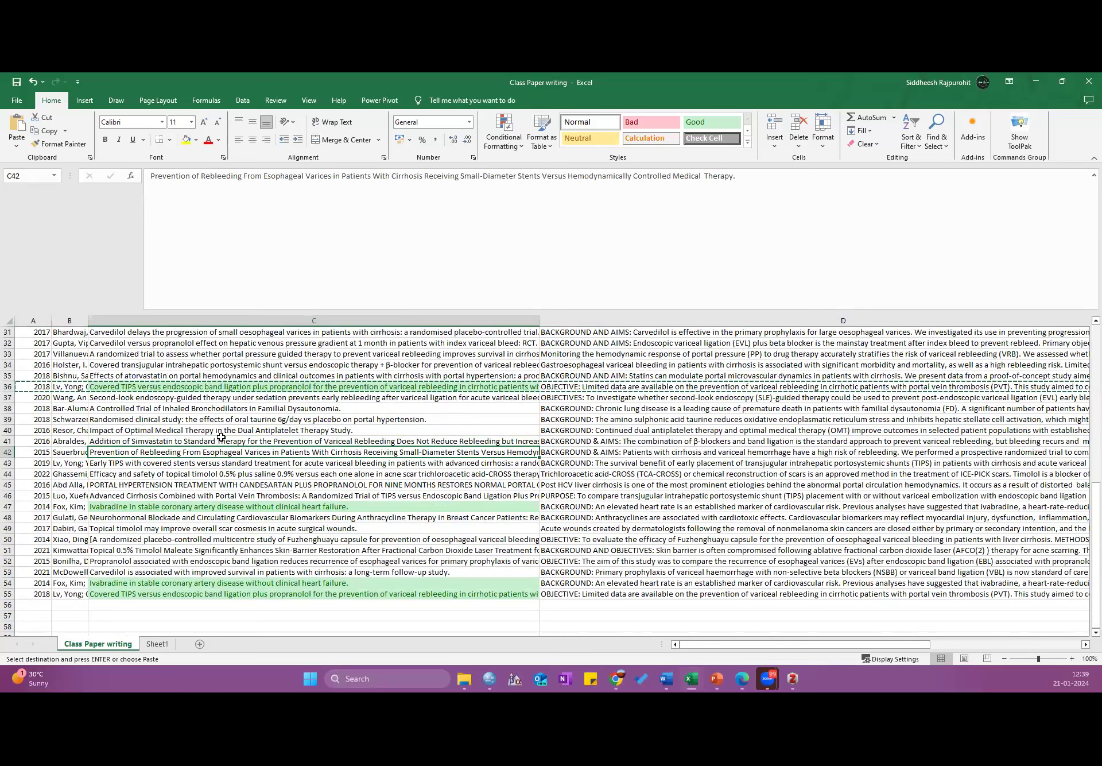
{"action": "scroll", "coordinate": [221, 437], "scroll_direction": "up", "scroll_amount": 2}
{"action": "scroll", "coordinate": [11, 499], "scroll_direction": "down", "scroll_amount": 2}
{"action": "left_click", "coordinate": [8, 507]}
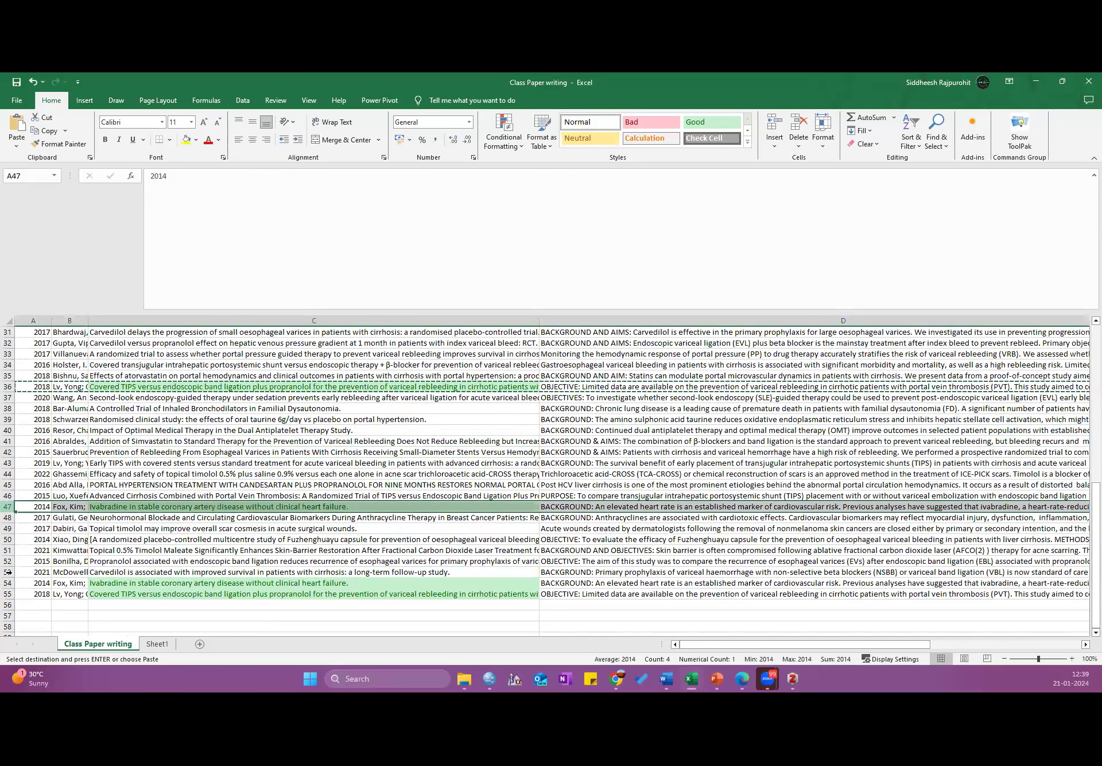
{"action": "left_click_drag", "start_coordinate": [7, 596], "coordinate": [6, 582]}
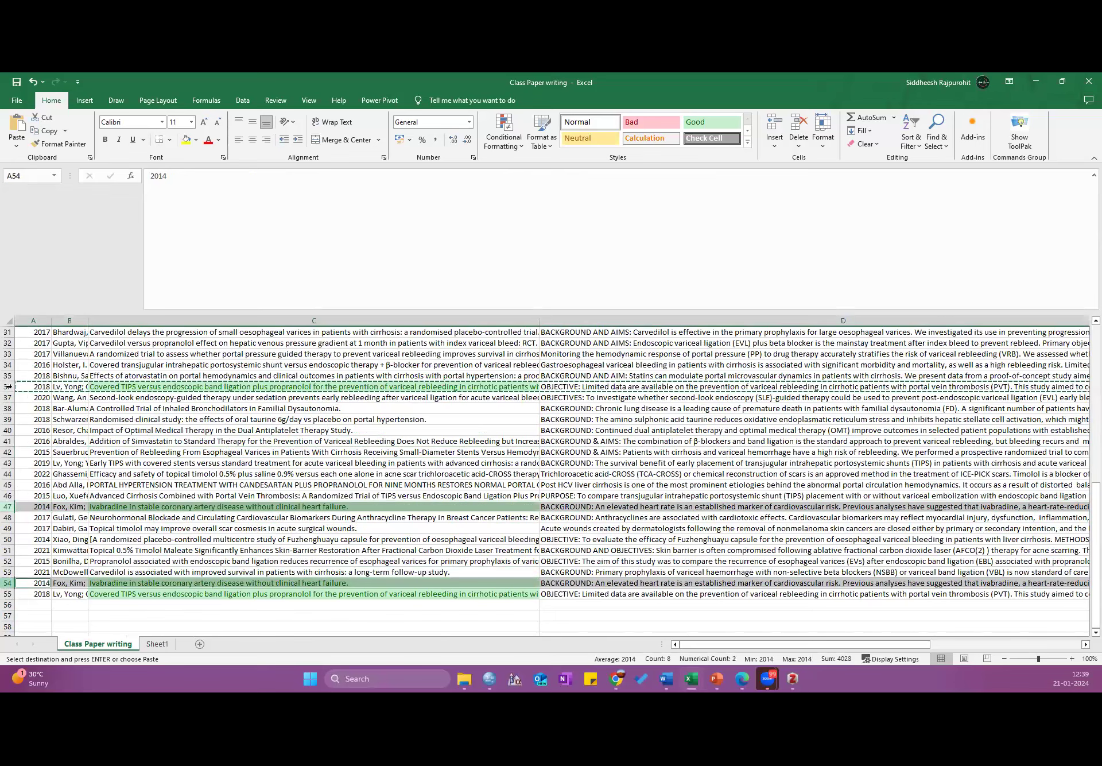
{"action": "left_click", "coordinate": [8, 386], "text": "ctrl"}
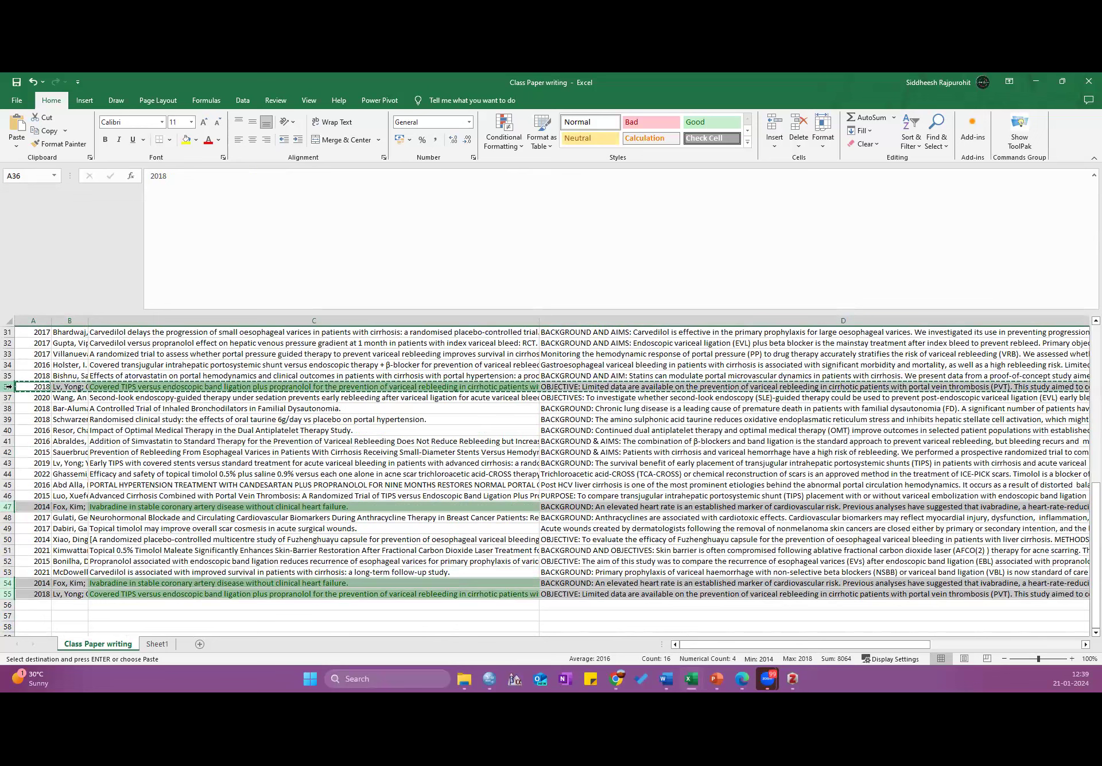
- Delete row 36, the original covered TIPS record, and check its remaining copy in row 54, columns A to D
{"action": "left_click", "coordinate": [92, 430]}
{"action": "left_click", "coordinate": [99, 397]}
{"action": "left_click", "coordinate": [8, 386]}
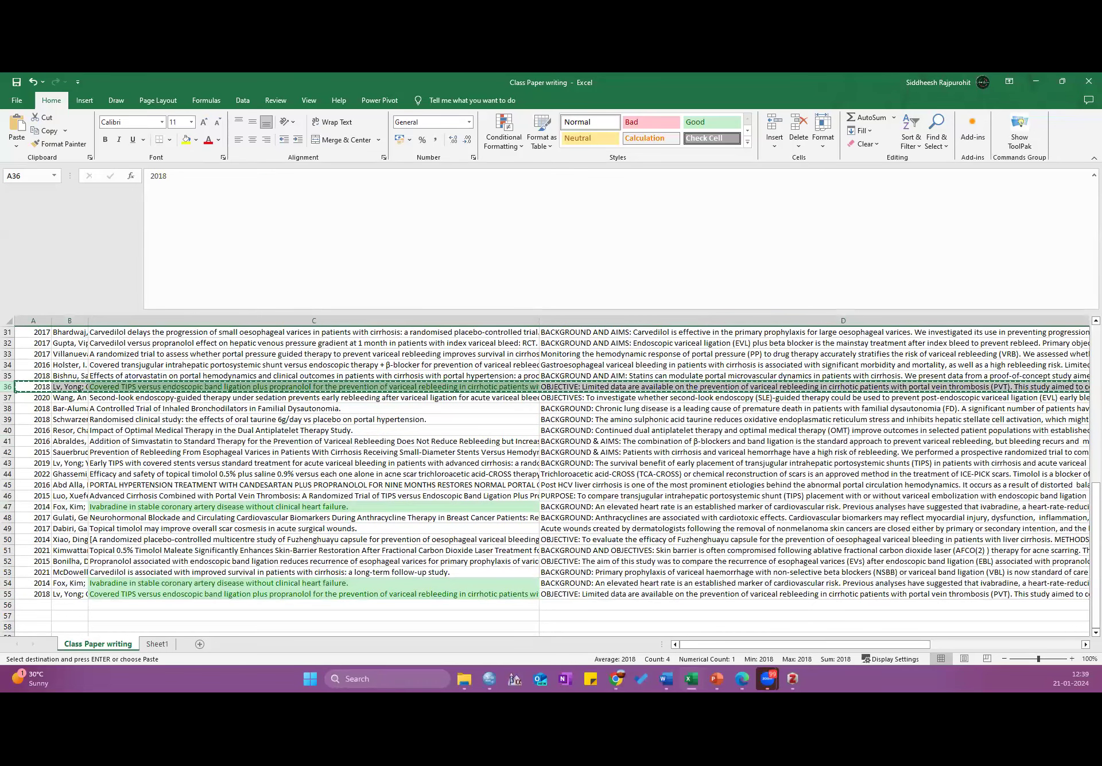
{"action": "left_click", "coordinate": [68, 615]}
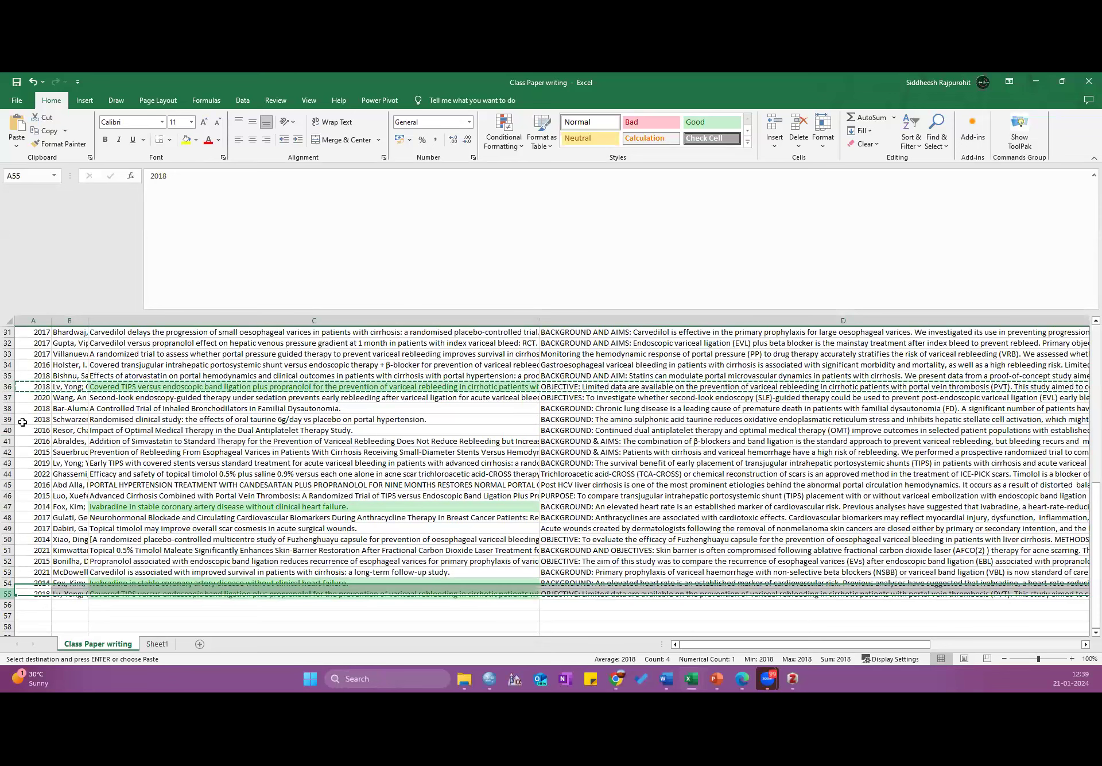
{"action": "right_click", "coordinate": [10, 388]}
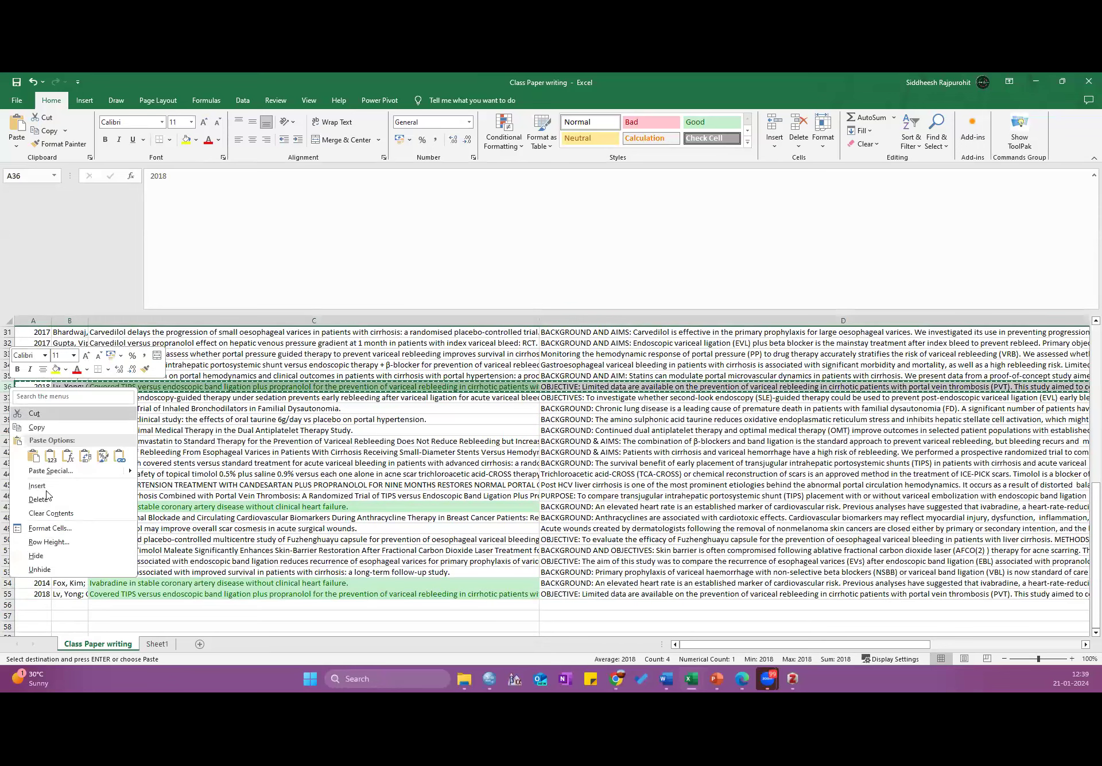
{"action": "left_click", "coordinate": [47, 501]}
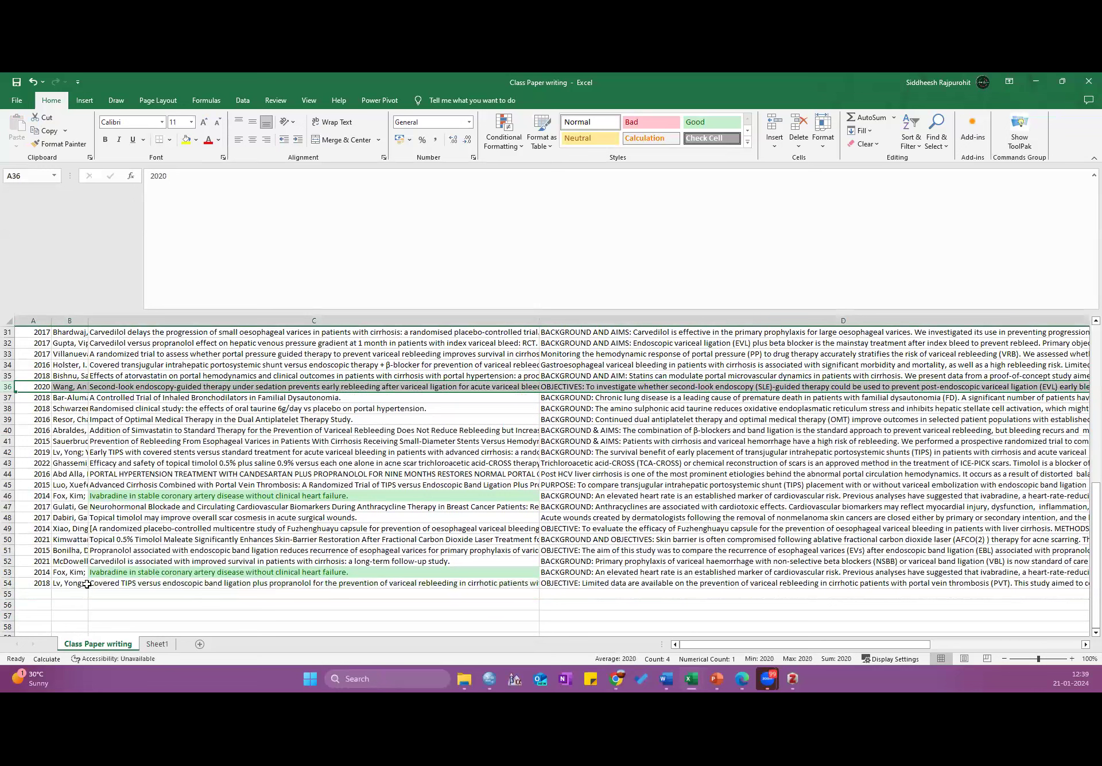
{"action": "left_click_drag", "start_coordinate": [36, 583], "coordinate": [778, 582]}
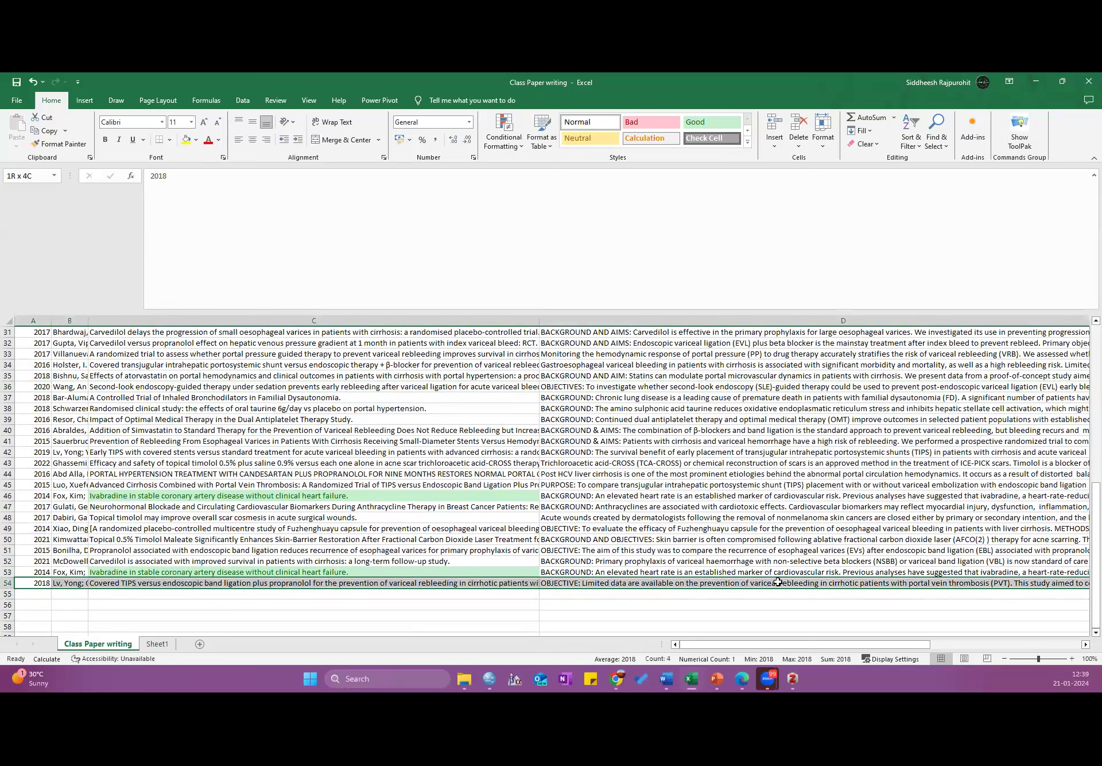
{"action": "left_click", "coordinate": [616, 607]}
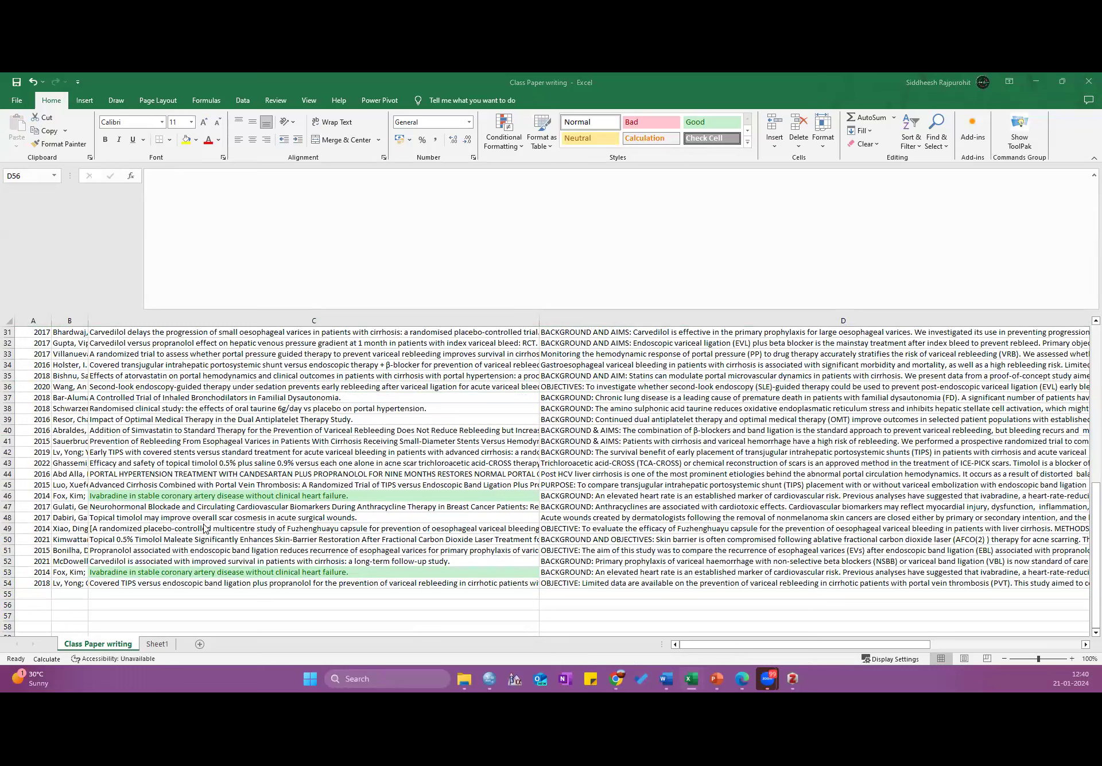
{"action": "left_click", "coordinate": [514, 147]}
{"action": "mouse_move", "coordinate": [532, 168]}
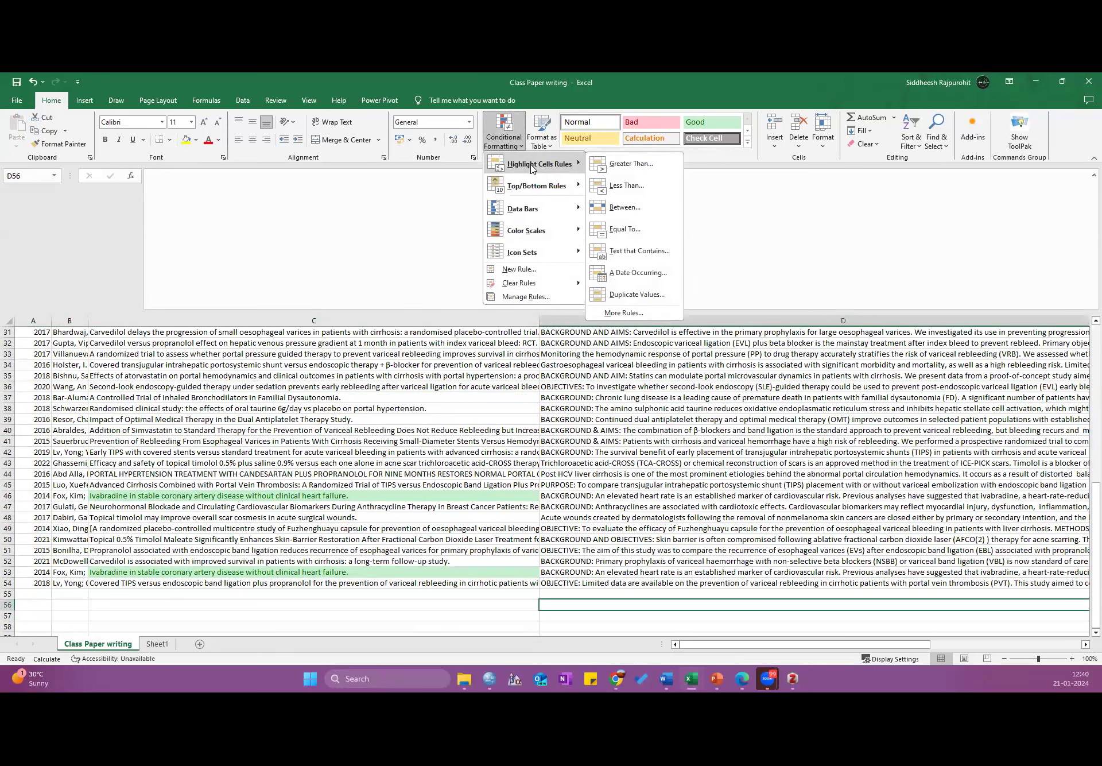
{"action": "left_click", "coordinate": [621, 295]}
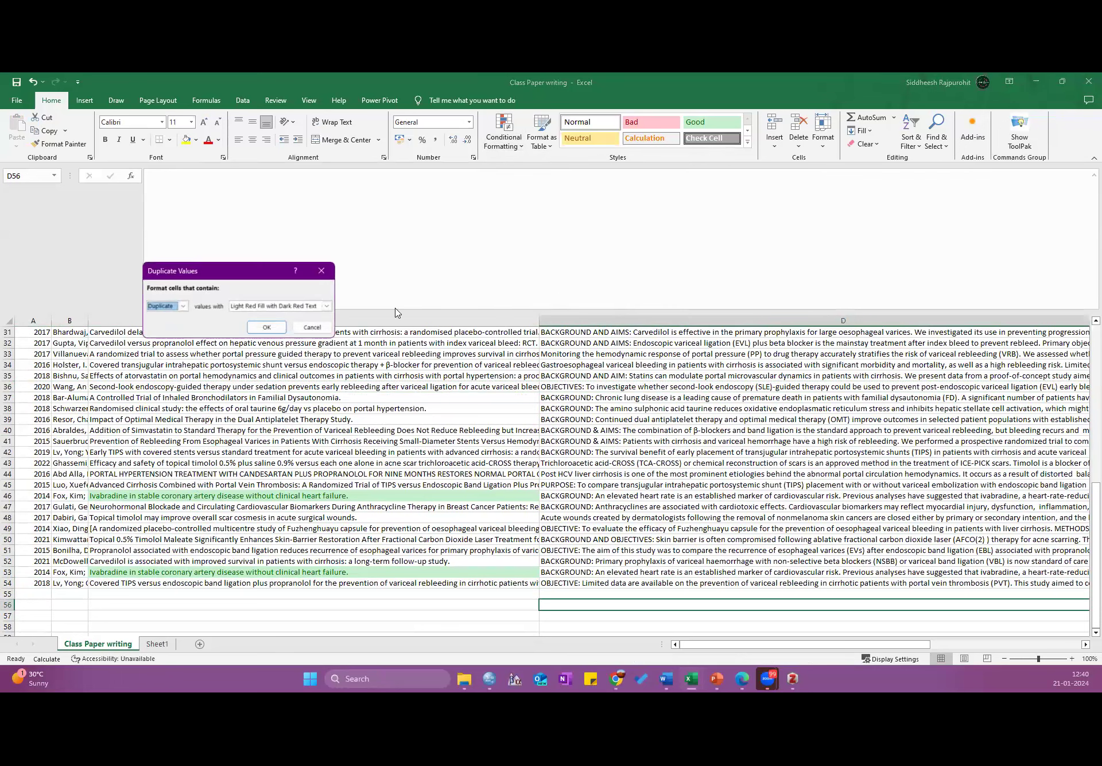
{"action": "left_click", "coordinate": [326, 306]}
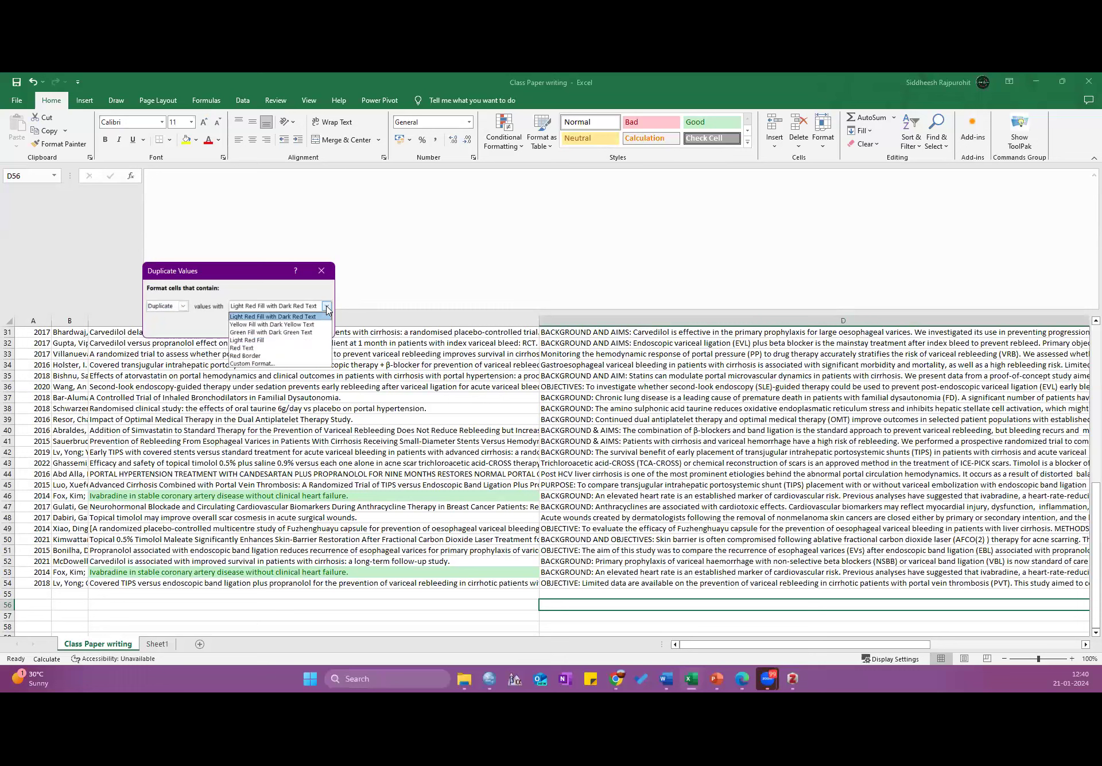
{"action": "left_click", "coordinate": [324, 277]}
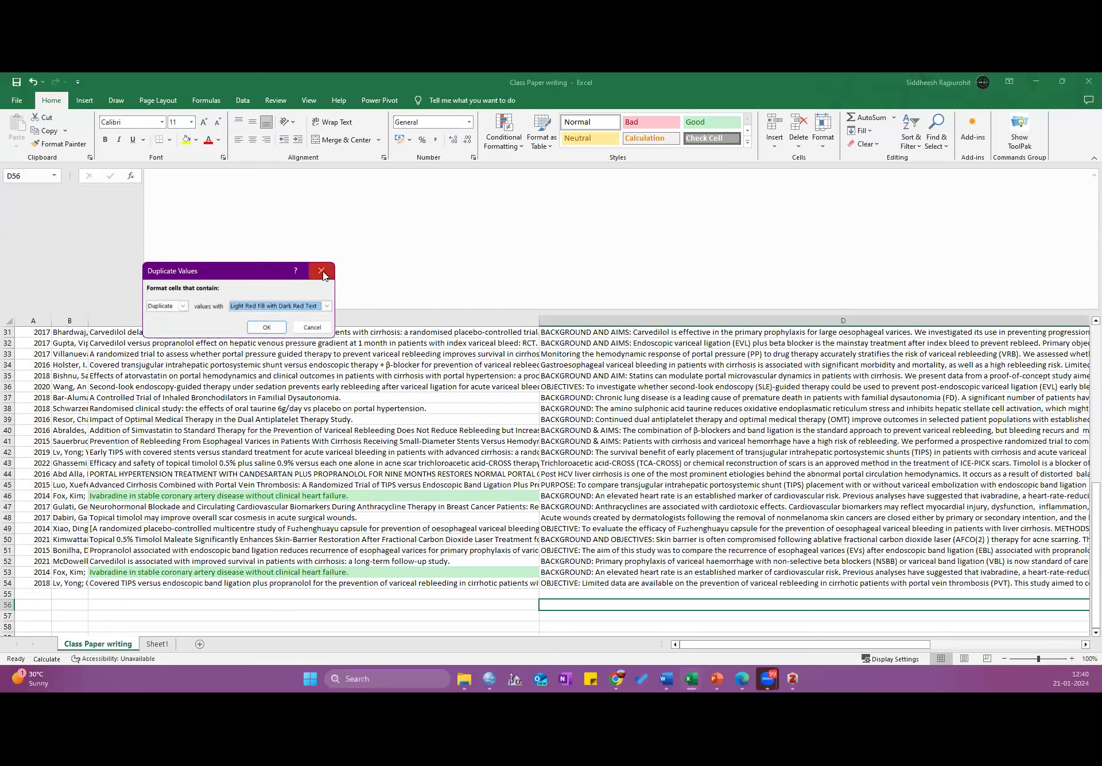
{"action": "left_click", "coordinate": [280, 332]}
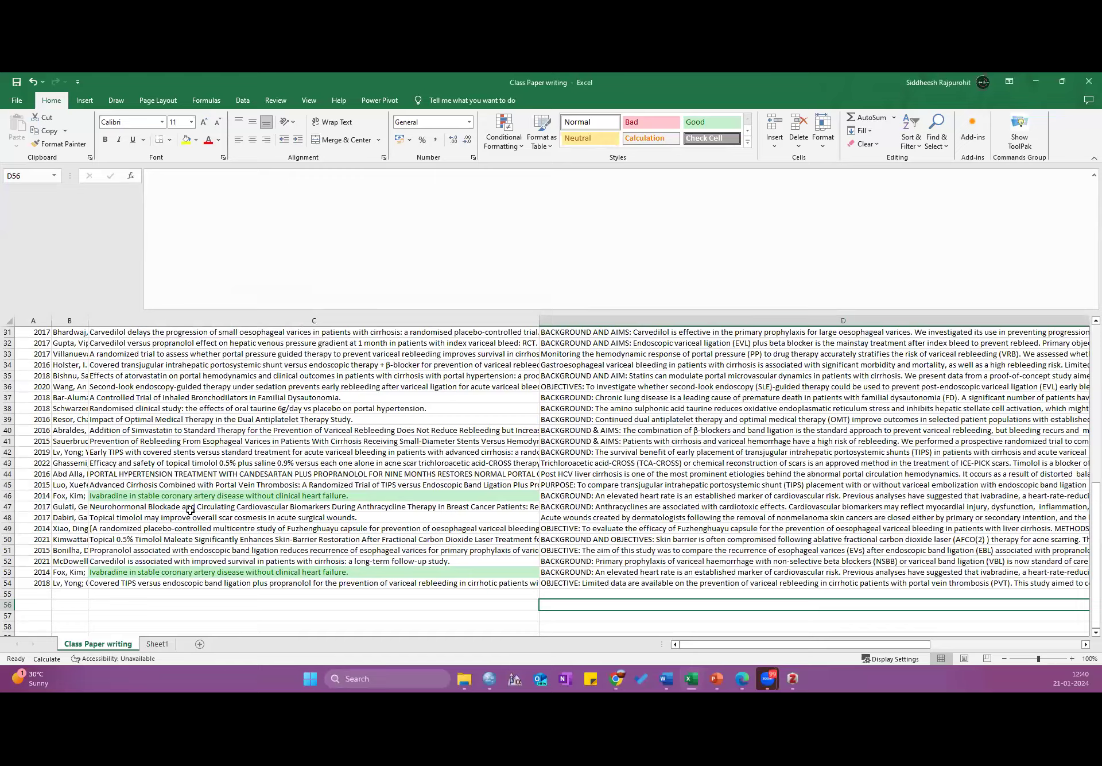
- Delete row 53, the duplicate "Ivabradine in stable coronary artery disease without clinical heart failure" record, and check row 46's copy across columns A to D
{"action": "scroll", "coordinate": [151, 447], "scroll_direction": "up", "scroll_amount": 5}
{"action": "scroll", "coordinate": [155, 396], "scroll_direction": "down", "scroll_amount": 6}
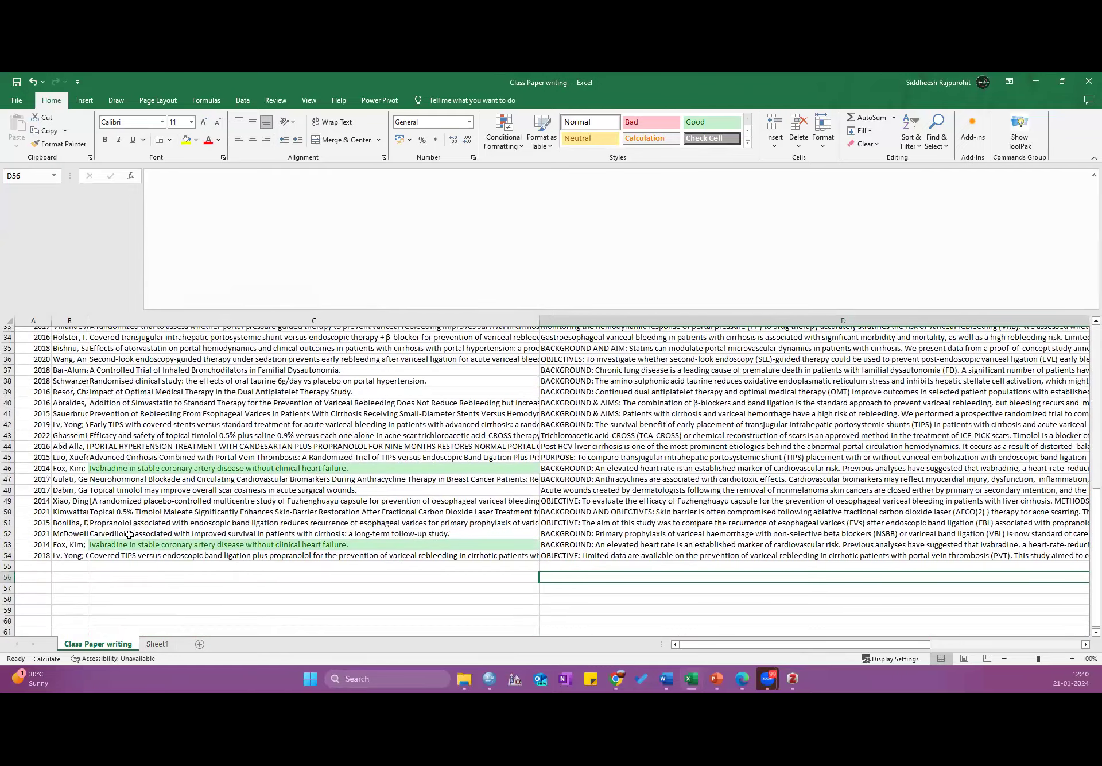
{"action": "left_click", "coordinate": [129, 534]}
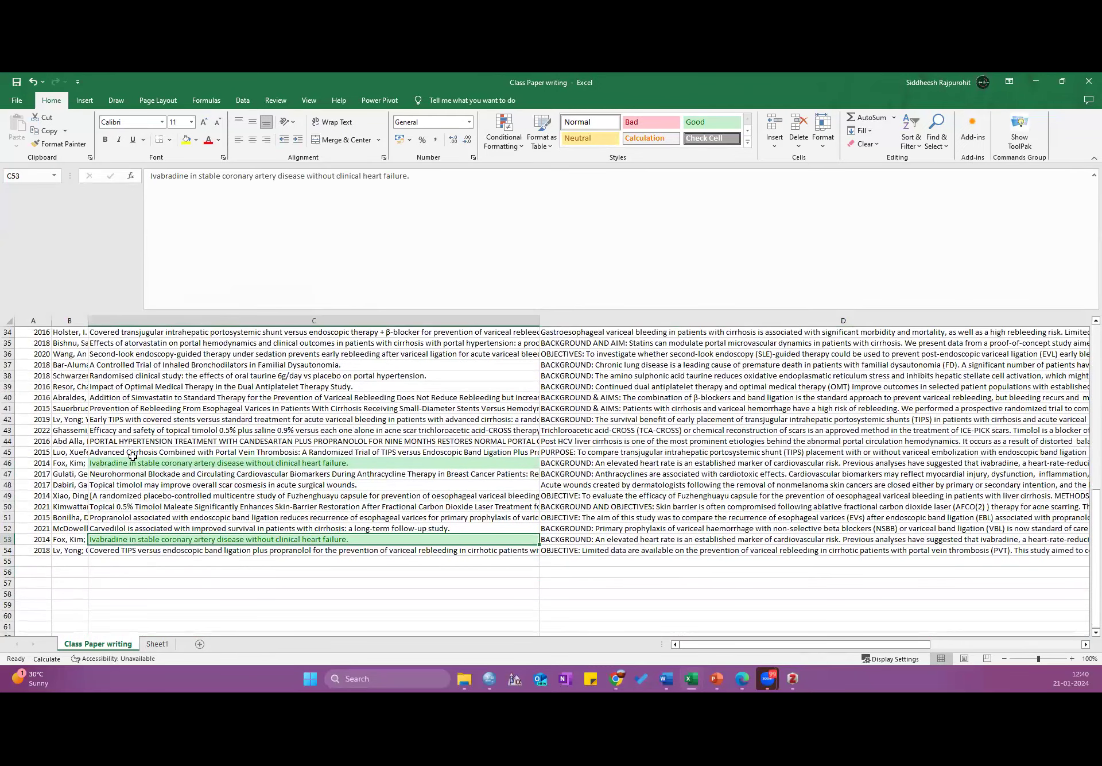
{"action": "left_click", "coordinate": [8, 462]}
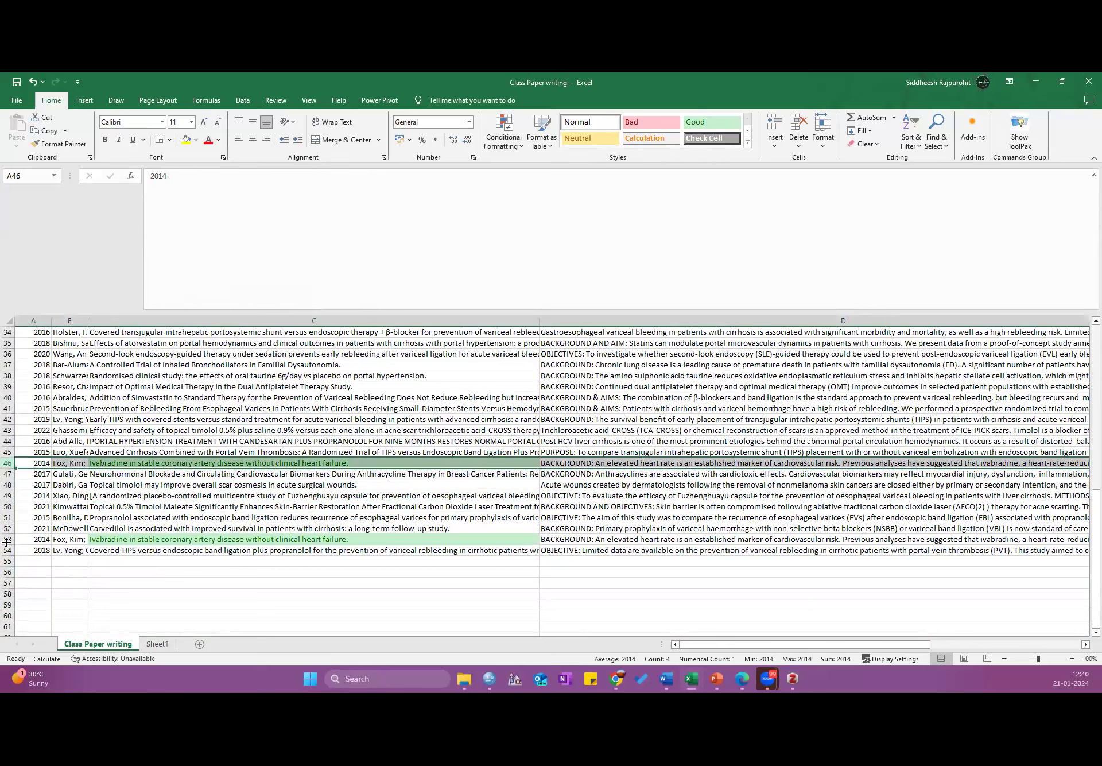
{"action": "left_click", "coordinate": [6, 540]}
{"action": "left_click", "coordinate": [69, 583]}
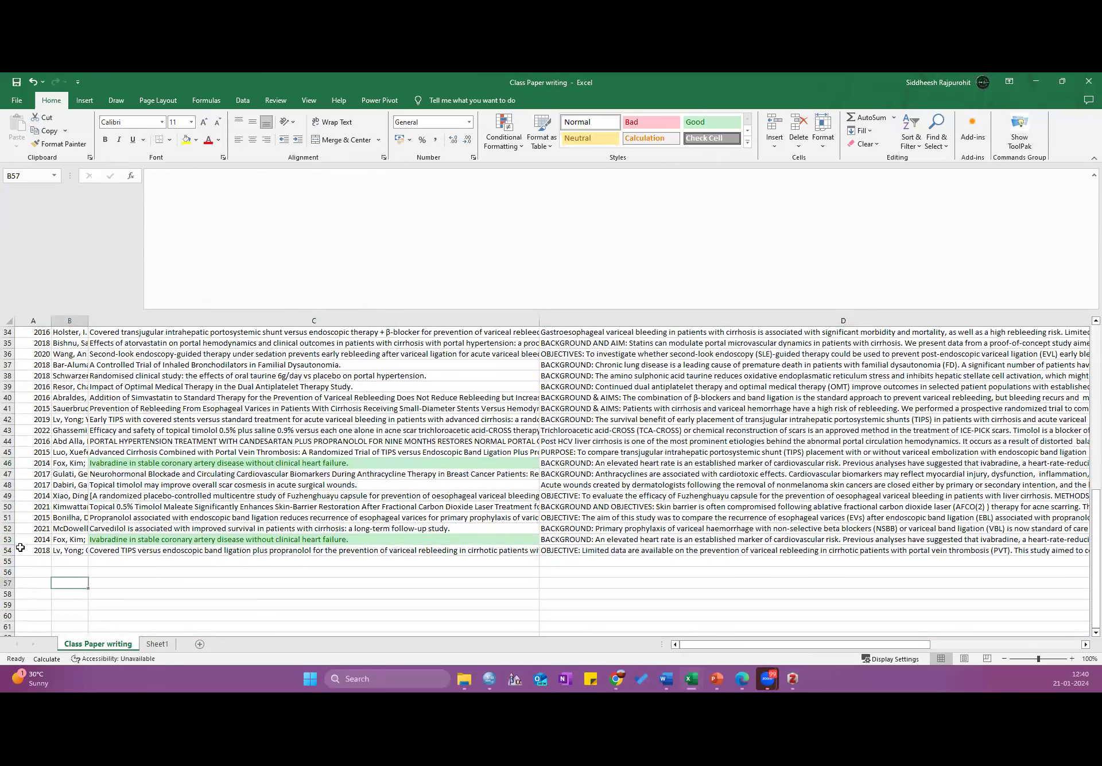
{"action": "left_click", "coordinate": [8, 539]}
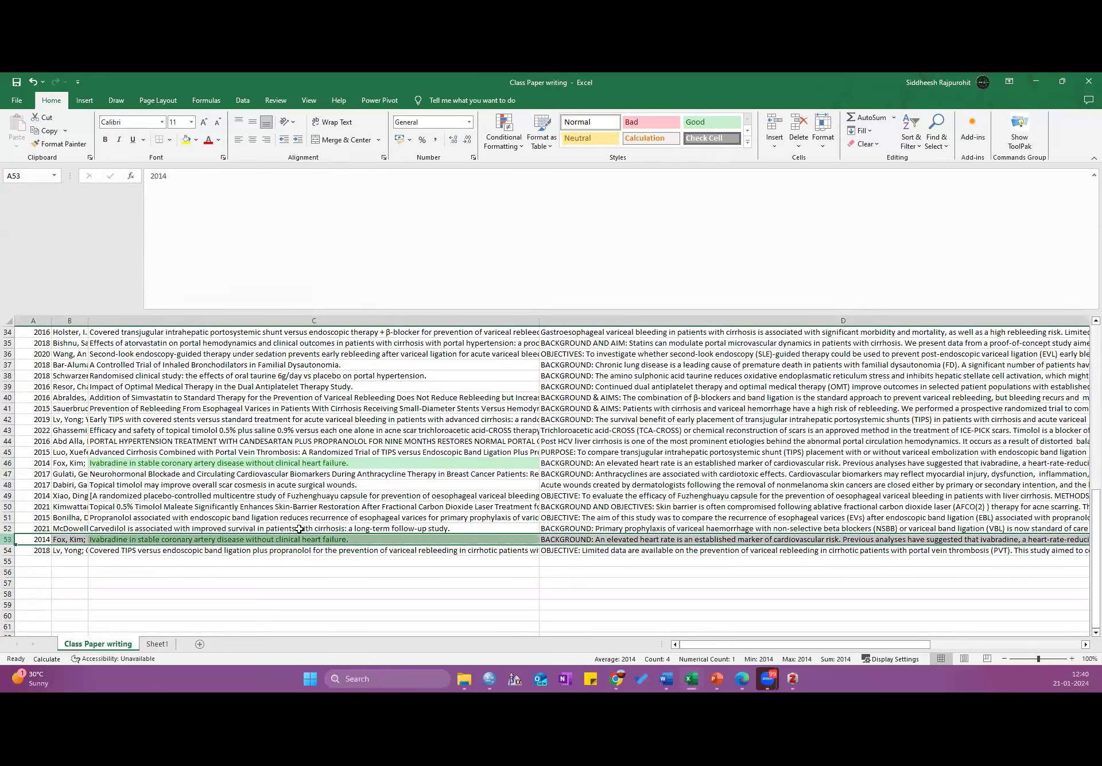
{"action": "key", "text": "ctrl+minus"}
{"action": "left_click_drag", "start_coordinate": [28, 463], "coordinate": [668, 465]}
{"action": "left_click", "coordinate": [269, 593]}
- Run Remove Duplicates on all records using the author, title and abstract columns, with the data-has-headers option enabled
{"action": "scroll", "coordinate": [253, 393], "scroll_direction": "up", "scroll_amount": 8}
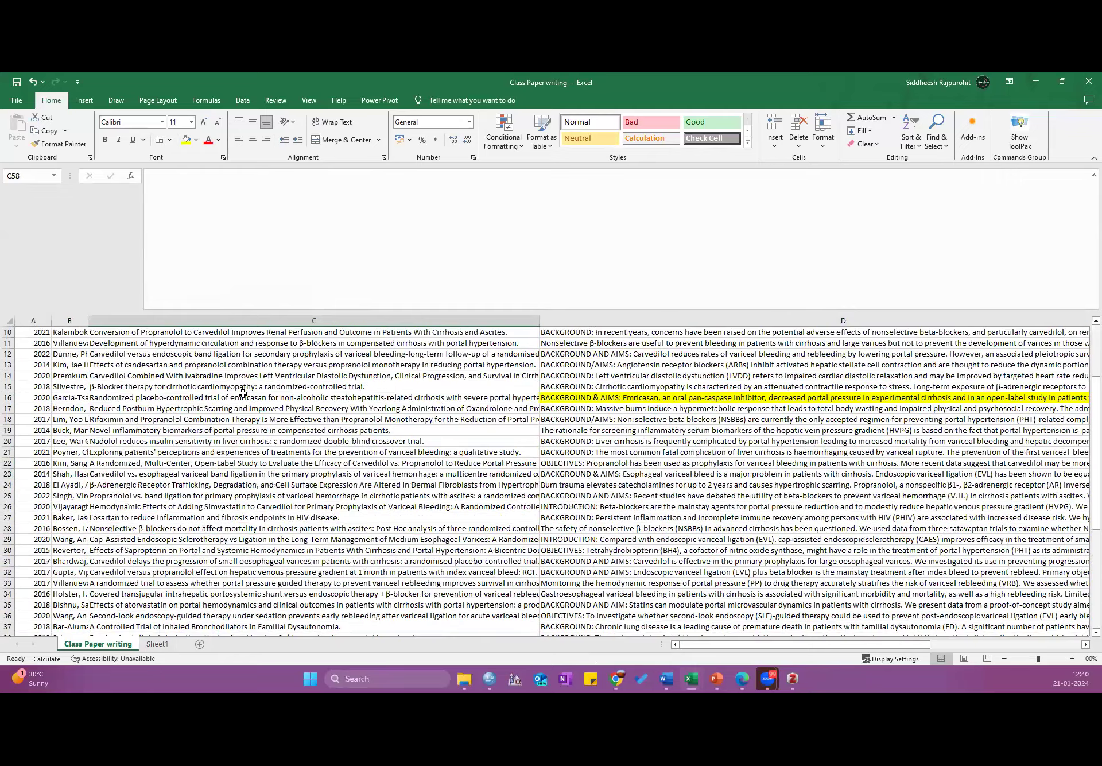
{"action": "scroll", "coordinate": [243, 393], "scroll_direction": "down", "scroll_amount": 6}
{"action": "scroll", "coordinate": [191, 377], "scroll_direction": "up", "scroll_amount": 5}
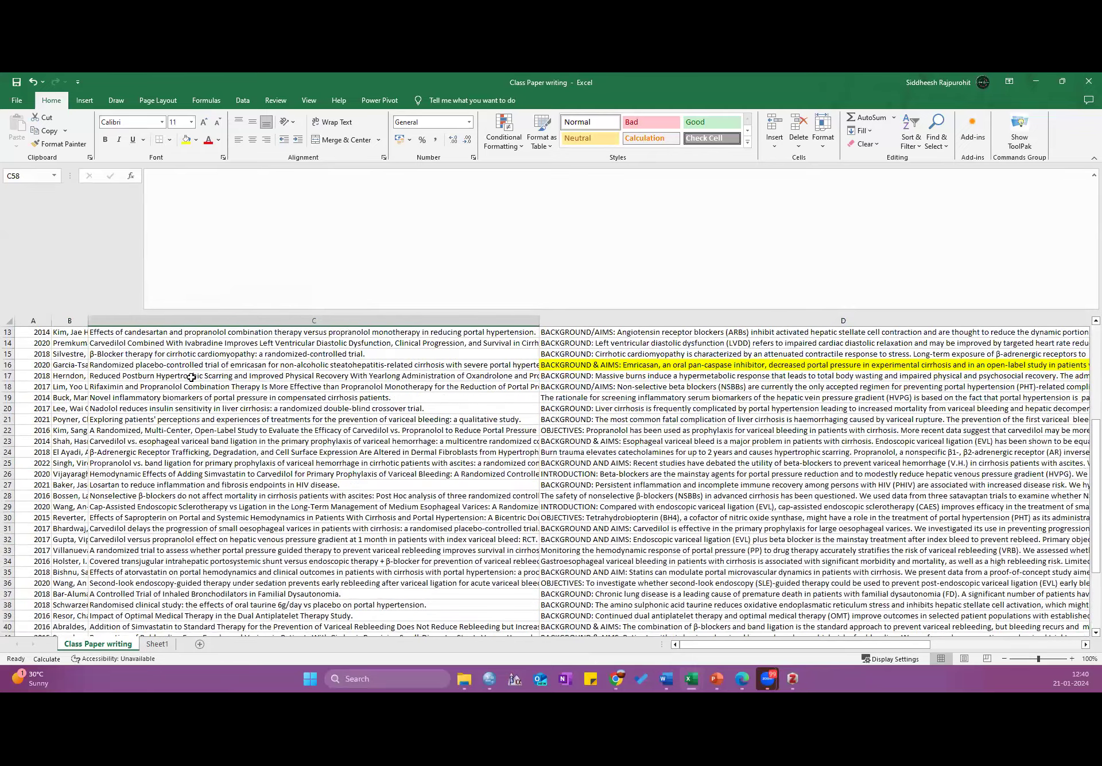
{"action": "scroll", "coordinate": [192, 377], "scroll_direction": "up", "scroll_amount": 1}
{"action": "scroll", "coordinate": [191, 377], "scroll_direction": "down", "scroll_amount": 7}
{"action": "scroll", "coordinate": [82, 352], "scroll_direction": "up", "scroll_amount": 4}
{"action": "scroll", "coordinate": [82, 352], "scroll_direction": "up", "scroll_amount": 6}
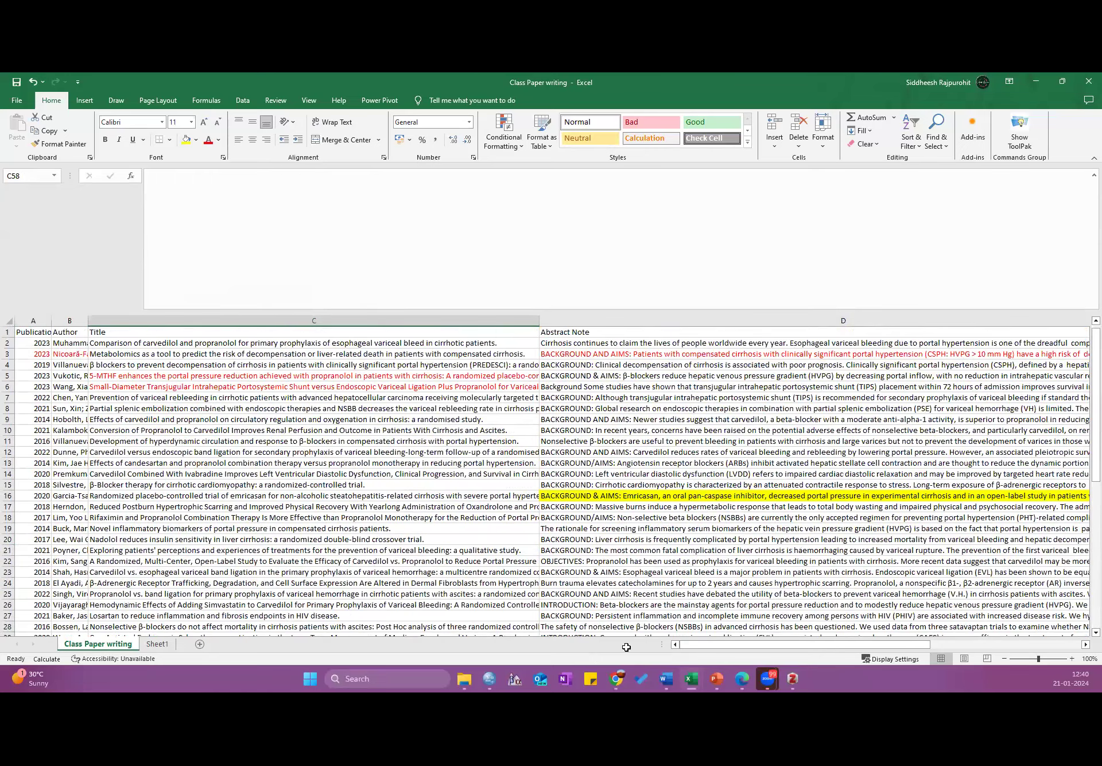
{"action": "left_click_drag", "start_coordinate": [70, 343], "coordinate": [803, 528]}
{"action": "left_click_drag", "start_coordinate": [327, 102], "coordinate": [464, 431]}
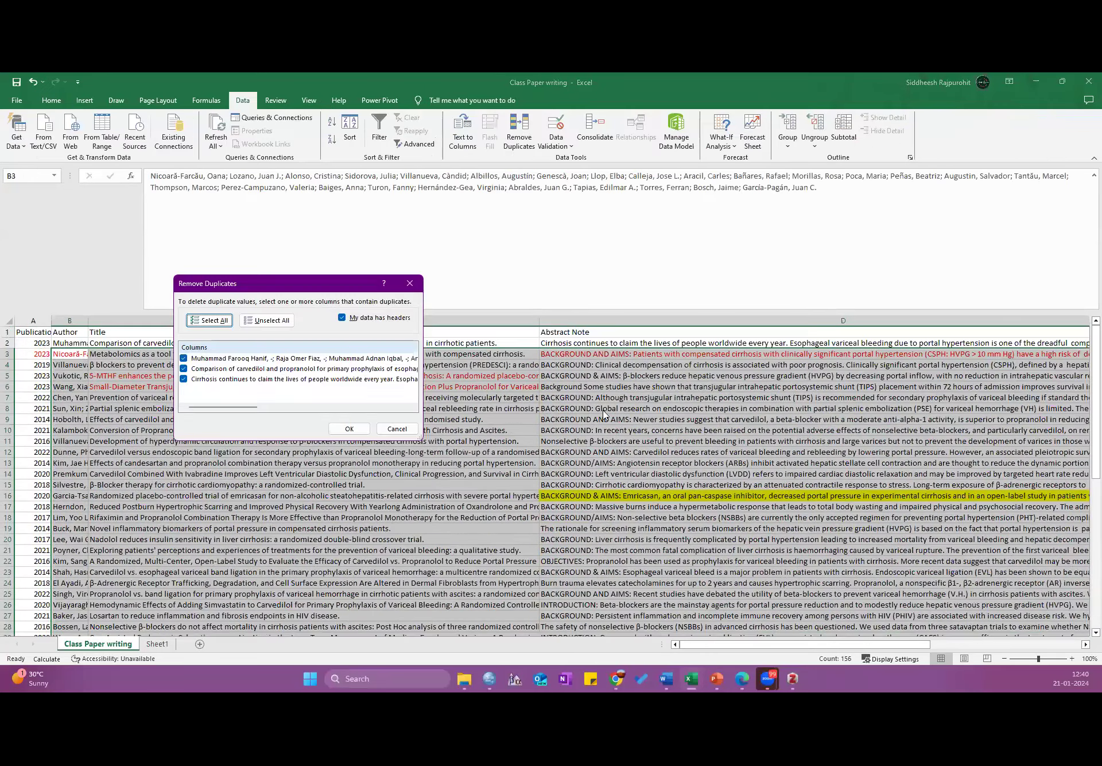
{"action": "key", "text": "Return"}
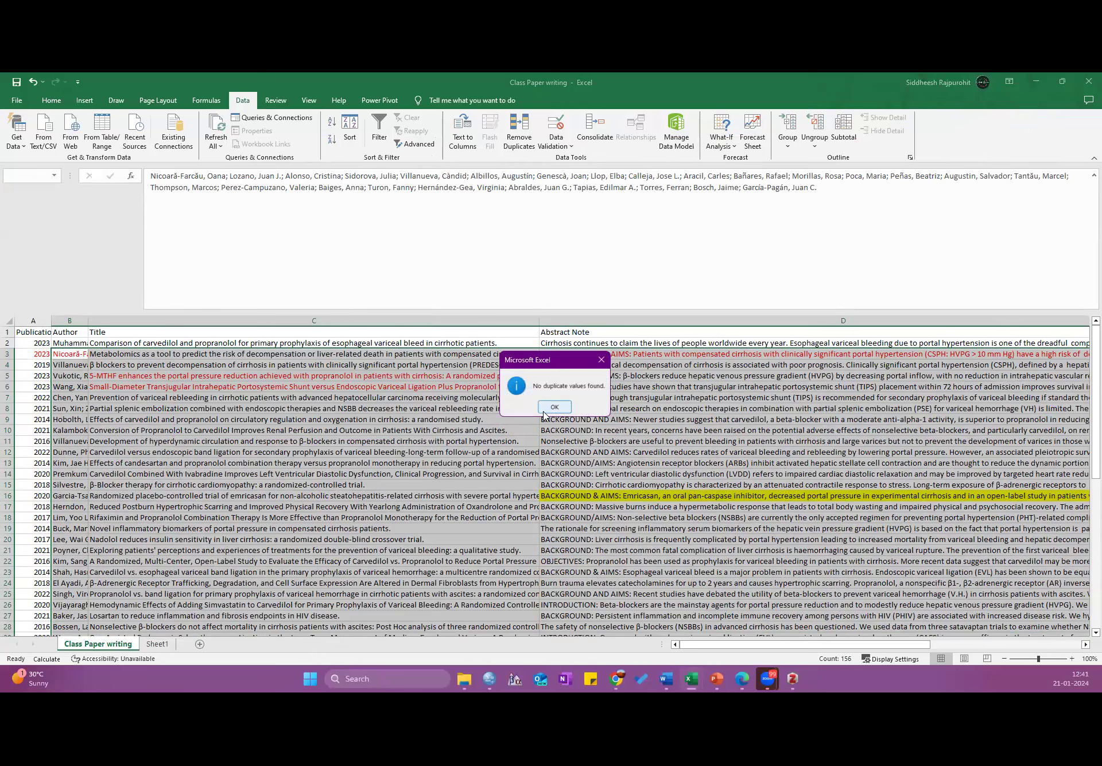
{"action": "key", "text": "Return"}
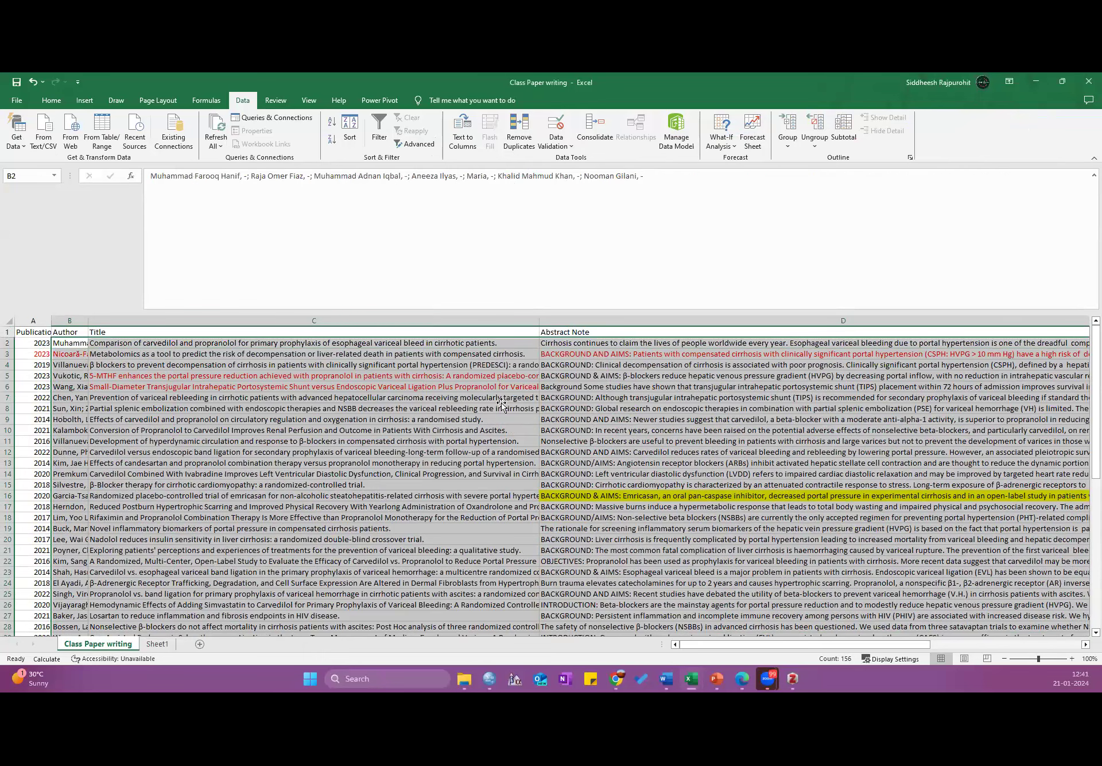
{"action": "left_click", "coordinate": [502, 405]}
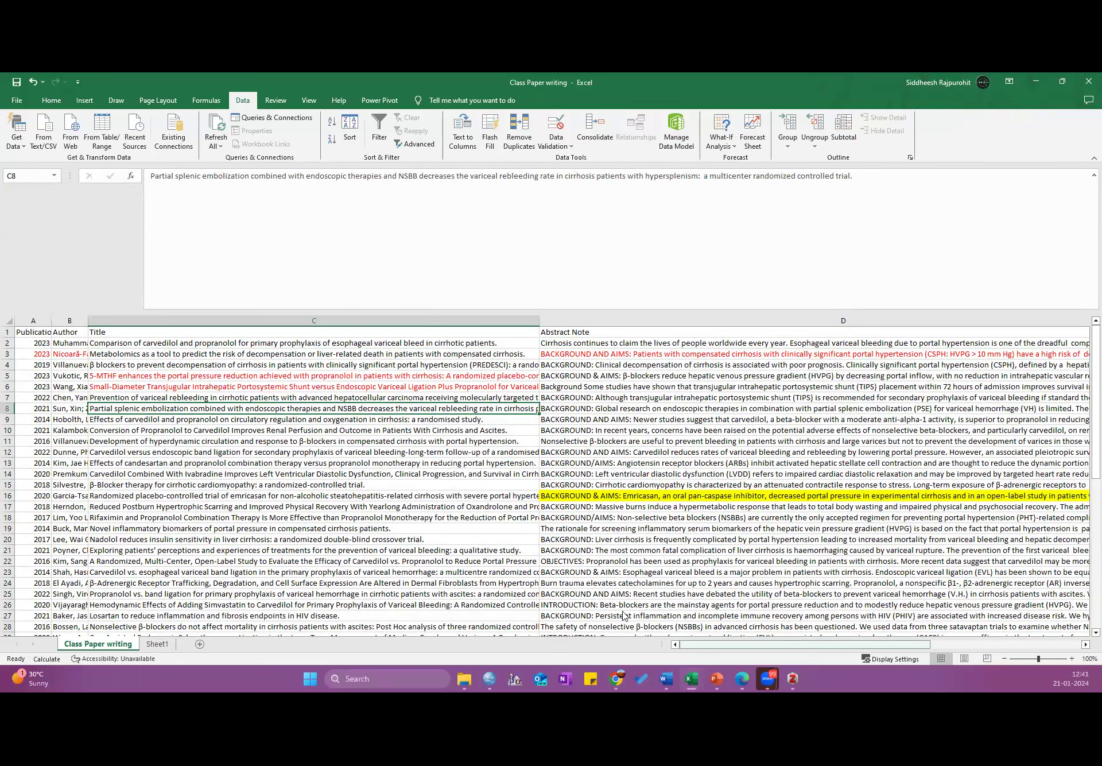
- Switch to Edge and examine the reporting guidelines for main study types on the EQUATOR Network homepage
{"action": "key", "text": "alt+Tab"}
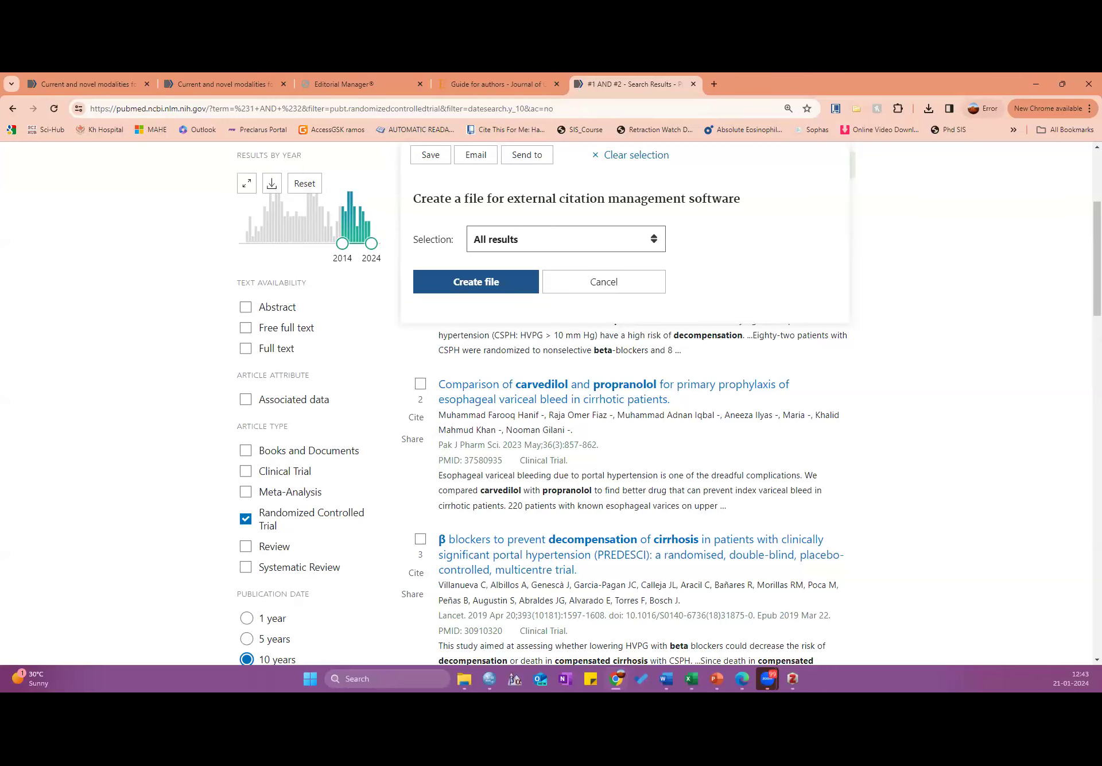
{"action": "key", "text": "alt+Tab"}
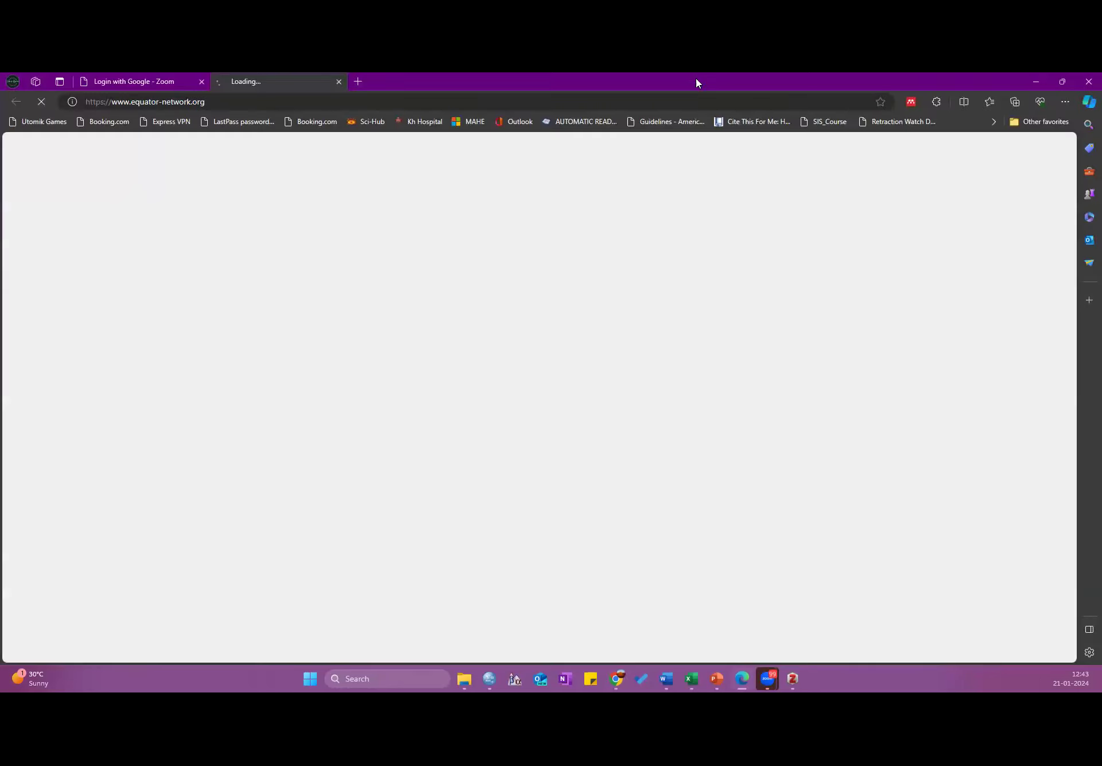
{"action": "key", "text": "alt+Tab"}
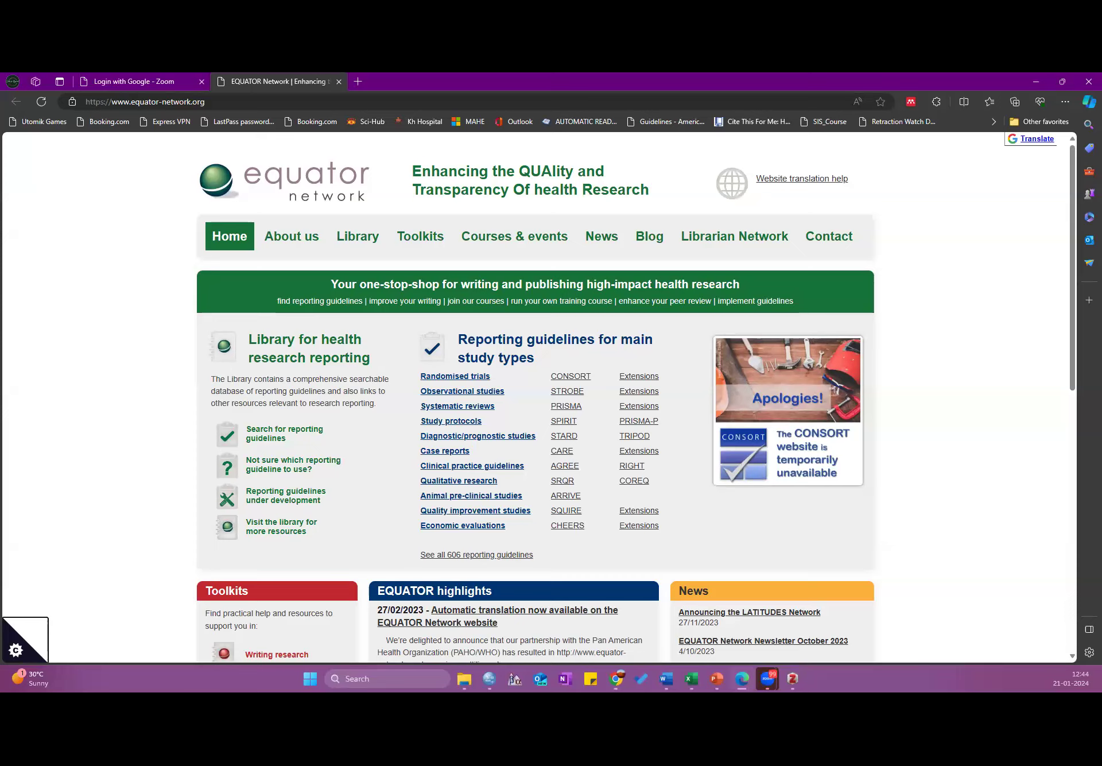
- In Chrome, search Google for the systematic review on granulocyte colony stimulating factor in cirrhosis and open its Sage Journals page
{"action": "key", "text": "alt+Tab"}
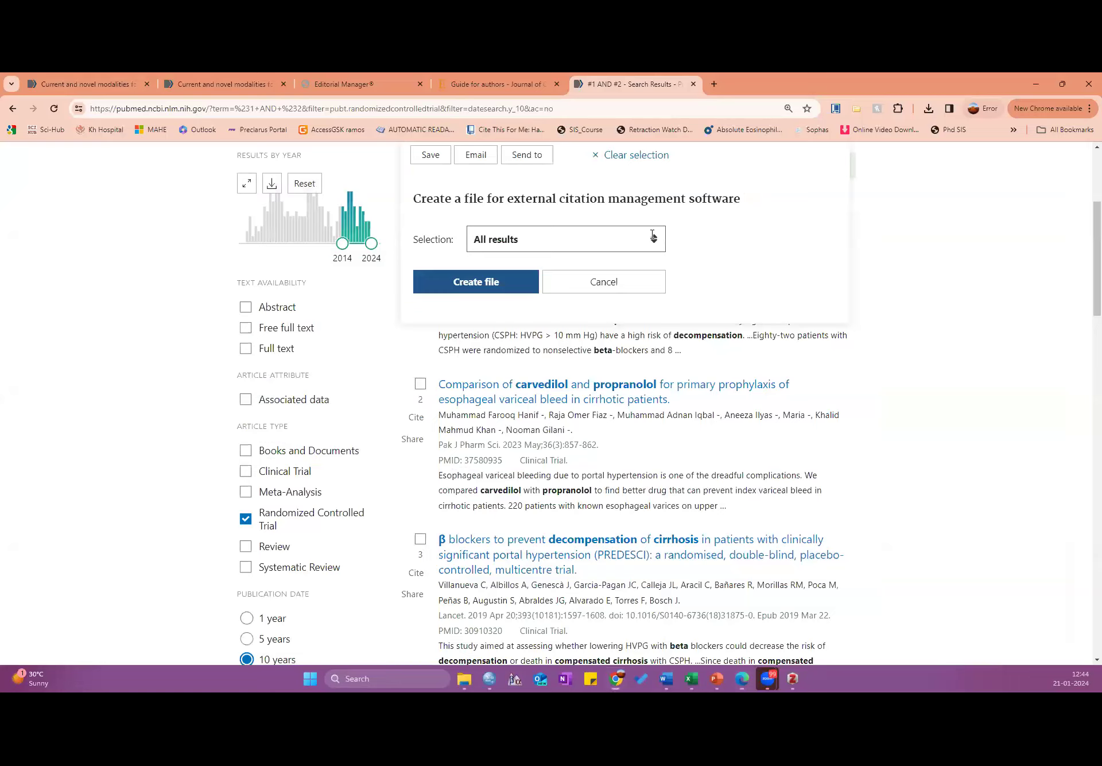
{"action": "left_click", "coordinate": [715, 84]}
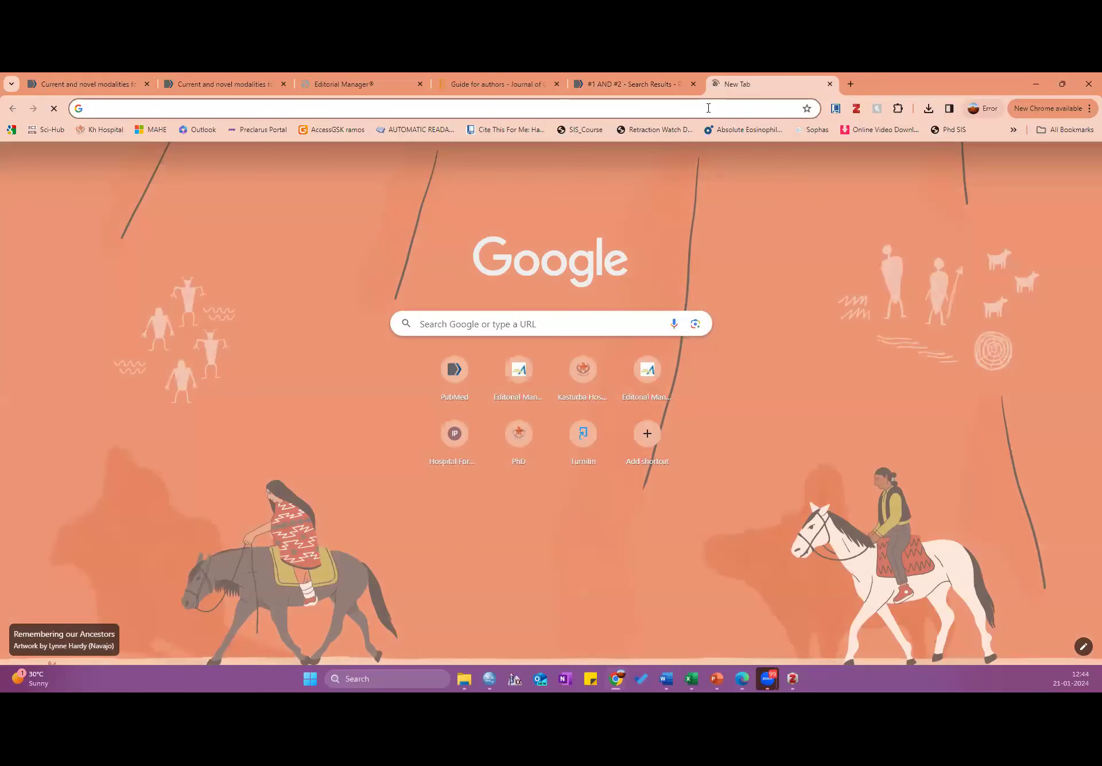
{"action": "type", "text": "role o"}
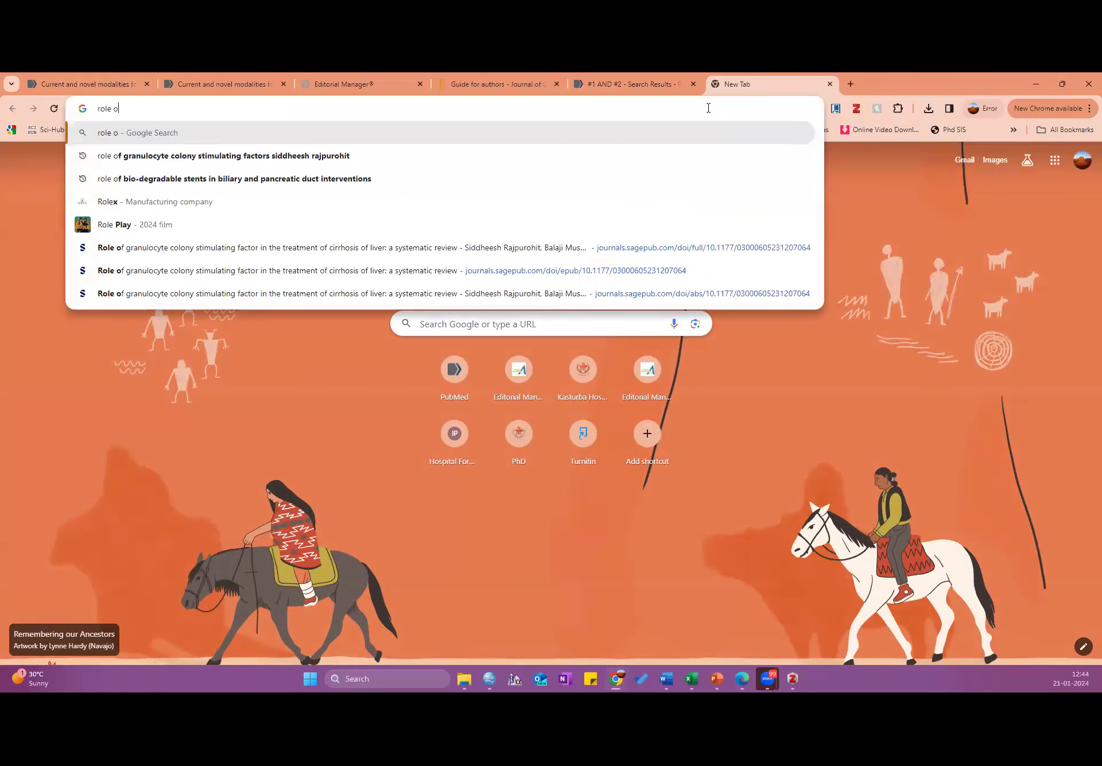
{"action": "type", "text": "f"}
{"action": "key", "text": "Down"}
{"action": "key", "text": "Return"}
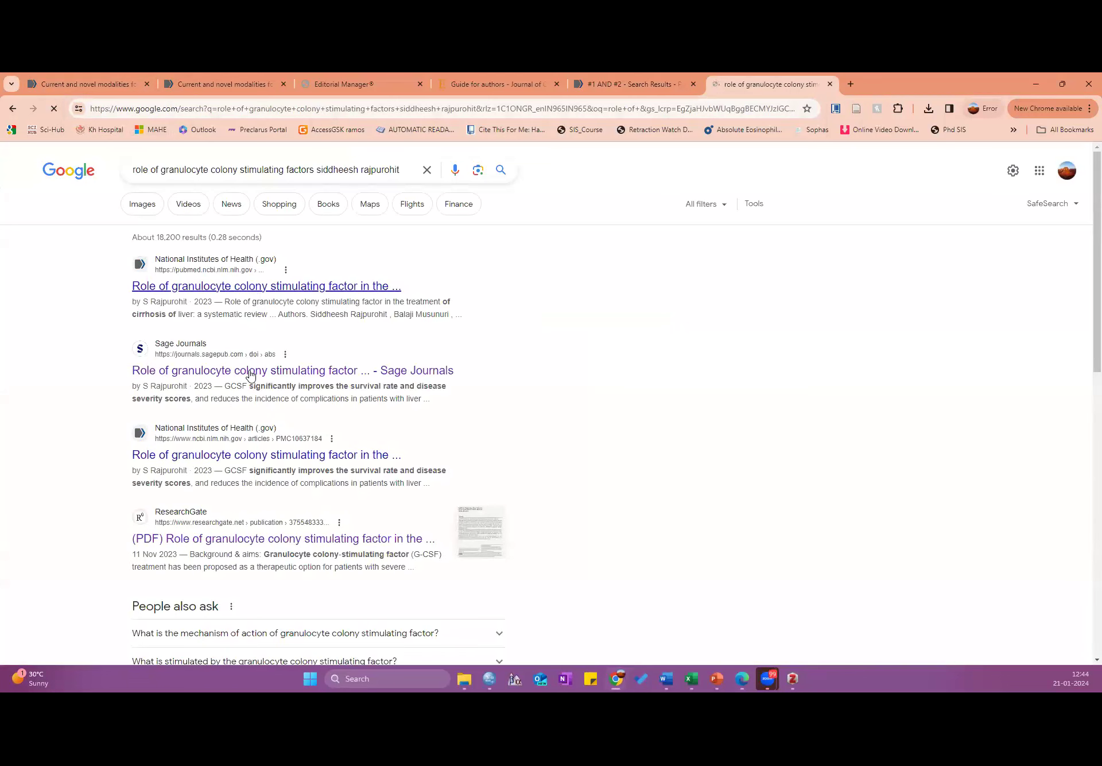
{"action": "left_click", "coordinate": [250, 375]}
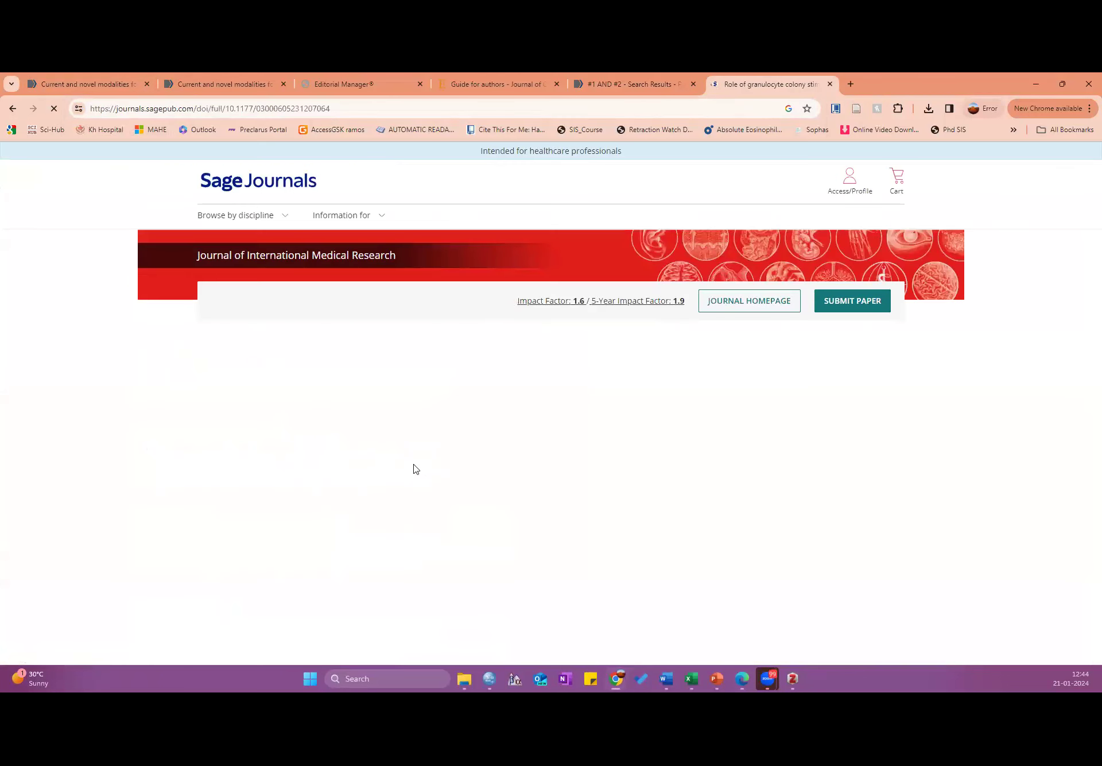
- Open the article's PDF/ePub version and look through its results, Figure 1 flow diagram and title page
{"action": "left_click_drag", "start_coordinate": [190, 387], "coordinate": [279, 387]}
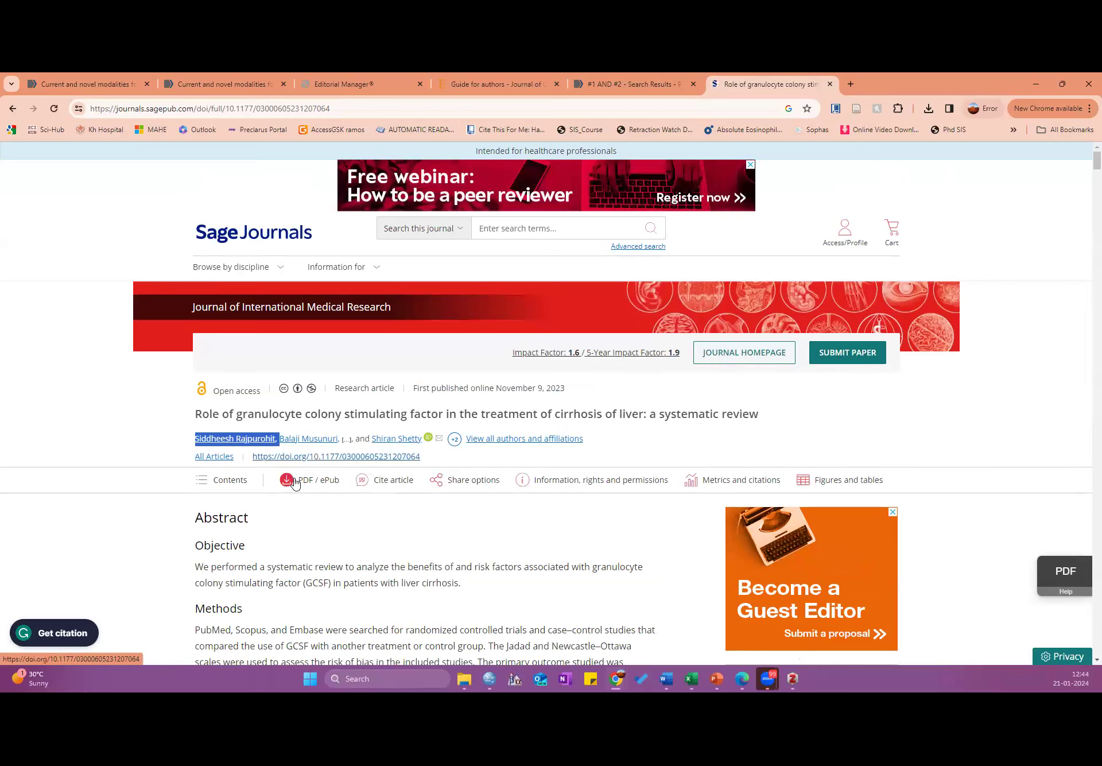
{"action": "left_click", "coordinate": [304, 481]}
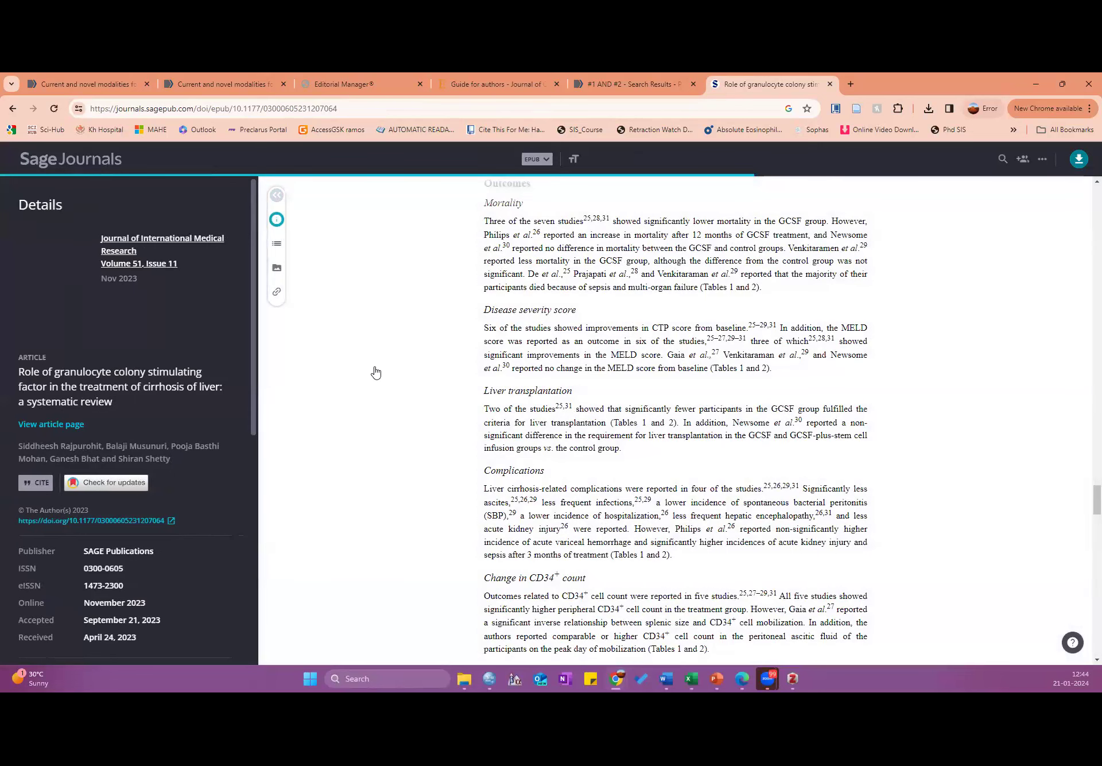
{"action": "scroll", "coordinate": [342, 501], "scroll_direction": "up", "scroll_amount": 15}
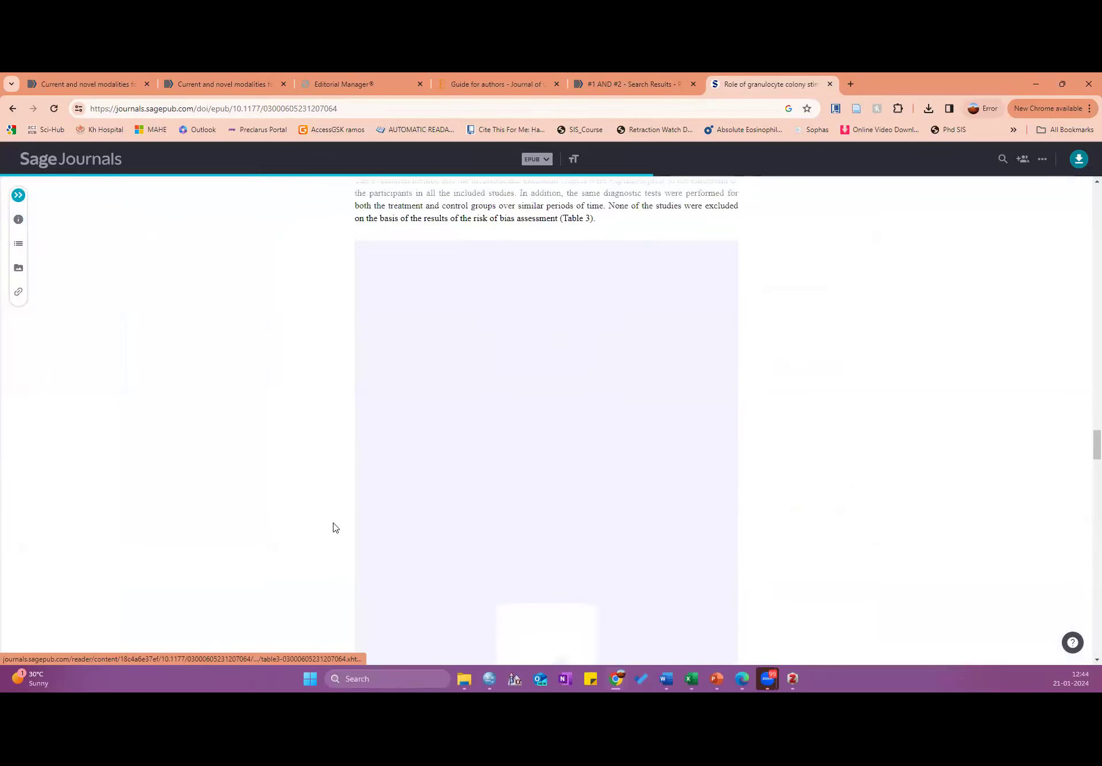
{"action": "scroll", "coordinate": [330, 548], "scroll_direction": "up", "scroll_amount": 15}
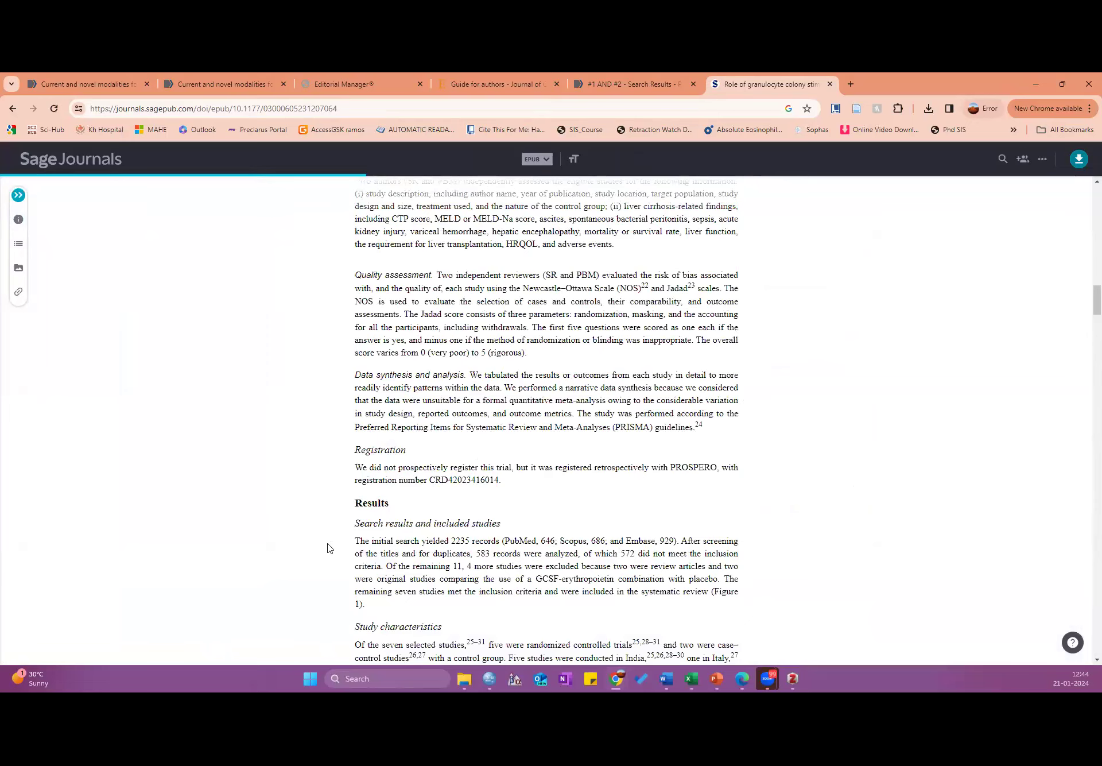
{"action": "scroll", "coordinate": [330, 548], "scroll_direction": "up", "scroll_amount": 15}
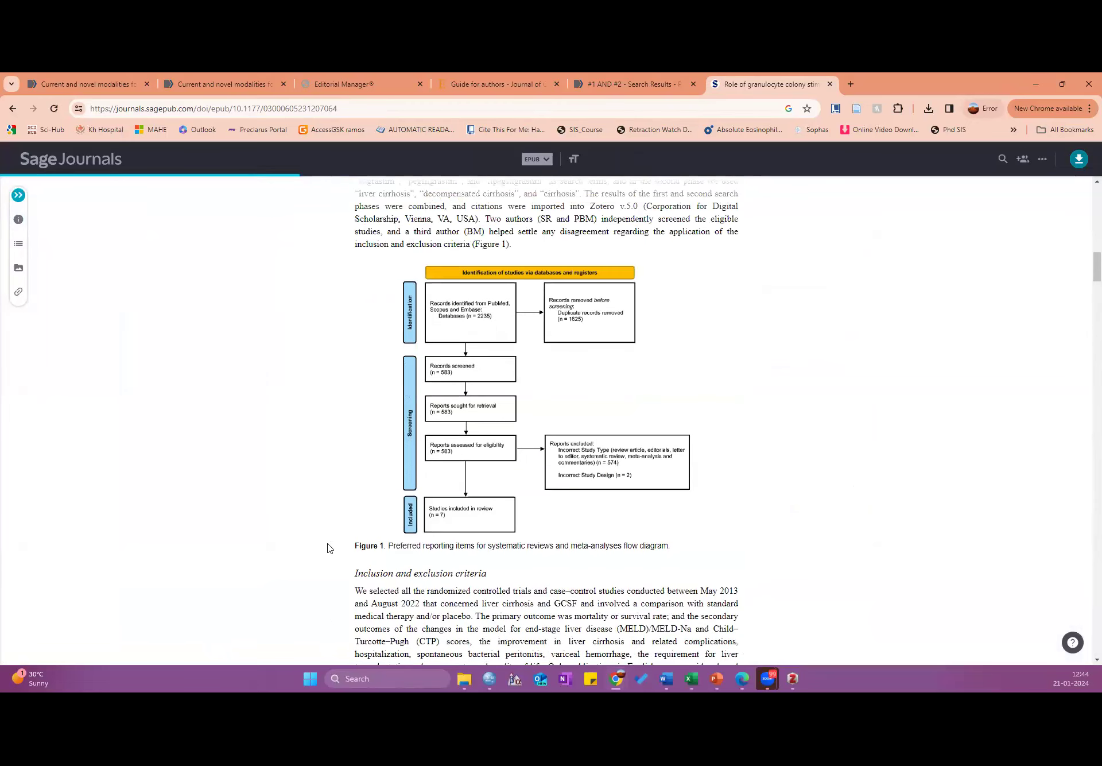
{"action": "scroll", "coordinate": [330, 548], "scroll_direction": "up", "scroll_amount": 10}
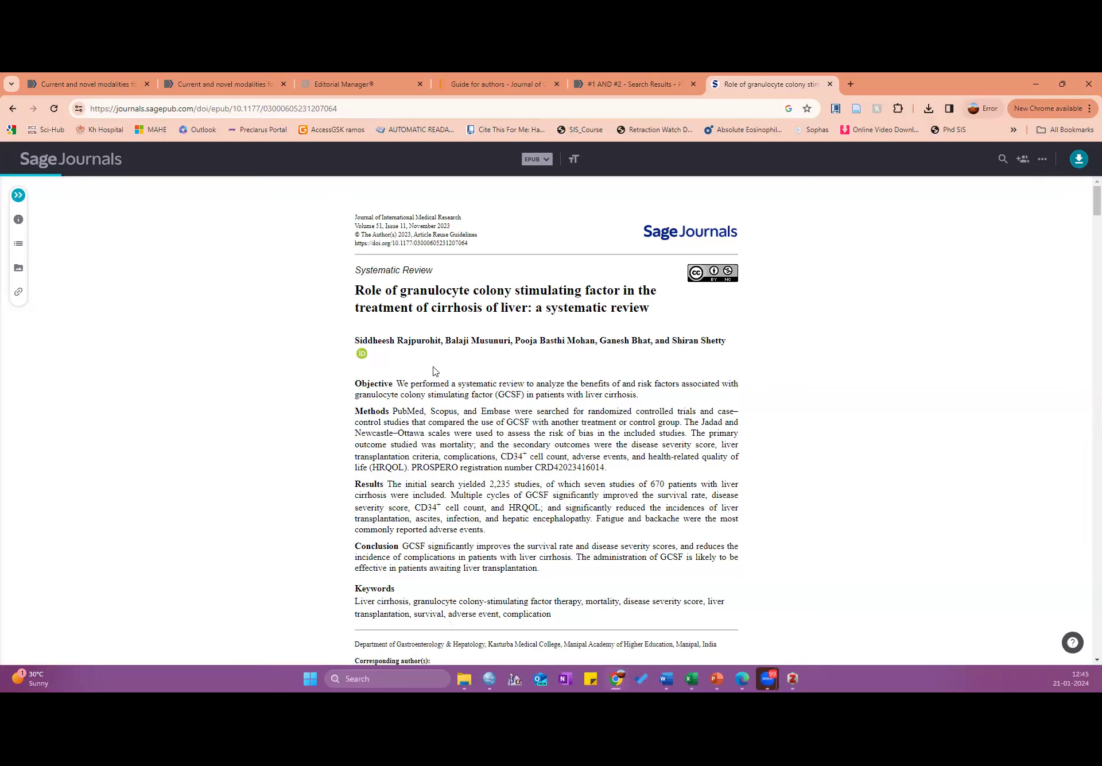
- Highlight the first author's name, then the granulocyte colony and cirrhosis of liver wording in the article title
{"action": "left_click_drag", "start_coordinate": [356, 340], "coordinate": [466, 341]}
{"action": "left_click_drag", "start_coordinate": [401, 290], "coordinate": [516, 294]}
{"action": "left_click_drag", "start_coordinate": [383, 307], "coordinate": [545, 319]}
- Examine the Figure 1 PRISMA flow diagram at a larger size, from the records identified to the studies included
{"action": "scroll", "coordinate": [542, 444], "scroll_direction": "down", "scroll_amount": 2}
{"action": "scroll", "coordinate": [541, 445], "scroll_direction": "down", "scroll_amount": 5}
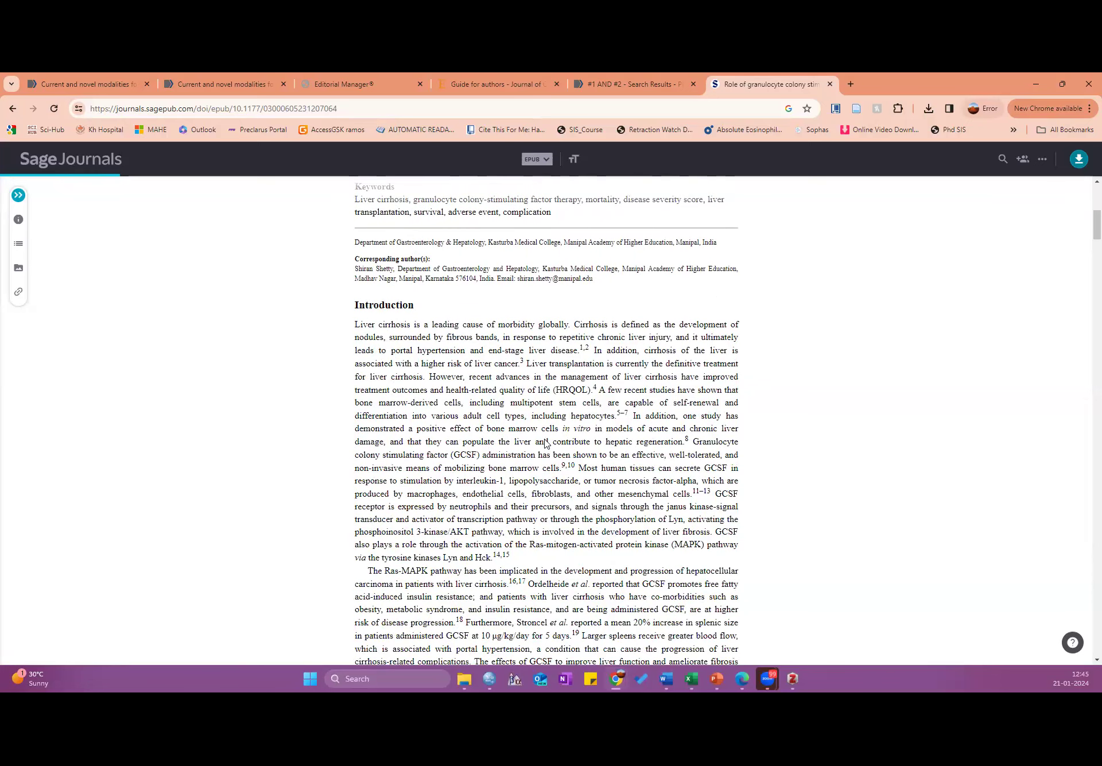
{"action": "scroll", "coordinate": [545, 443], "scroll_direction": "down", "scroll_amount": 6}
{"action": "scroll", "coordinate": [459, 310], "scroll_direction": "down", "scroll_amount": 8}
{"action": "scroll", "coordinate": [443, 328], "scroll_direction": "up", "scroll_amount": 4}
{"action": "scroll", "coordinate": [443, 328], "scroll_direction": "down", "scroll_amount": 2}
{"action": "scroll", "coordinate": [436, 389], "scroll_direction": "up", "scroll_amount": 1, "text": "ctrl"}
{"action": "scroll", "coordinate": [394, 461], "scroll_direction": "down", "scroll_amount": 2}
{"action": "scroll", "coordinate": [421, 502], "scroll_direction": "up", "scroll_amount": 1, "text": "ctrl"}
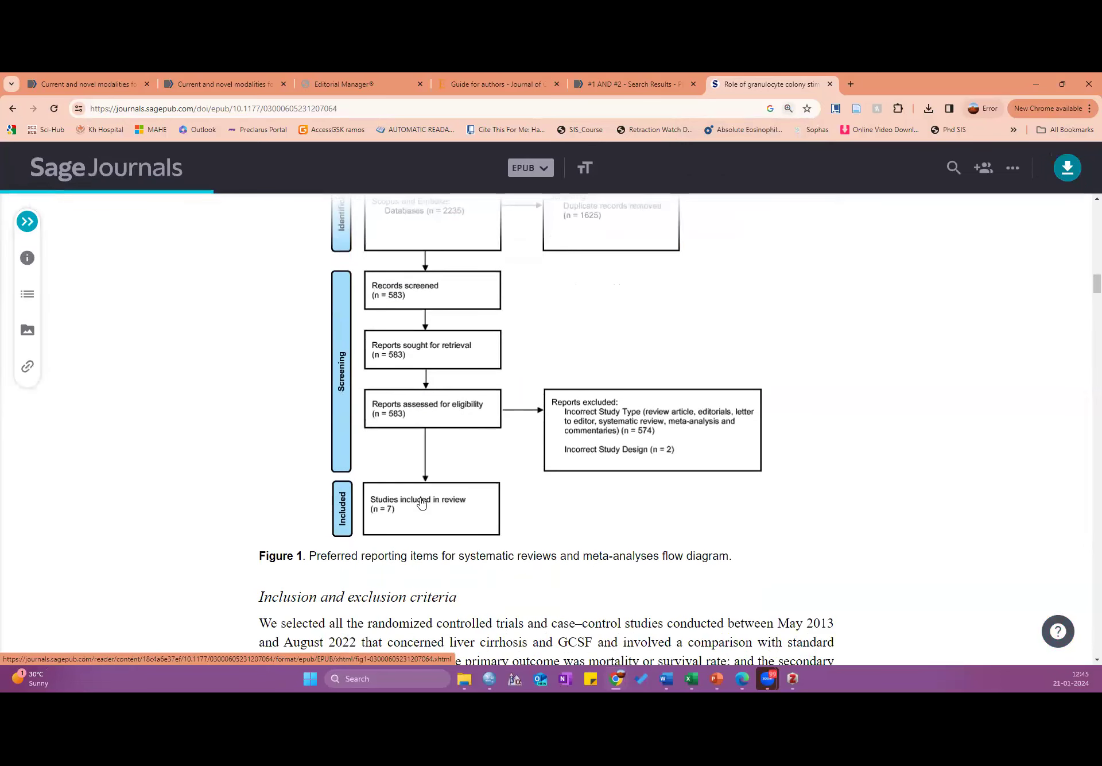
- Review the inclusion and exclusion criteria, the data extraction section and Table 1 on the included studies' characteristics
{"action": "scroll", "coordinate": [426, 498], "scroll_direction": "down", "scroll_amount": 5}
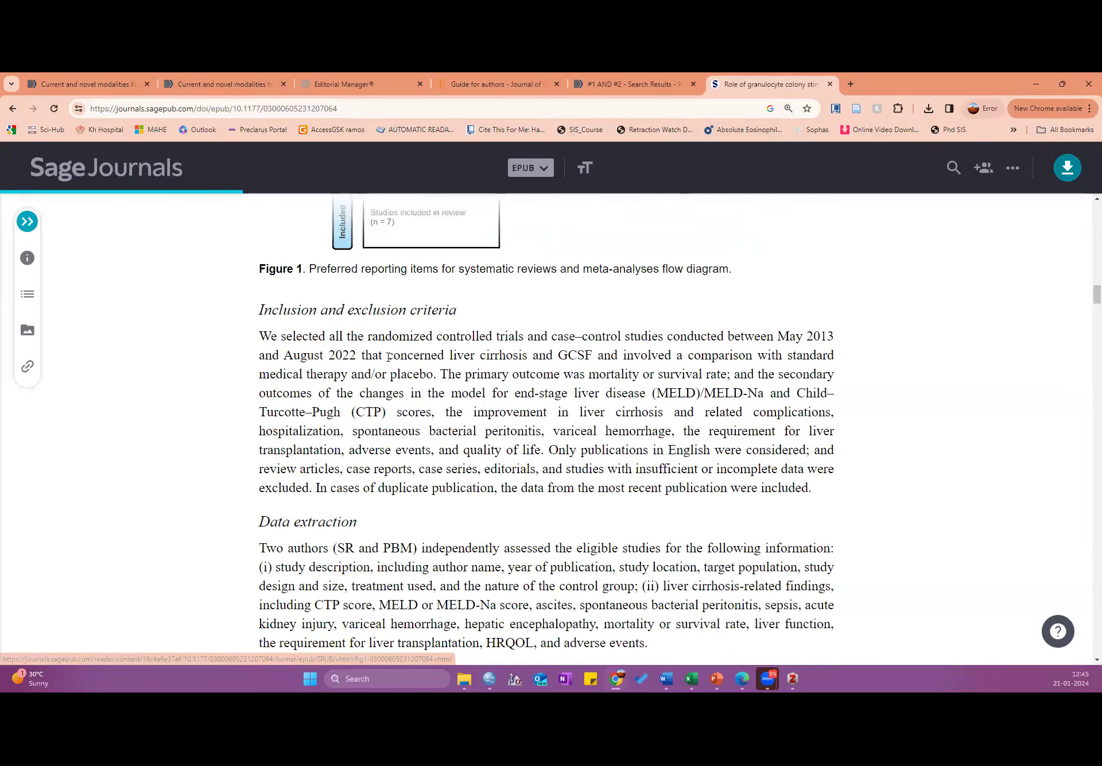
{"action": "scroll", "coordinate": [396, 355], "scroll_direction": "down", "scroll_amount": 3}
{"action": "scroll", "coordinate": [405, 356], "scroll_direction": "down", "scroll_amount": 7}
{"action": "scroll", "coordinate": [411, 379], "scroll_direction": "down", "scroll_amount": 1, "text": "ctrl"}
{"action": "scroll", "coordinate": [413, 405], "scroll_direction": "down", "scroll_amount": 1, "text": "ctrl"}
{"action": "scroll", "coordinate": [416, 373], "scroll_direction": "down", "scroll_amount": 10}
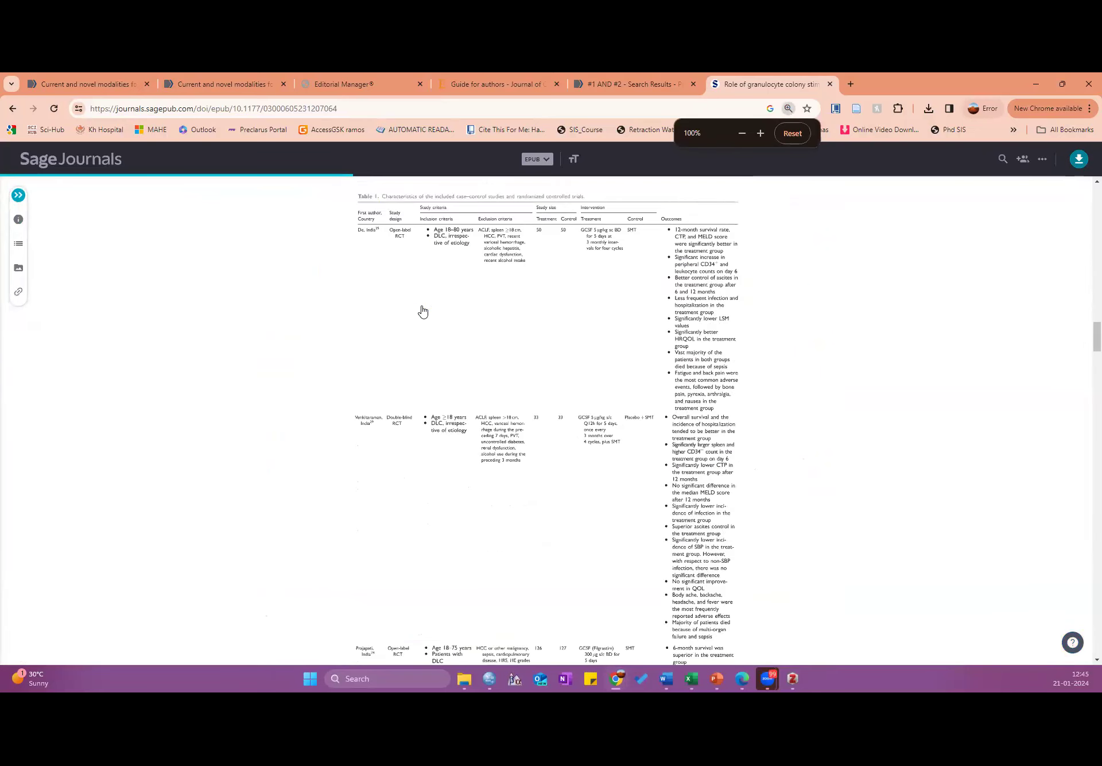
- Highlight the registration statement mentioning PROSPERO, just above the article's Results section
{"action": "scroll", "coordinate": [422, 311], "scroll_direction": "down", "scroll_amount": 15}
{"action": "scroll", "coordinate": [439, 357], "scroll_direction": "down", "scroll_amount": 20}
{"action": "scroll", "coordinate": [453, 379], "scroll_direction": "up", "scroll_amount": 20}
{"action": "scroll", "coordinate": [454, 381], "scroll_direction": "up", "scroll_amount": 15}
{"action": "scroll", "coordinate": [435, 361], "scroll_direction": "up", "scroll_amount": 5}
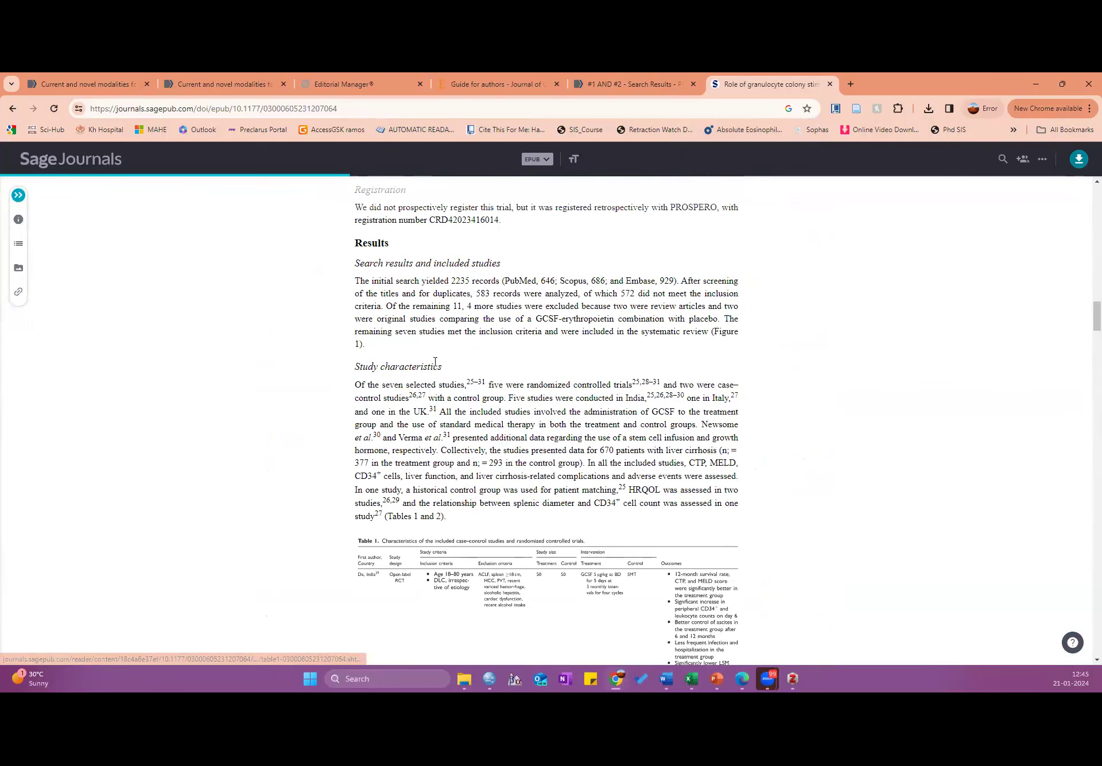
{"action": "scroll", "coordinate": [403, 384], "scroll_direction": "up", "scroll_amount": 3}
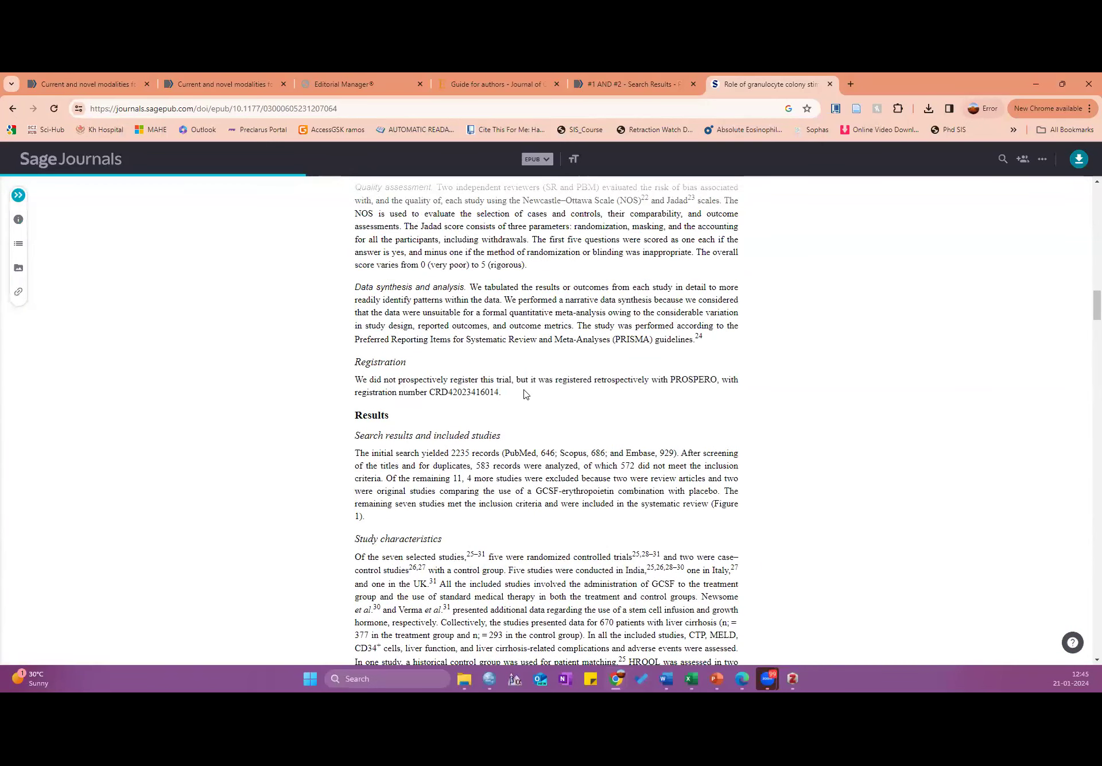
{"action": "left_click_drag", "start_coordinate": [501, 394], "coordinate": [356, 379]}
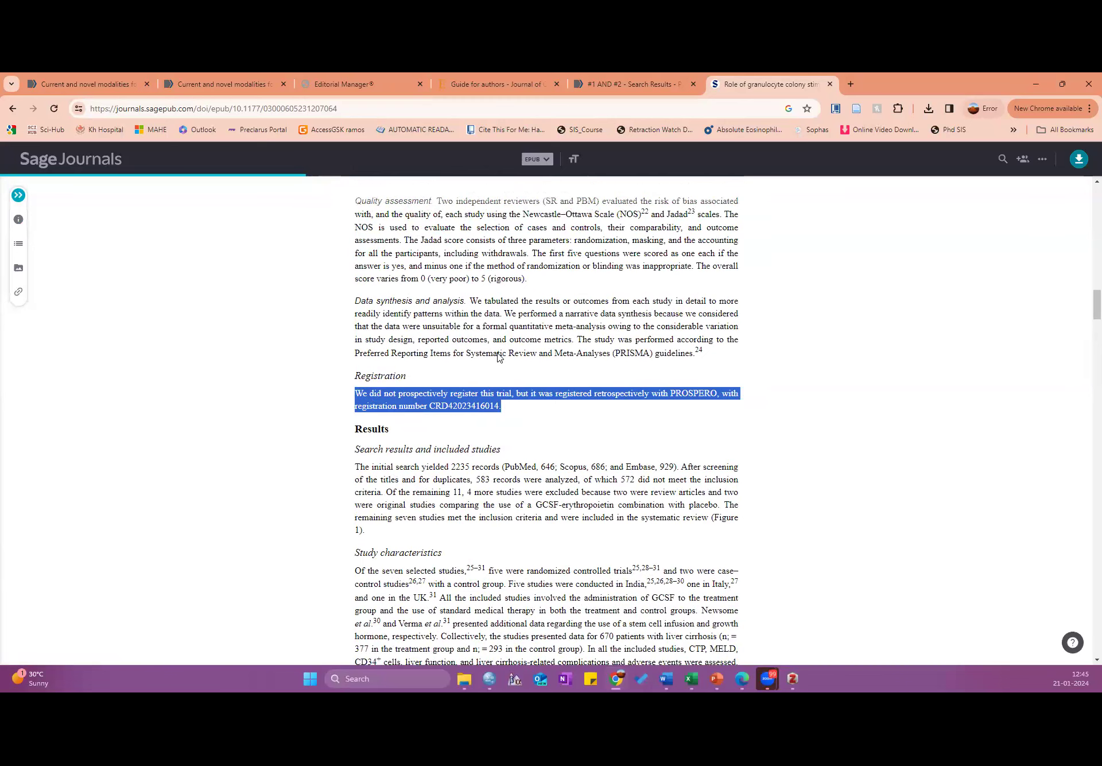
- Highlight the PRISMA guidelines sentence under Data synthesis and analysis, and PRISMA beside Systematic reviews on the EQUATOR Network page in Edge
{"action": "scroll", "coordinate": [497, 357], "scroll_direction": "up", "scroll_amount": 3}
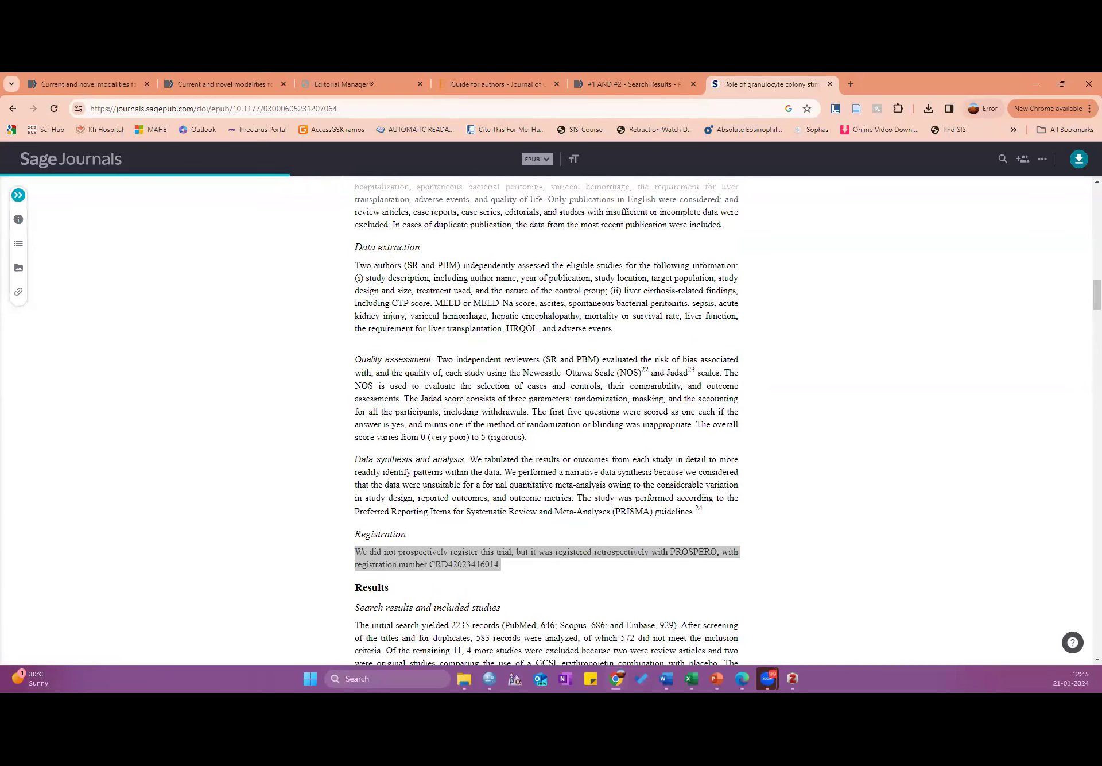
{"action": "left_click_drag", "start_coordinate": [577, 497], "coordinate": [703, 519]}
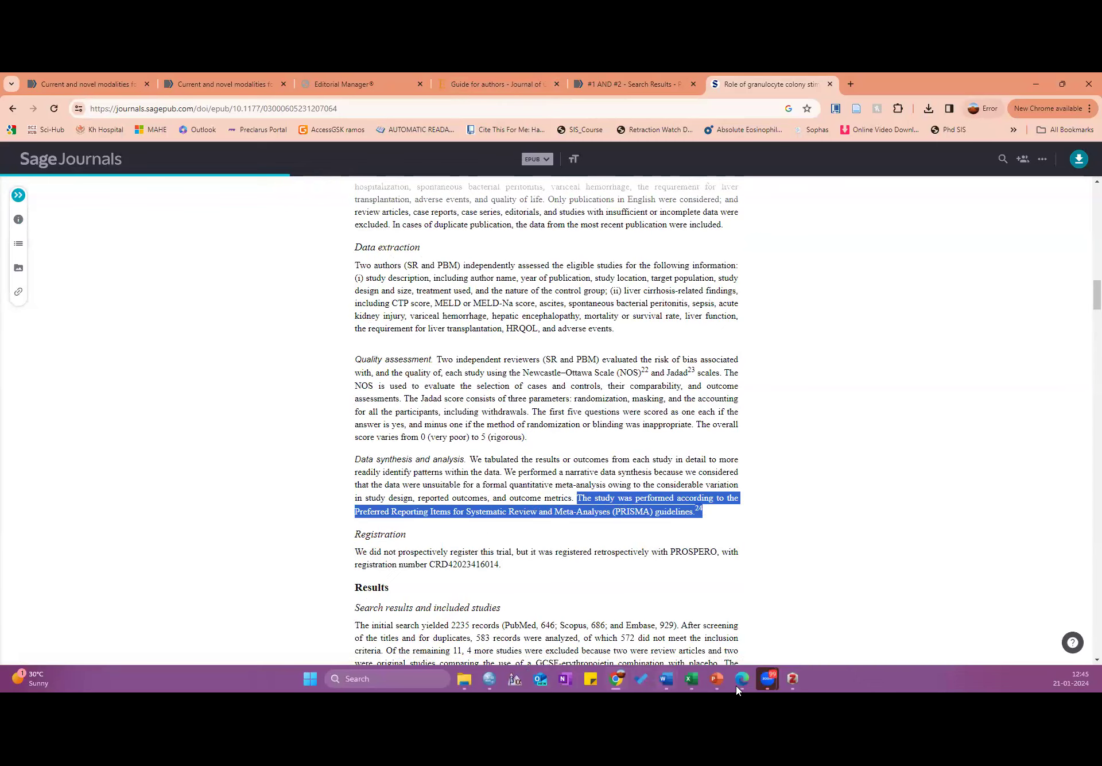
{"action": "mouse_move", "coordinate": [740, 688]}
{"action": "left_click", "coordinate": [747, 630]}
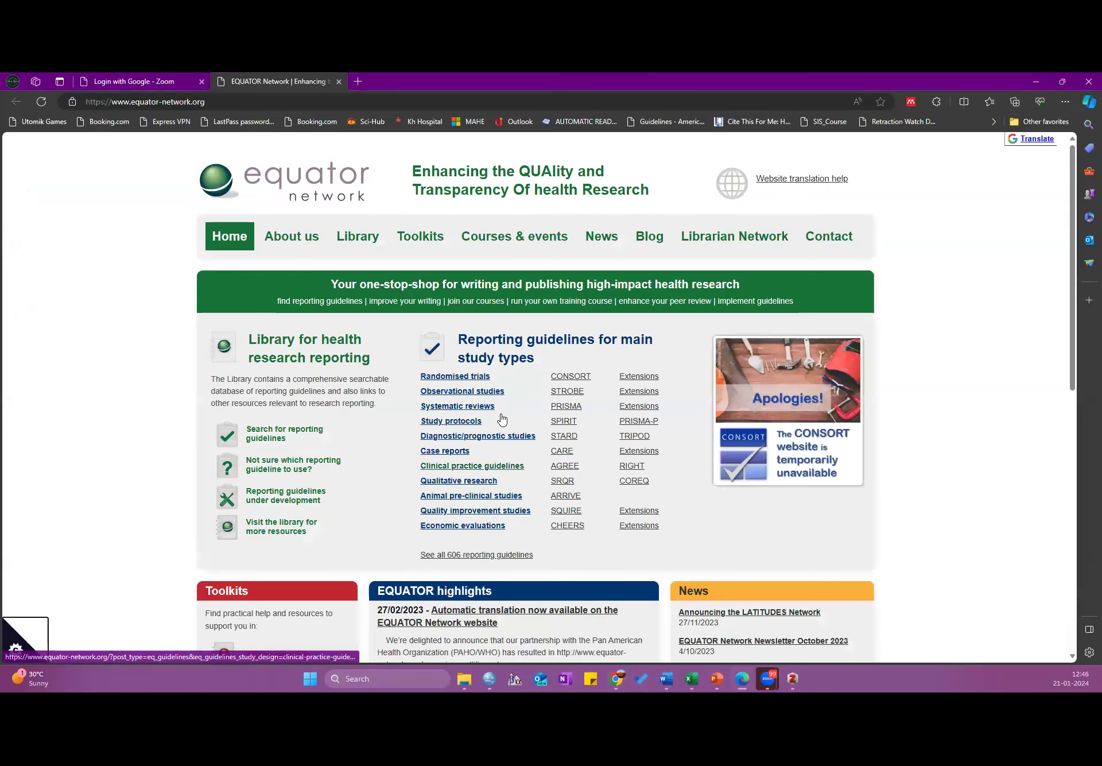
{"action": "left_click_drag", "start_coordinate": [550, 409], "coordinate": [602, 413]}
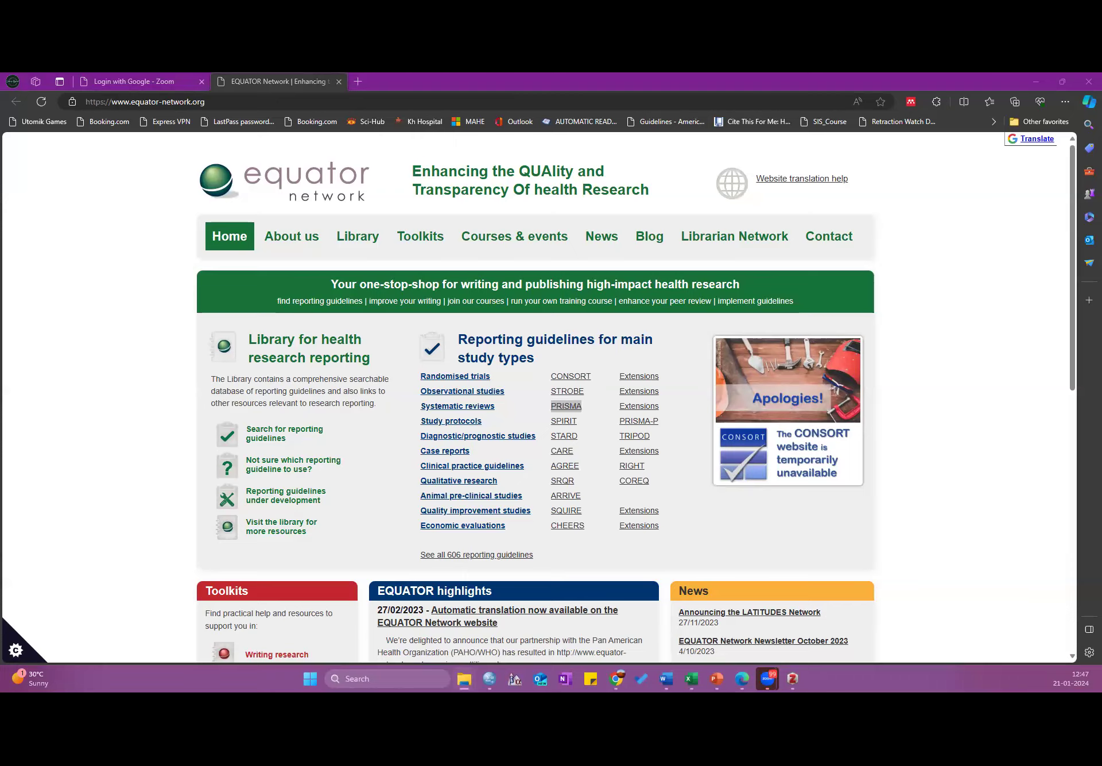
- Switch to Word and look at the beta blocker manuscript and the Prisma Chart Figure_NSBB_PAPER flow diagram
{"action": "key", "text": "alt+Tab"}
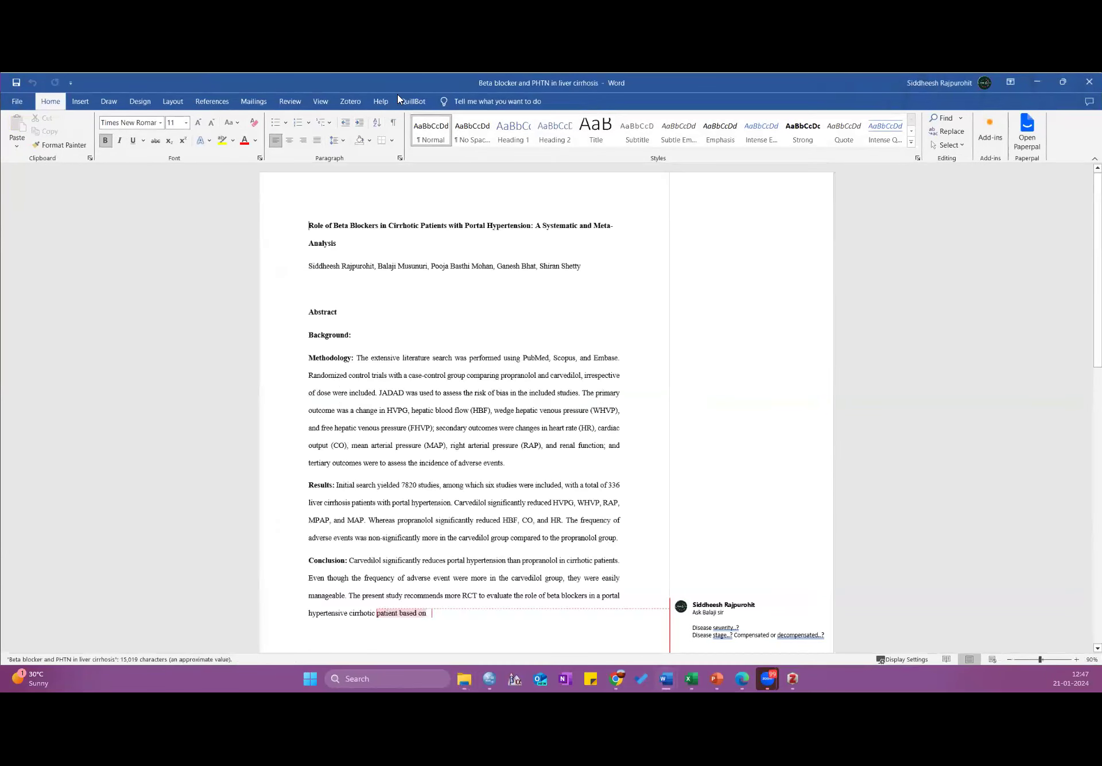
{"action": "key", "text": "alt+Tab"}
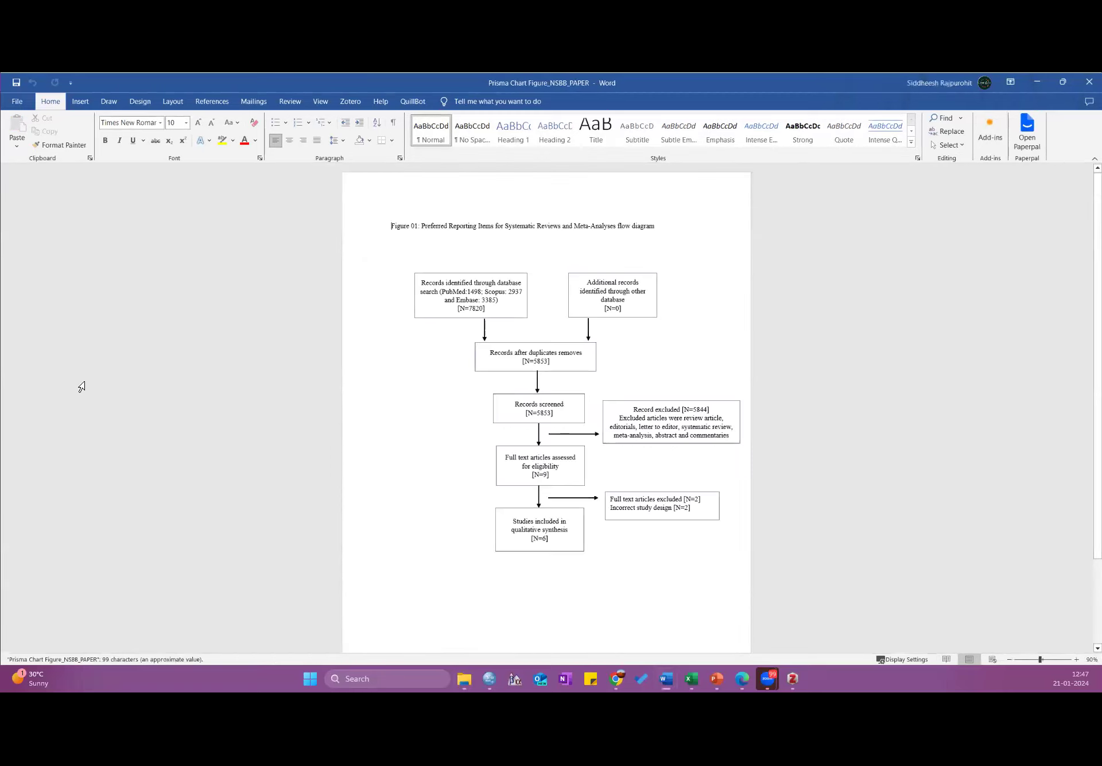
{"action": "double_click", "coordinate": [642, 85]}
{"action": "left_click_drag", "start_coordinate": [641, 80], "coordinate": [1101, 86]}
{"action": "left_click", "coordinate": [555, 440]}
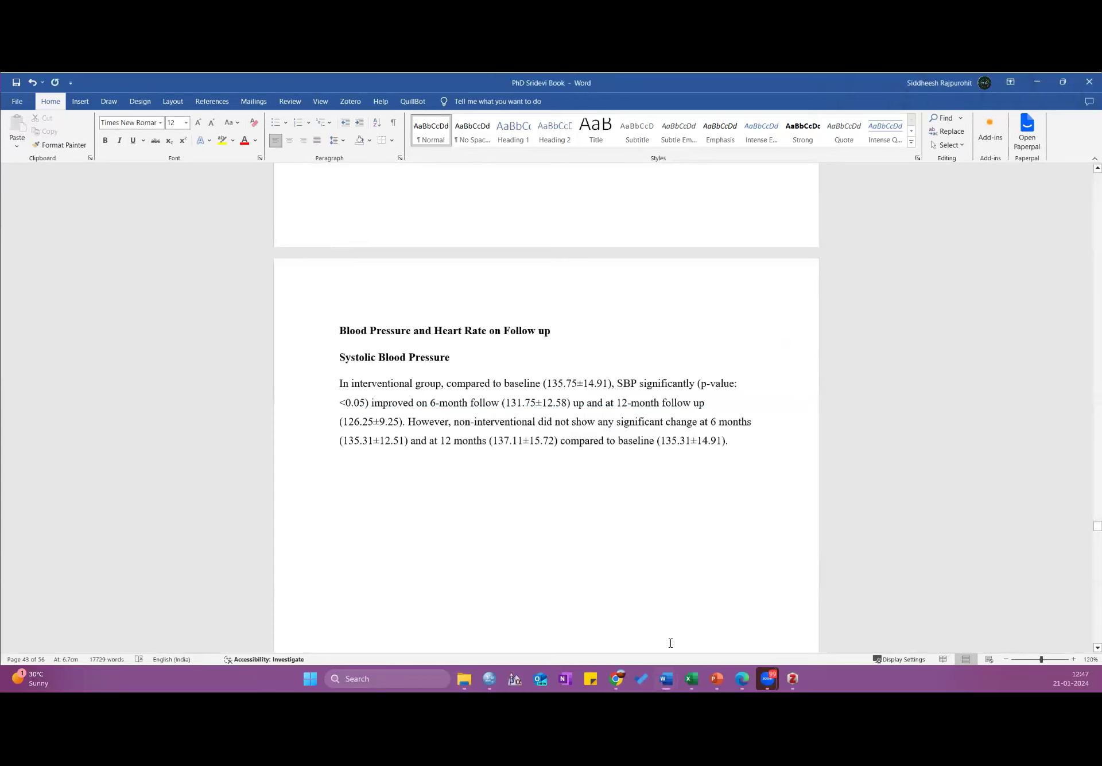
- Return to the EQUATOR Network site in Edge and open the CONSORT 2010 Checklist (Word) for randomised trials
{"action": "mouse_move", "coordinate": [771, 681]}
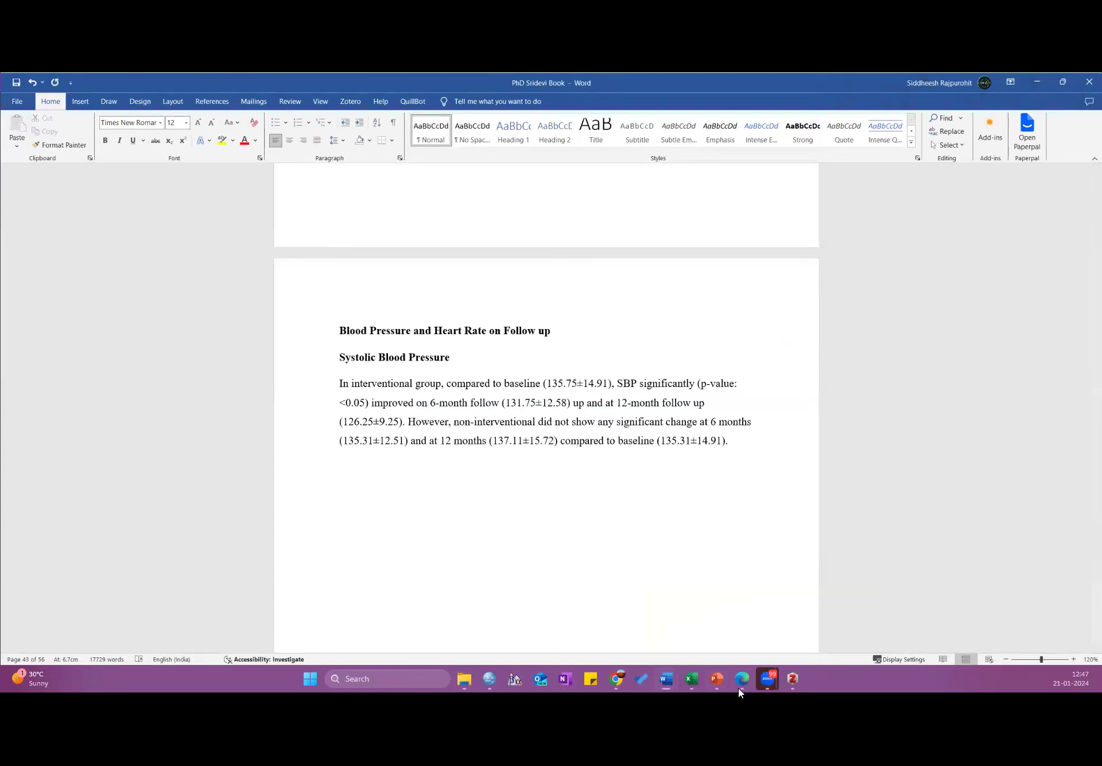
{"action": "left_click", "coordinate": [765, 626]}
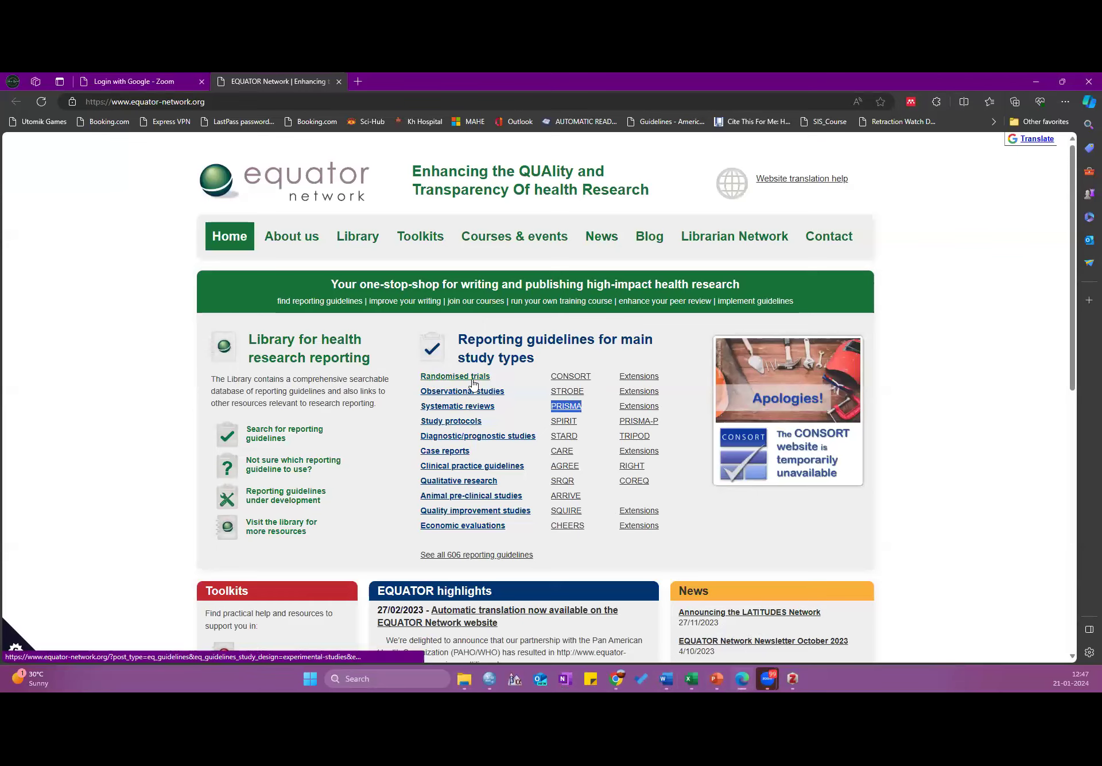
{"action": "left_click", "coordinate": [563, 378]}
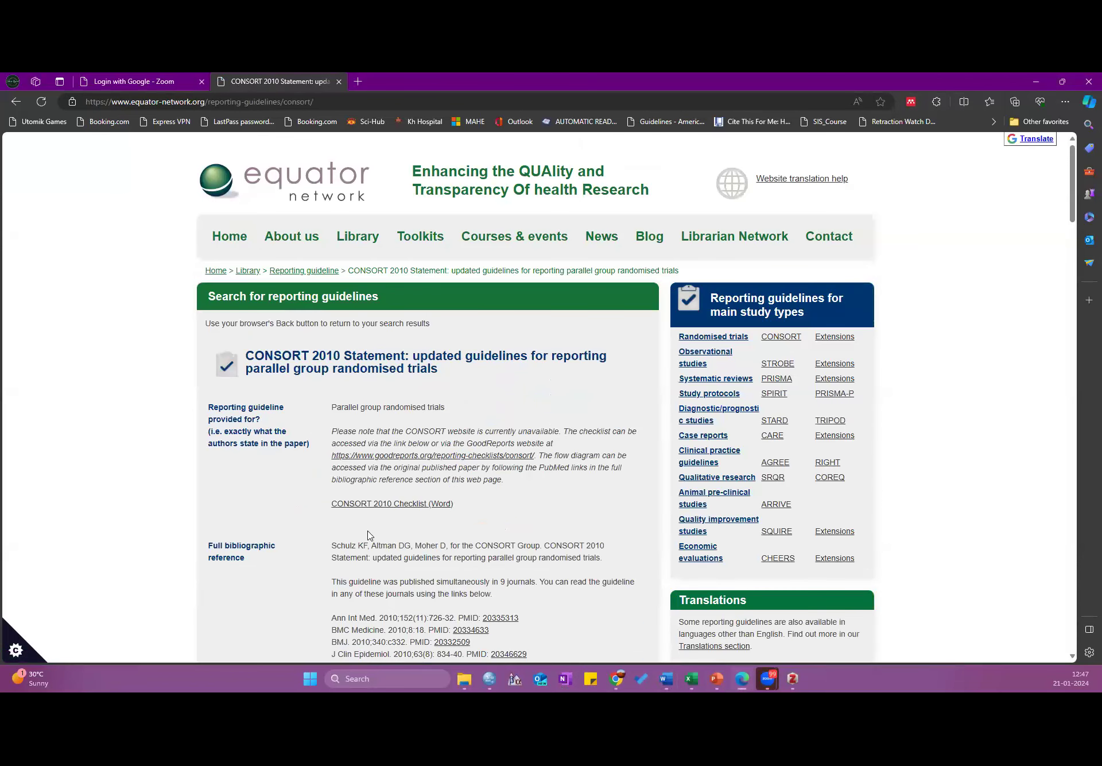
{"action": "left_click", "coordinate": [385, 505]}
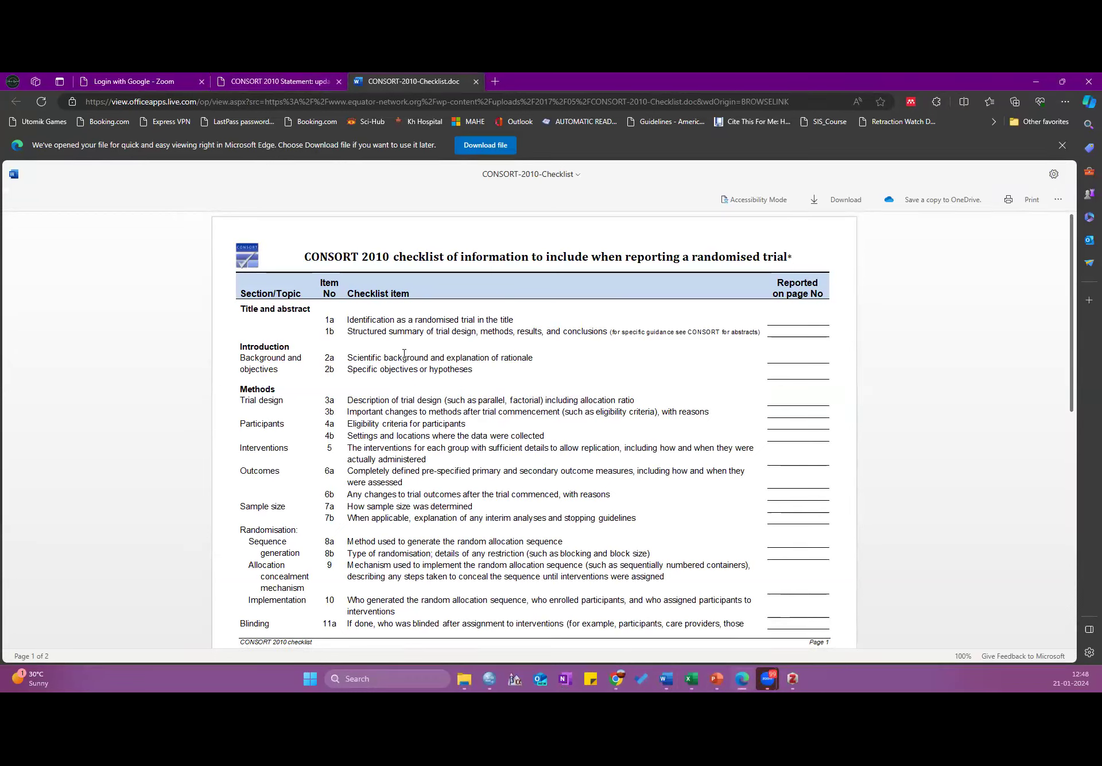
- Go through checklist items 1a, 2a and 3a, highlighting their wording and checking the matching Reported on page No entries
{"action": "left_click_drag", "start_coordinate": [241, 309], "coordinate": [512, 320]}
{"action": "left_click", "coordinate": [782, 325]}
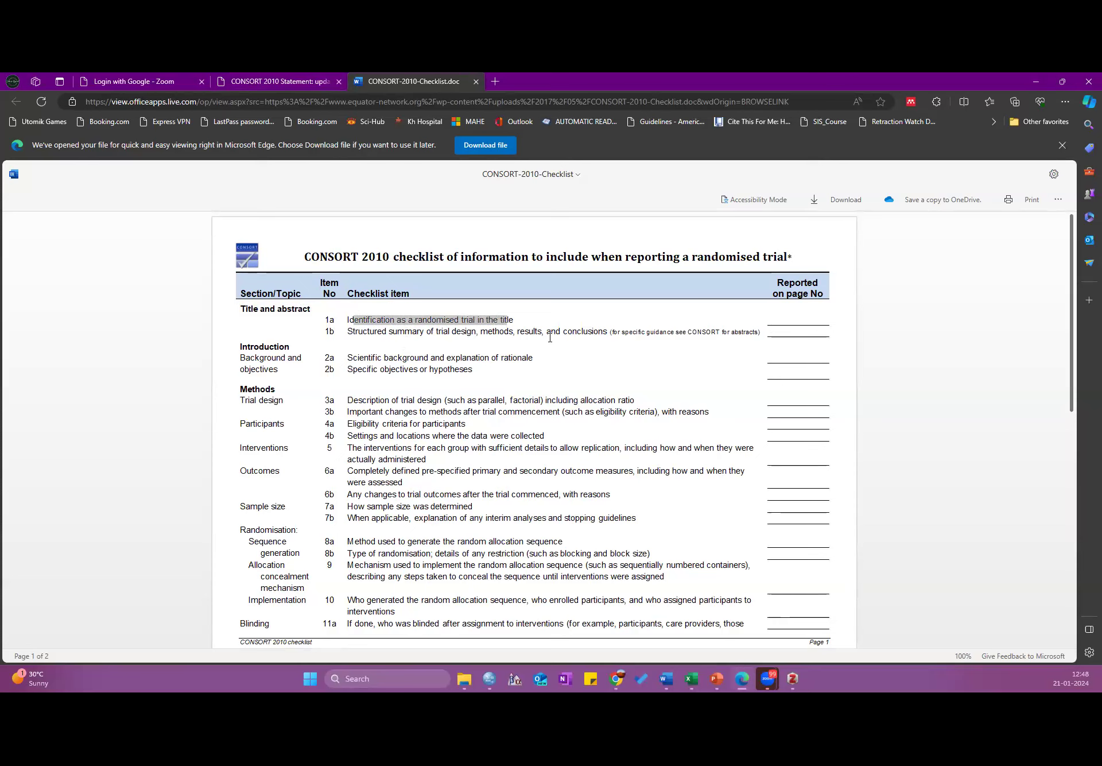
{"action": "left_click", "coordinate": [798, 325]}
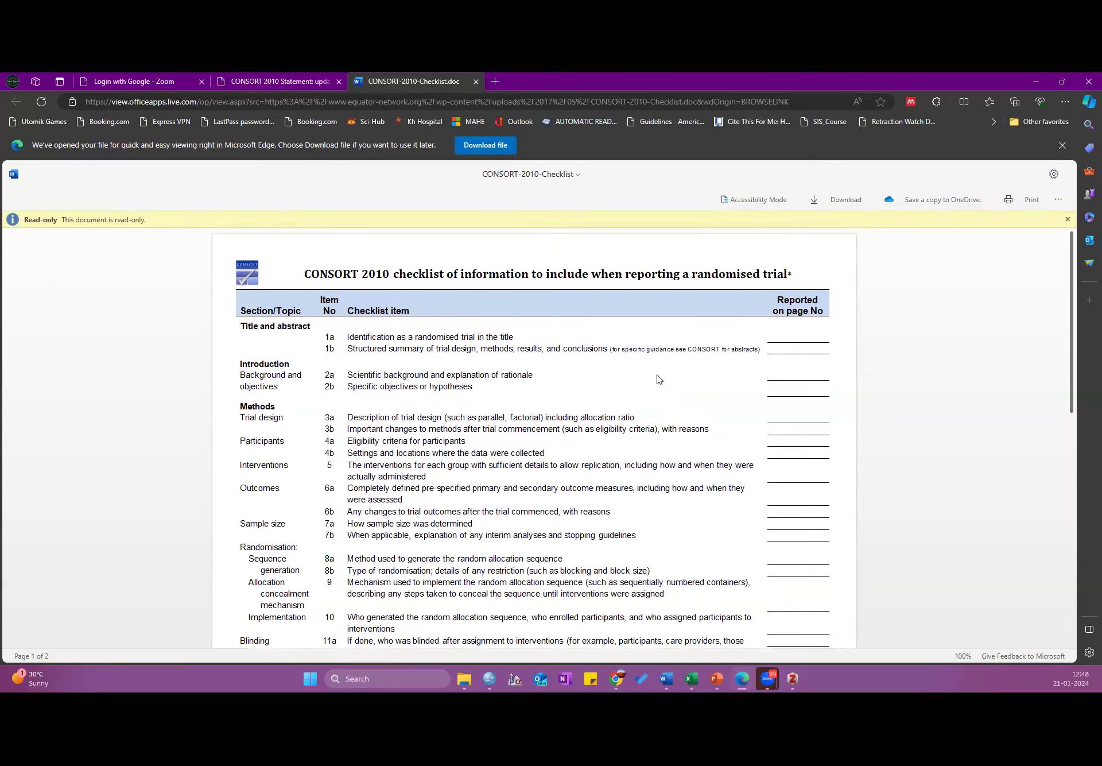
{"action": "scroll", "coordinate": [475, 379], "scroll_direction": "down", "scroll_amount": 2}
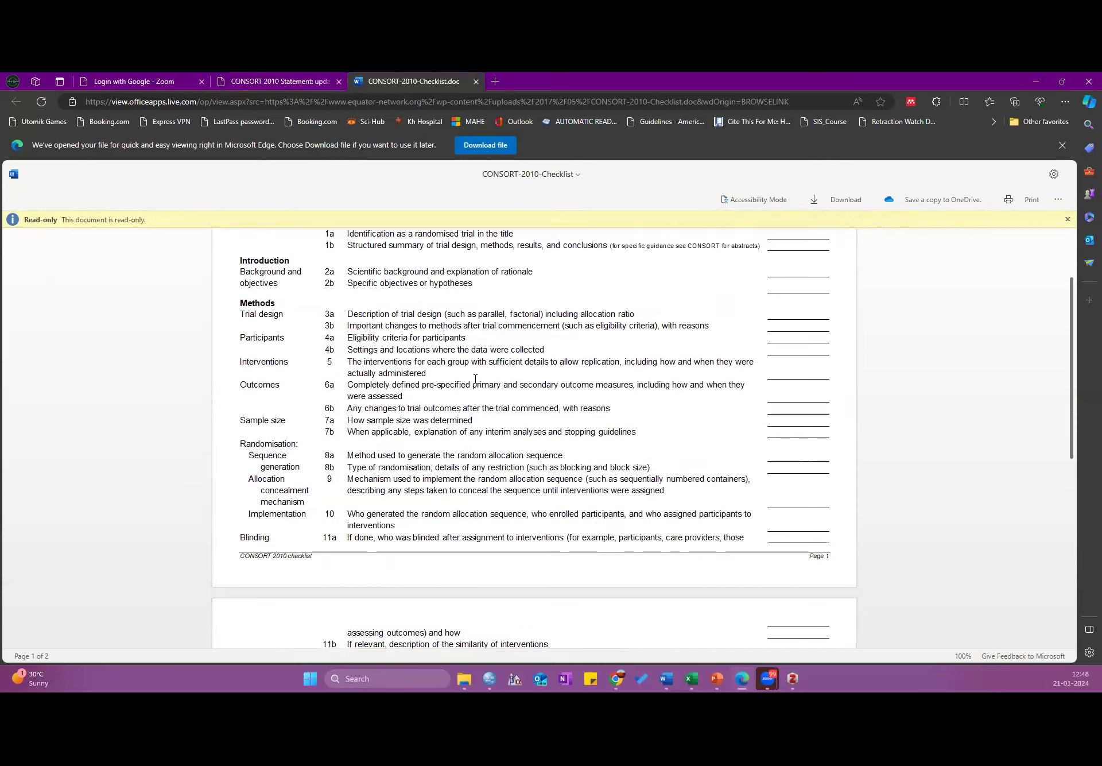
{"action": "scroll", "coordinate": [475, 378], "scroll_direction": "up", "scroll_amount": 1}
{"action": "left_click_drag", "start_coordinate": [240, 313], "coordinate": [293, 313]}
{"action": "left_click_drag", "start_coordinate": [364, 325], "coordinate": [432, 325]}
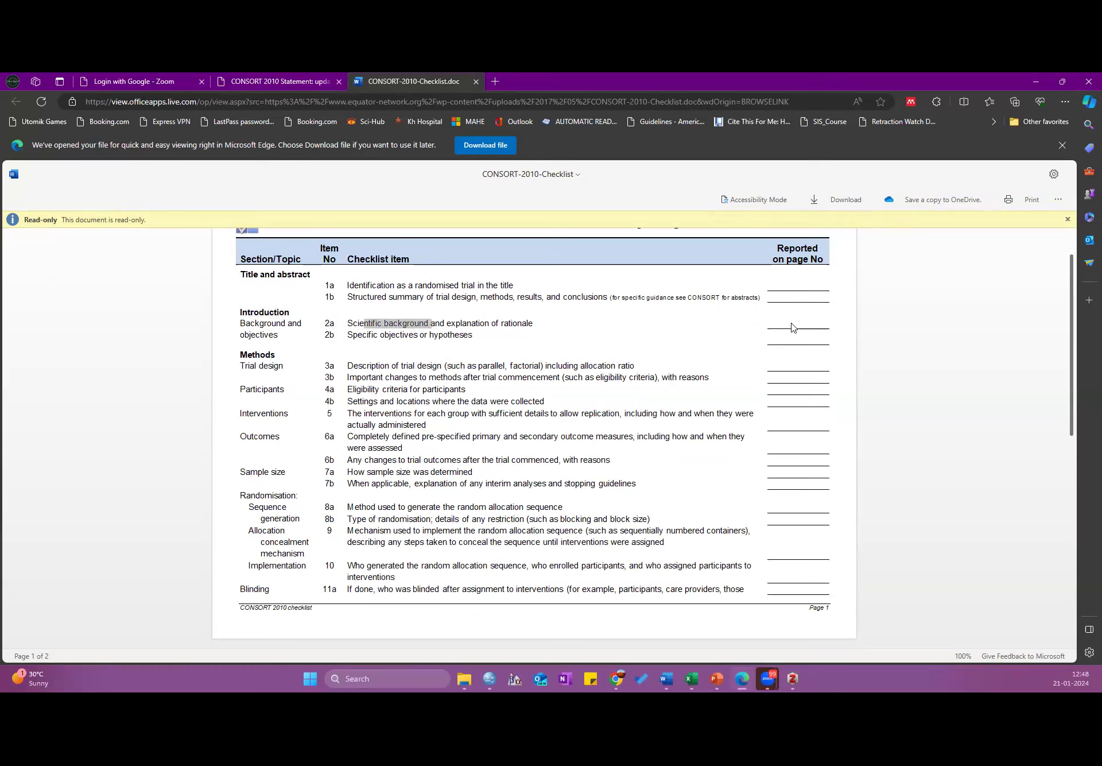
{"action": "left_click_drag", "start_coordinate": [347, 365], "coordinate": [472, 366]}
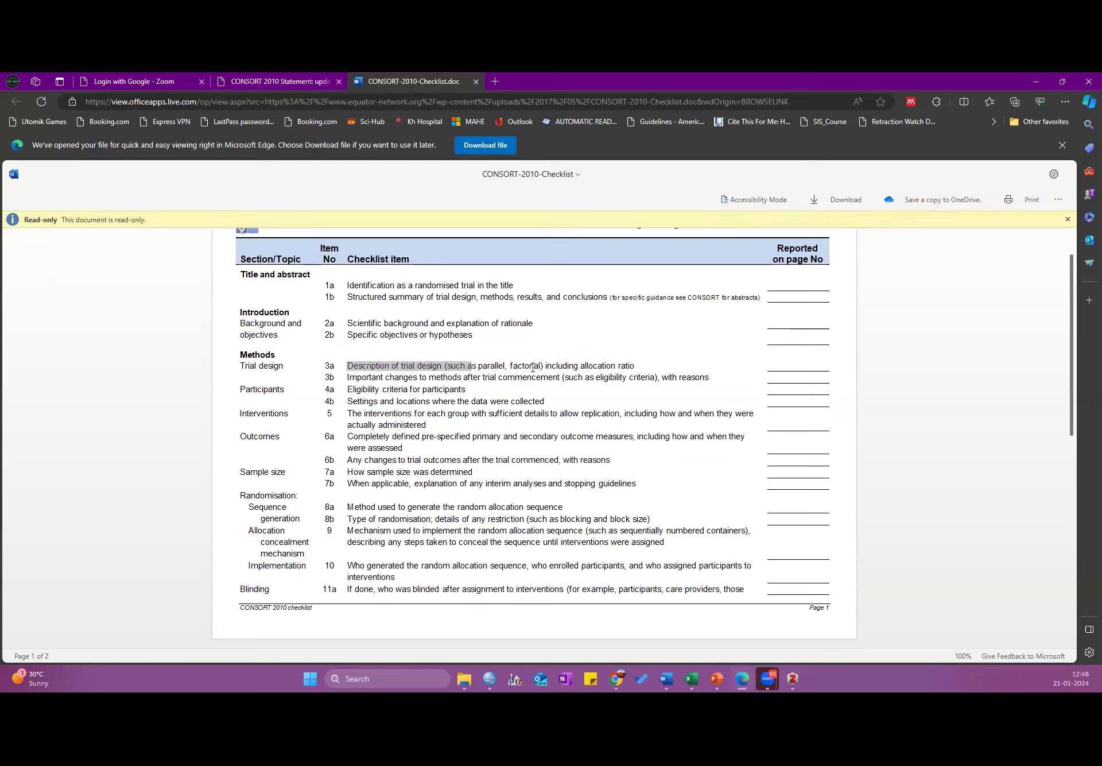
{"action": "left_click", "coordinate": [783, 377]}
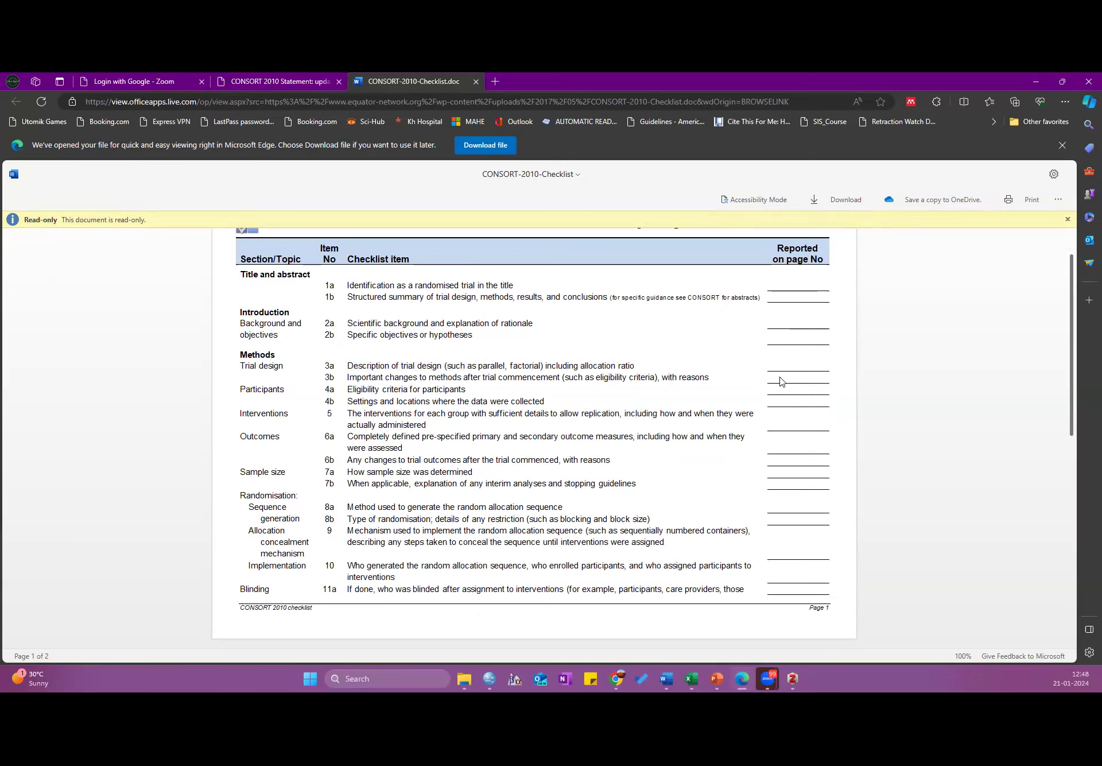
- Review the remaining CONSORT checklist items through Results, Discussion and Other information, and close the checklist
{"action": "scroll", "coordinate": [514, 386], "scroll_direction": "down", "scroll_amount": 7}
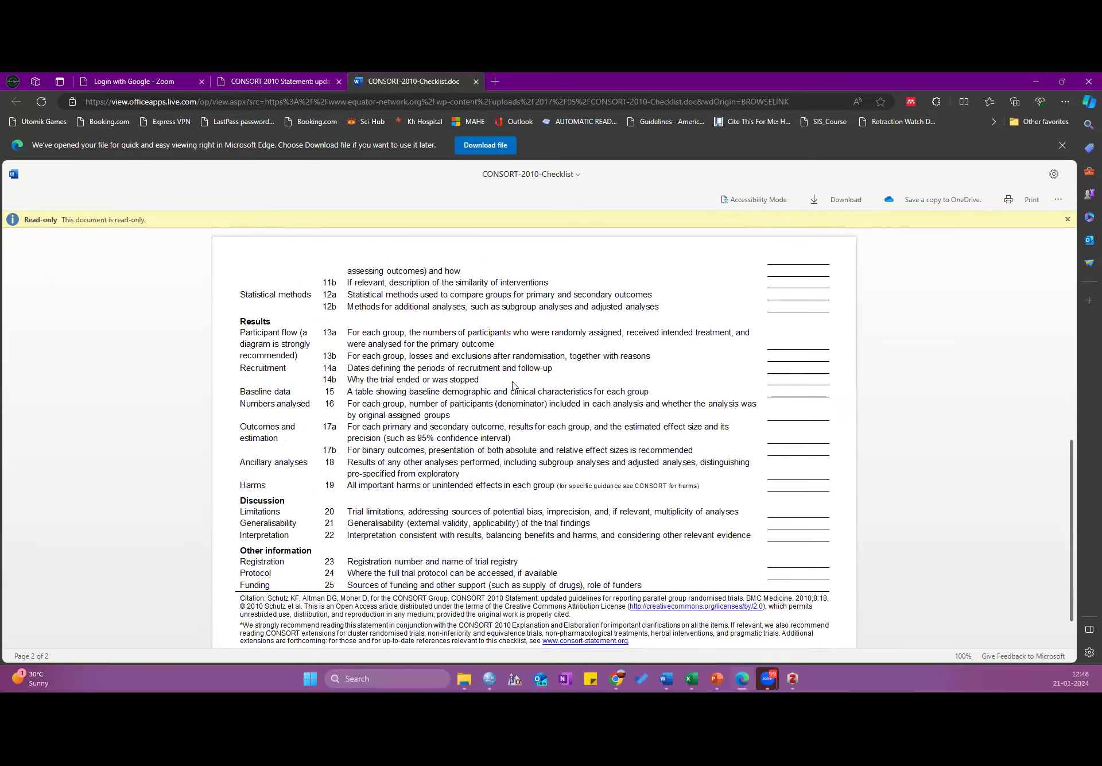
{"action": "scroll", "coordinate": [513, 385], "scroll_direction": "down", "scroll_amount": 1}
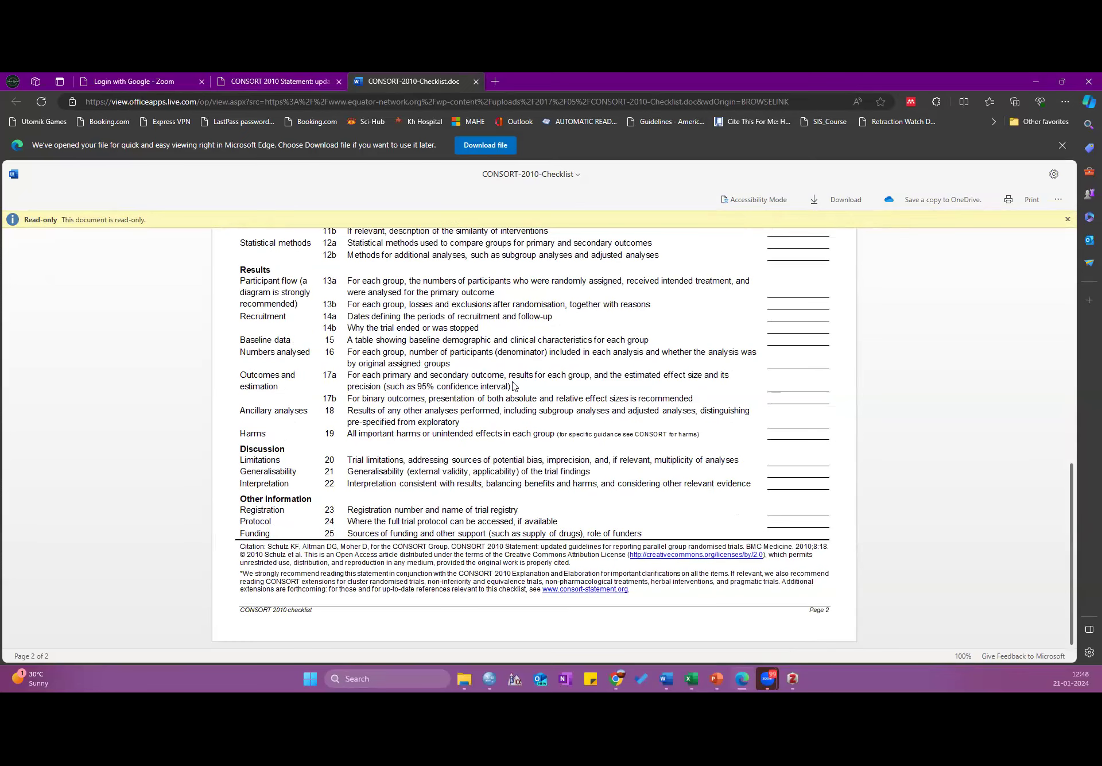
{"action": "scroll", "coordinate": [513, 386], "scroll_direction": "up", "scroll_amount": 6}
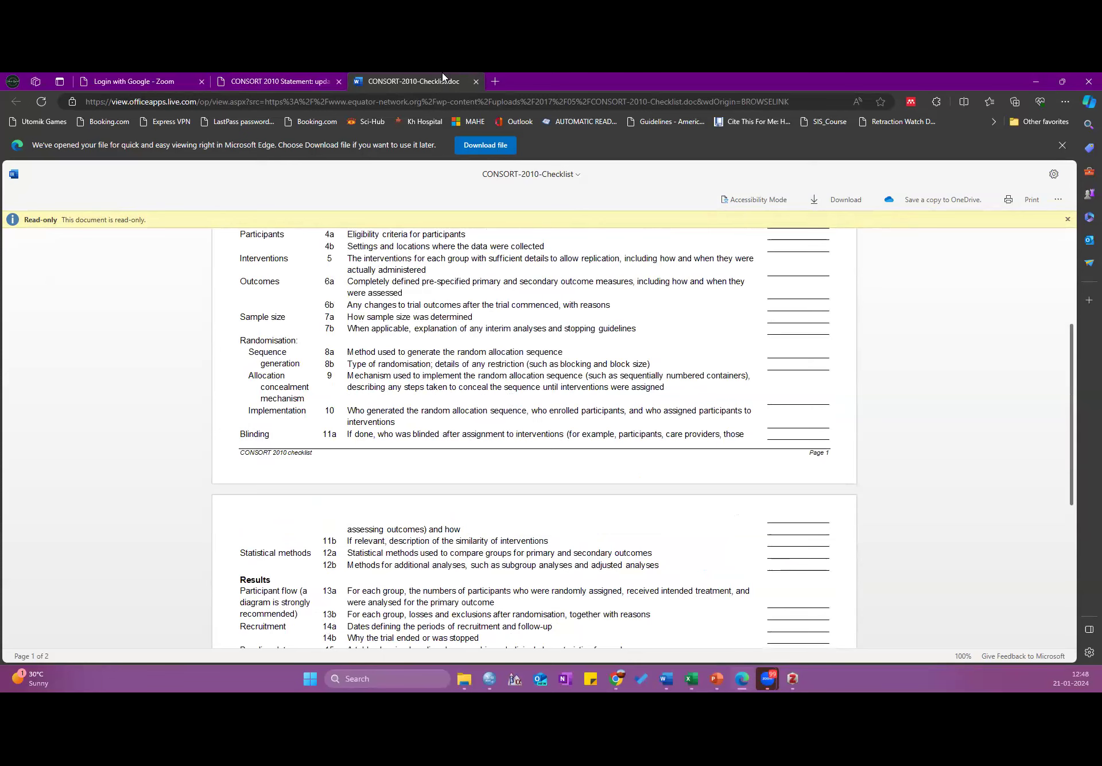
{"action": "scroll", "coordinate": [405, 246], "scroll_direction": "up", "scroll_amount": 4}
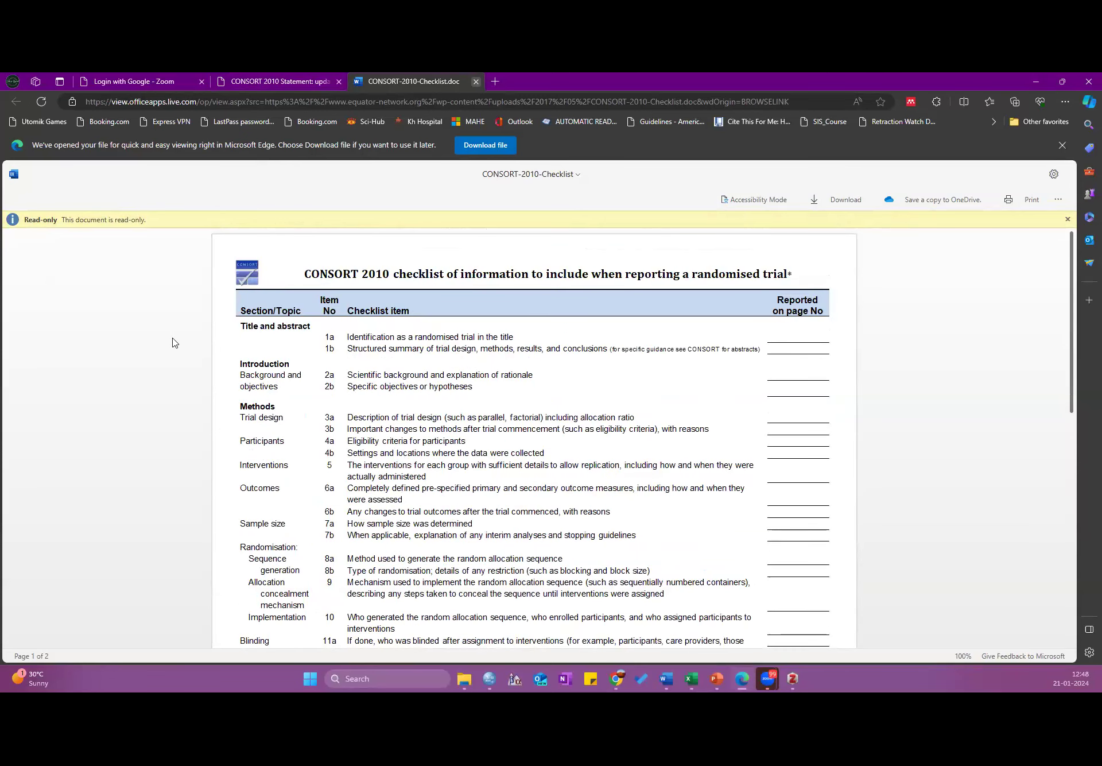
{"action": "key", "text": "ctrl+w"}
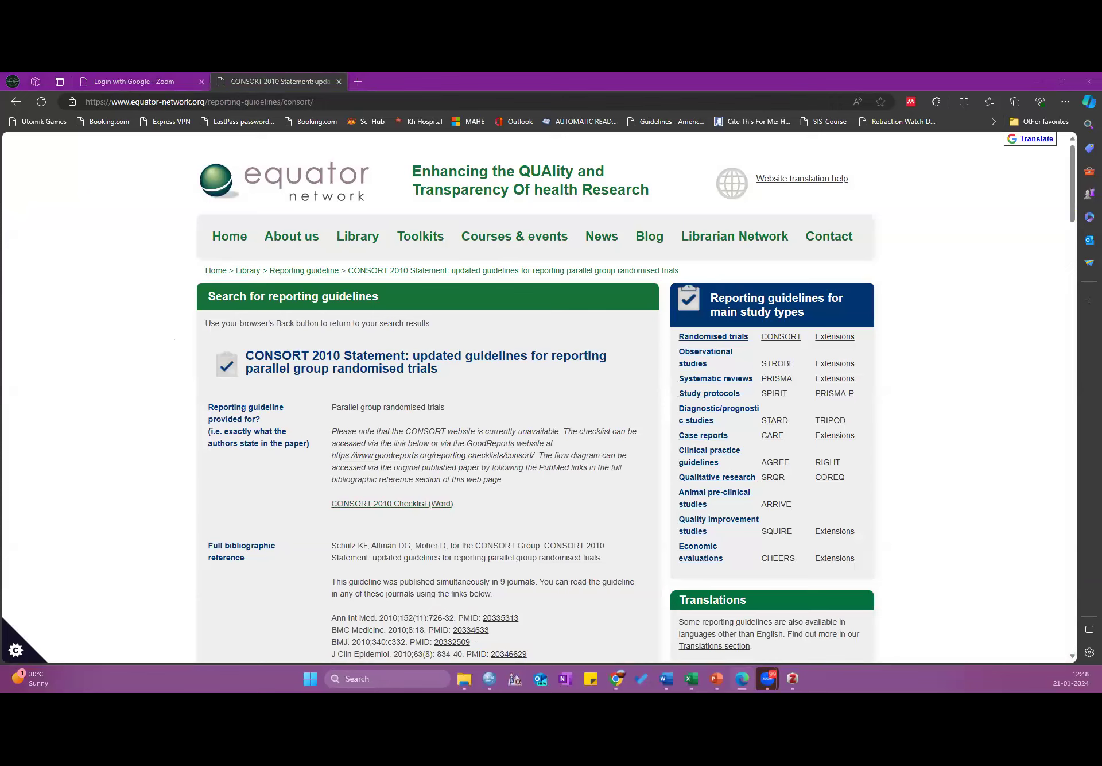
- Switch back to the Sage article in Chrome and highlight its sentence on following the PRISMA guidelines again
{"action": "left_click", "coordinate": [963, 113]}
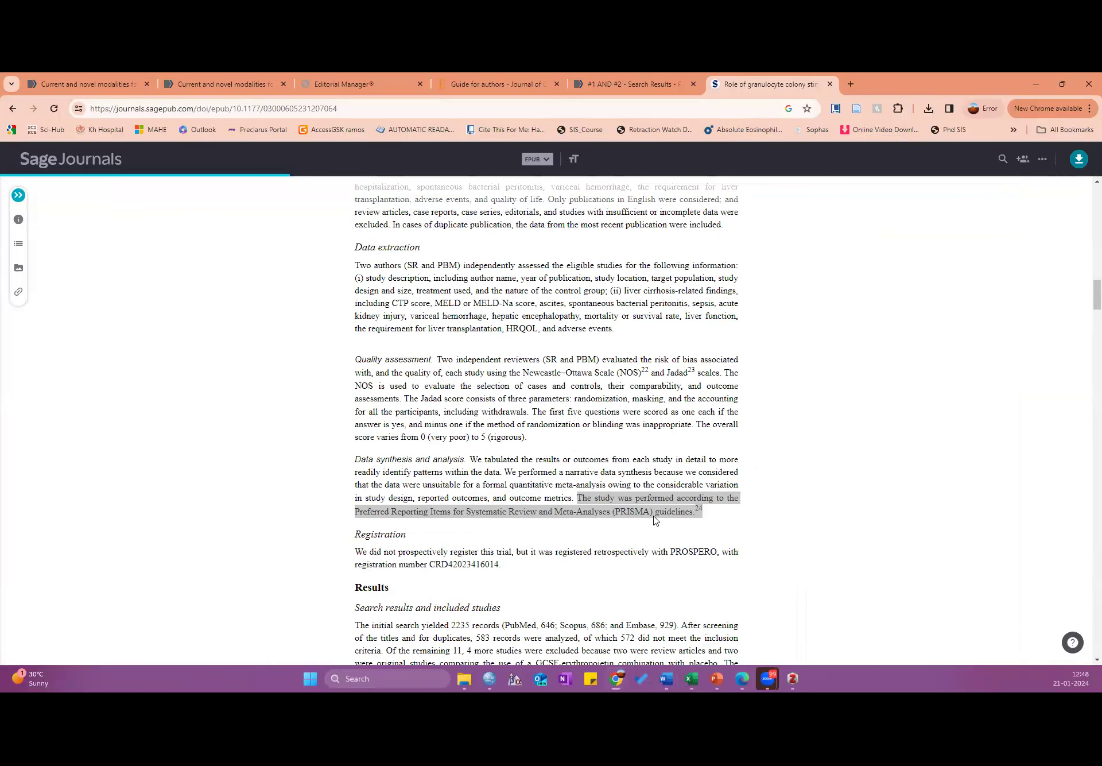
{"action": "left_click_drag", "start_coordinate": [582, 497], "coordinate": [707, 510]}
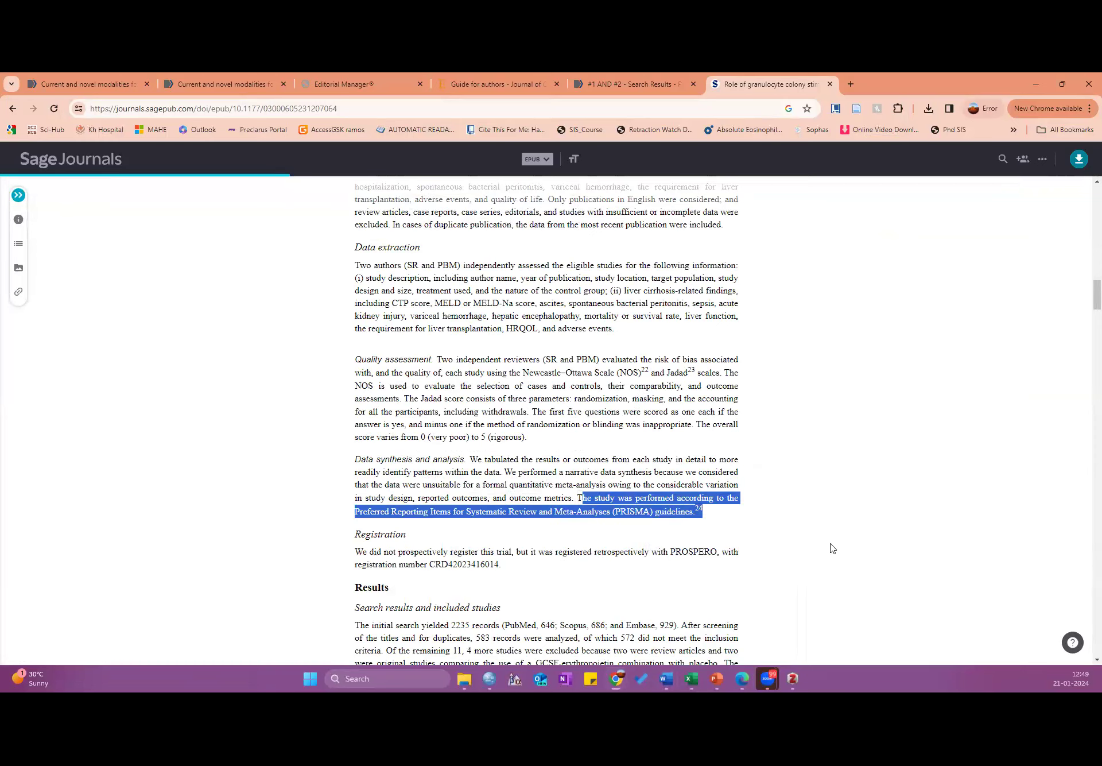